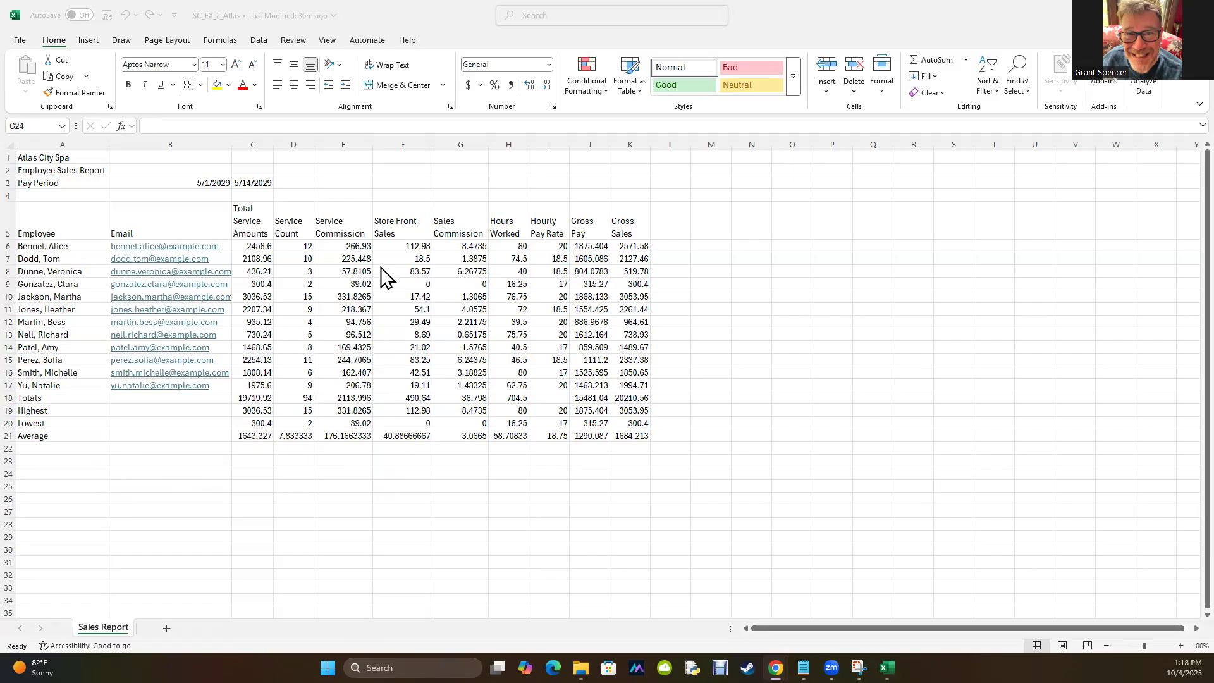
click(353, 245)
click(353, 245)
click(443, 309)
click(285, 251)
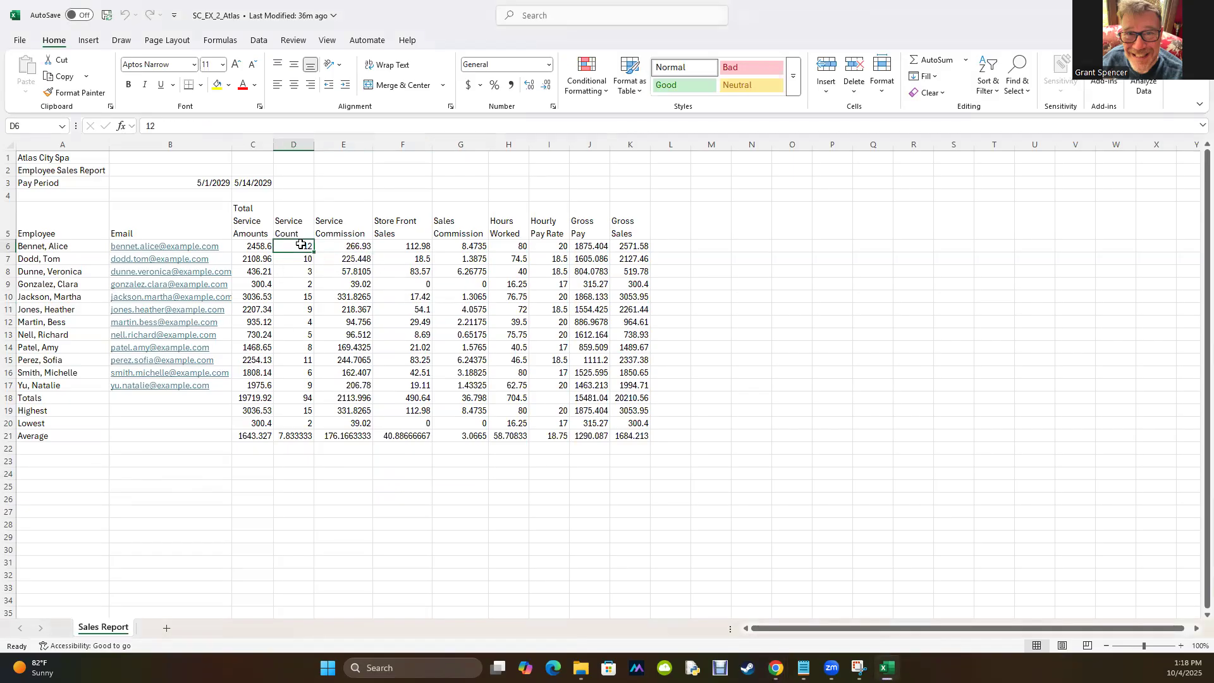
click(343, 246)
click(249, 576)
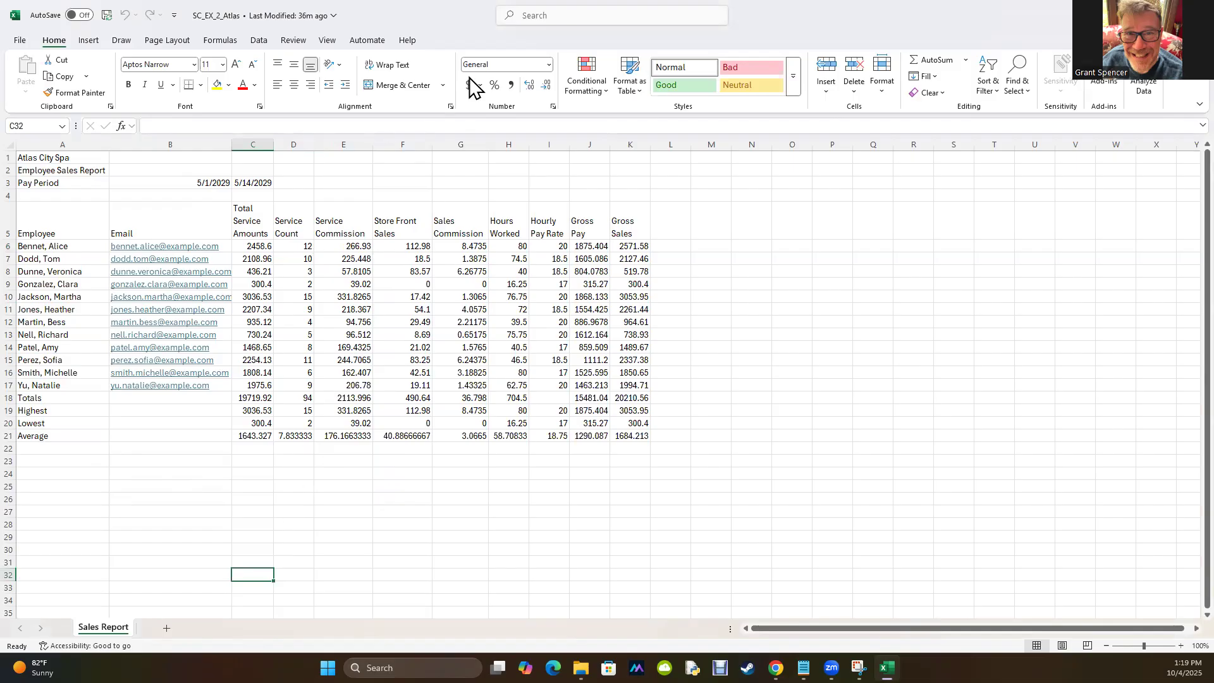
click(387, 287)
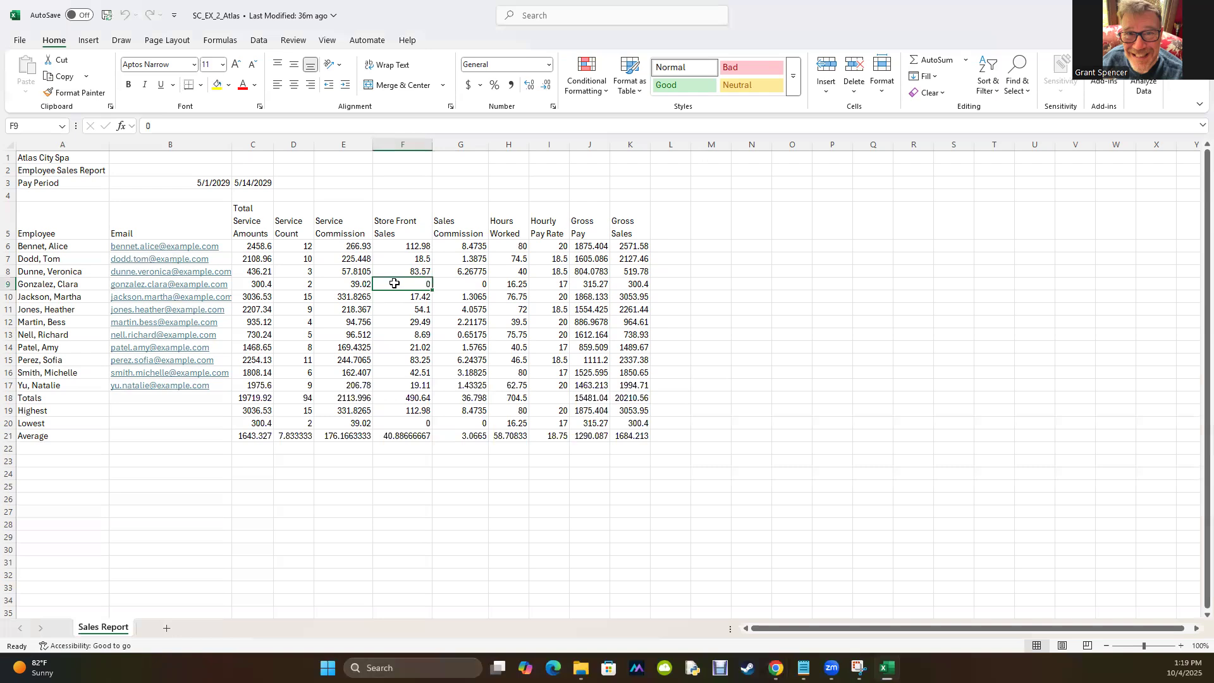
click(496, 471)
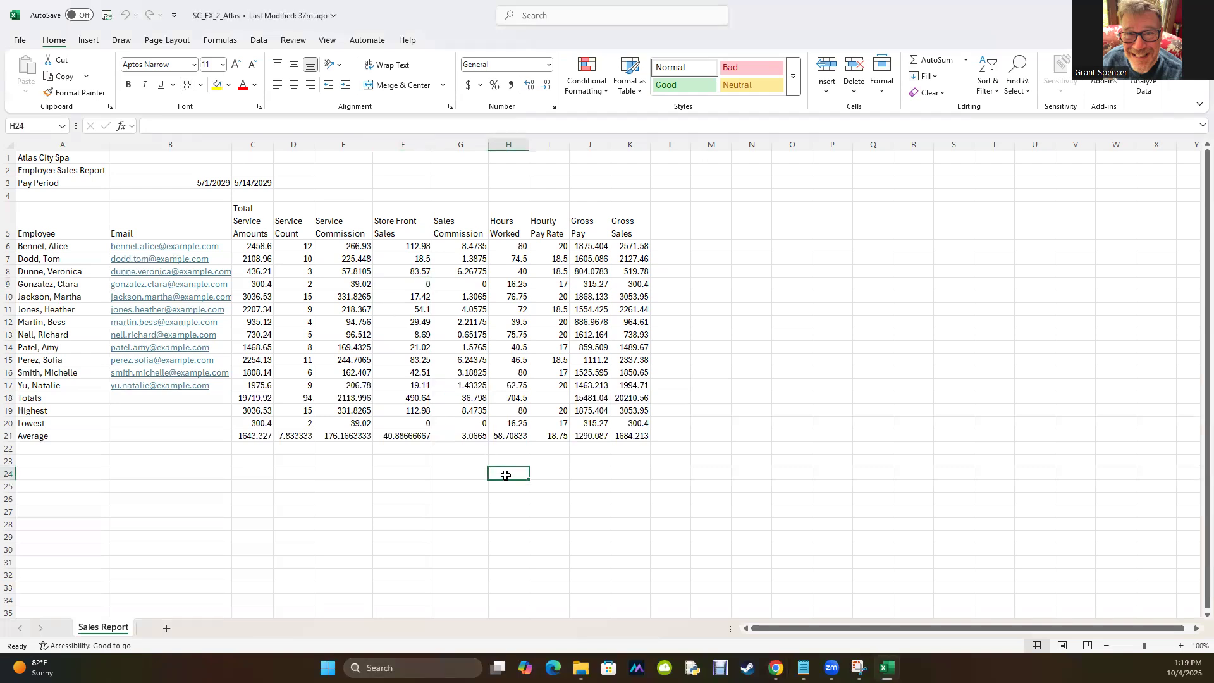
drag(529, 487, 549, 511)
click(508, 474)
- Display the formulas throughout the Sales Report sheet for review, and return the sheet to showing values
key(ctrl+grave)
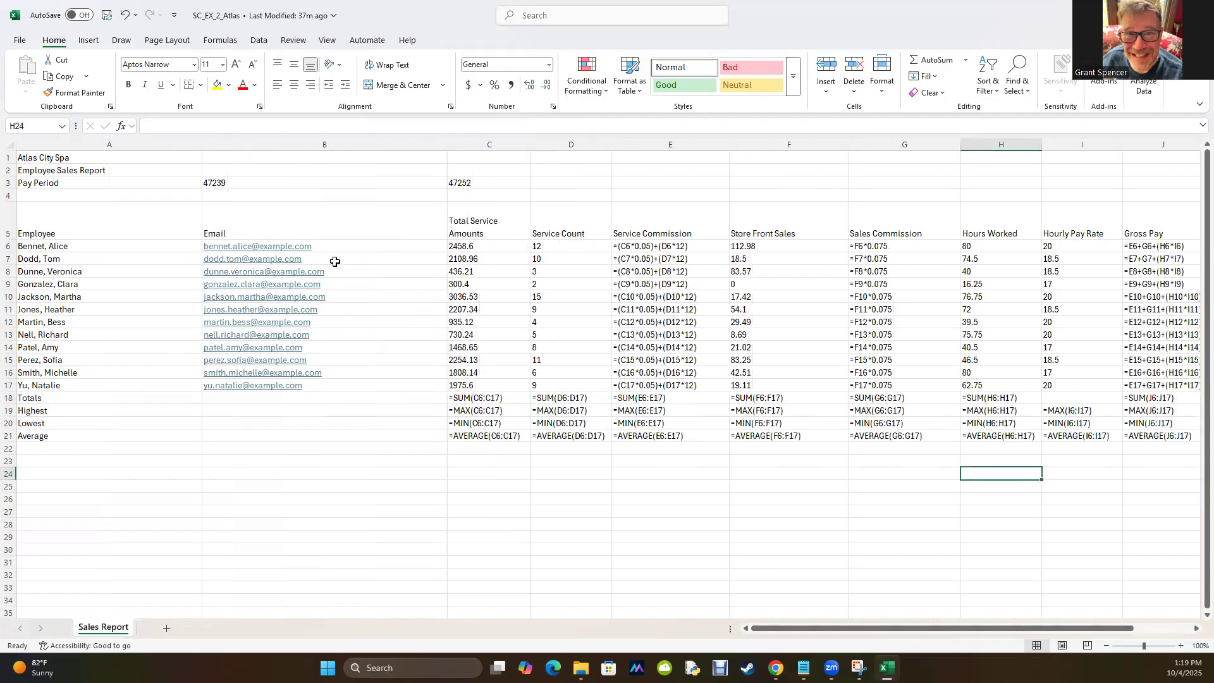
drag(646, 246, 662, 402)
click(608, 498)
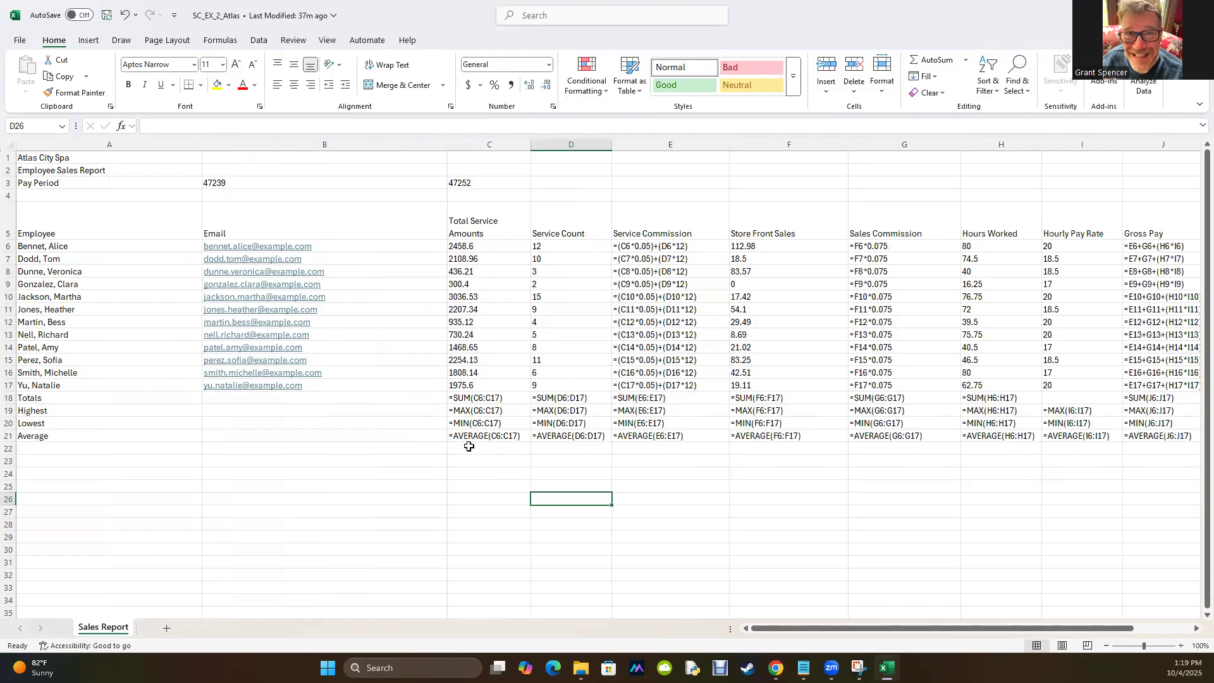
key(ctrl+grave)
click(460, 486)
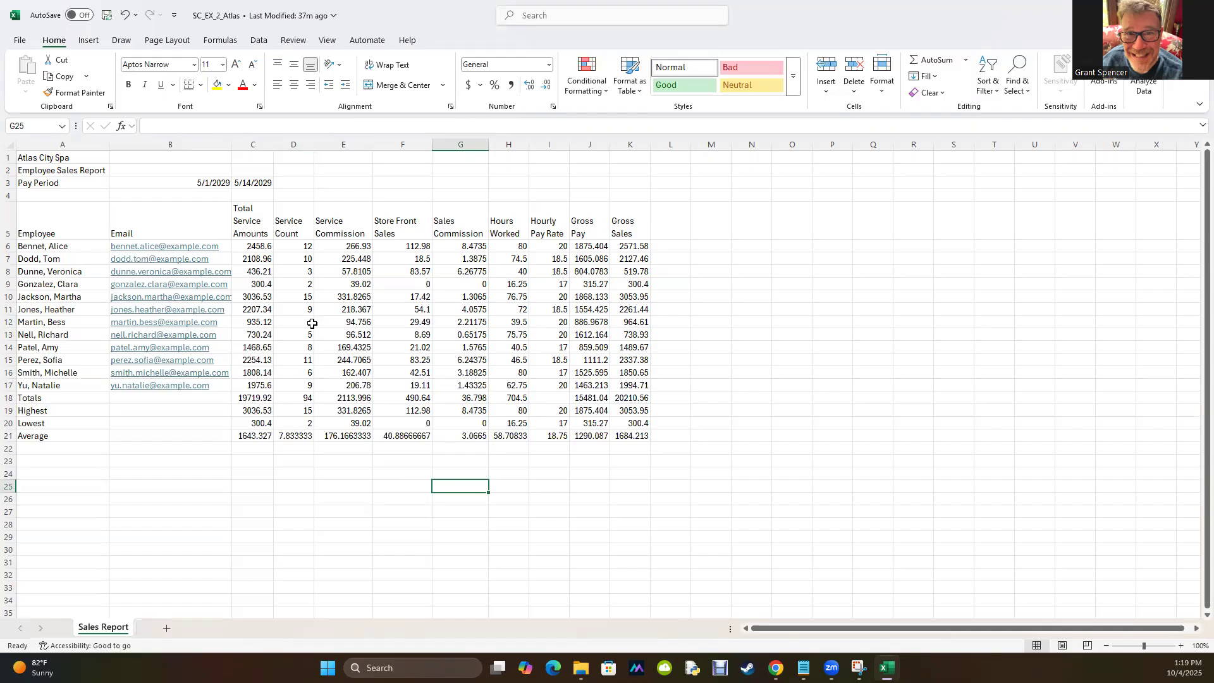
- Inspect the Service Commission formula in E6 and the Gross Pay formula in J6 without keeping any edits
click(291, 244)
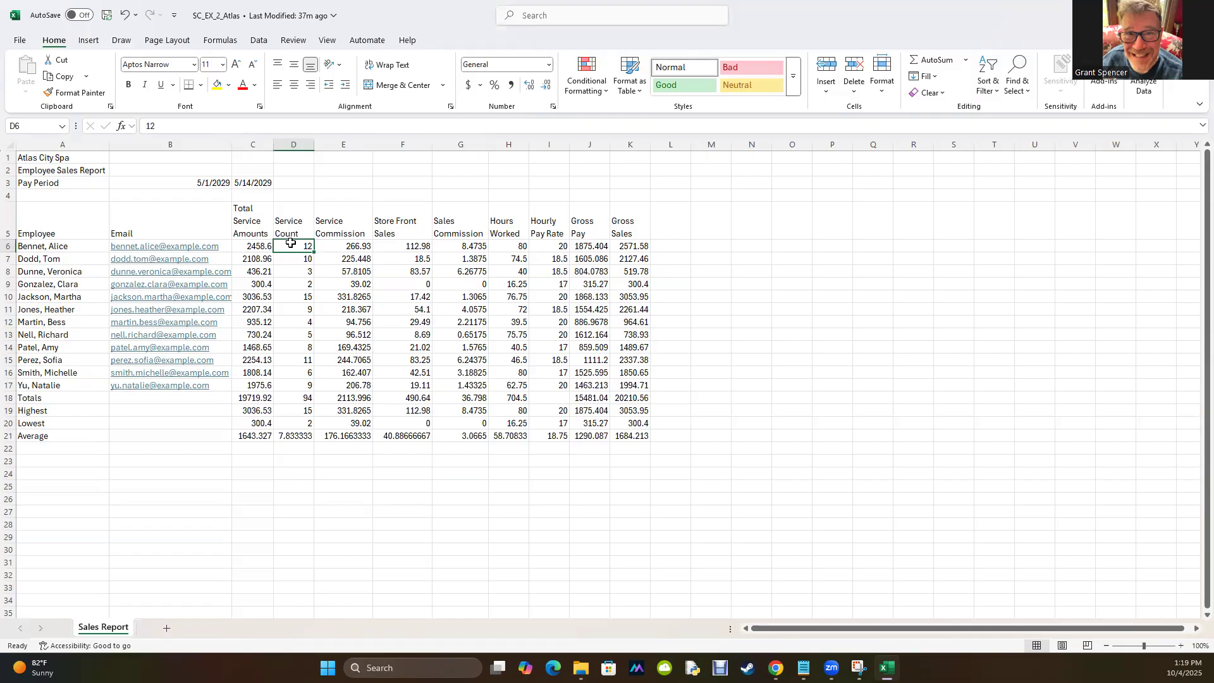
click(340, 247)
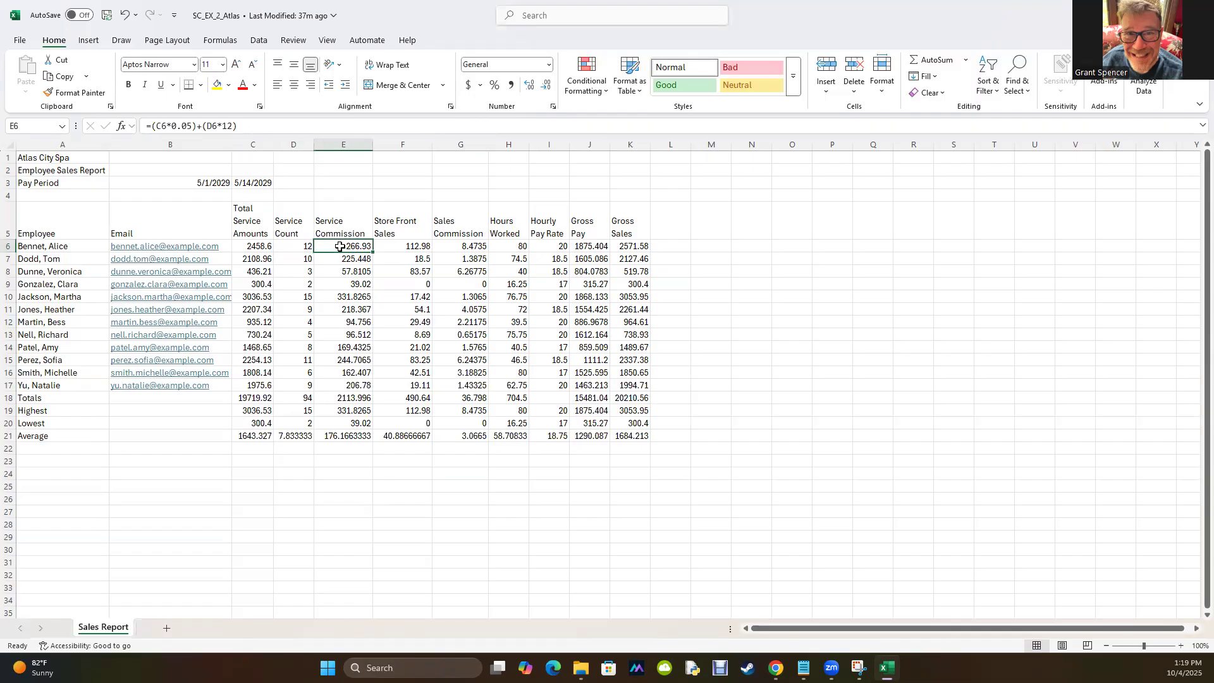
click(334, 545)
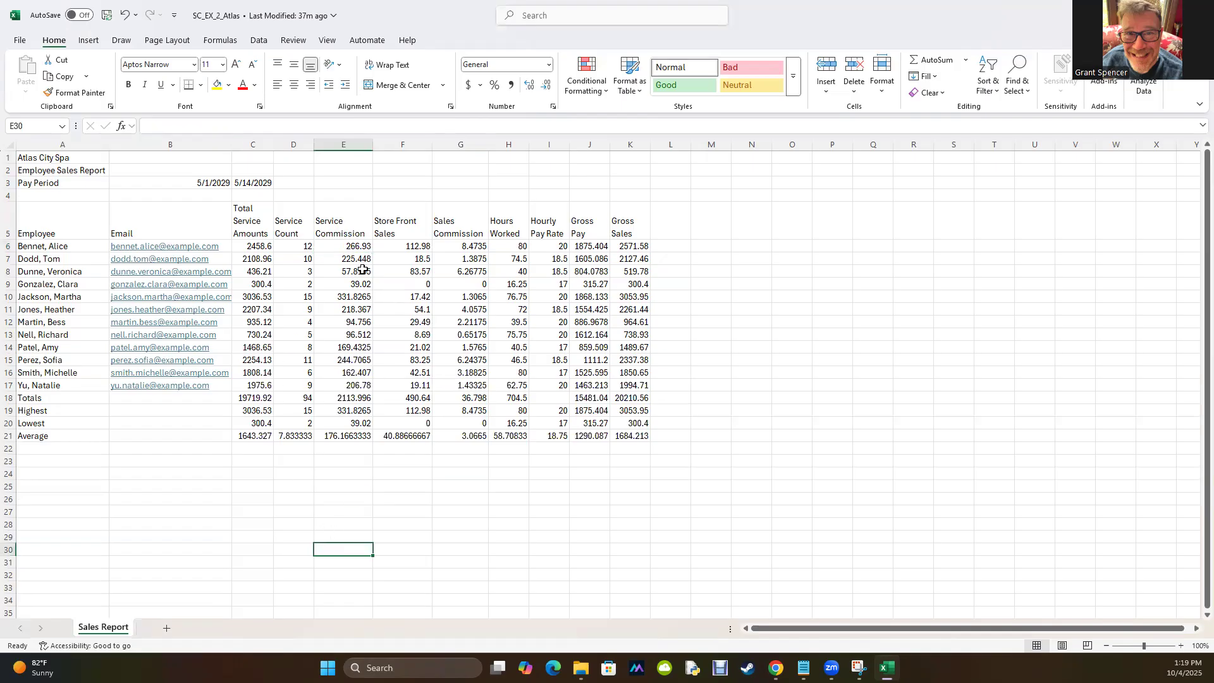
double_click(342, 246)
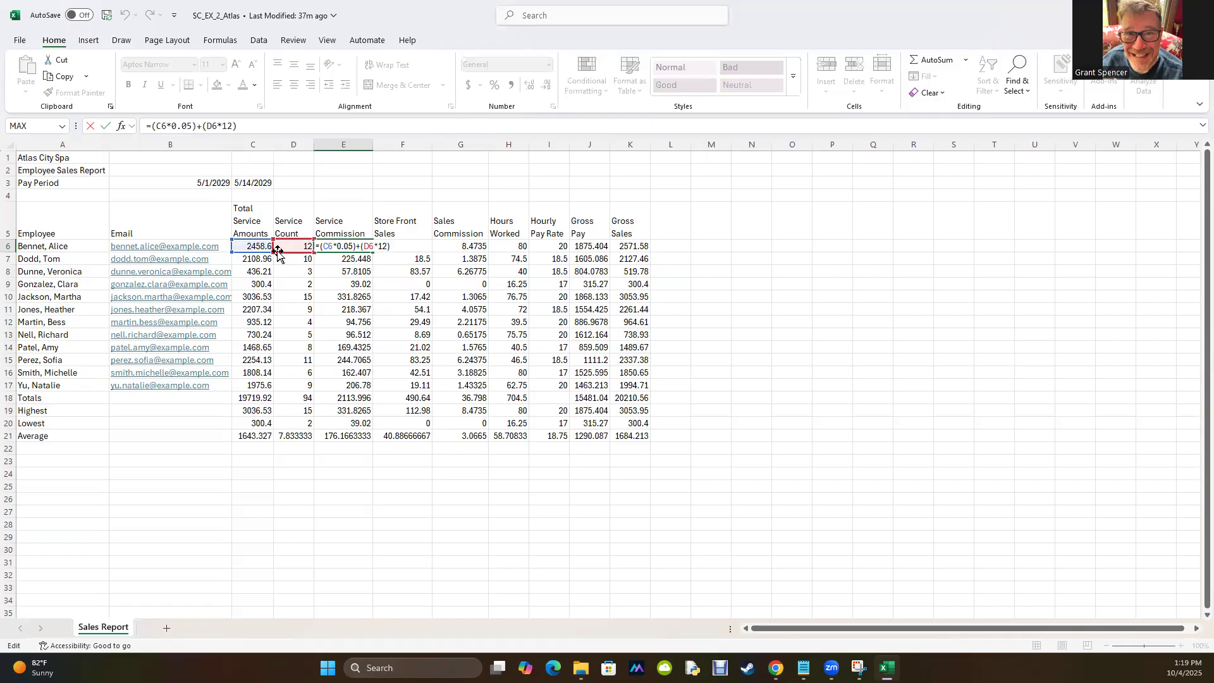
click(402, 473)
click(596, 245)
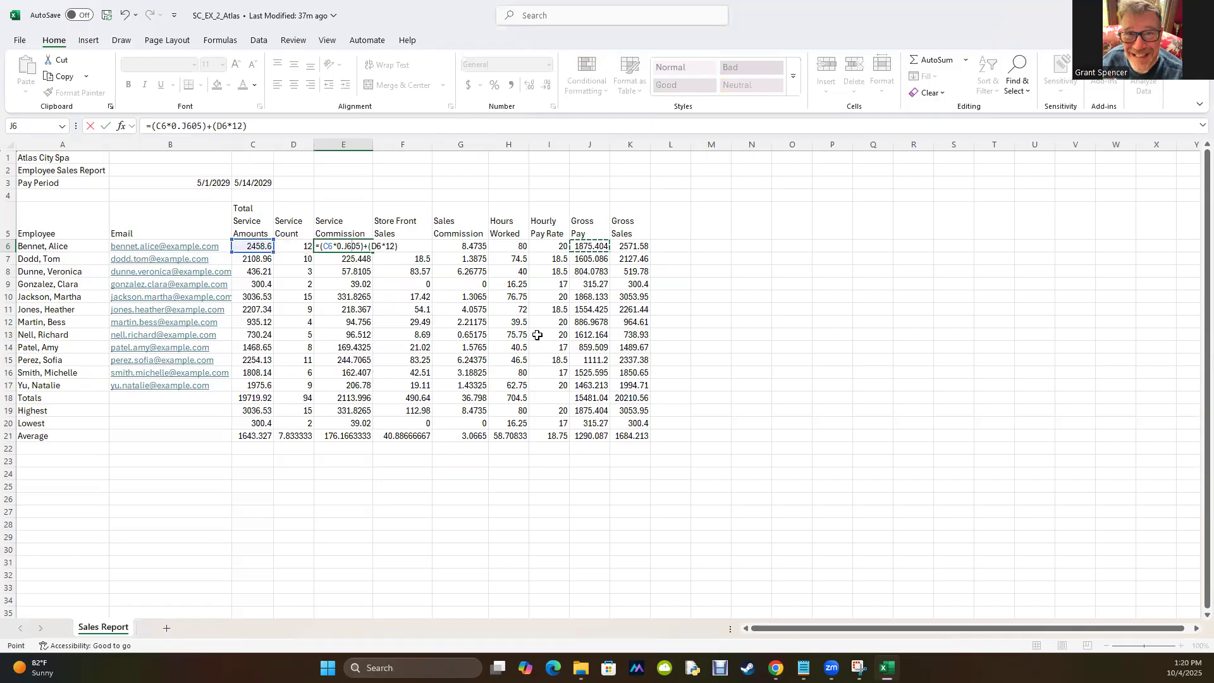
key(Escape)
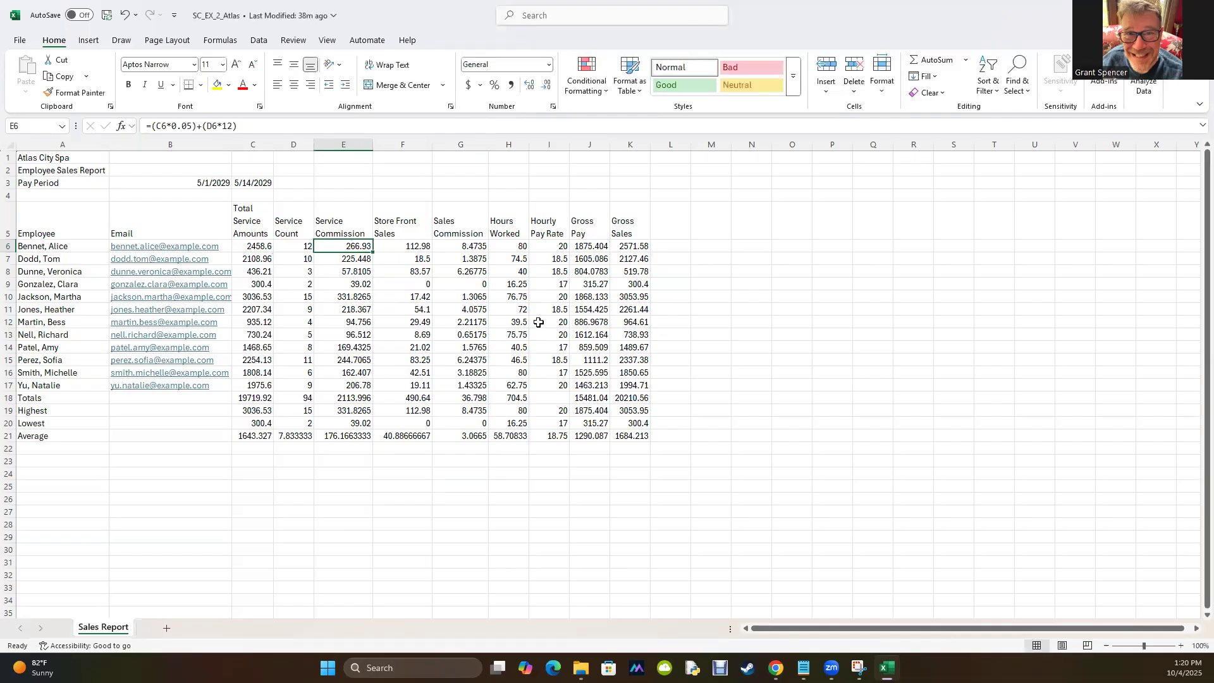
double_click(579, 246)
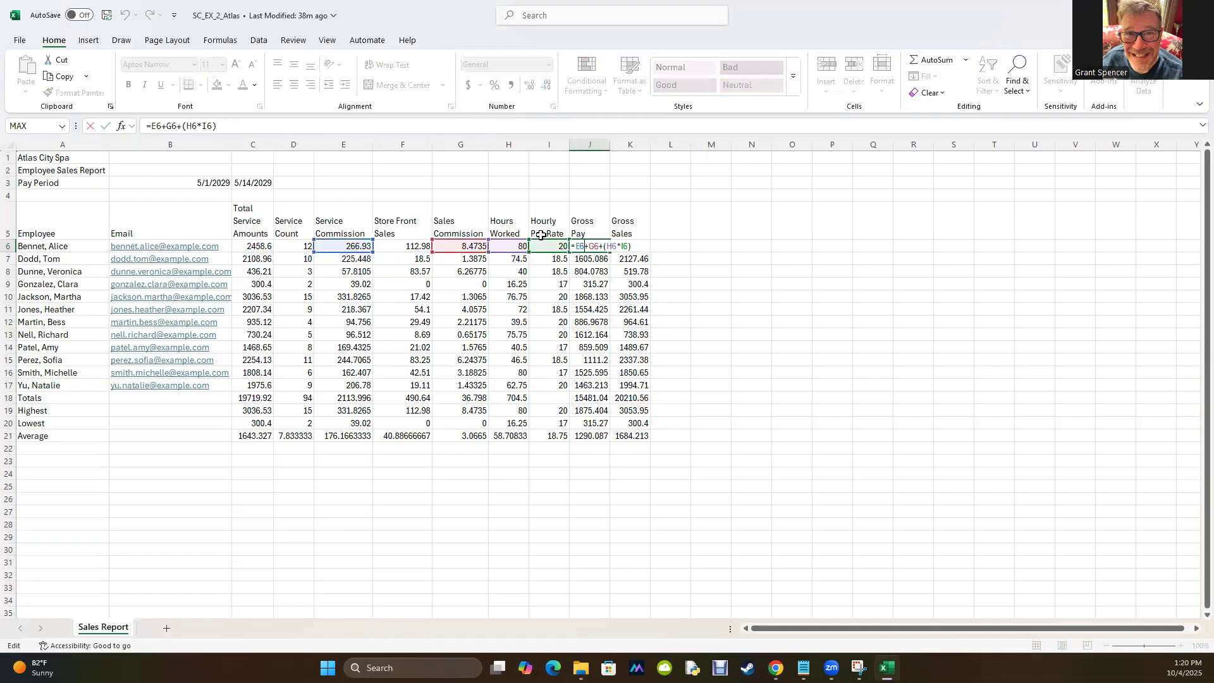
drag(312, 538, 318, 542)
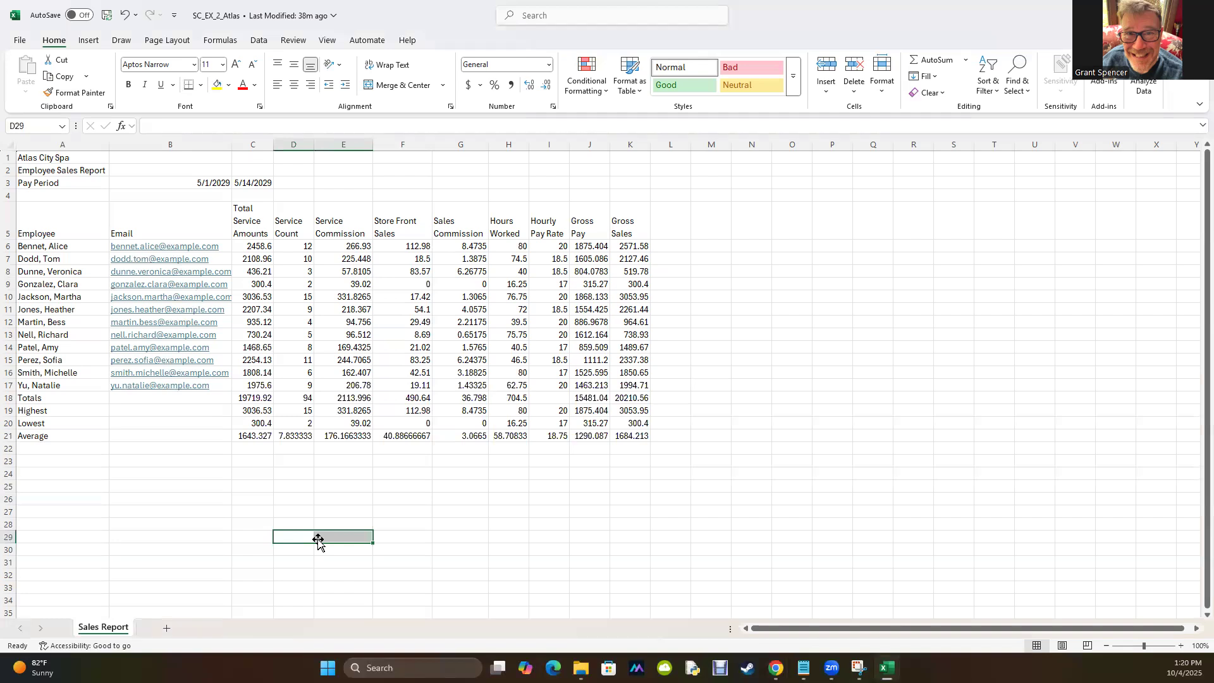
- Switch to the MindTap textbook in the browser, examine Figure 2–28's unformatted and formatted reports, and minimize the browser
key(alt+Tab)
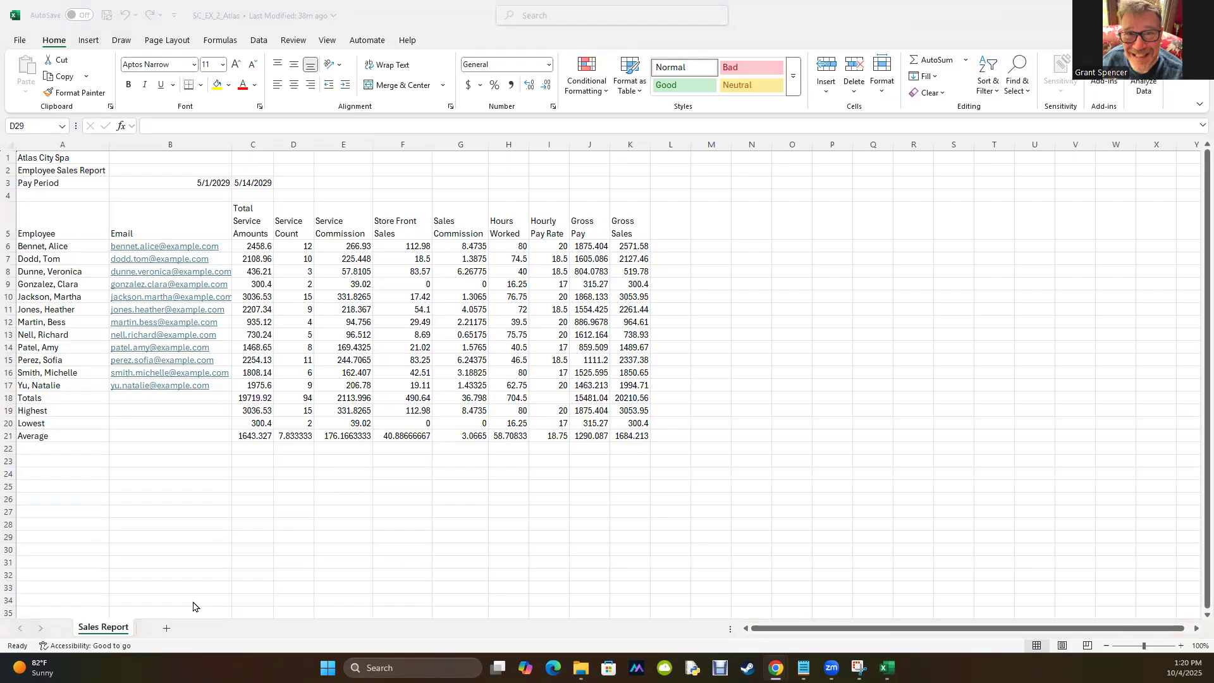
key(alt+Tab)
scroll(704, 329, up, 3)
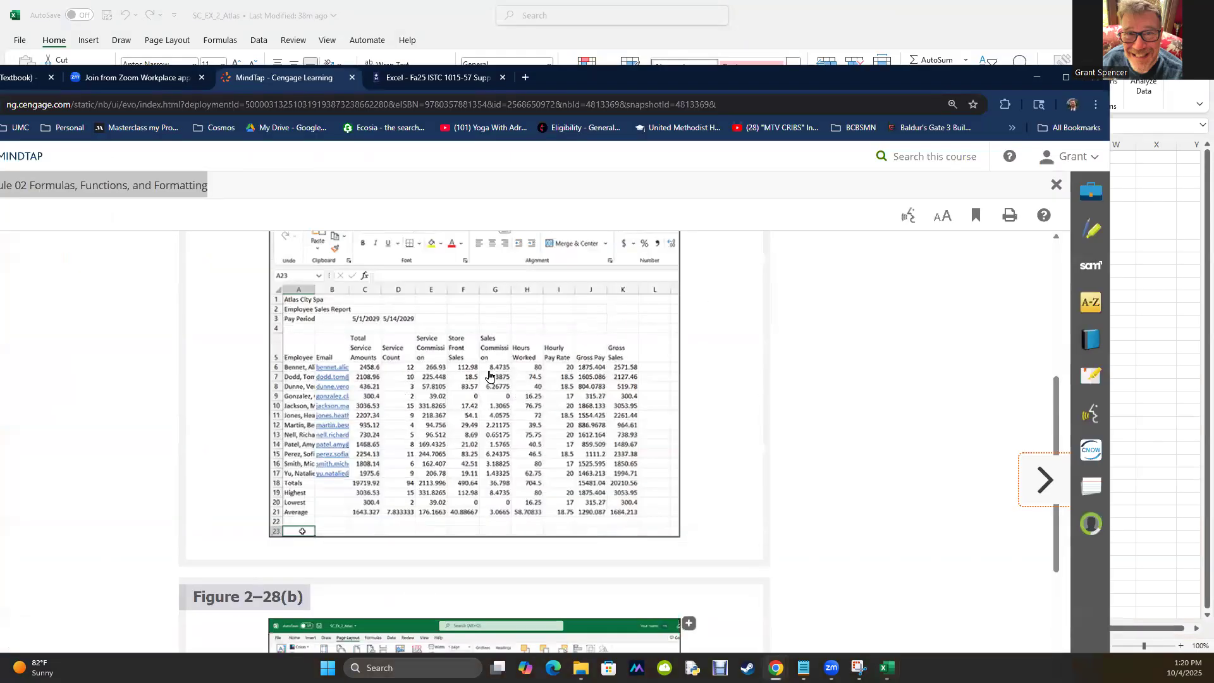
scroll(547, 407, down, 4)
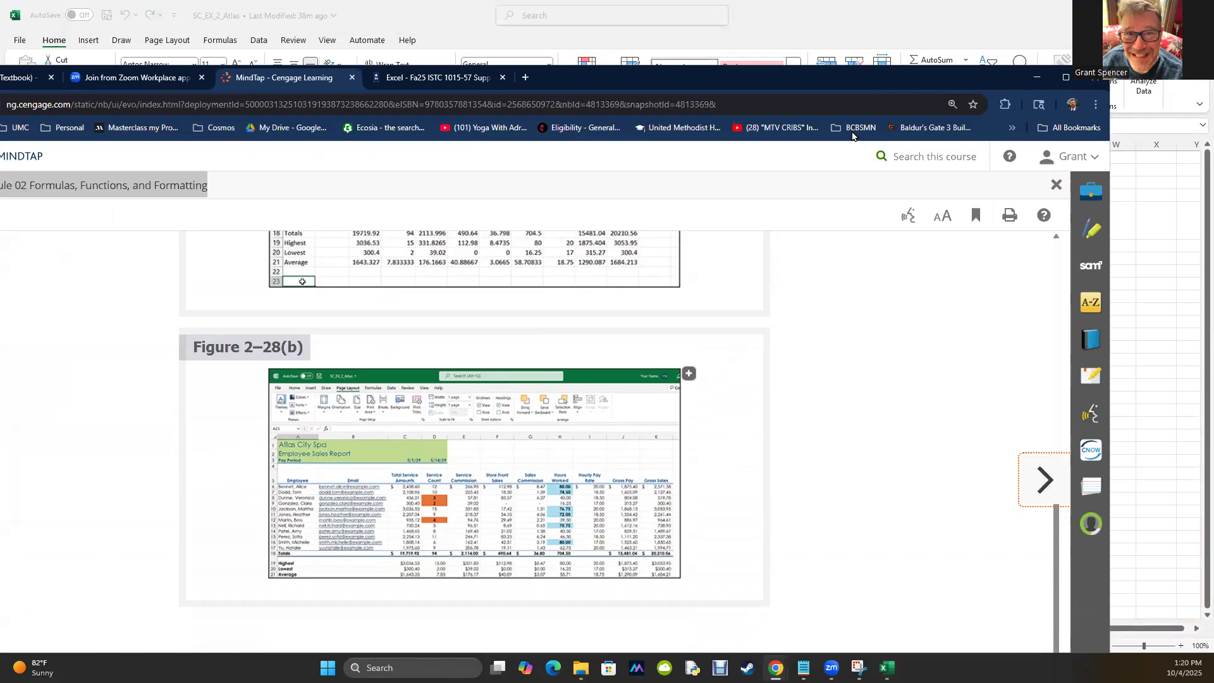
click(1037, 77)
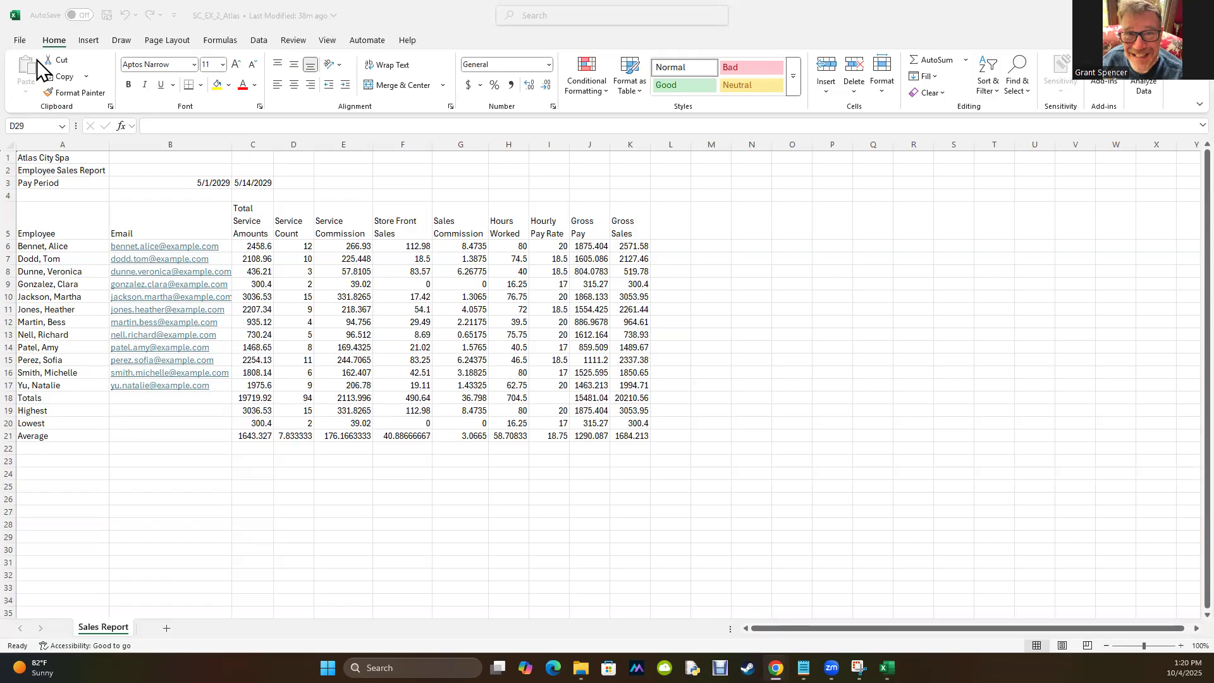
- Apply the Slice theme to the workbook
click(57, 46)
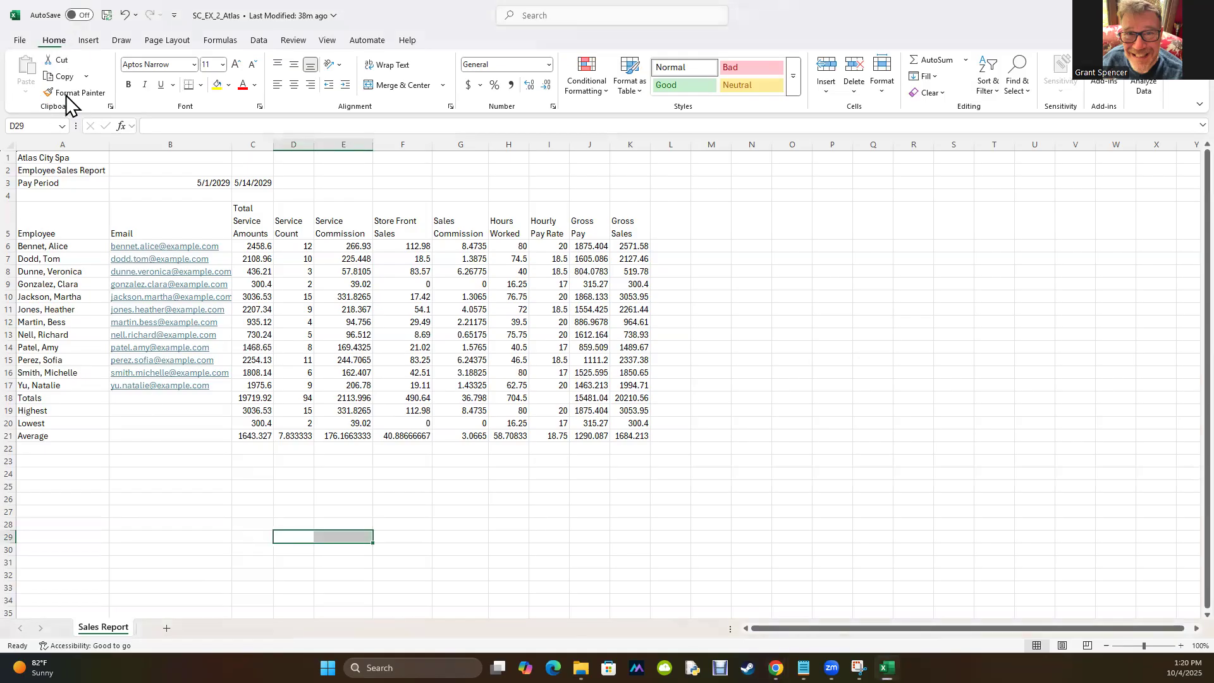
click(165, 40)
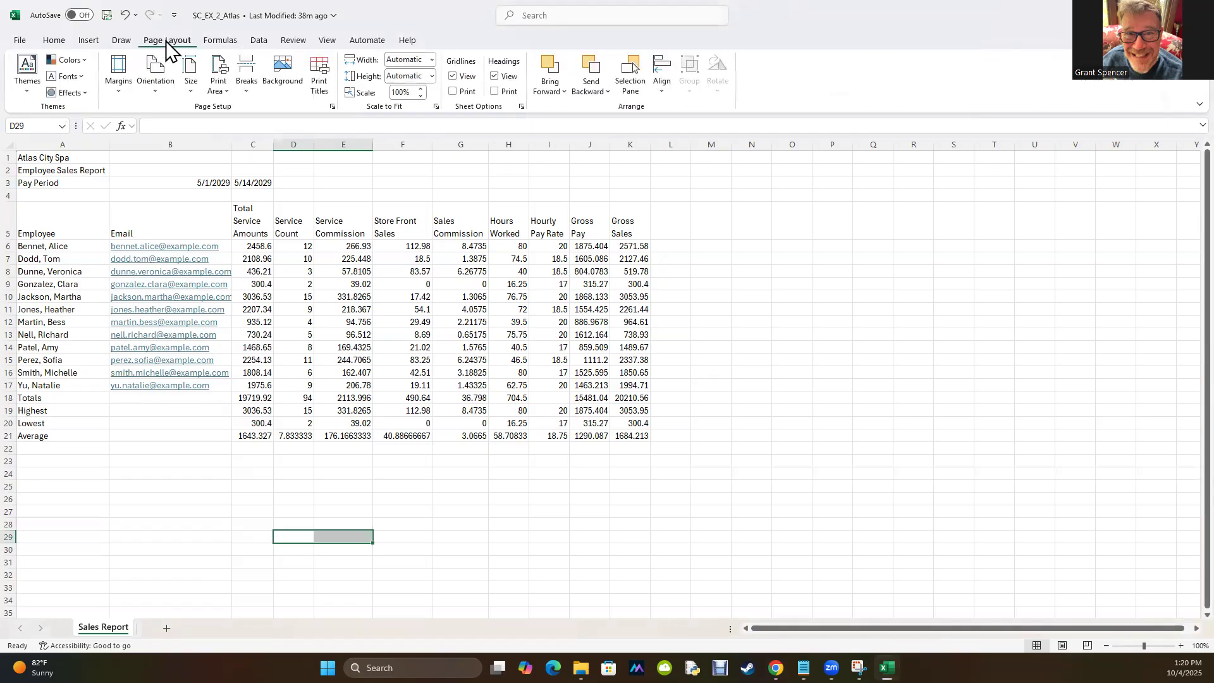
click(25, 73)
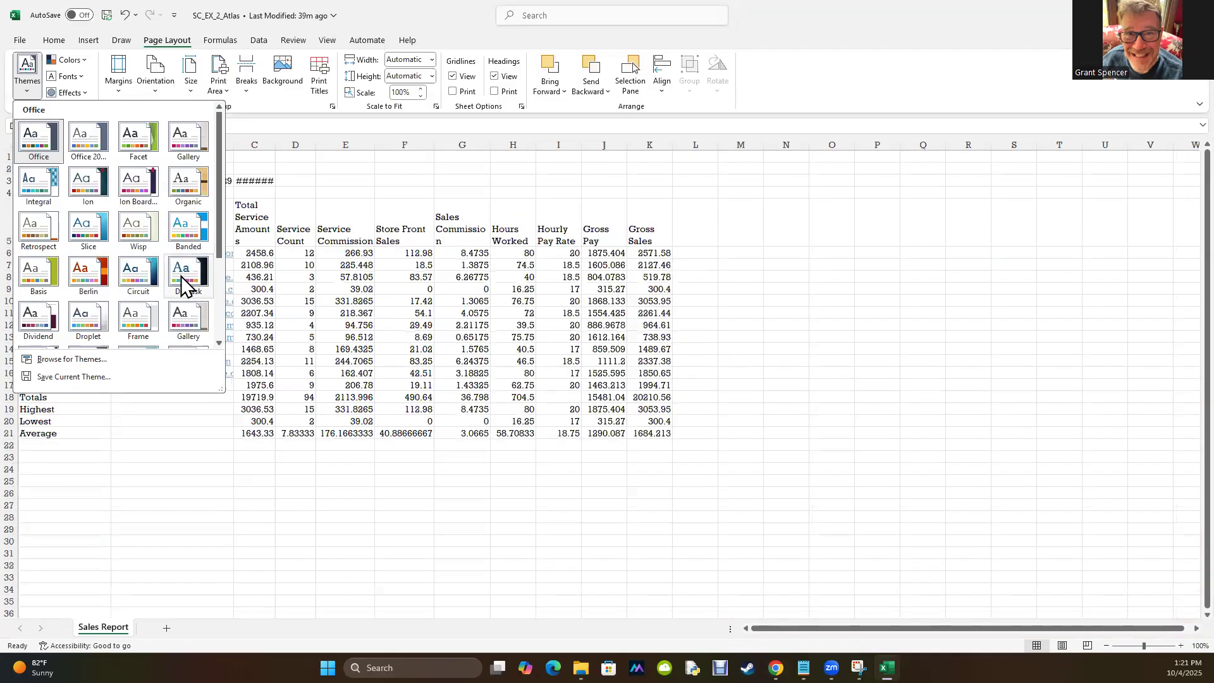
click(87, 233)
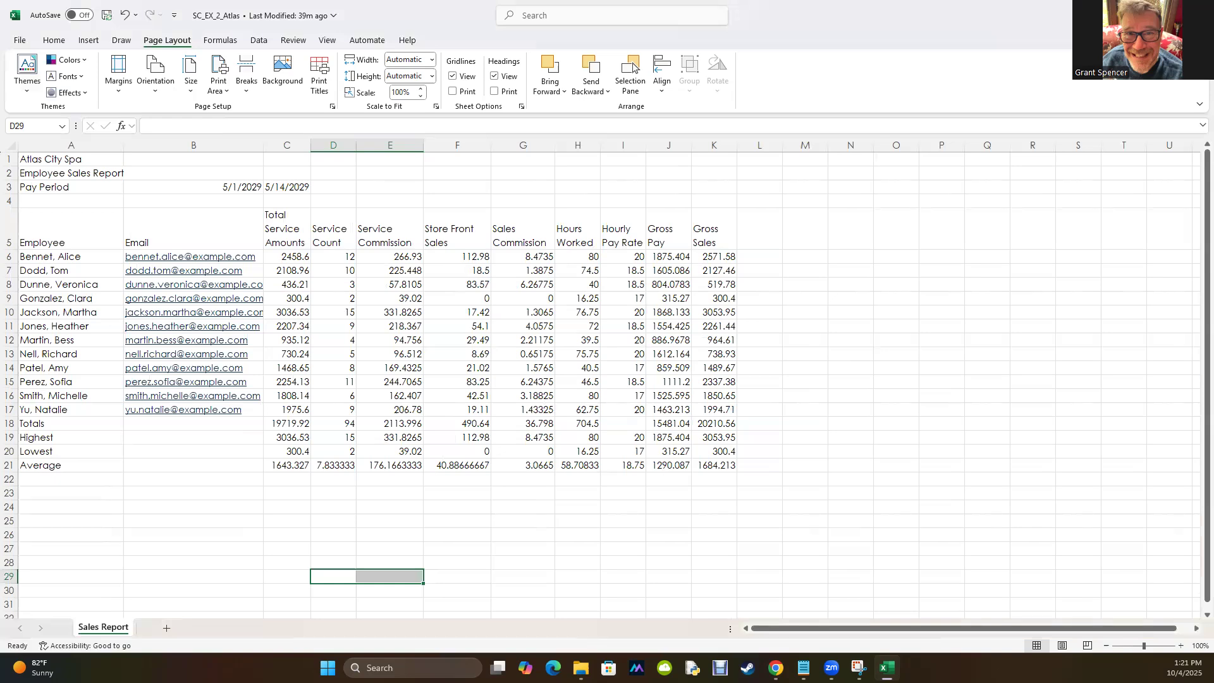
key(alt+Tab)
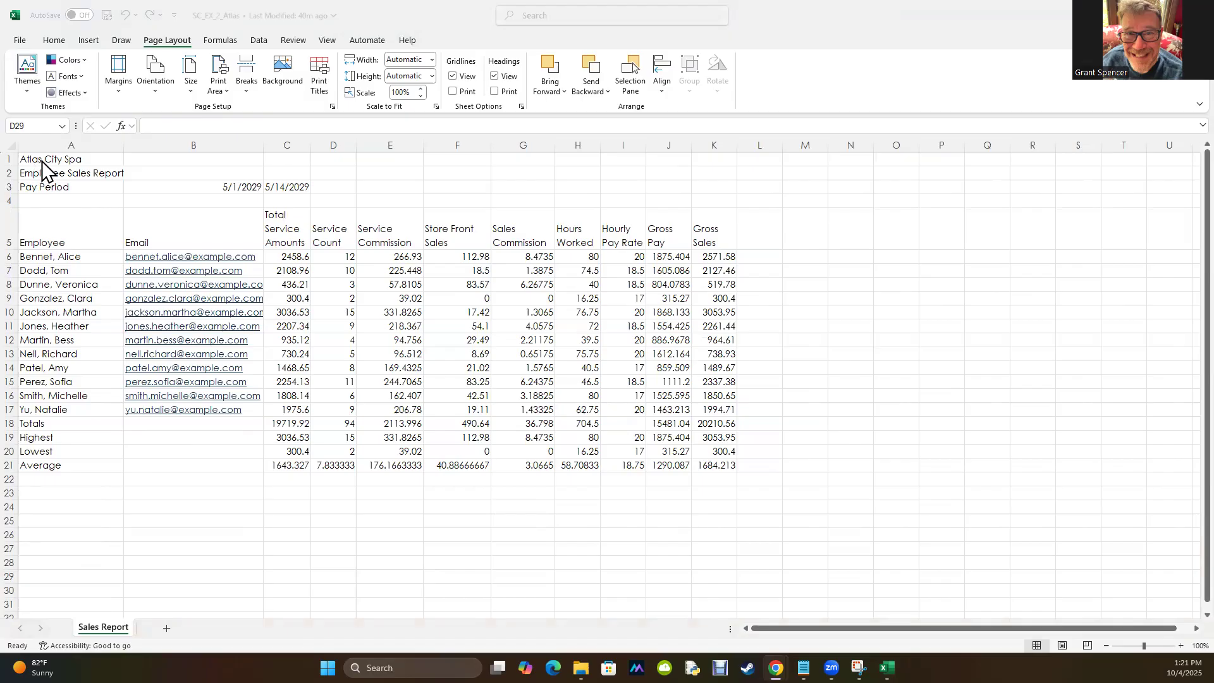
key(alt+Tab)
click(34, 210)
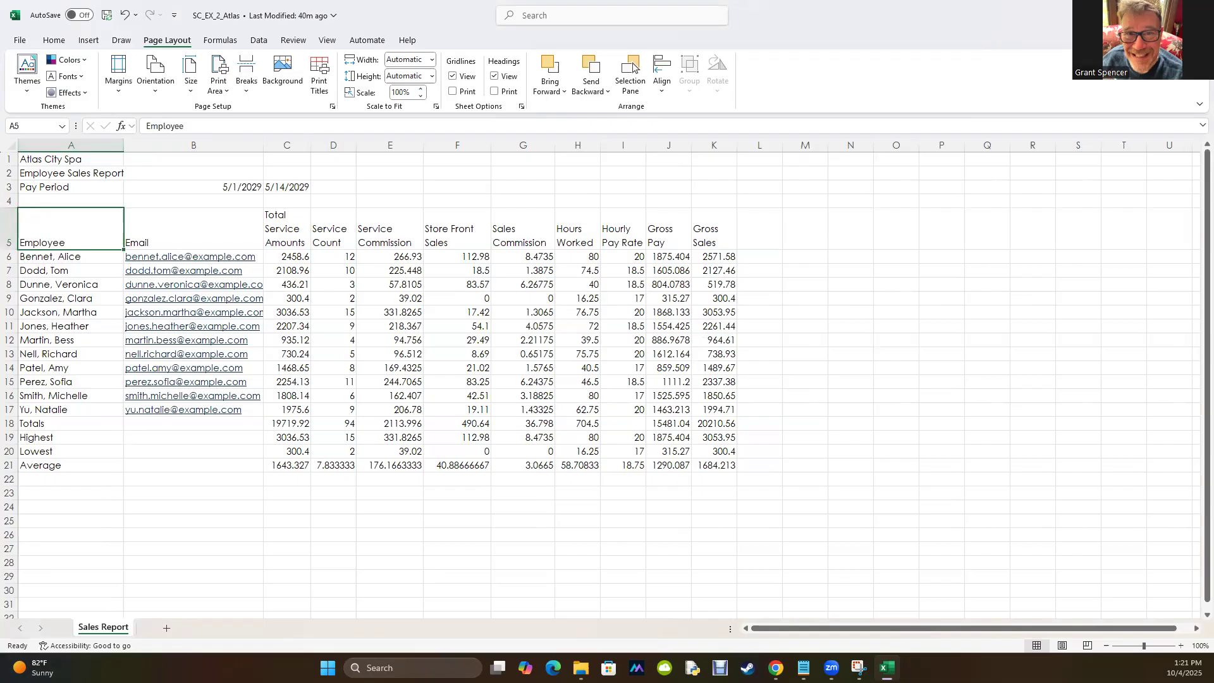
key(alt+Tab)
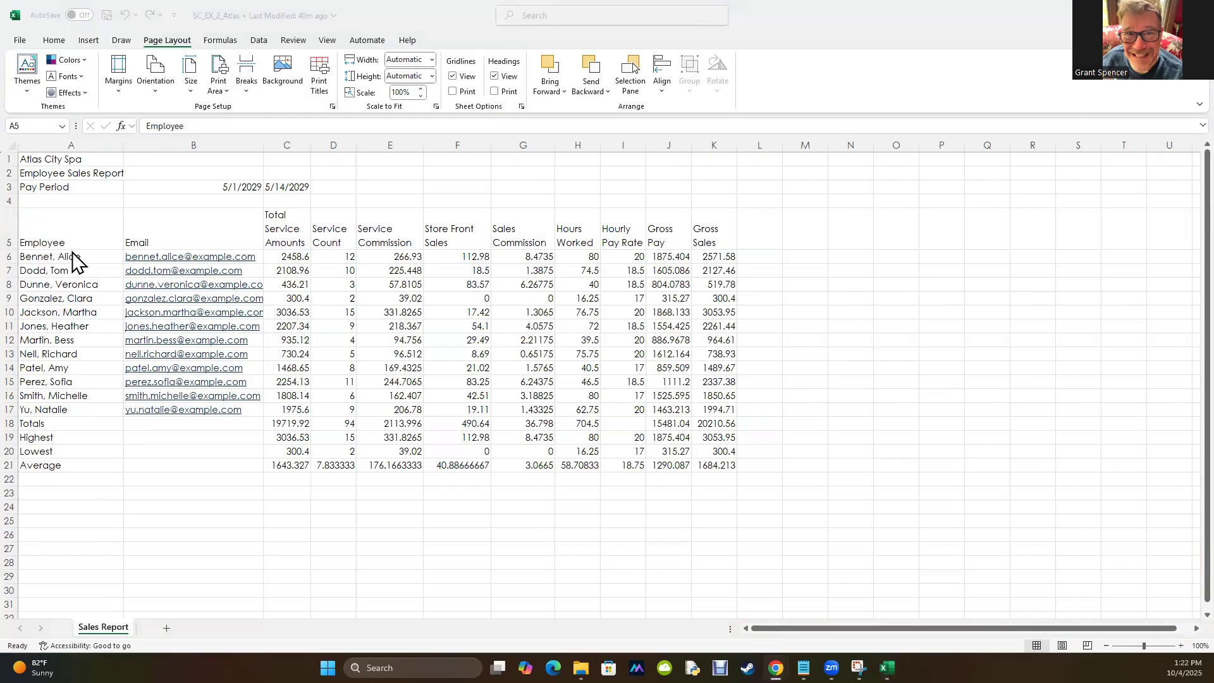
key(alt+Tab)
- Apply the Title cell style to the worksheet title and subtitle in A1:A2
drag(100, 159, 98, 172)
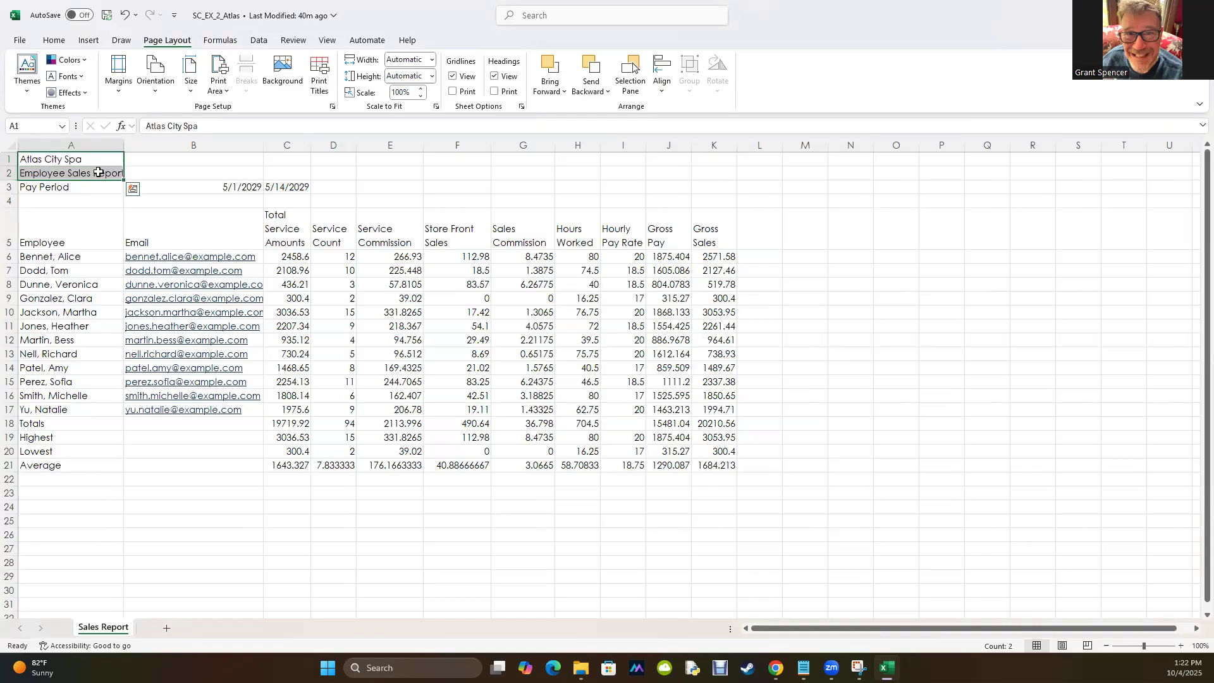
click(53, 41)
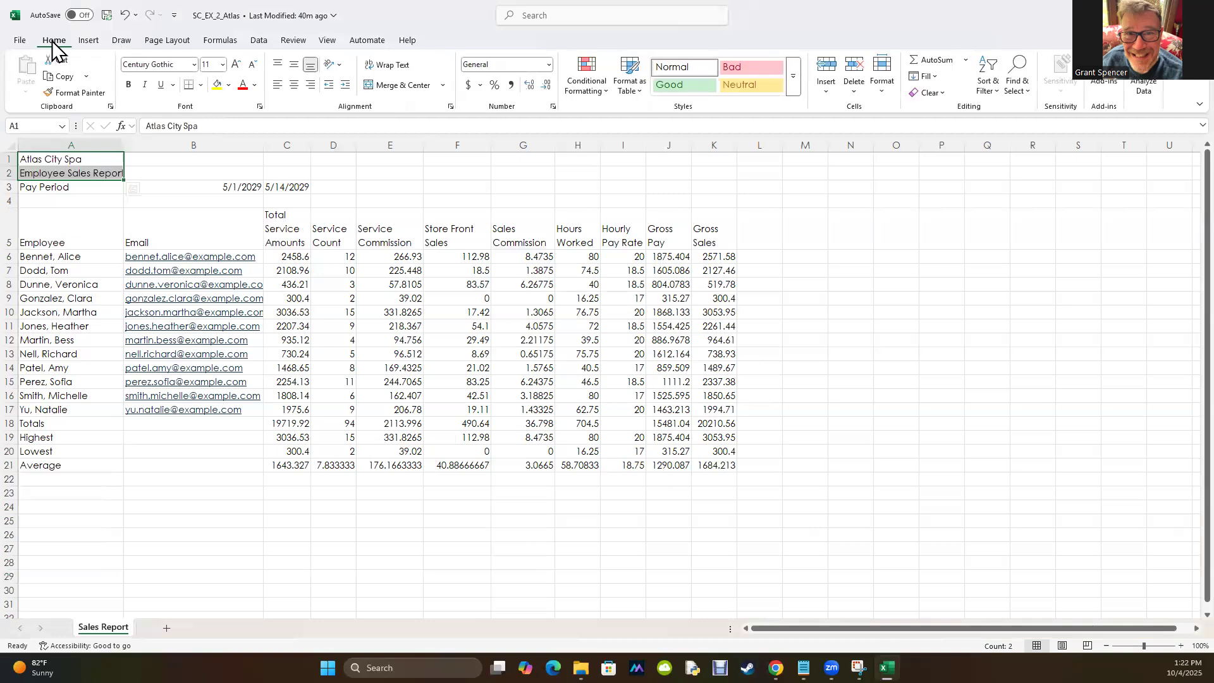
click(793, 77)
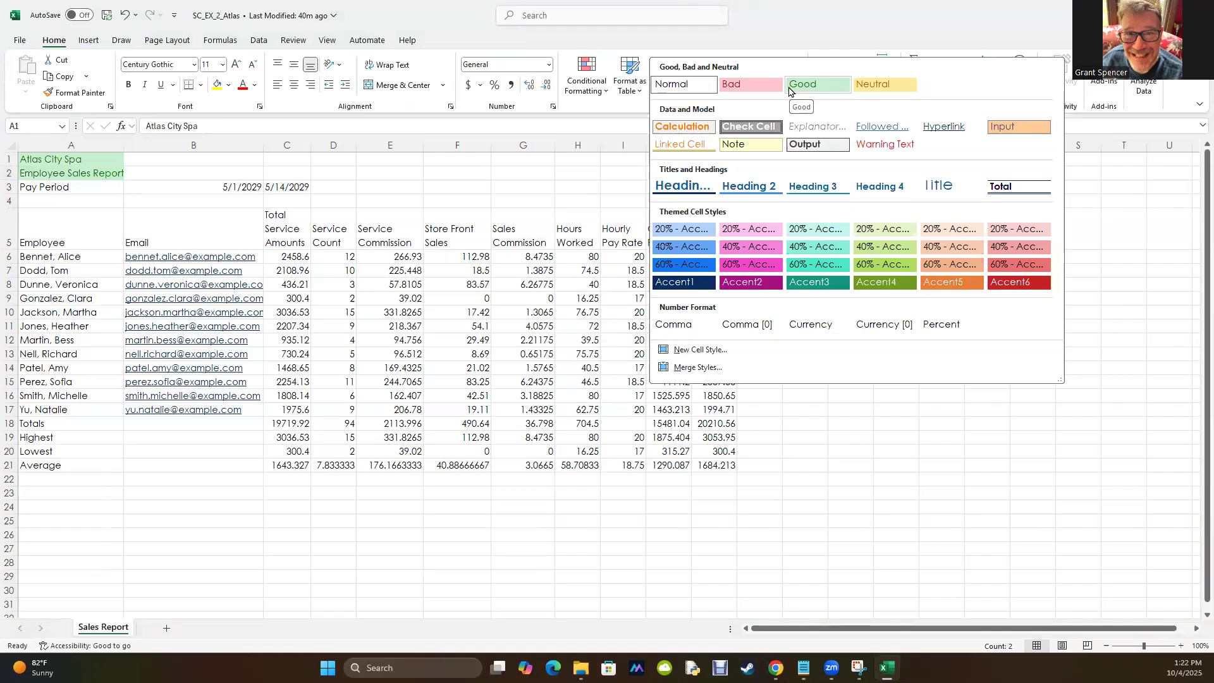
click(939, 190)
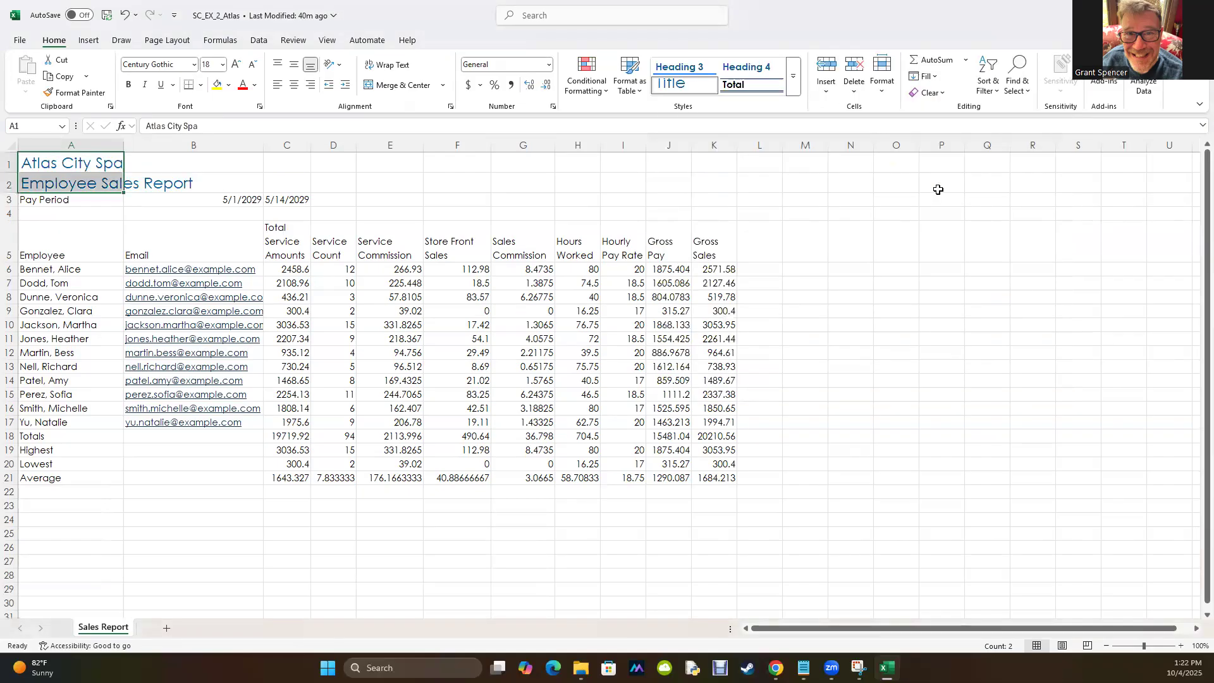
- Reduce the font size of the Employee Sales Report subtitle in A2 to 16
click(41, 163)
click(47, 182)
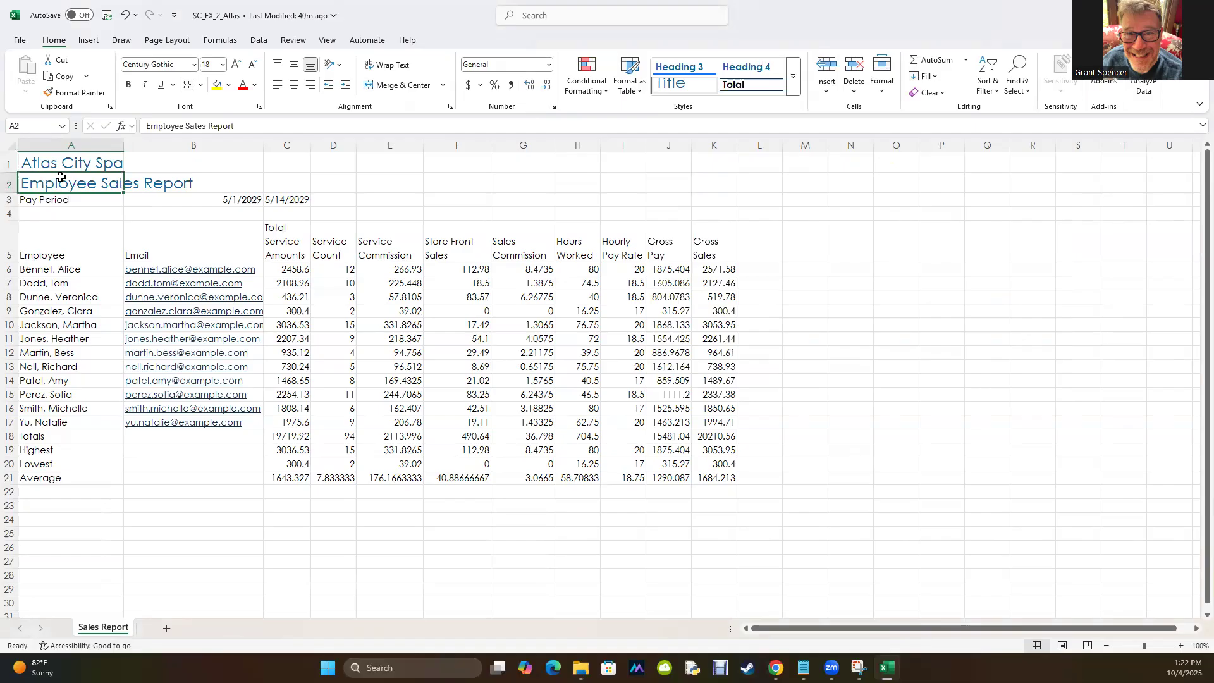
click(253, 66)
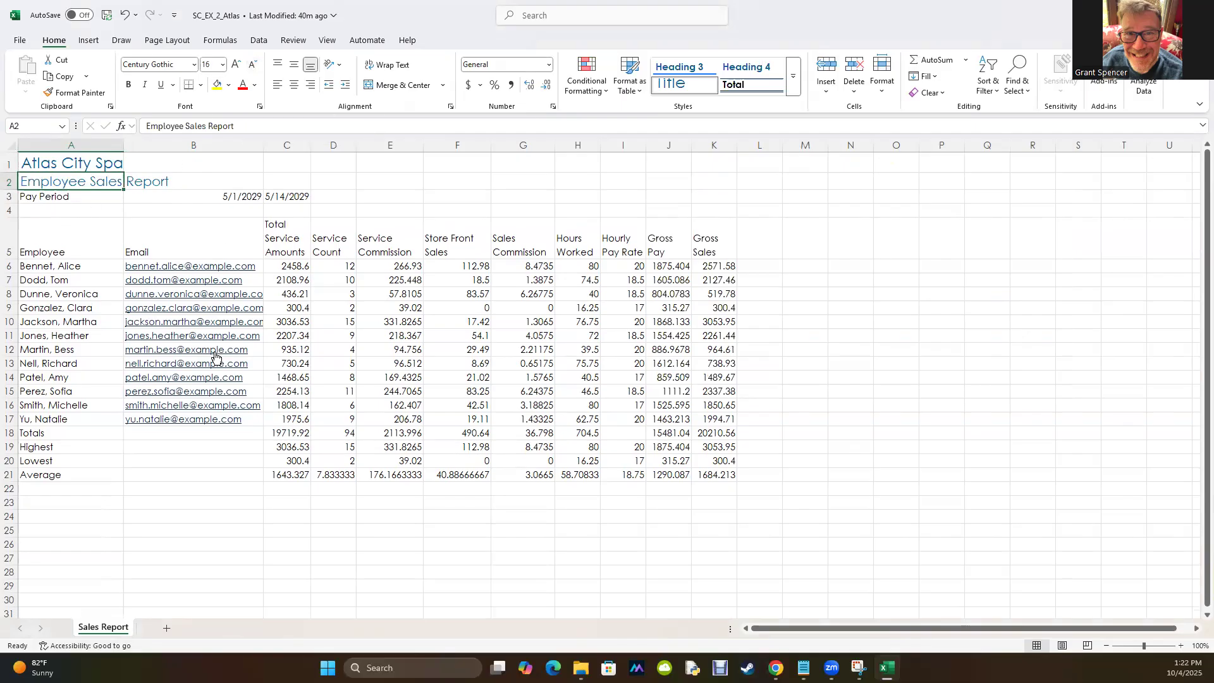
click(120, 546)
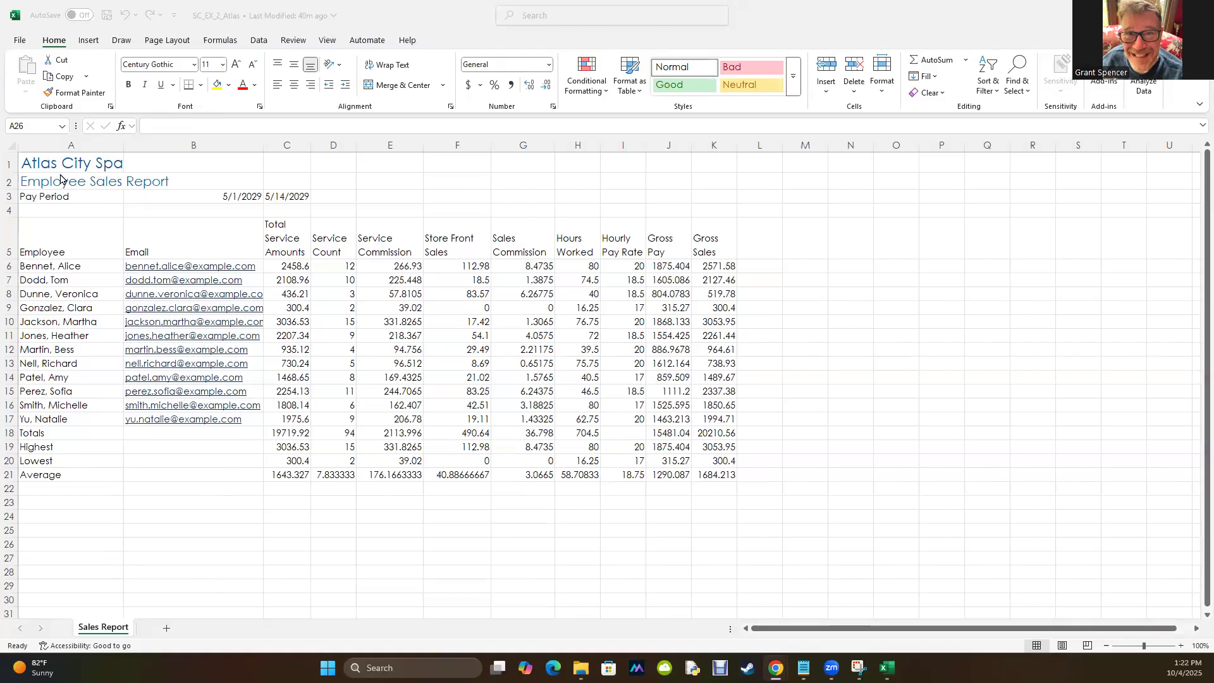
- Fill cells A1:A3 with the light green theme color, the middle tint in the green column
click(43, 158)
drag(42, 158, 36, 199)
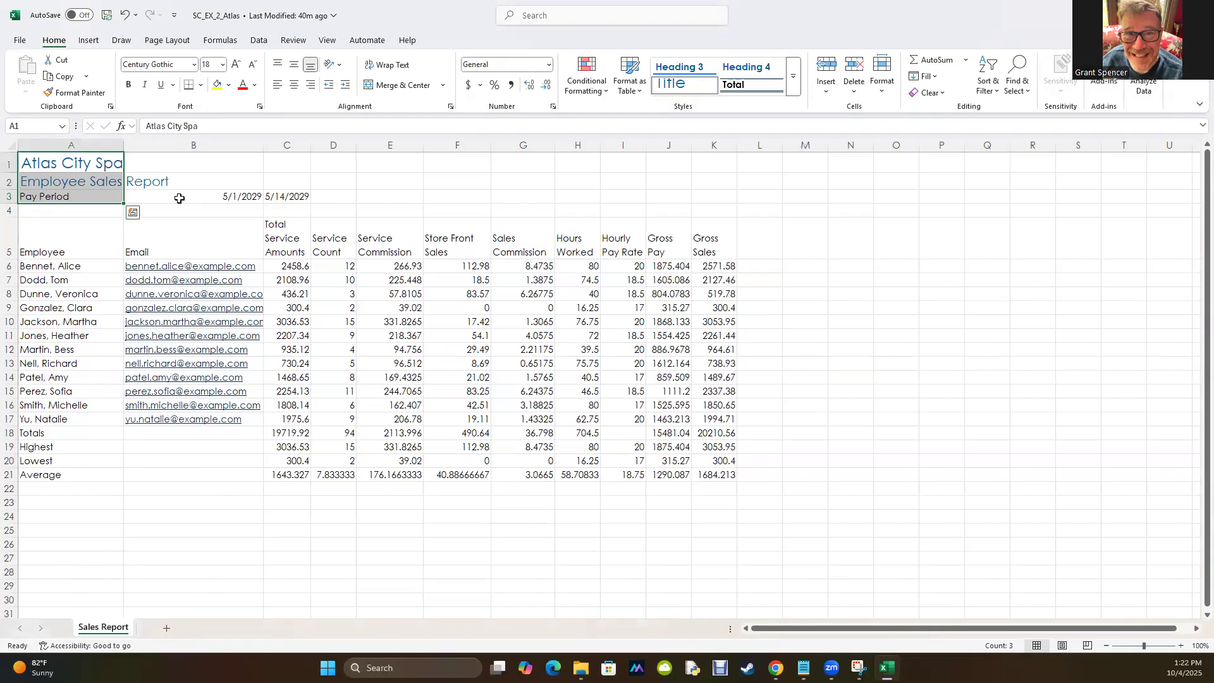
click(229, 85)
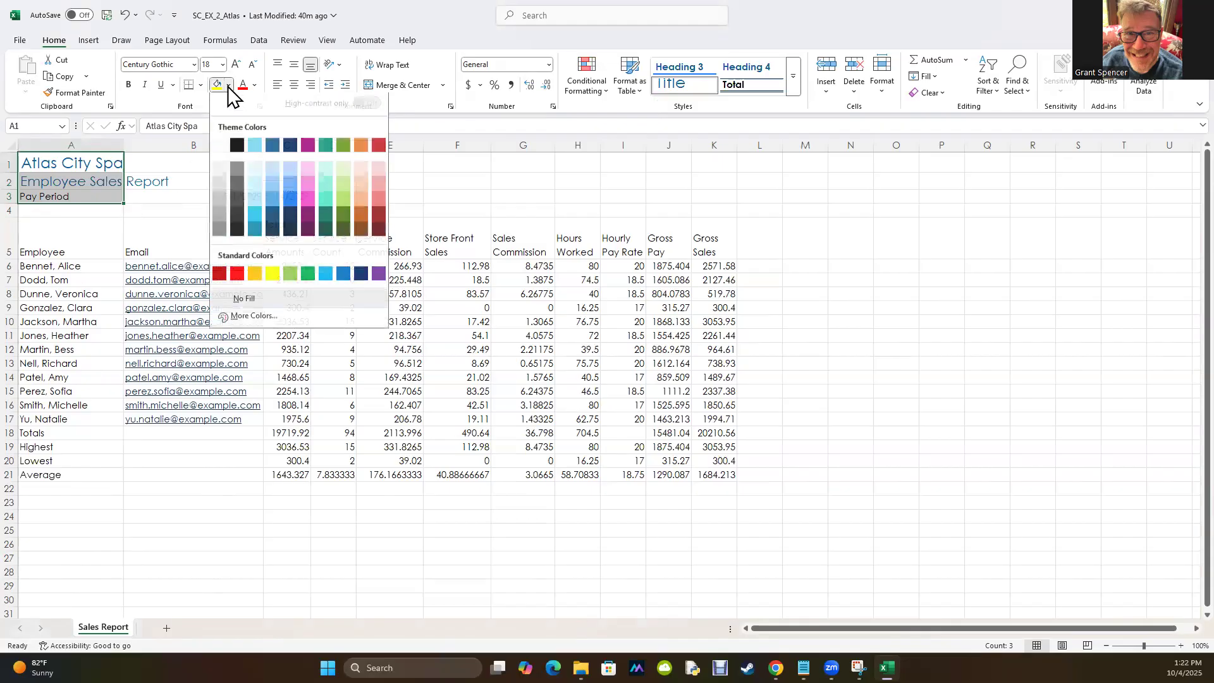
click(347, 202)
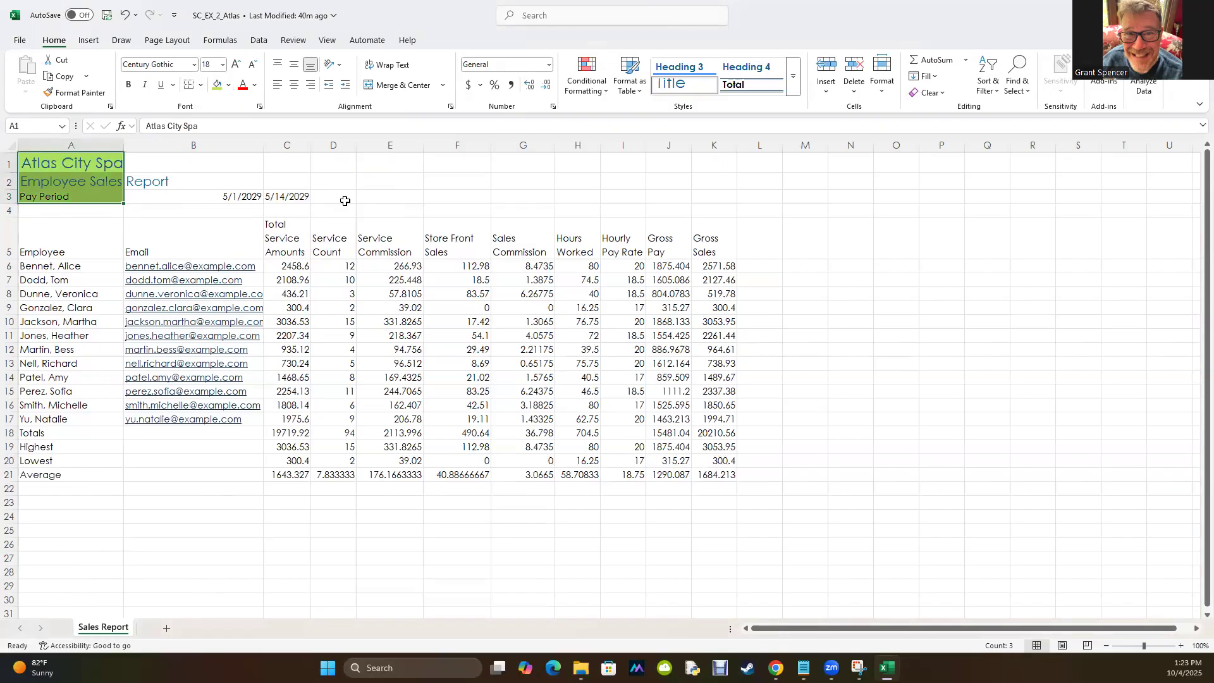
click(155, 181)
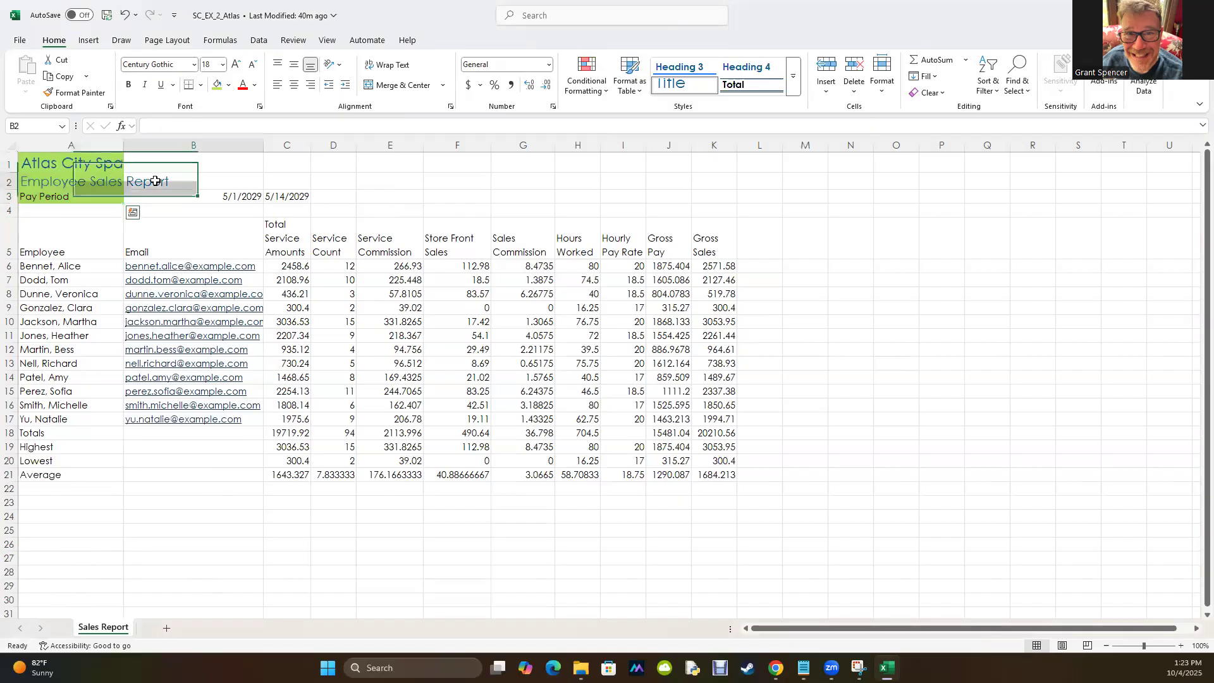
click(63, 180)
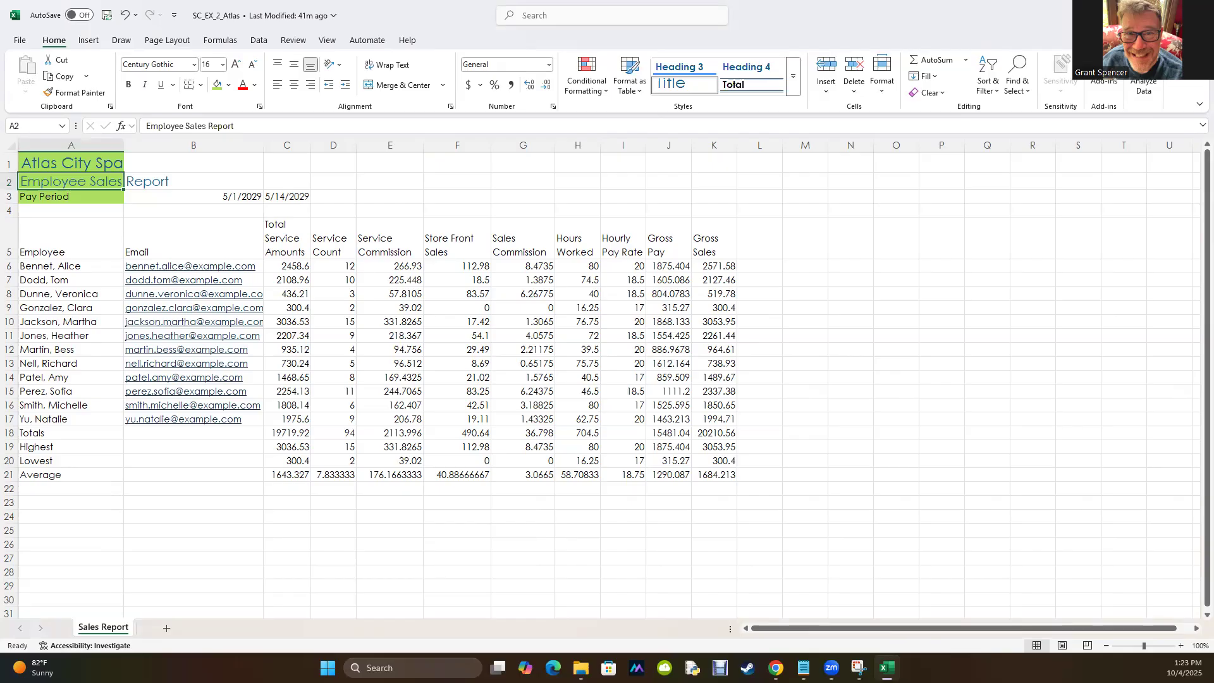
- Extend the same light green fill across the title block A1:D3
click(82, 163)
drag(81, 163, 316, 196)
click(218, 84)
click(155, 521)
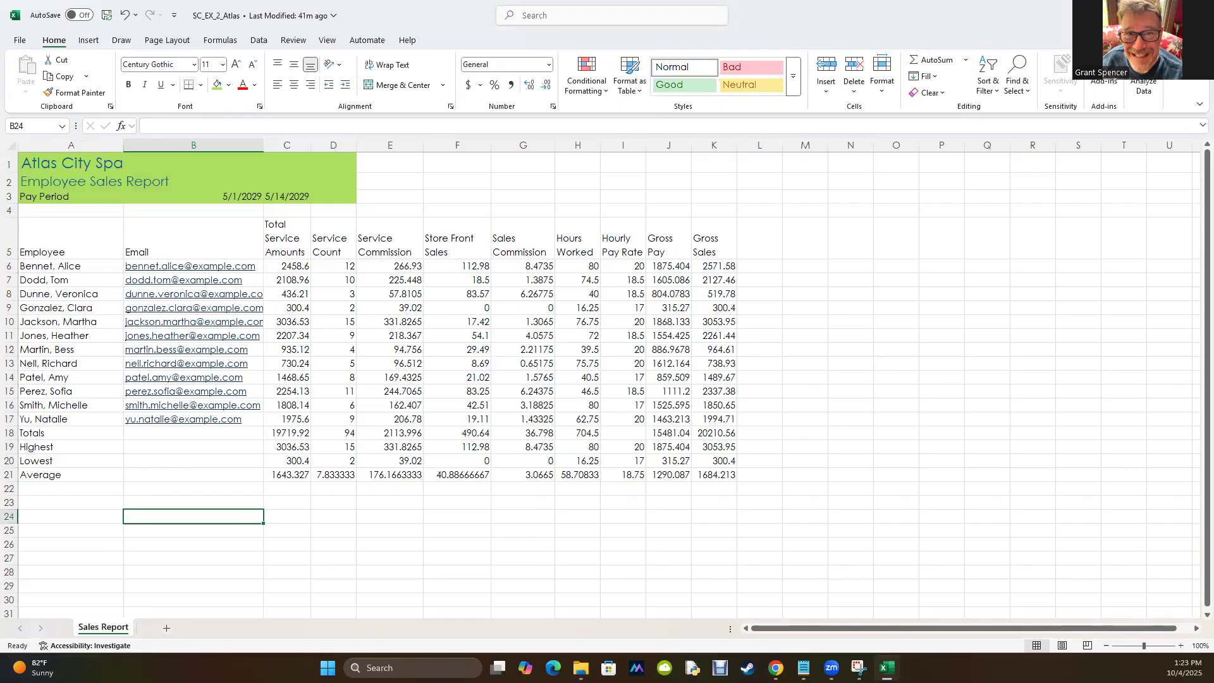
- Apply the Heading 3 cell style to the column headings in A5:K5
key(alt+Tab)
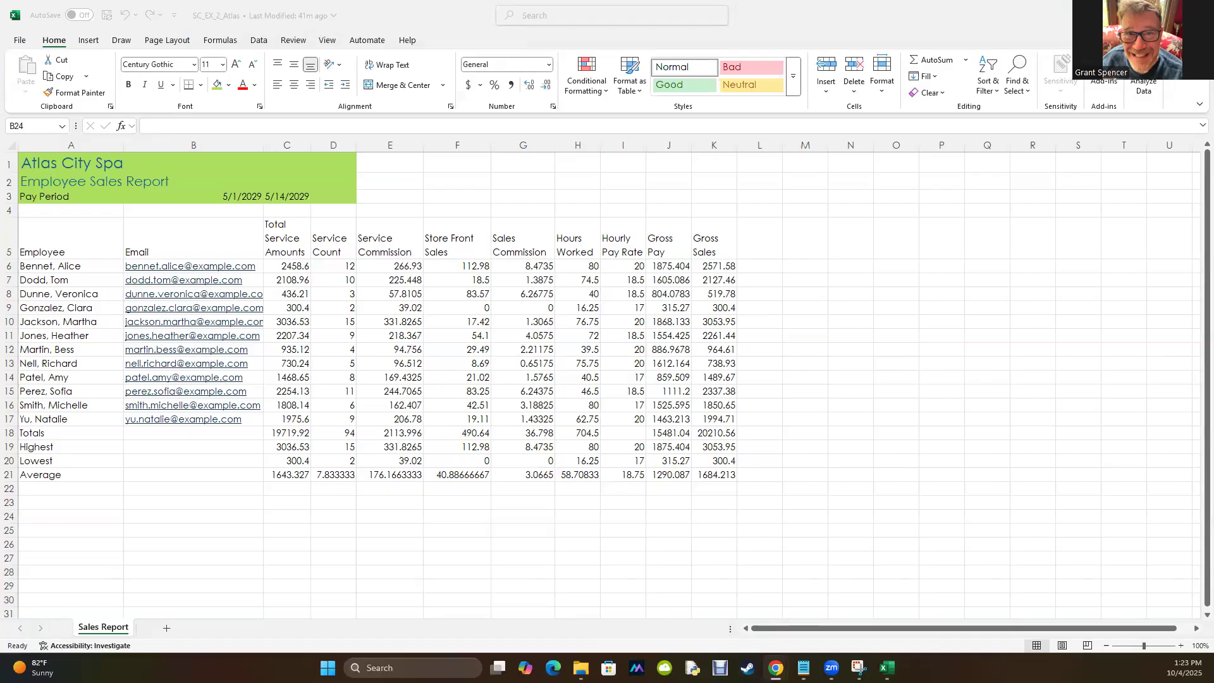
click(50, 237)
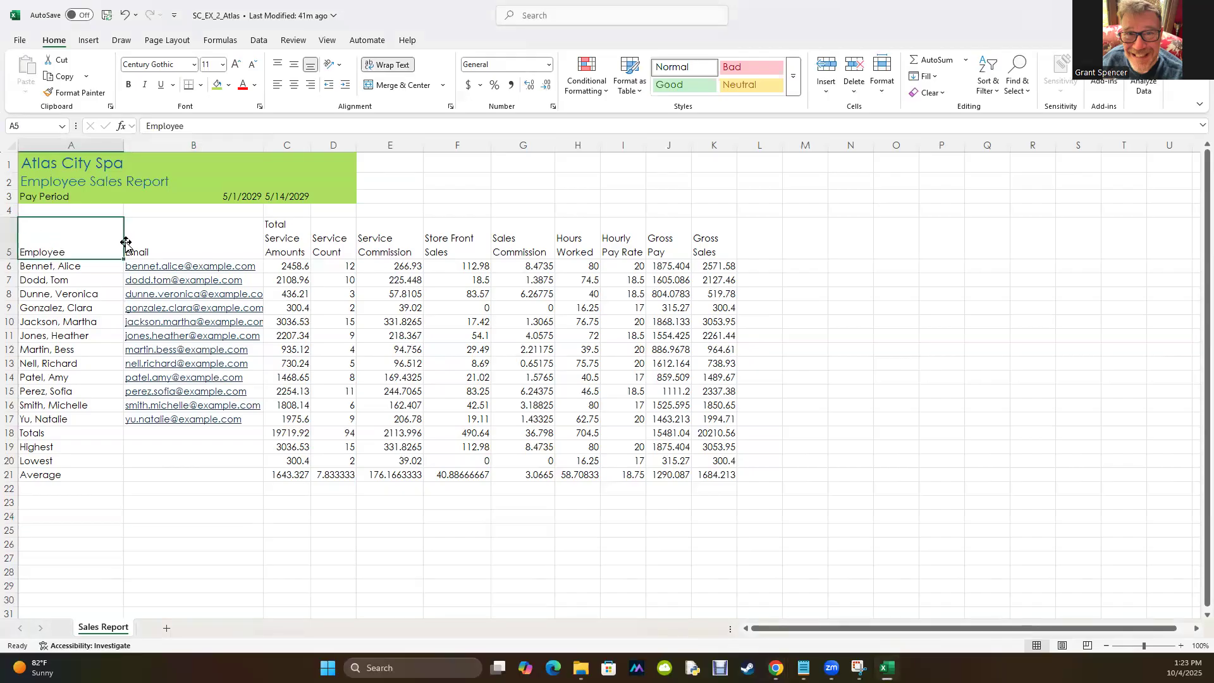
shift+click(715, 244)
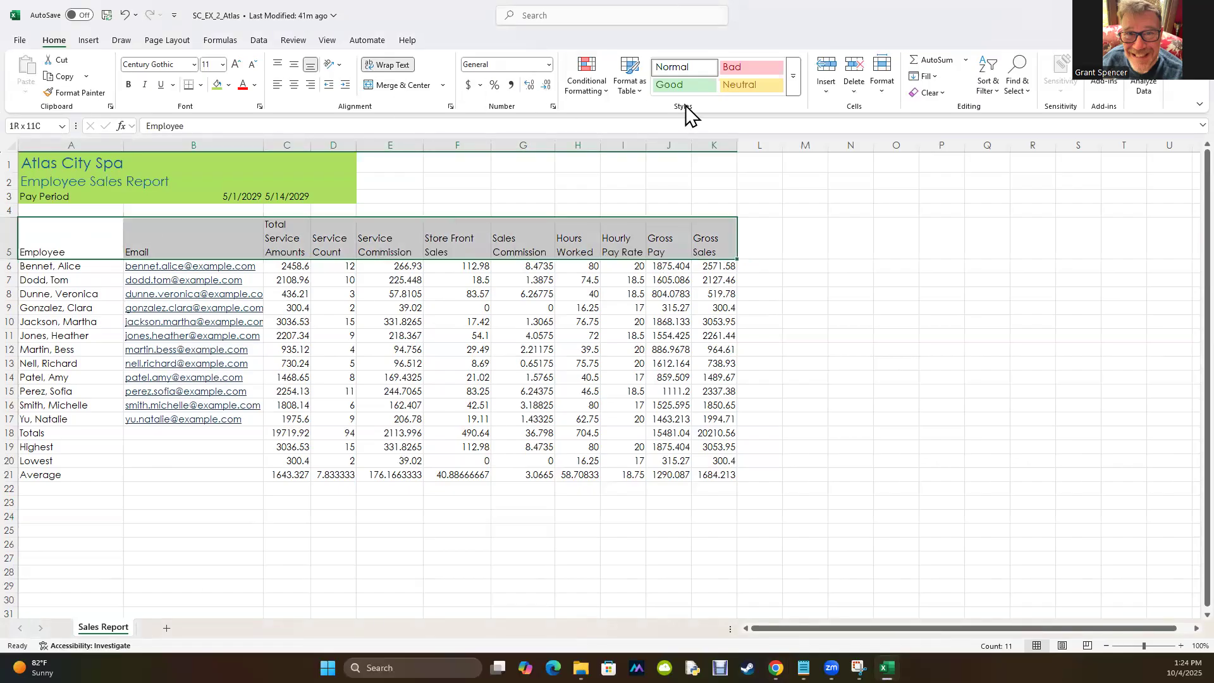
click(793, 78)
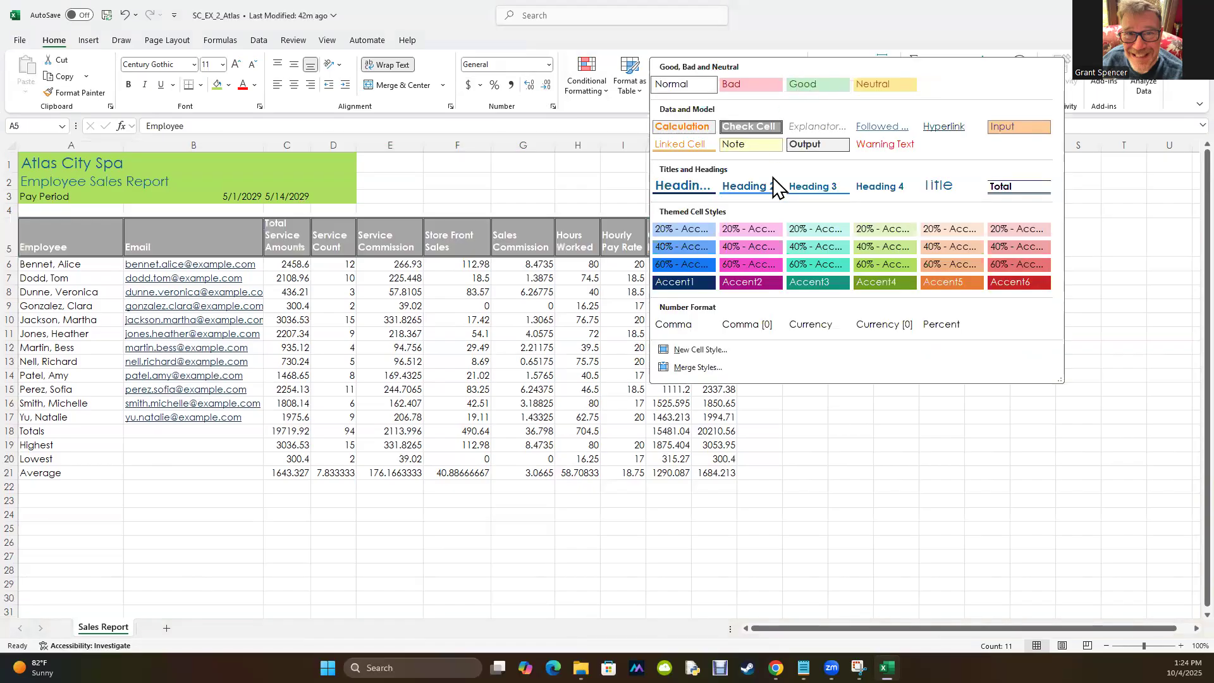
click(811, 185)
click(457, 401)
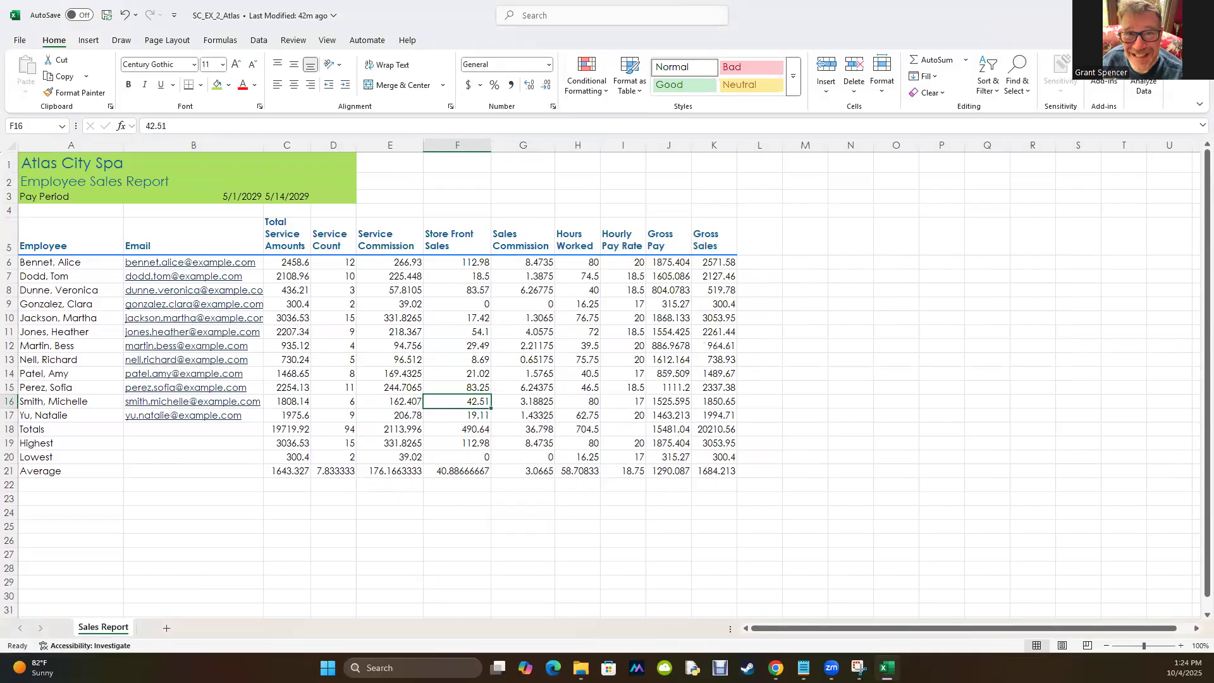
- Center the column headings in A5:K5 horizontally
drag(58, 245, 714, 235)
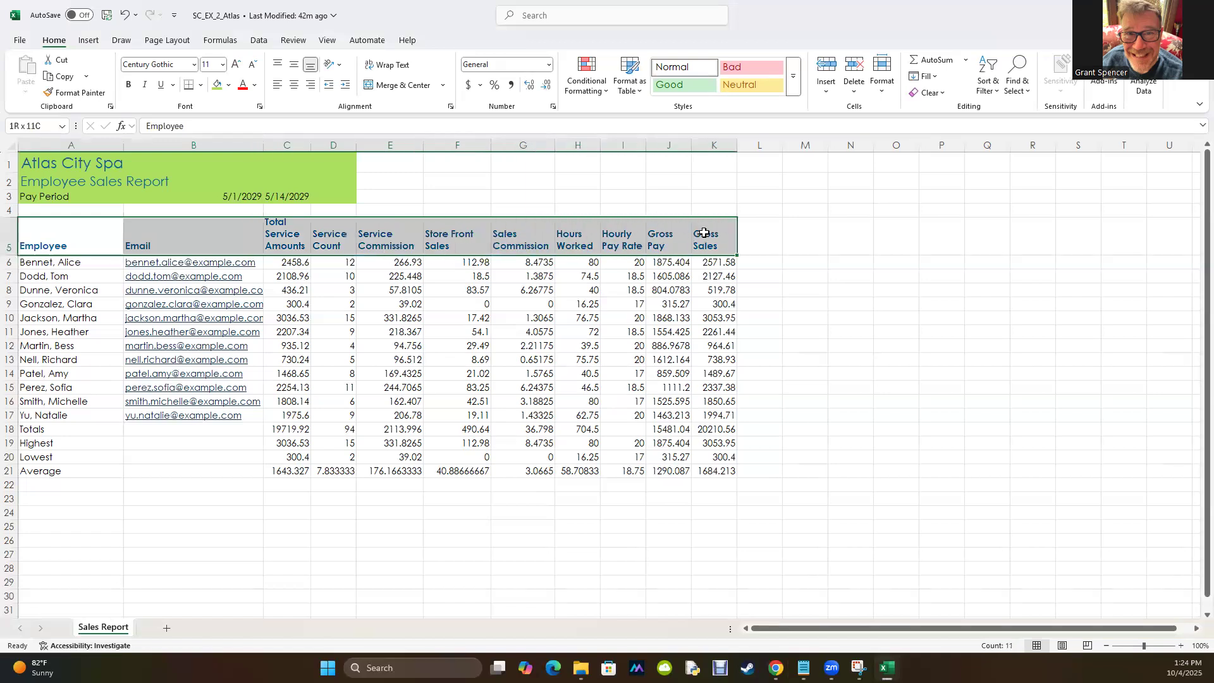
click(290, 86)
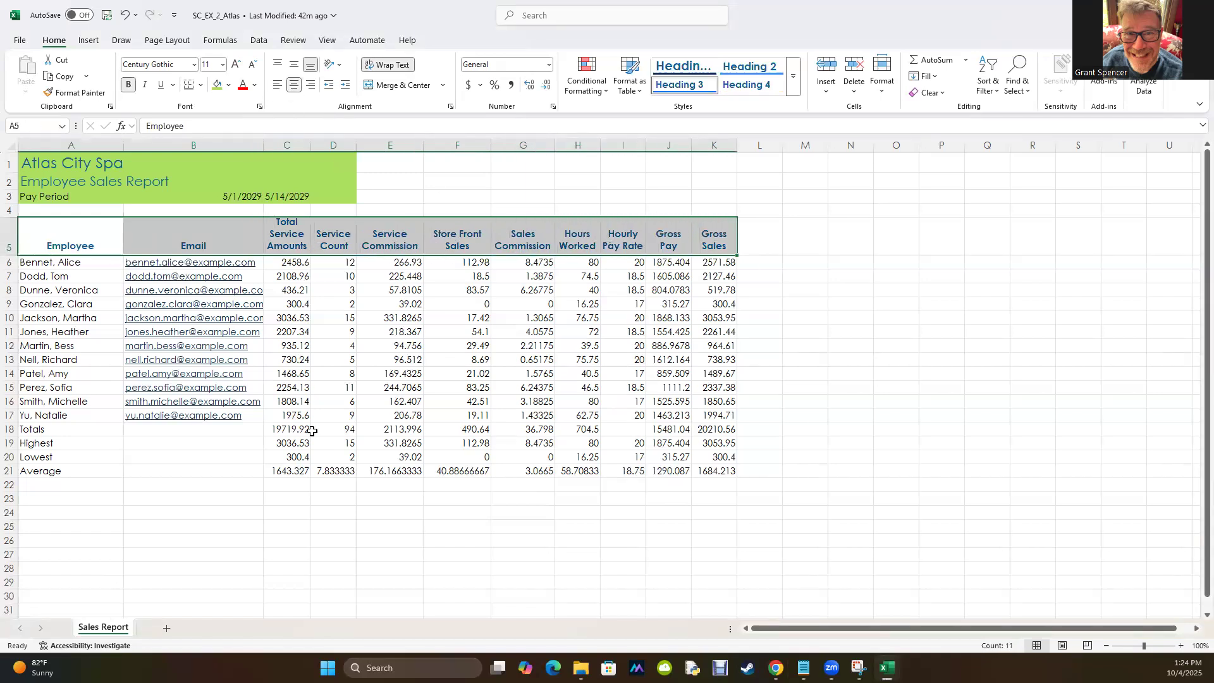
click(283, 554)
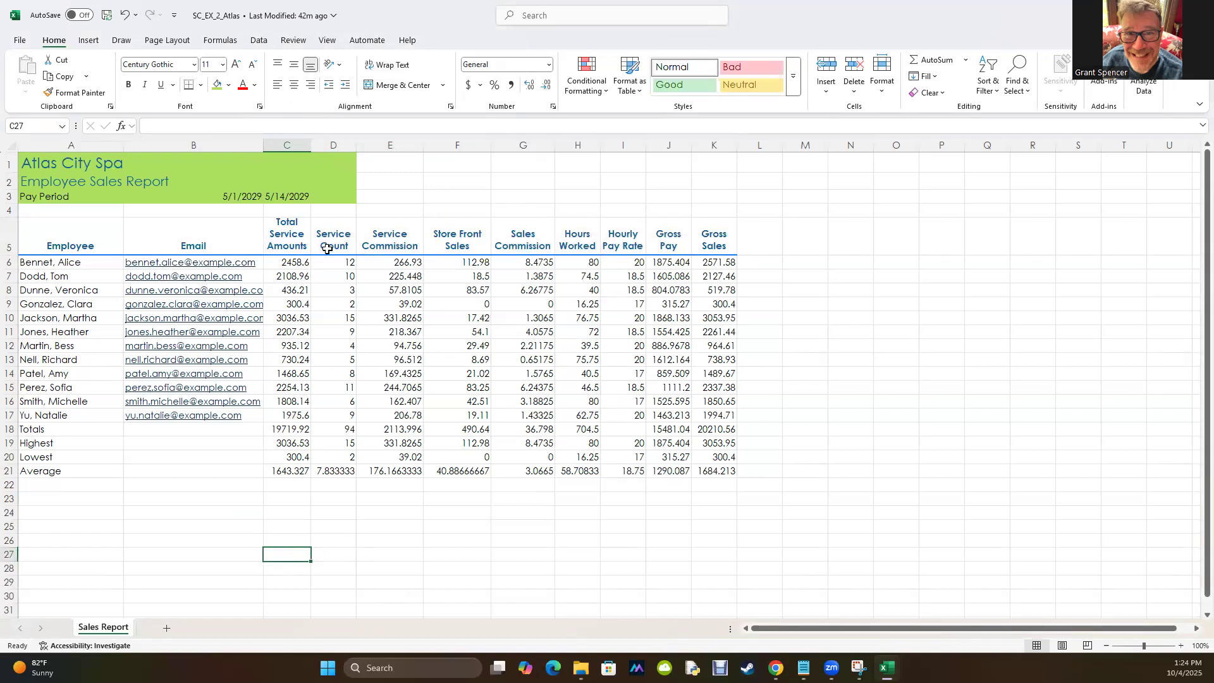
- Try right-aligning the headings in C5:K5 and left-aligning the Employee and Email headings in A5:B5
drag(294, 238, 711, 227)
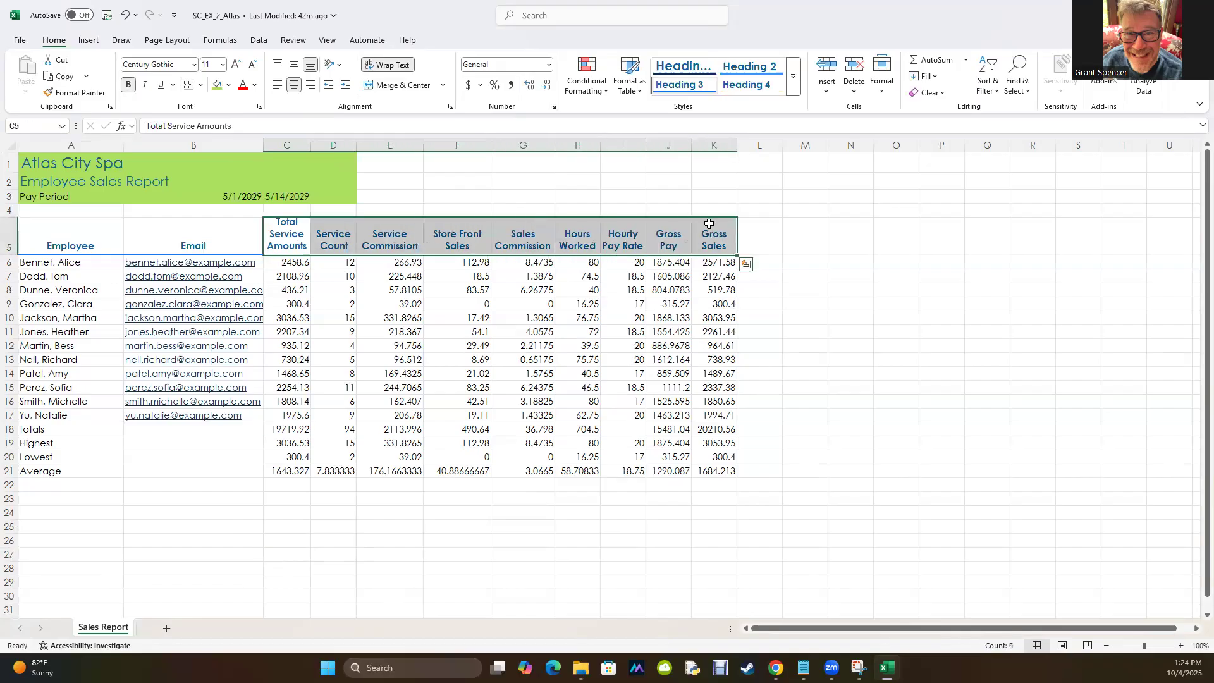
click(312, 85)
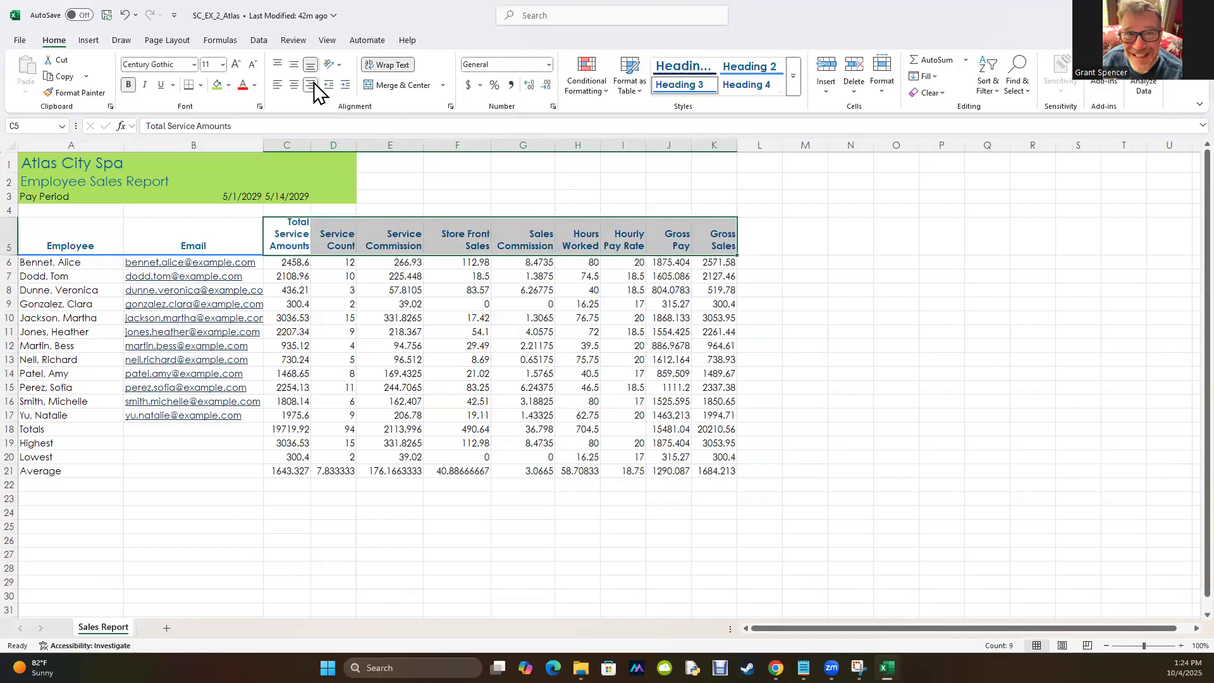
drag(76, 249, 190, 243)
click(276, 87)
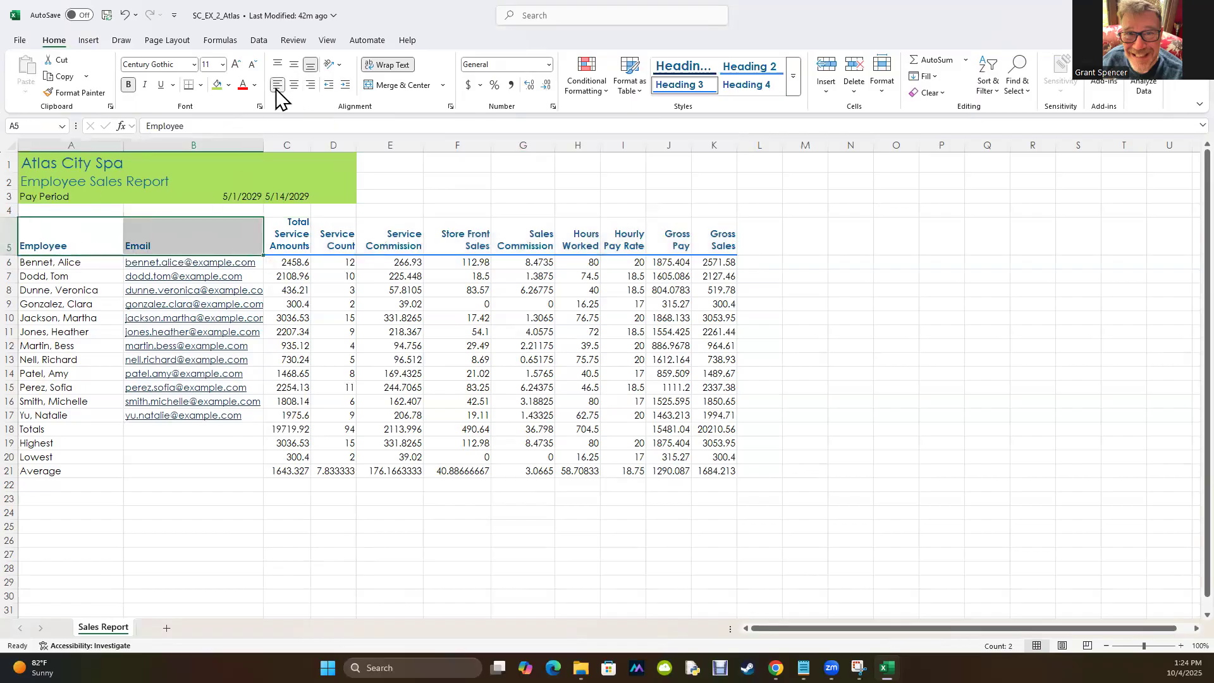
- Return the headings in A5:B5 and C5:K5 to center alignment
click(294, 84)
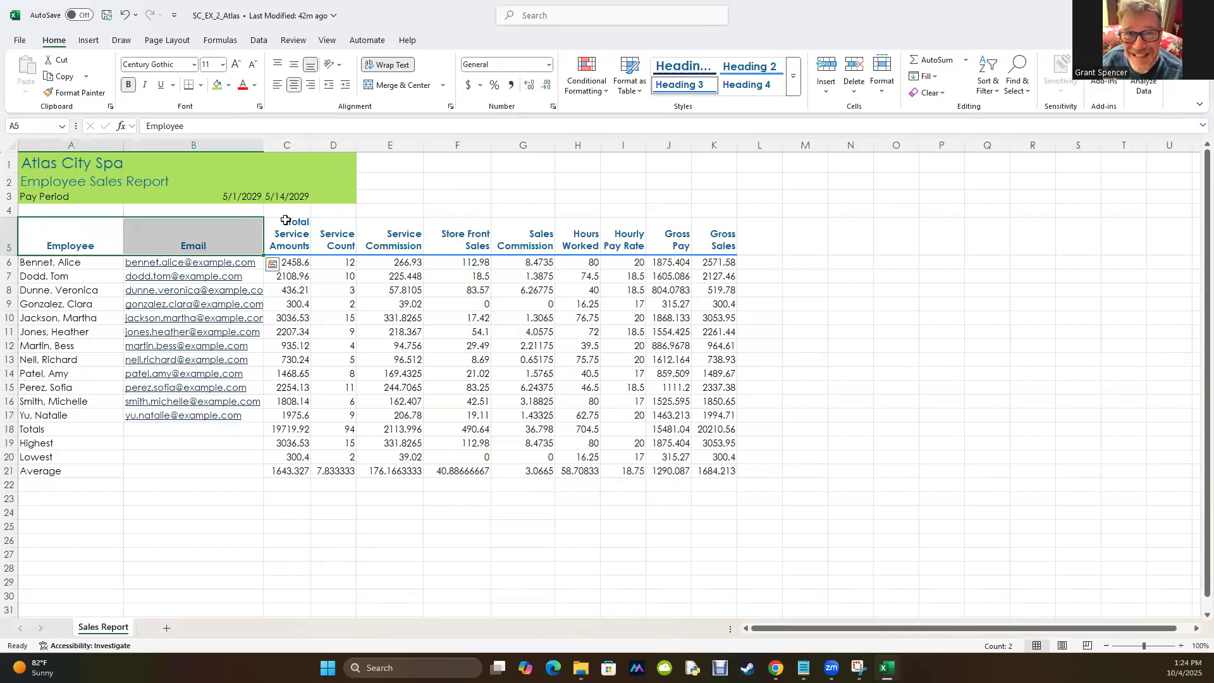
click(286, 229)
drag(338, 228, 714, 239)
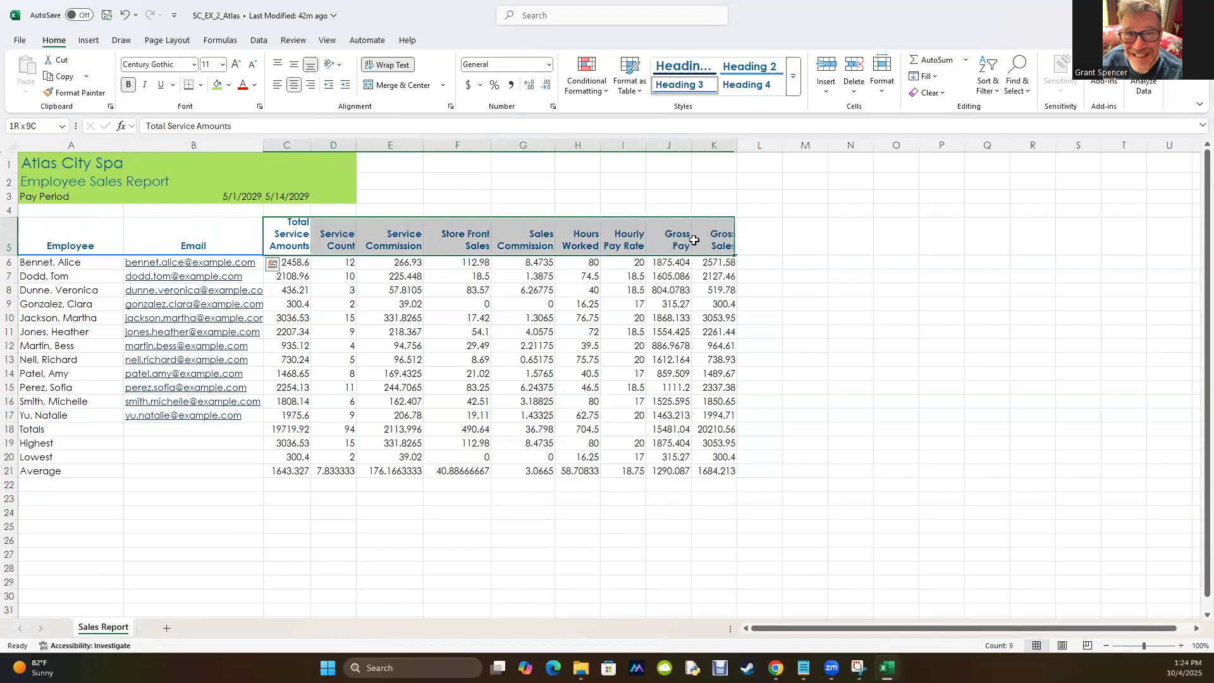
click(294, 84)
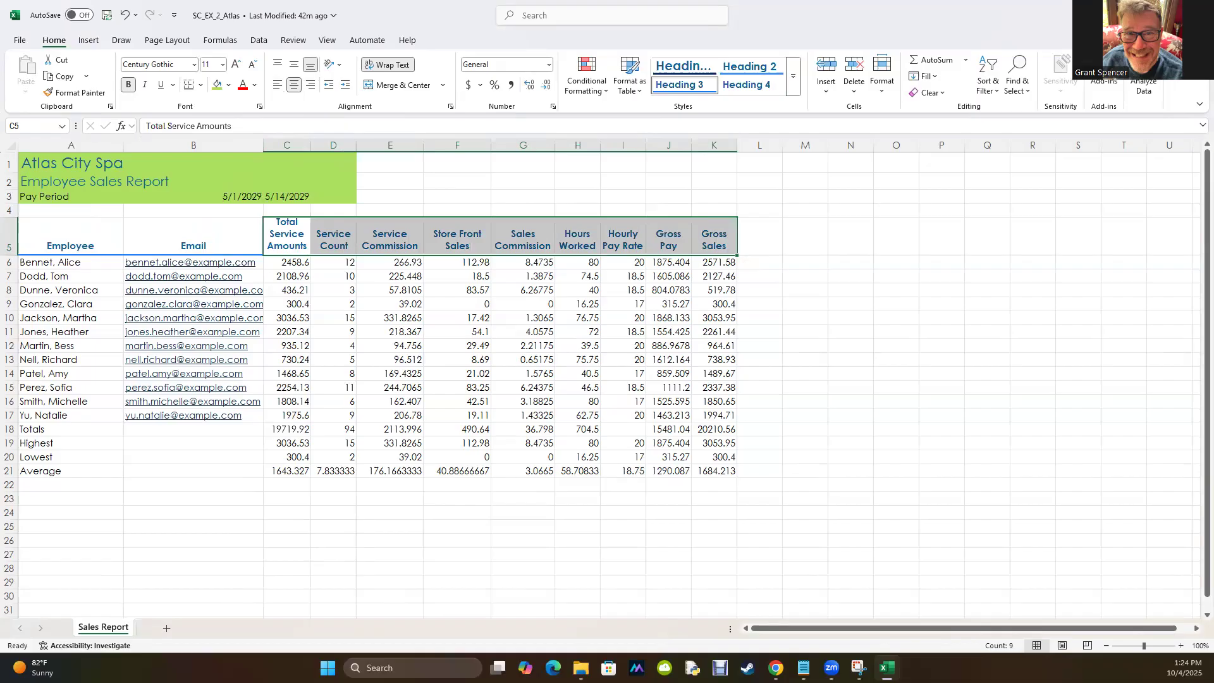
- Apply the Total cell style to the Totals row in A18:K18
drag(44, 431, 727, 432)
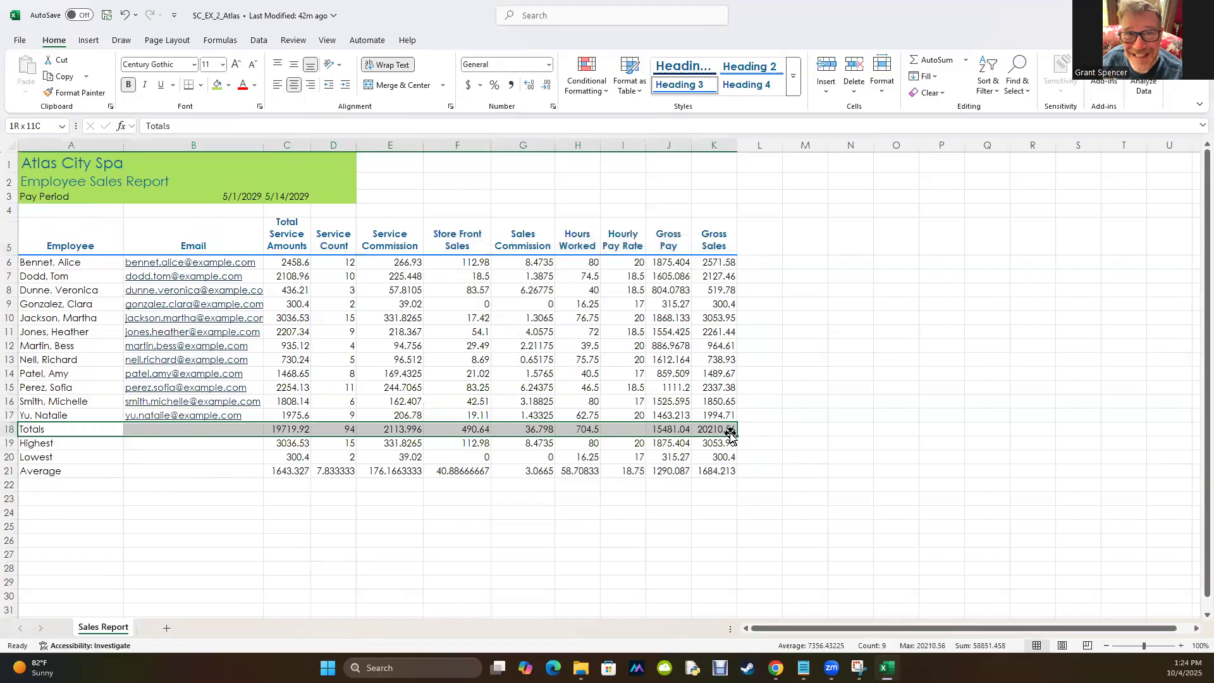
click(793, 85)
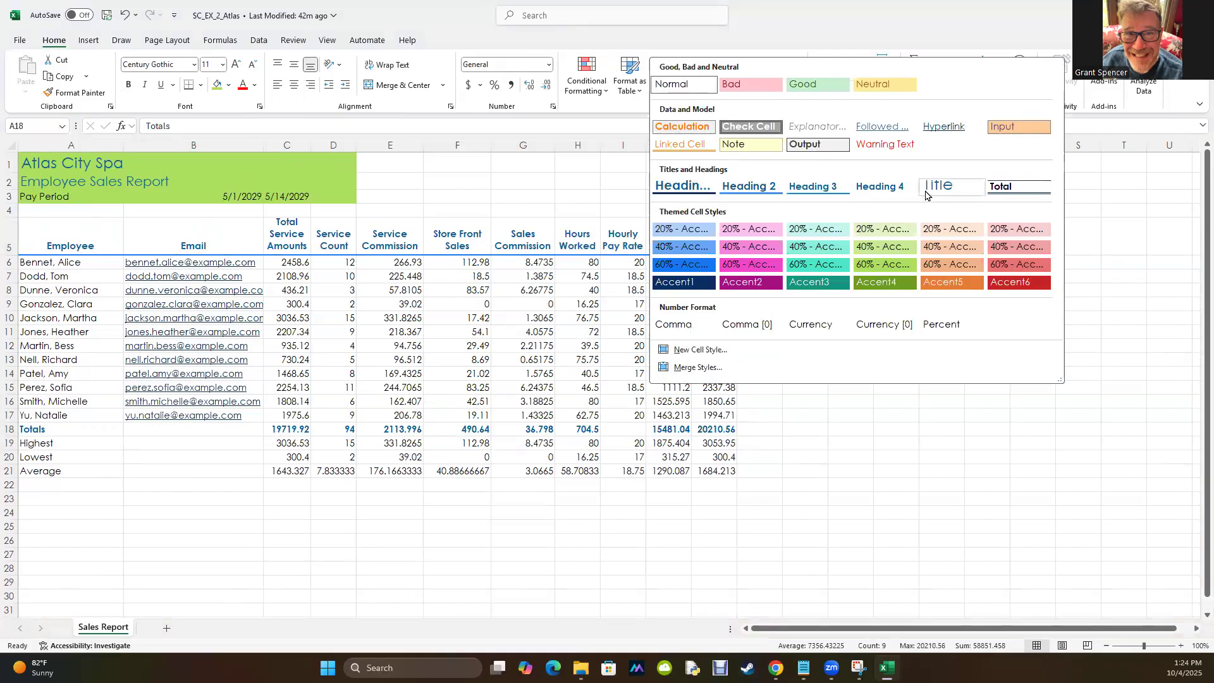
click(992, 192)
click(316, 544)
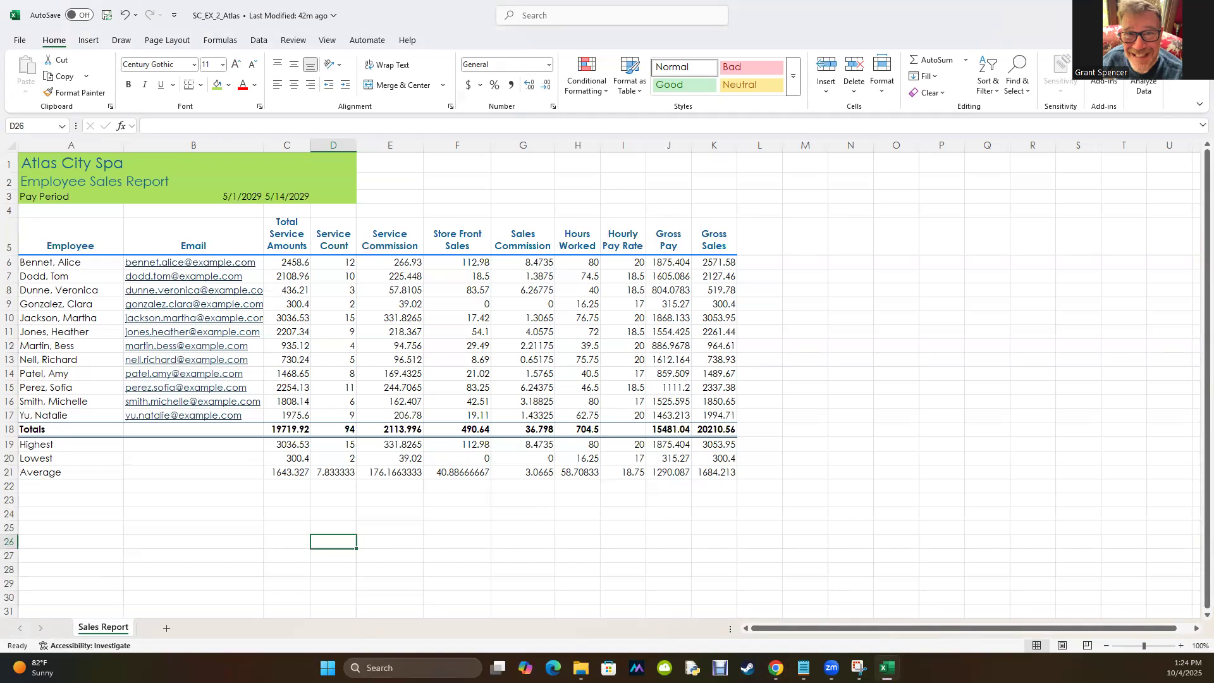
- Bold the Highest, Lowest and Average row labels in A19:A21
drag(48, 445, 42, 474)
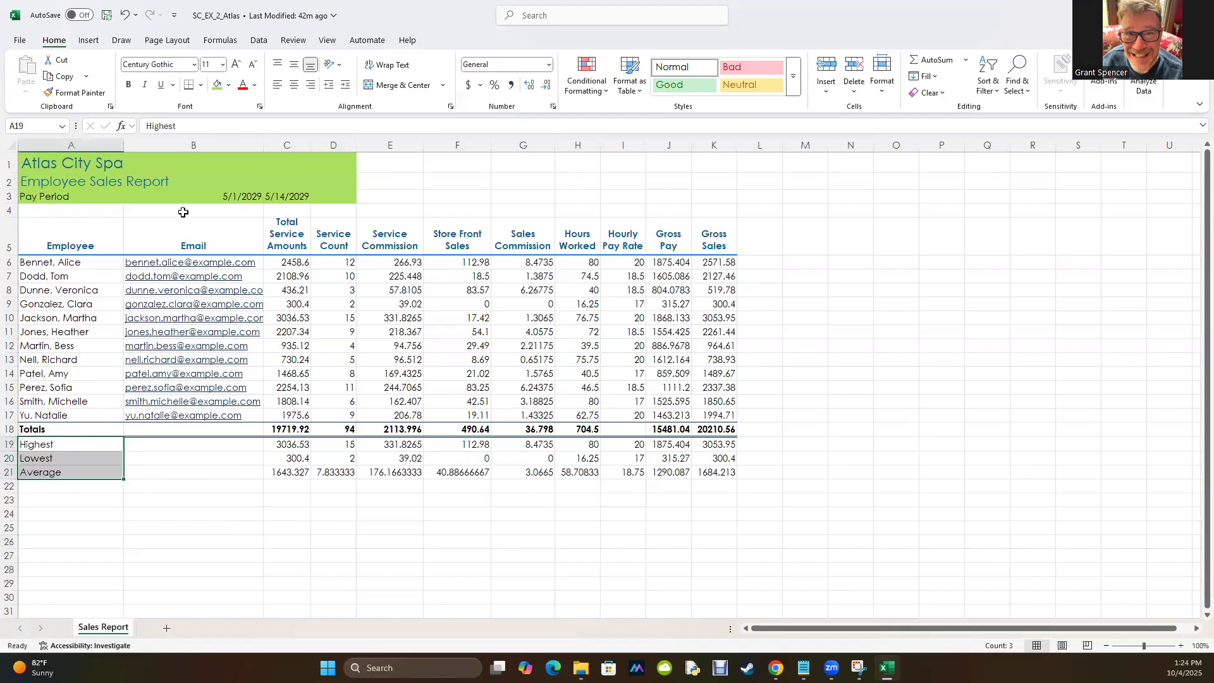
click(128, 84)
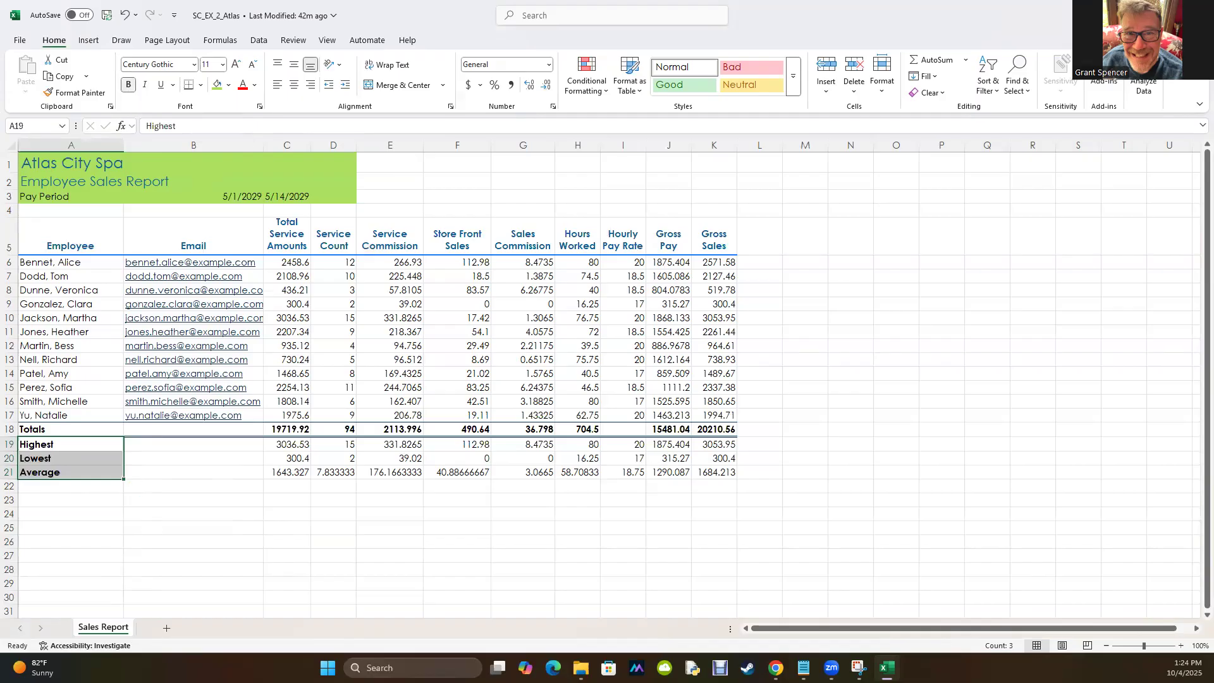
- Format the pay period dates in B3:C3 with the 03/14/12 date type
key(alt+Tab)
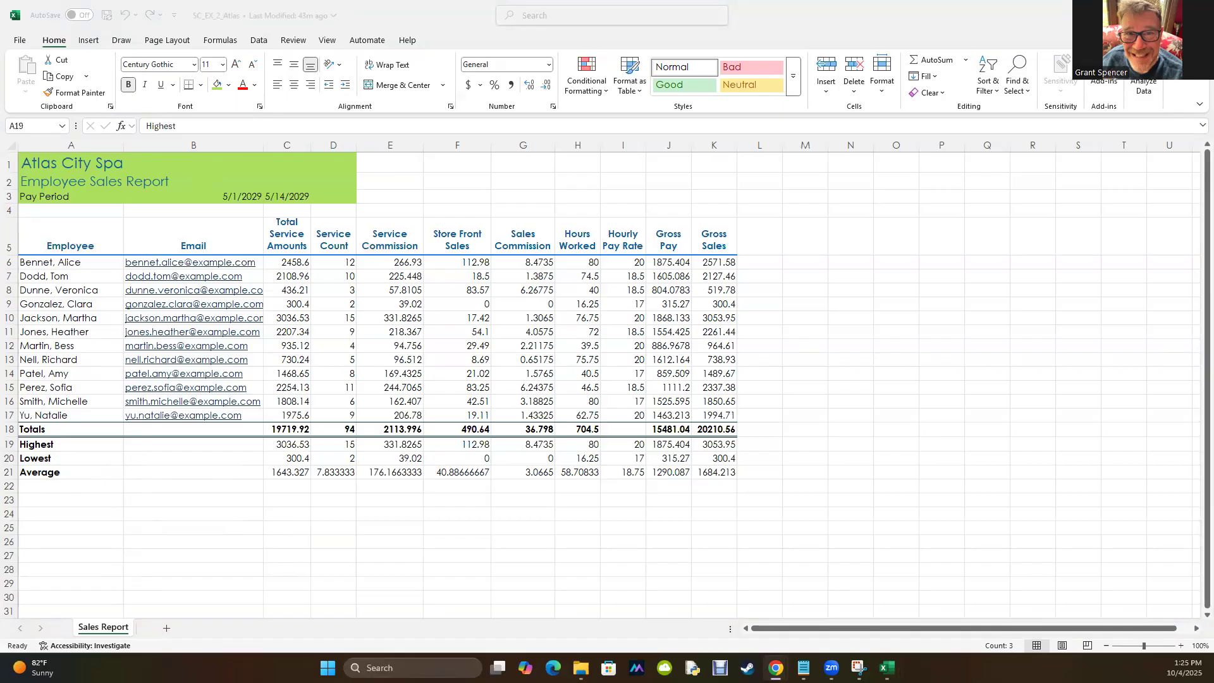
click(215, 194)
drag(215, 194, 288, 197)
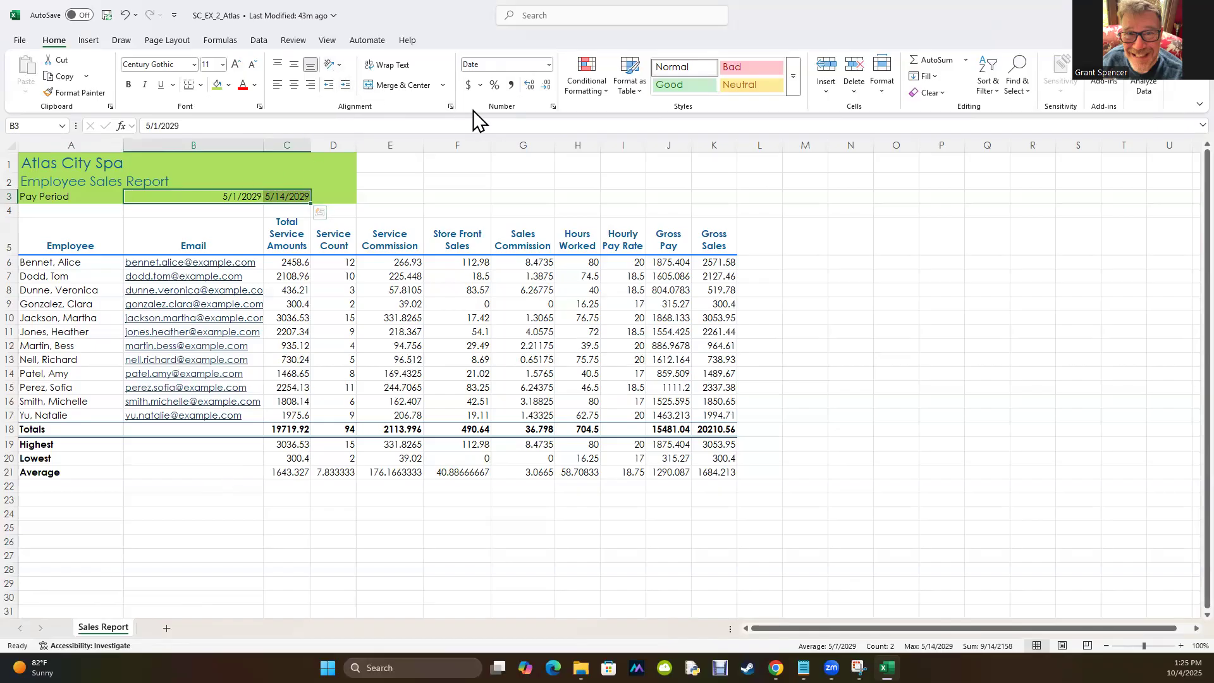
click(553, 106)
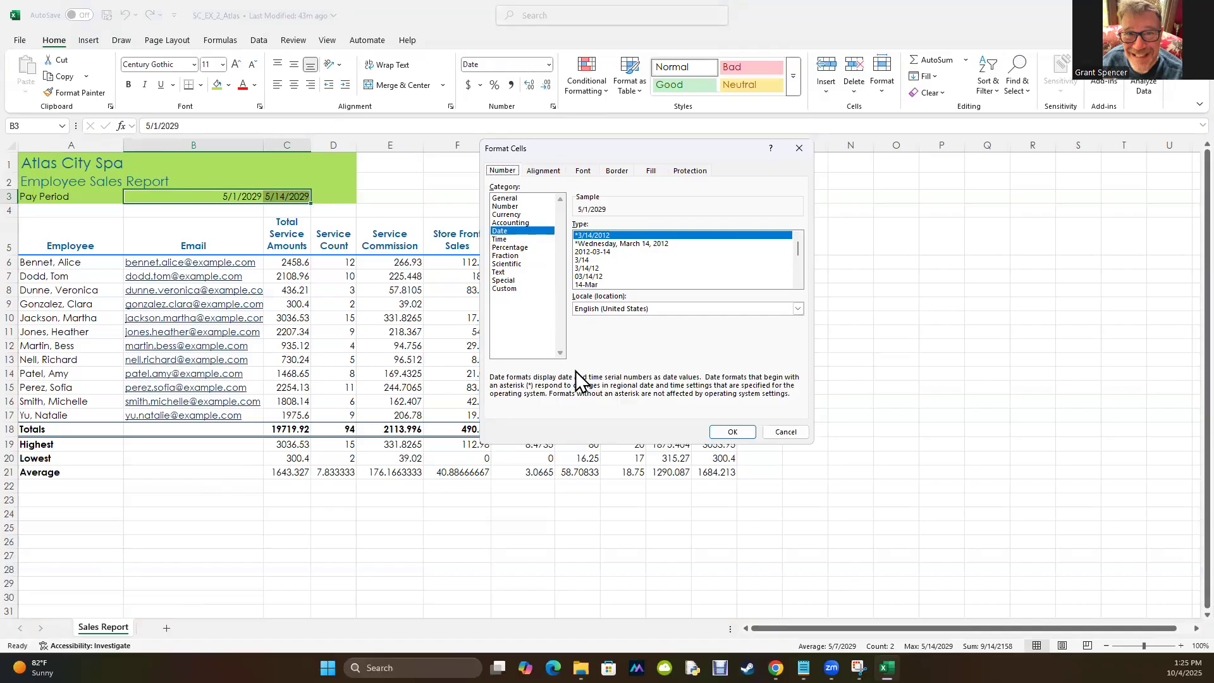
click(589, 276)
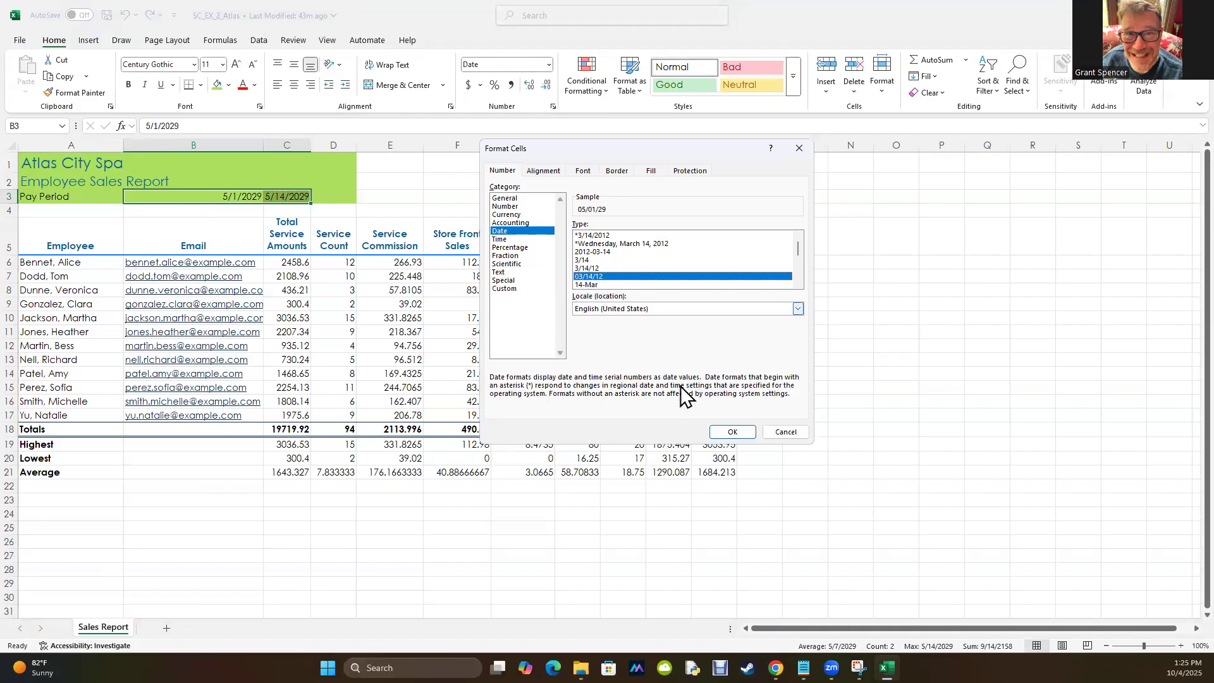
click(727, 432)
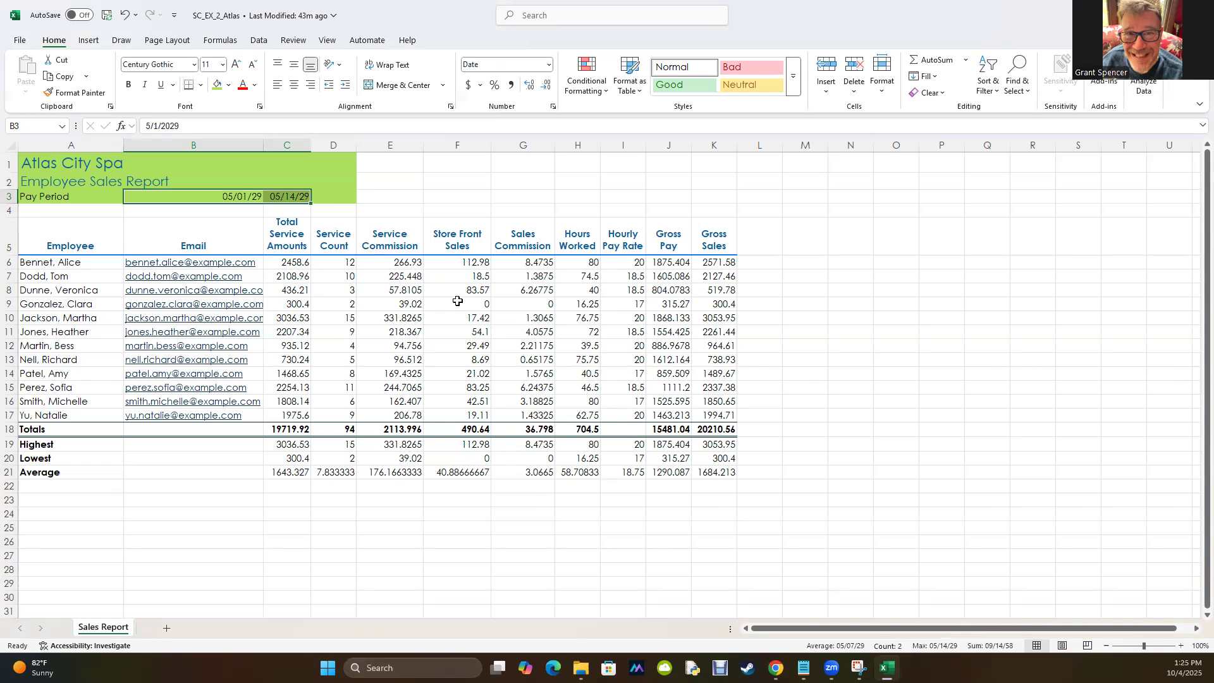
right_click(212, 197)
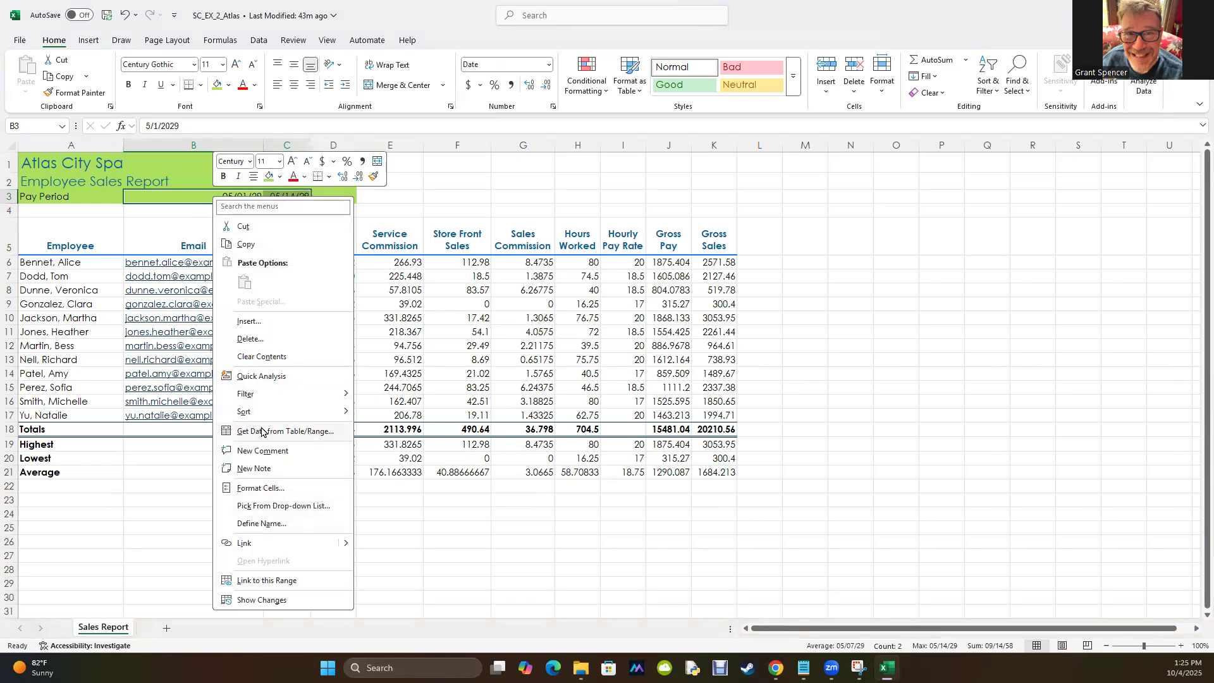
click(261, 487)
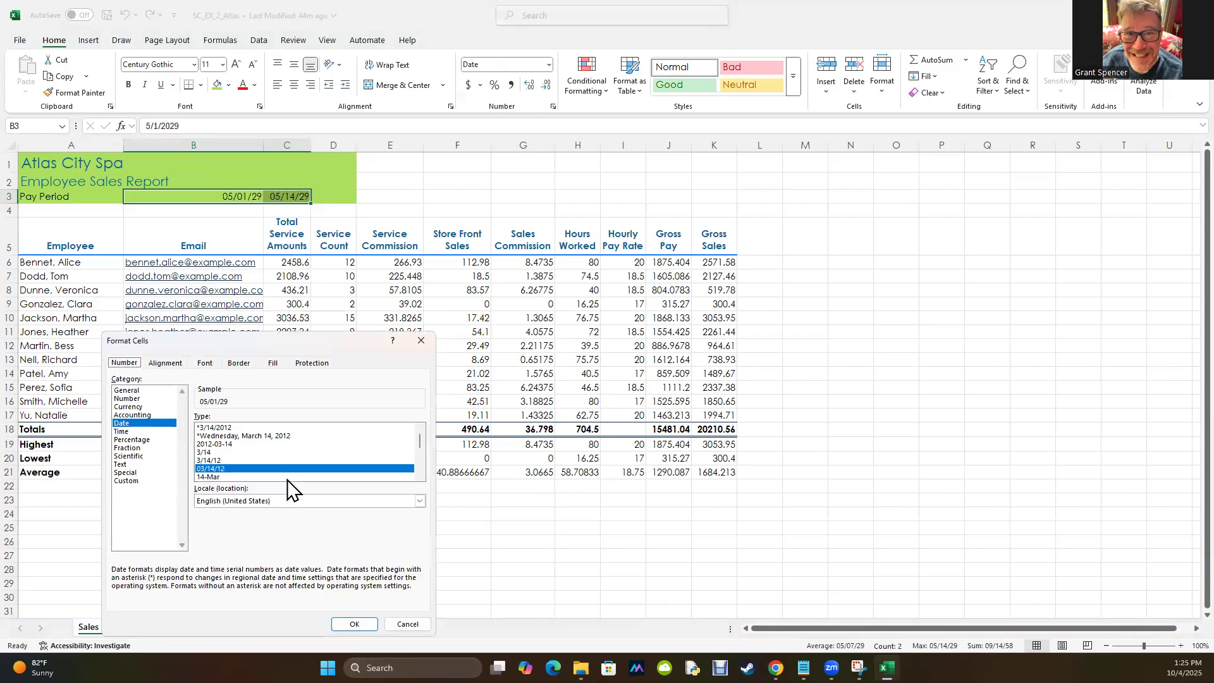
click(397, 622)
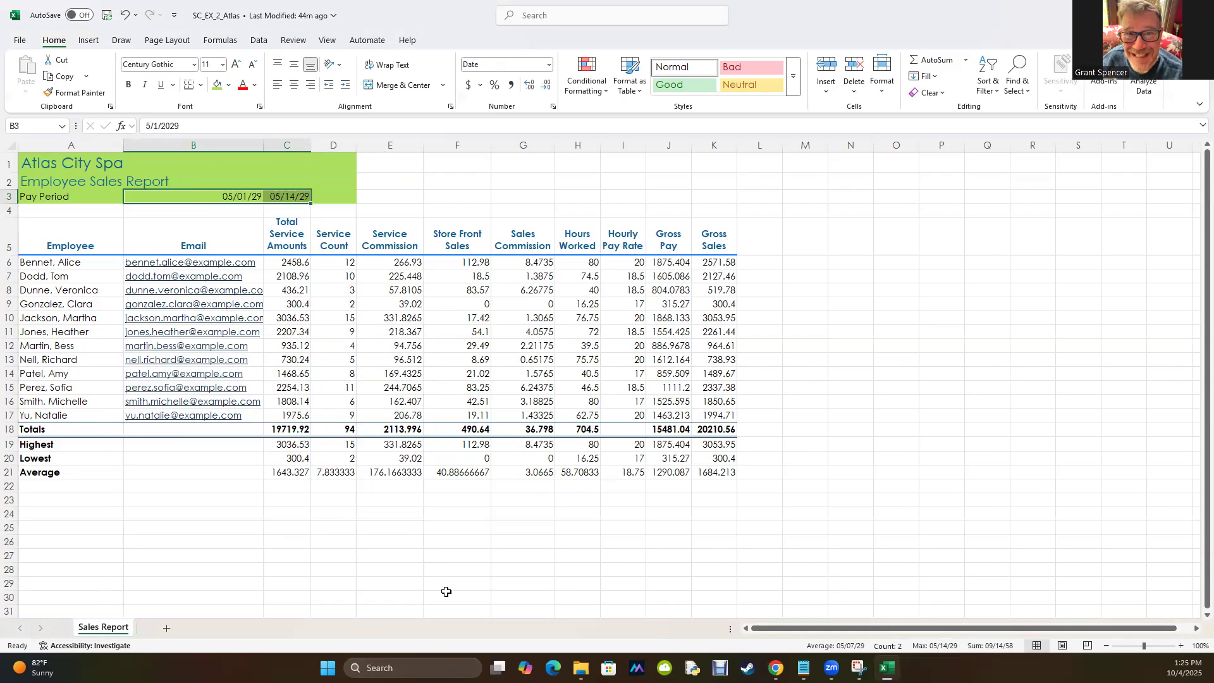
click(457, 569)
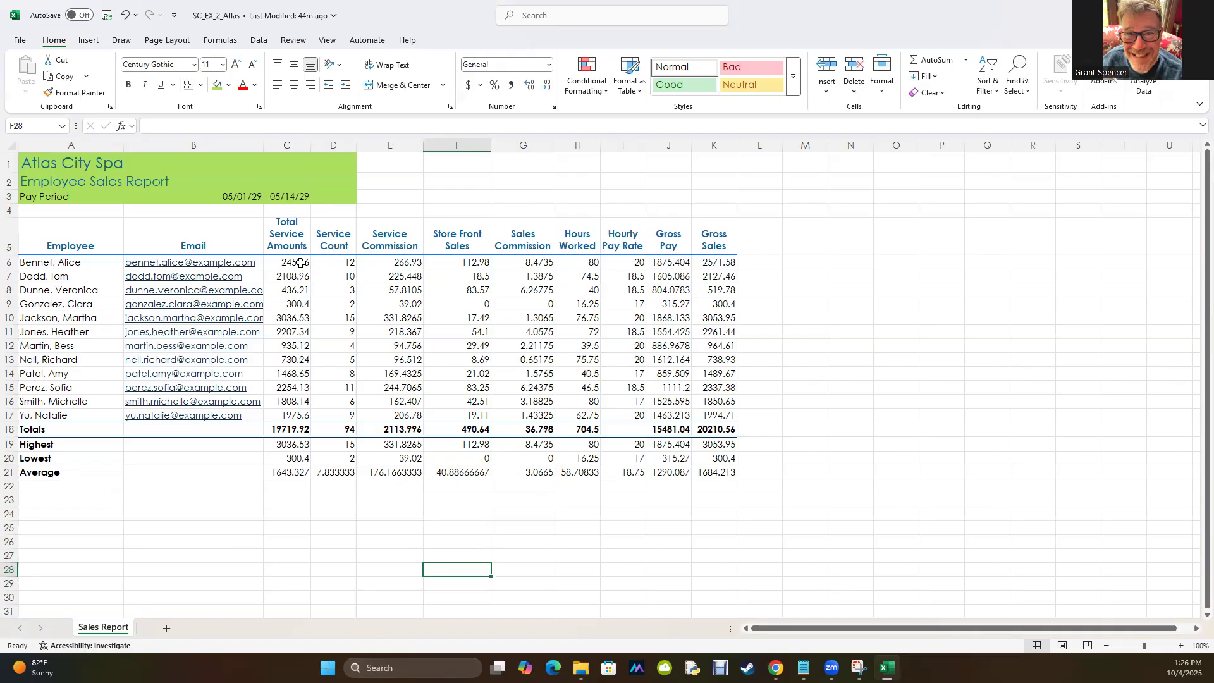
- Center the service counts and their total in D6:D18
drag(336, 268, 332, 416)
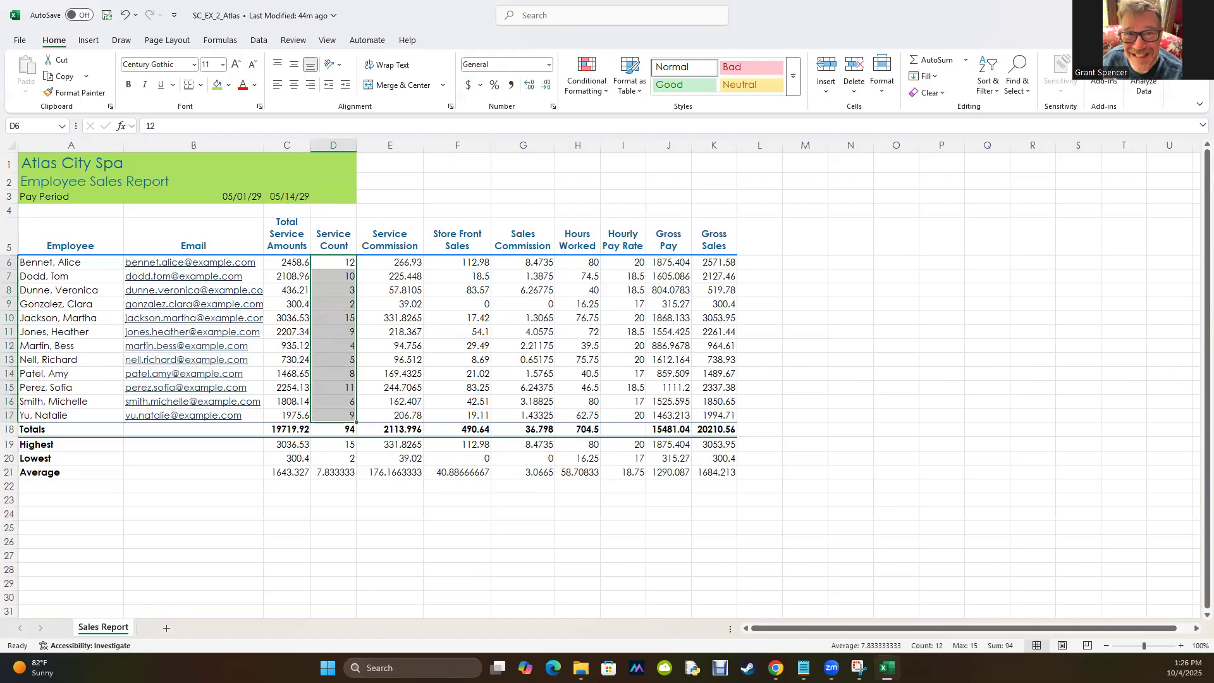
shift+click(328, 428)
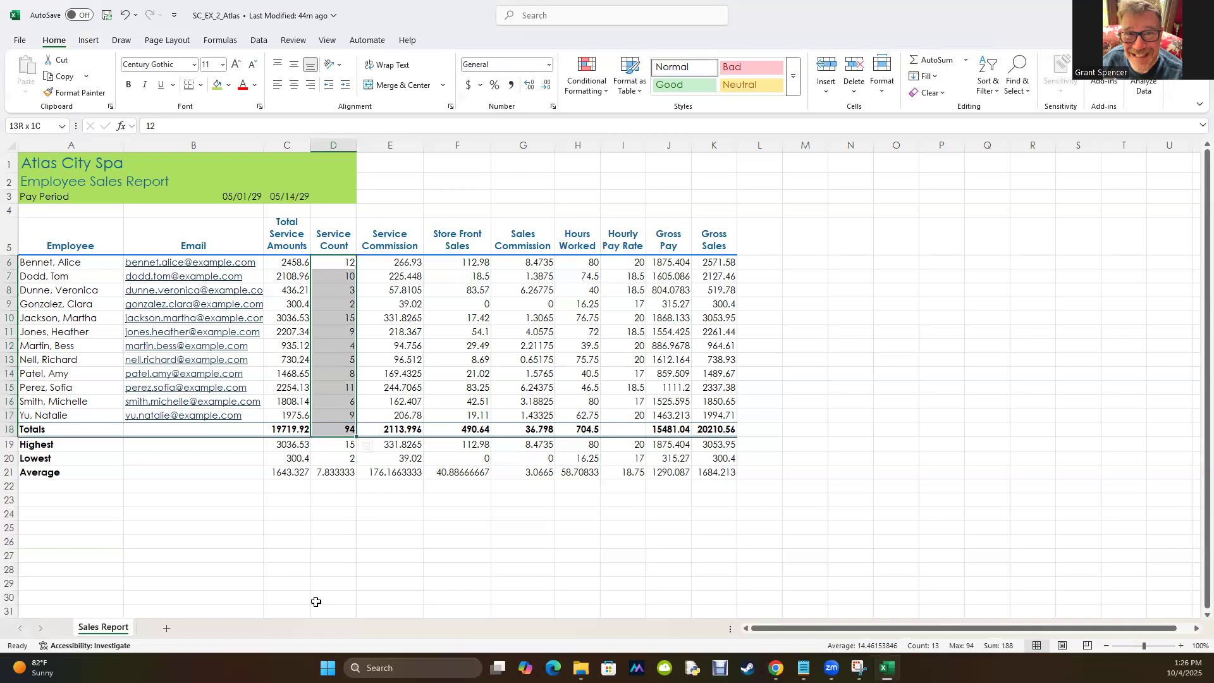
click(294, 84)
click(222, 548)
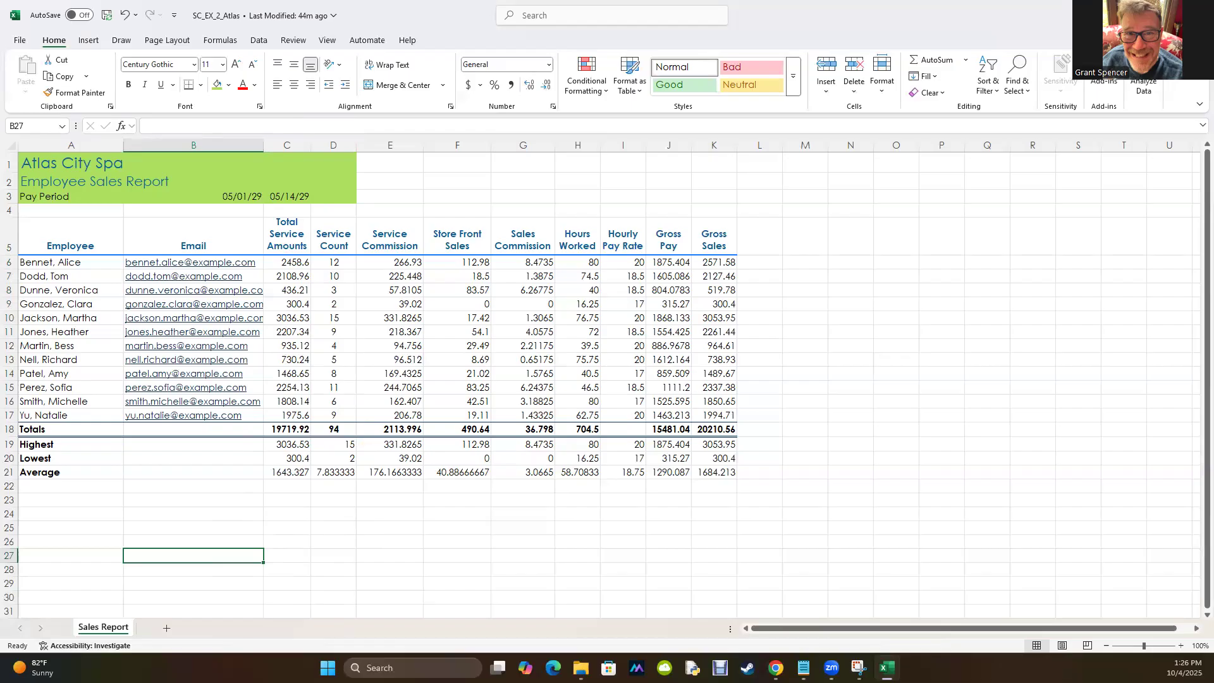
drag(335, 446, 331, 475)
click(287, 555)
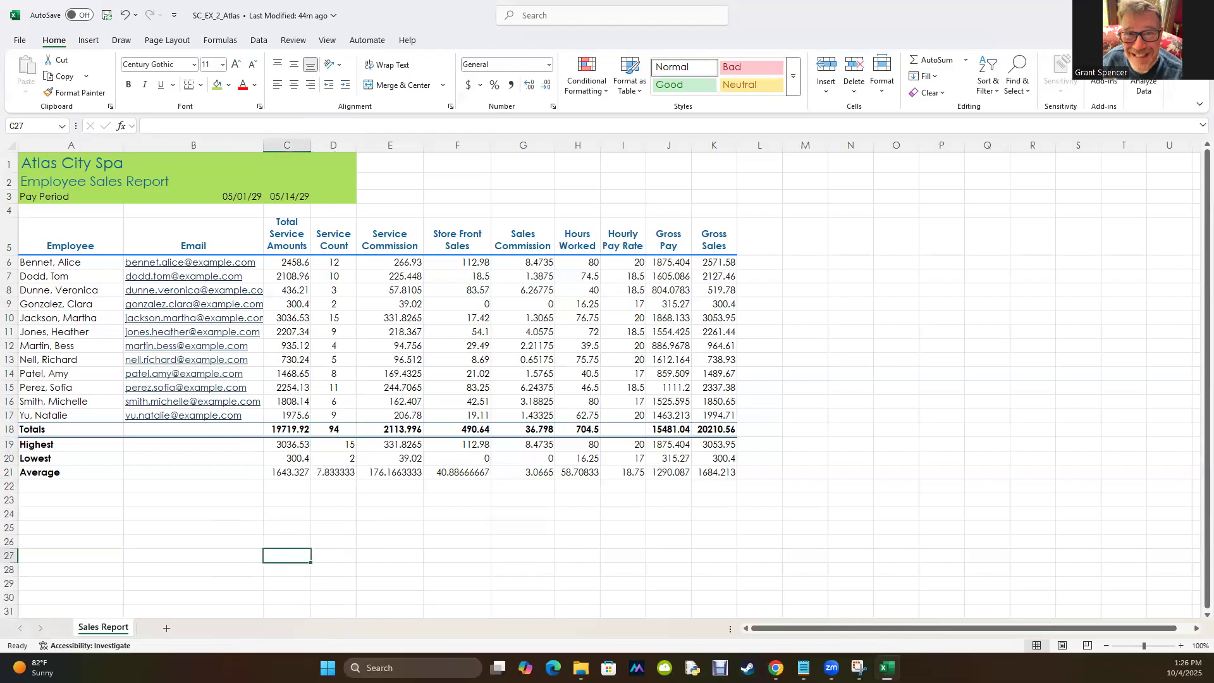
- Apply the Accounting number format to C6, E6:G6 and I6:K6, and widen column C to fit its amounts
key(alt+Tab)
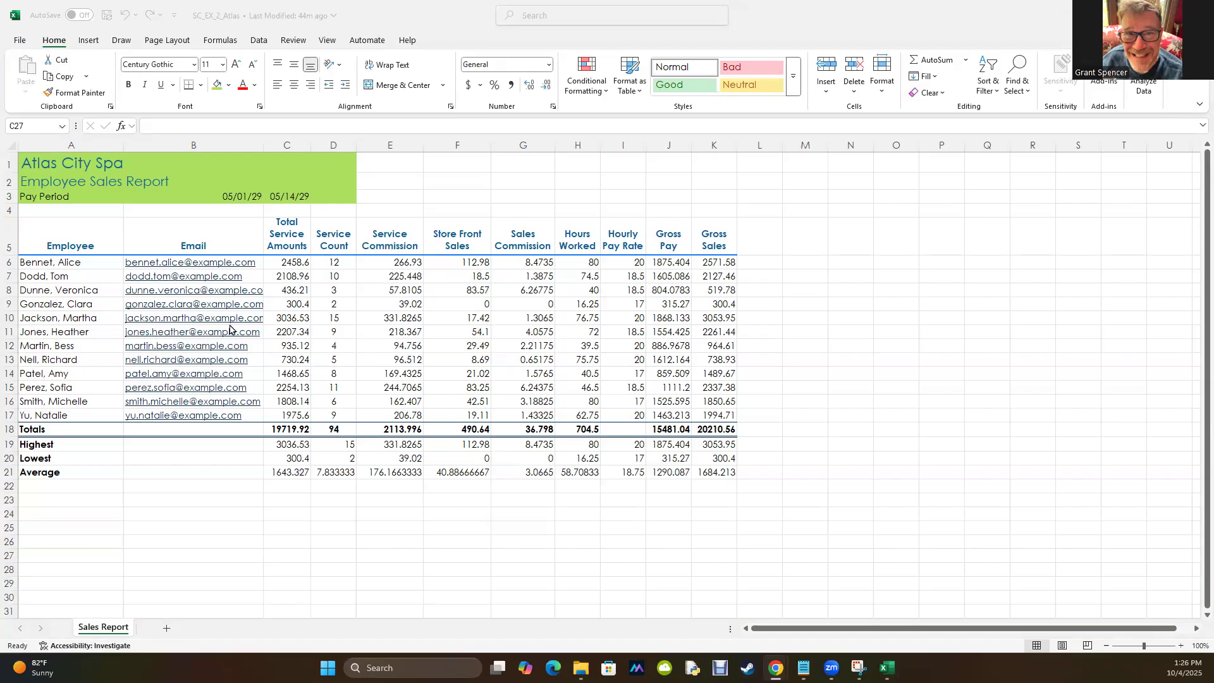
click(285, 263)
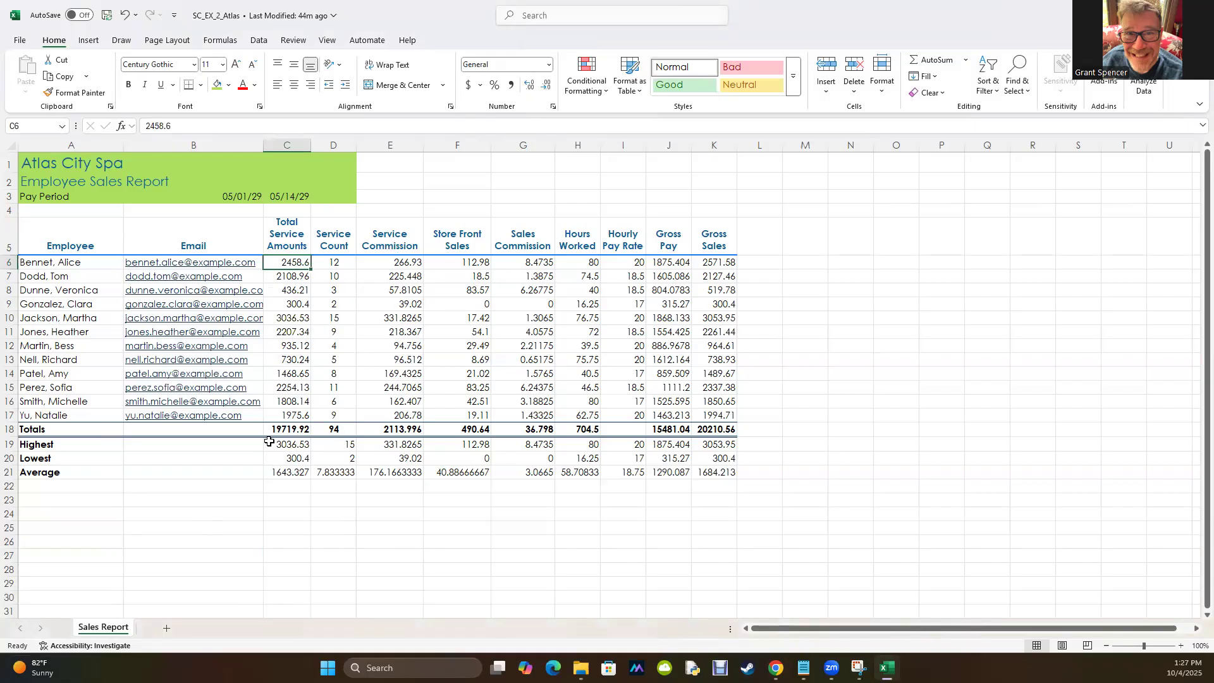
ctrl+click(396, 262)
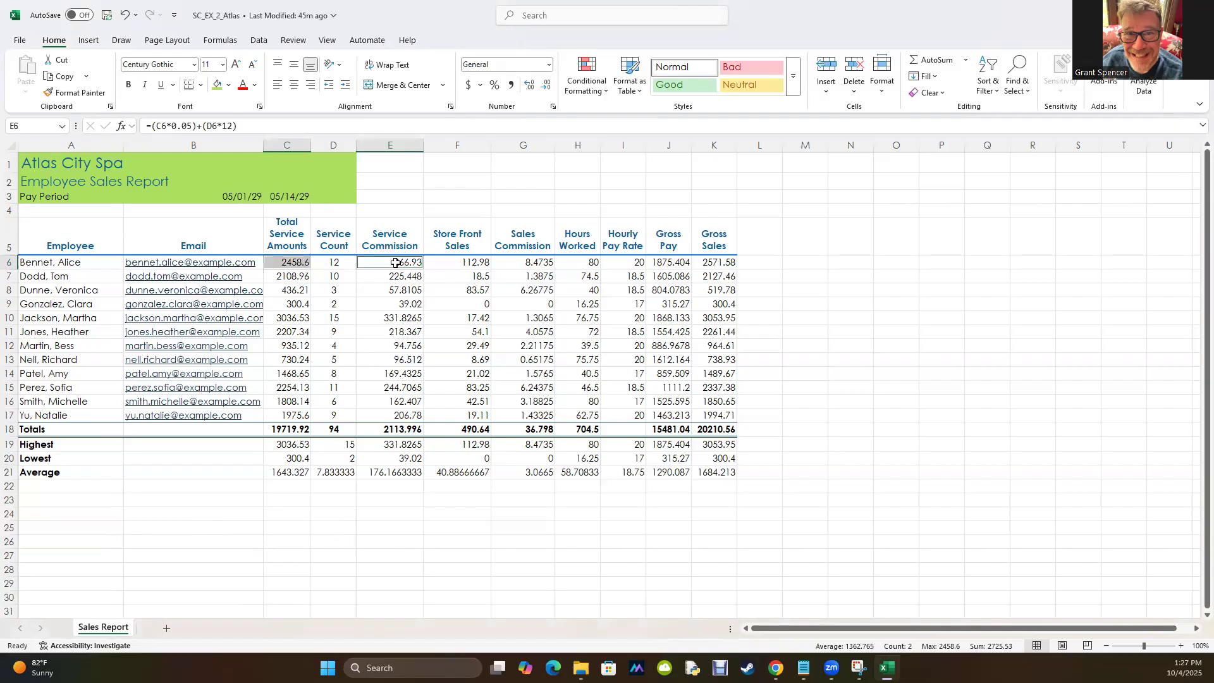
ctrl+click(459, 260)
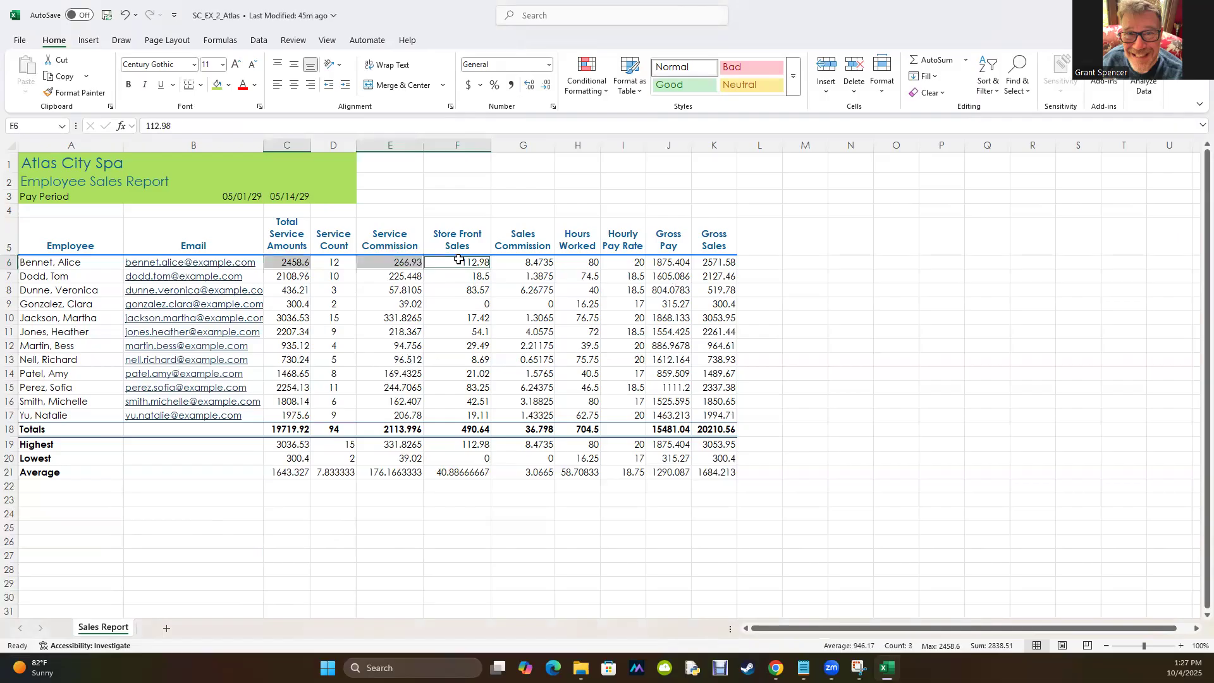
ctrl+click(515, 262)
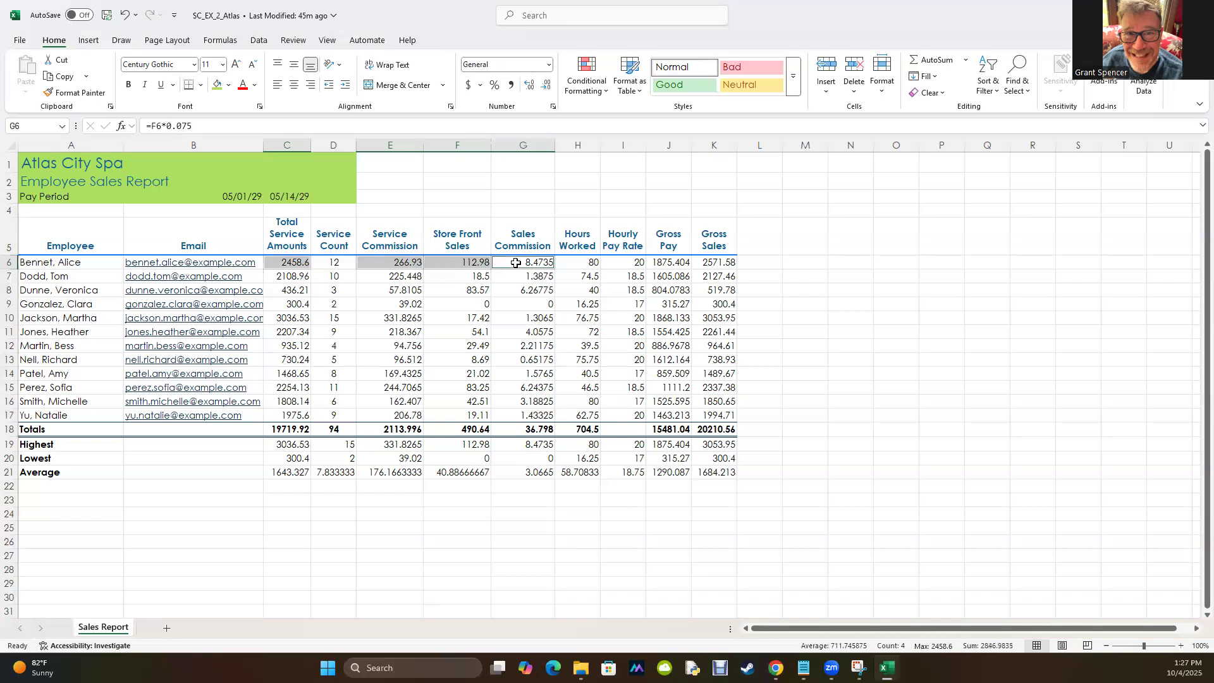
ctrl+click(631, 266)
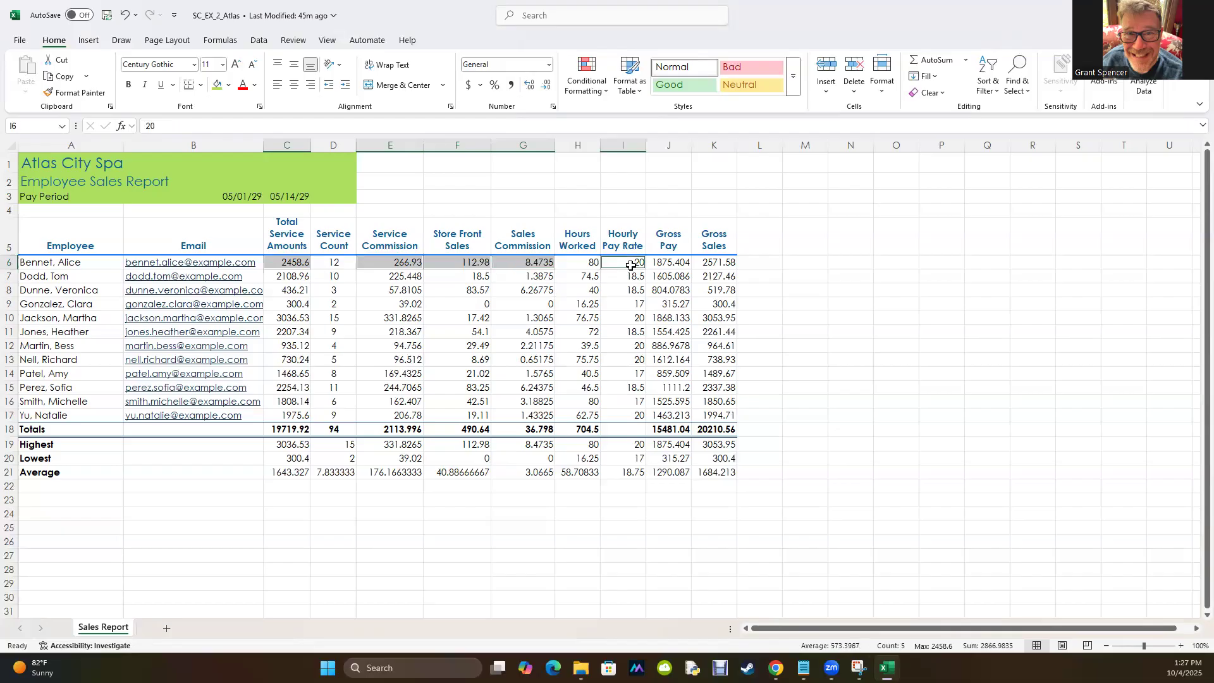
ctrl+click(671, 261)
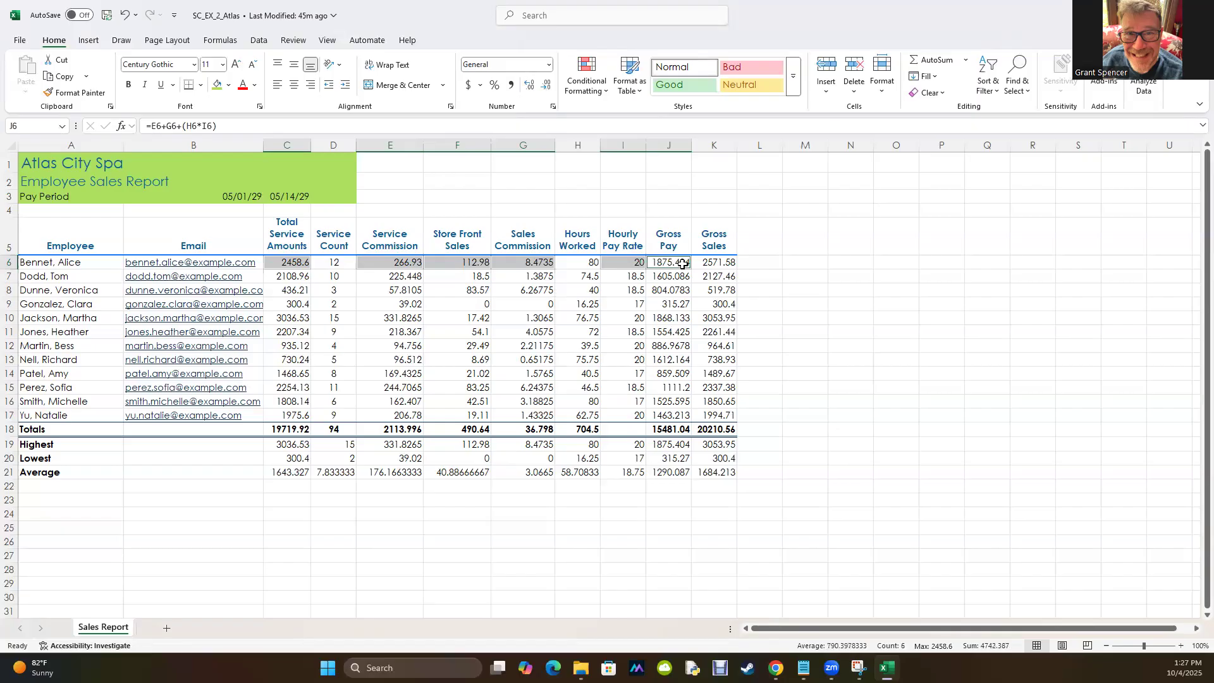
ctrl+click(718, 262)
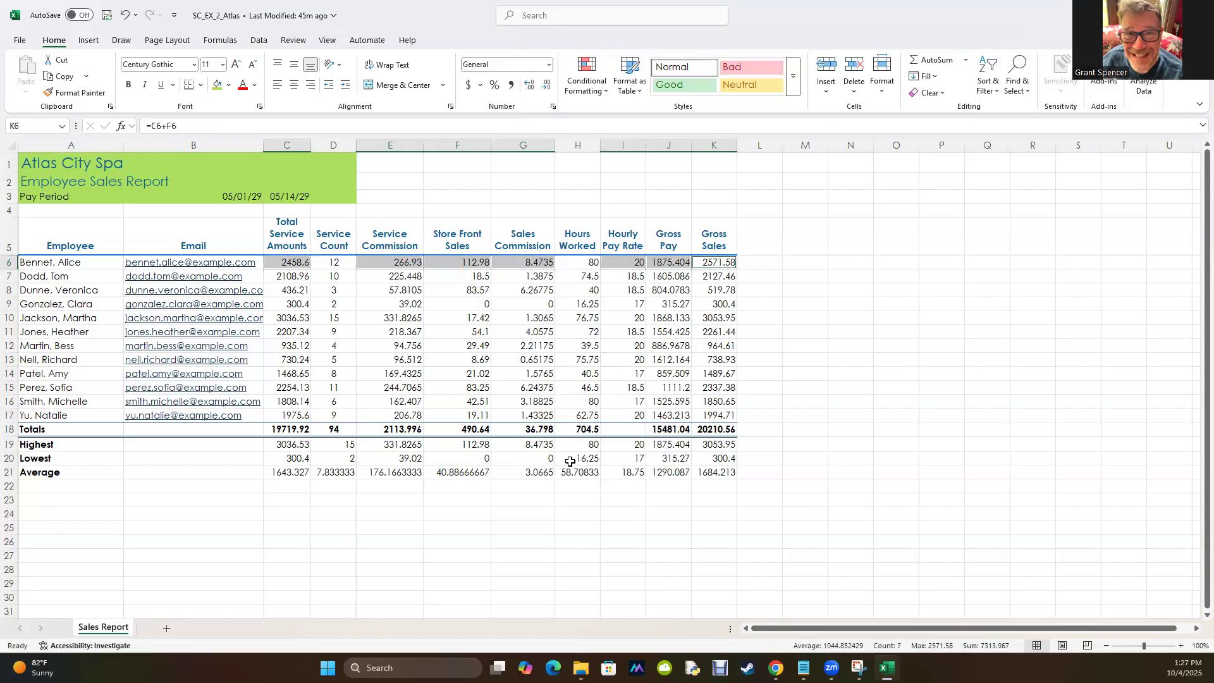
click(468, 85)
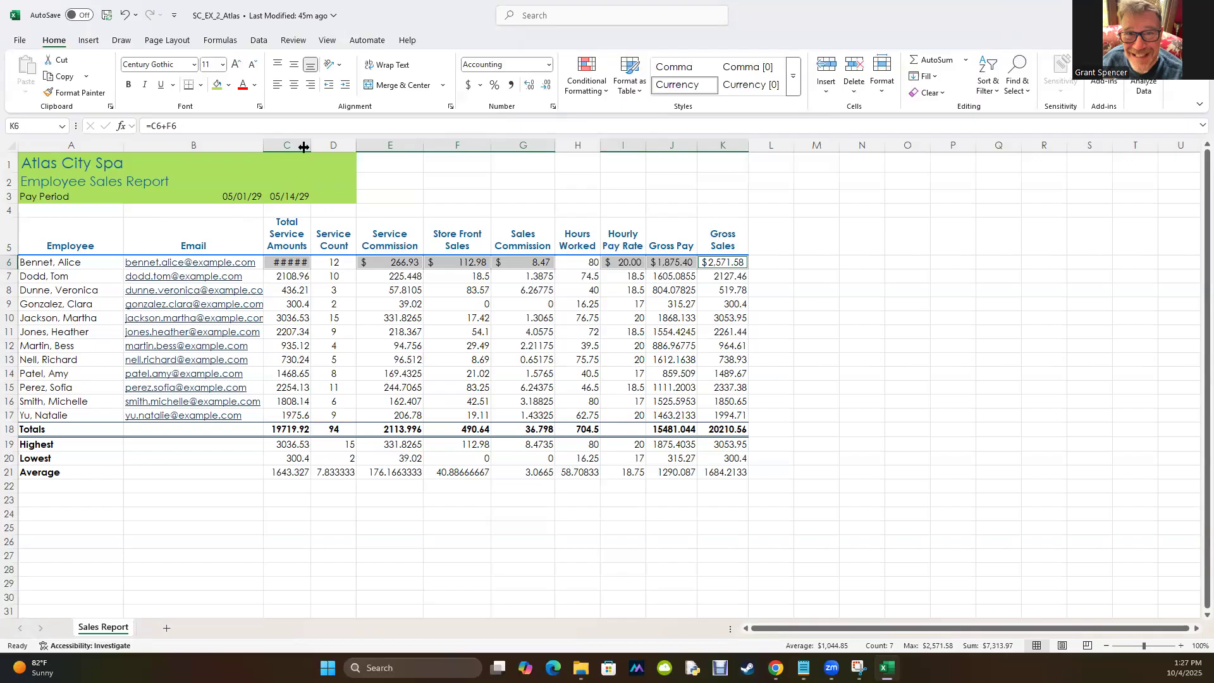
drag(308, 146, 316, 146)
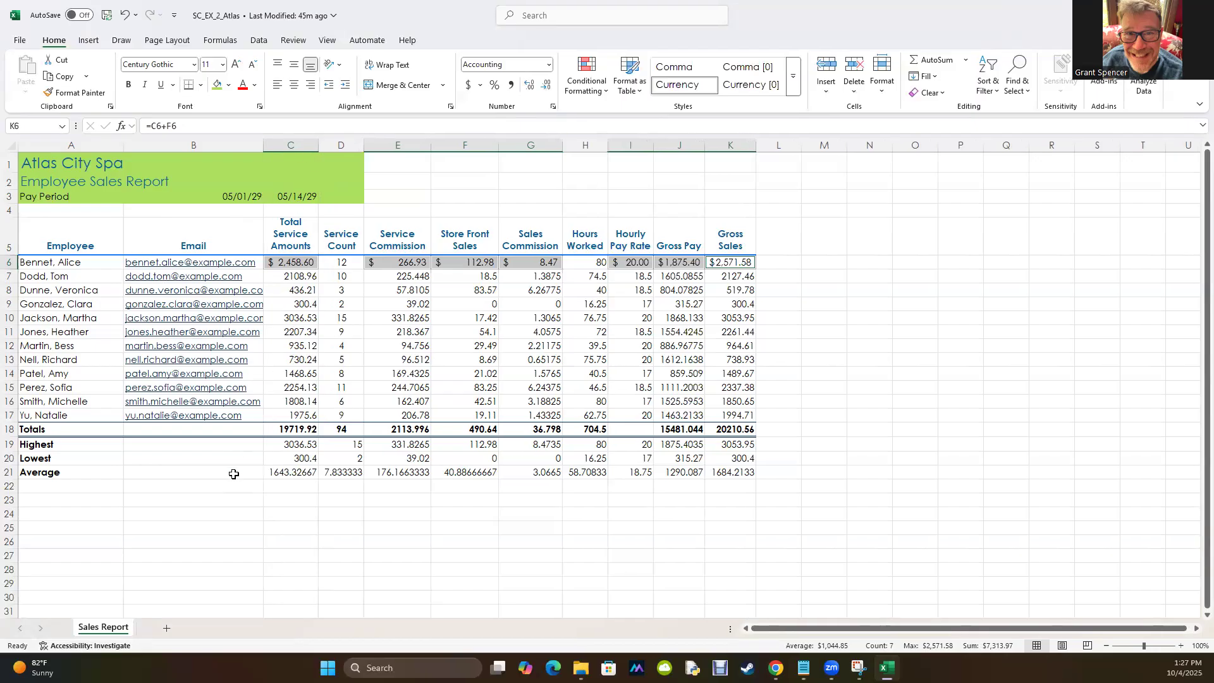
click(239, 530)
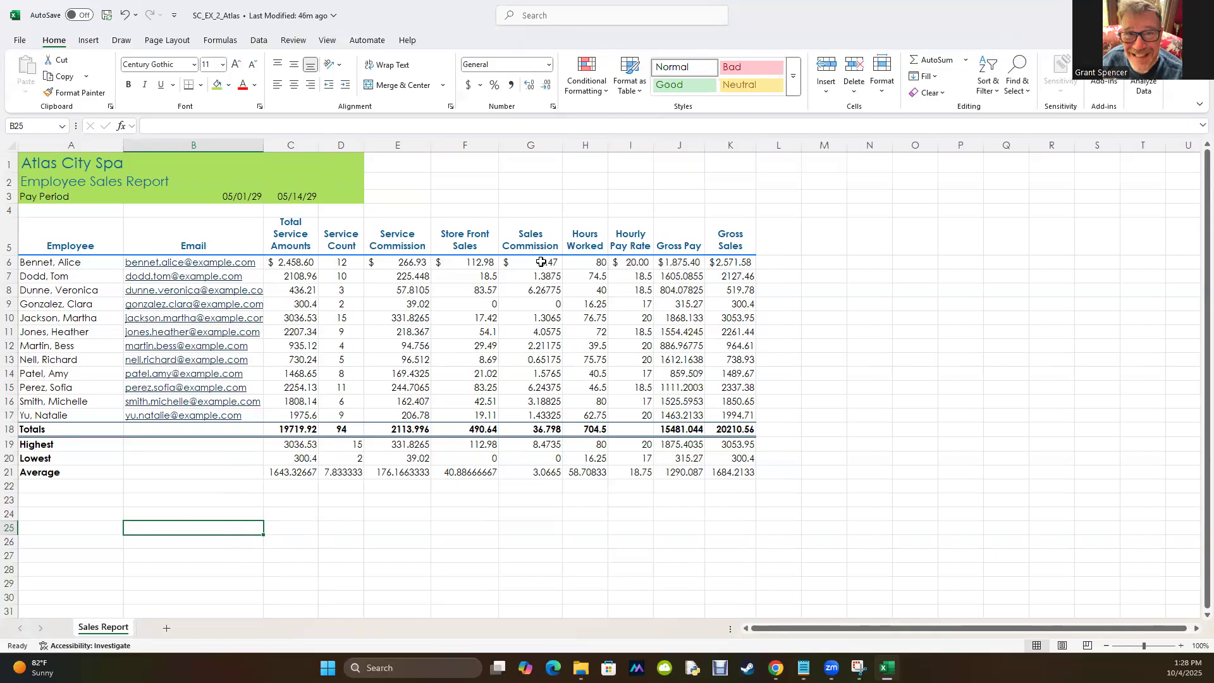
- Apply the Comma style to the employee figures in C7:C17 and E7:K17
click(290, 302)
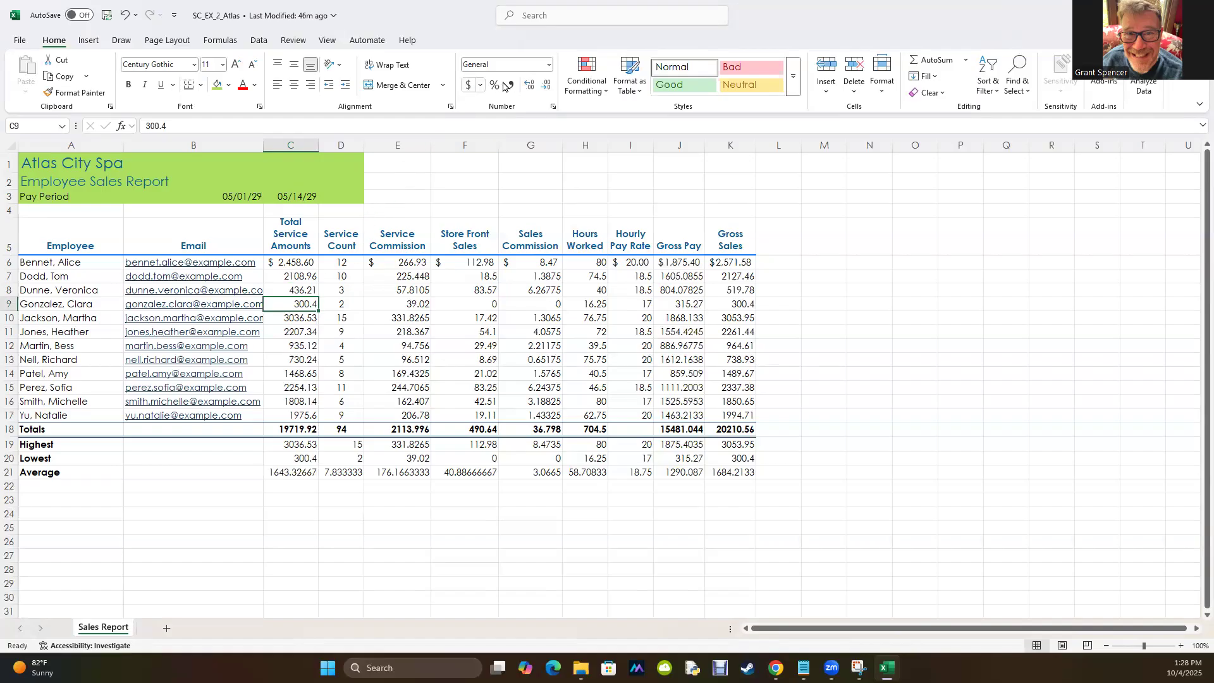
click(280, 277)
drag(280, 276, 281, 416)
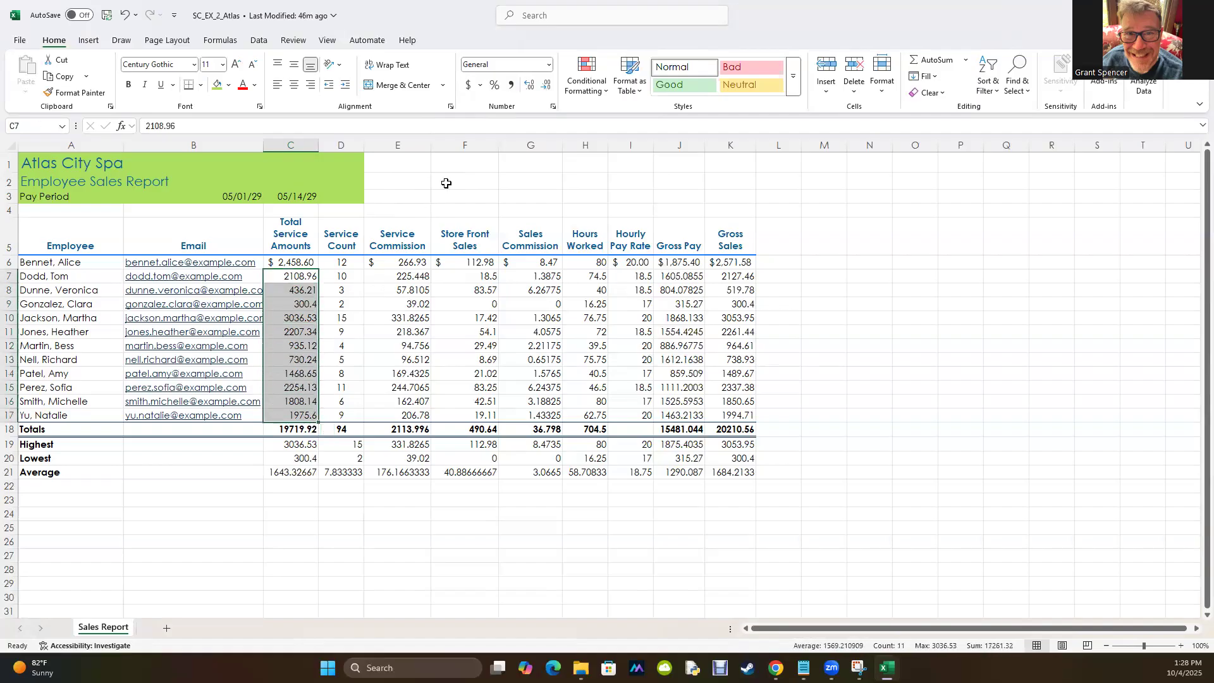
click(513, 87)
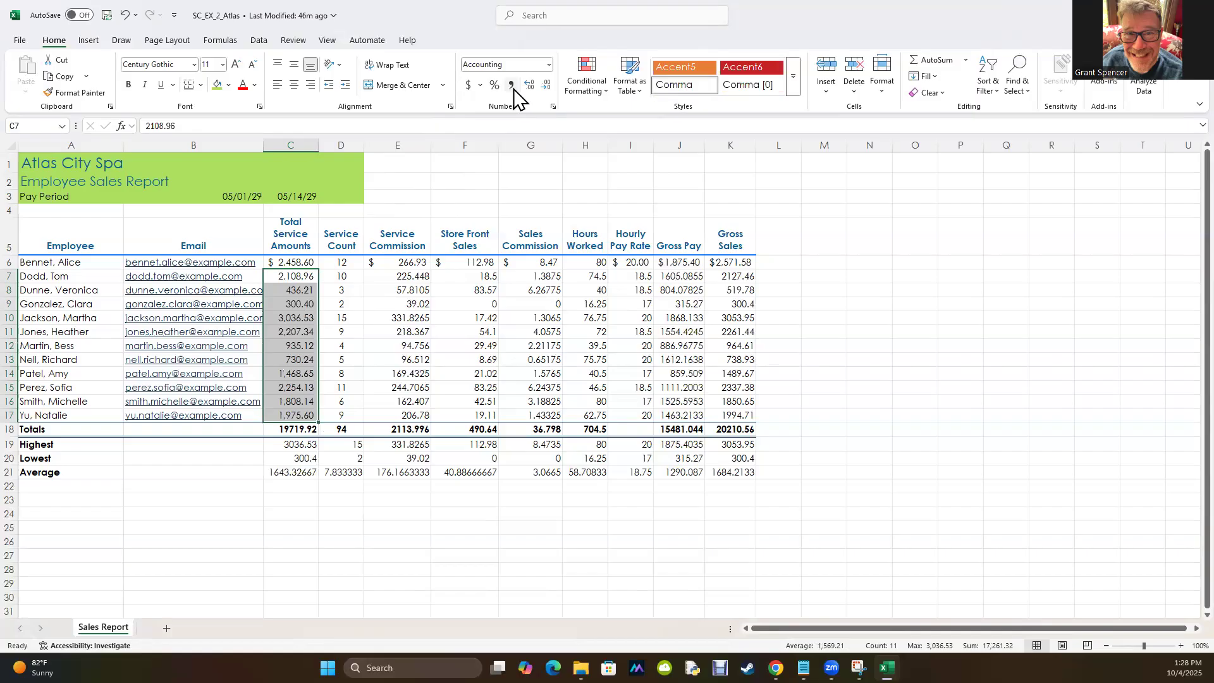
drag(407, 277, 541, 417)
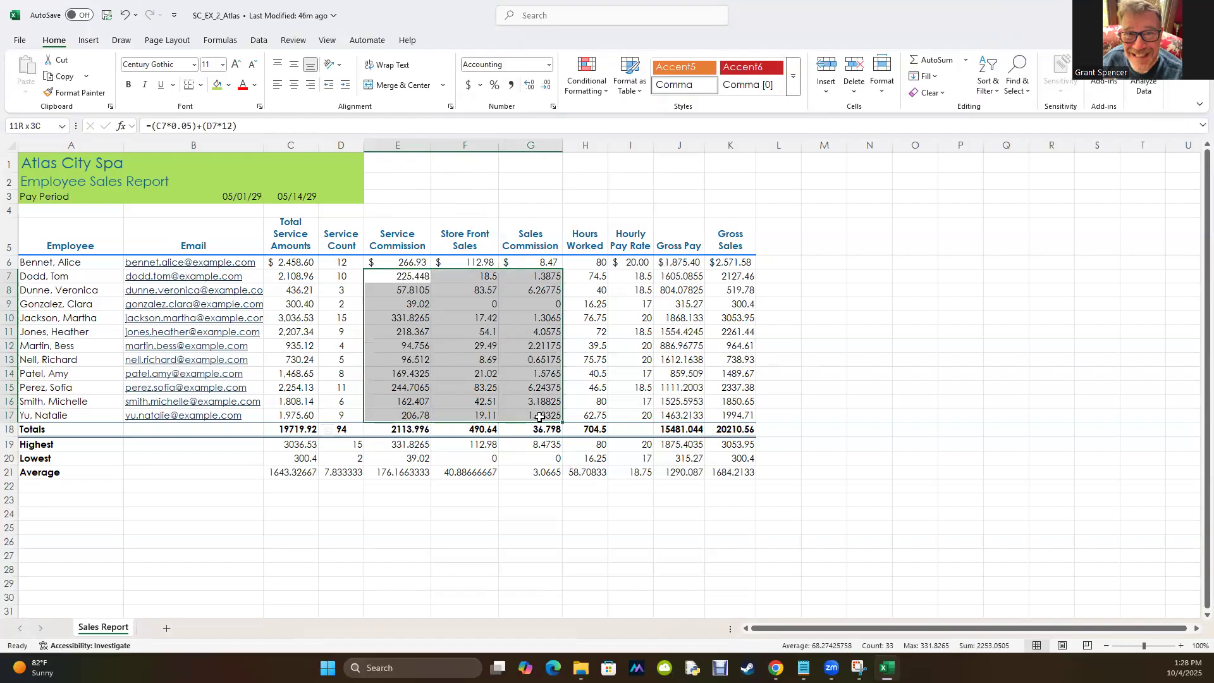
drag(540, 417, 713, 416)
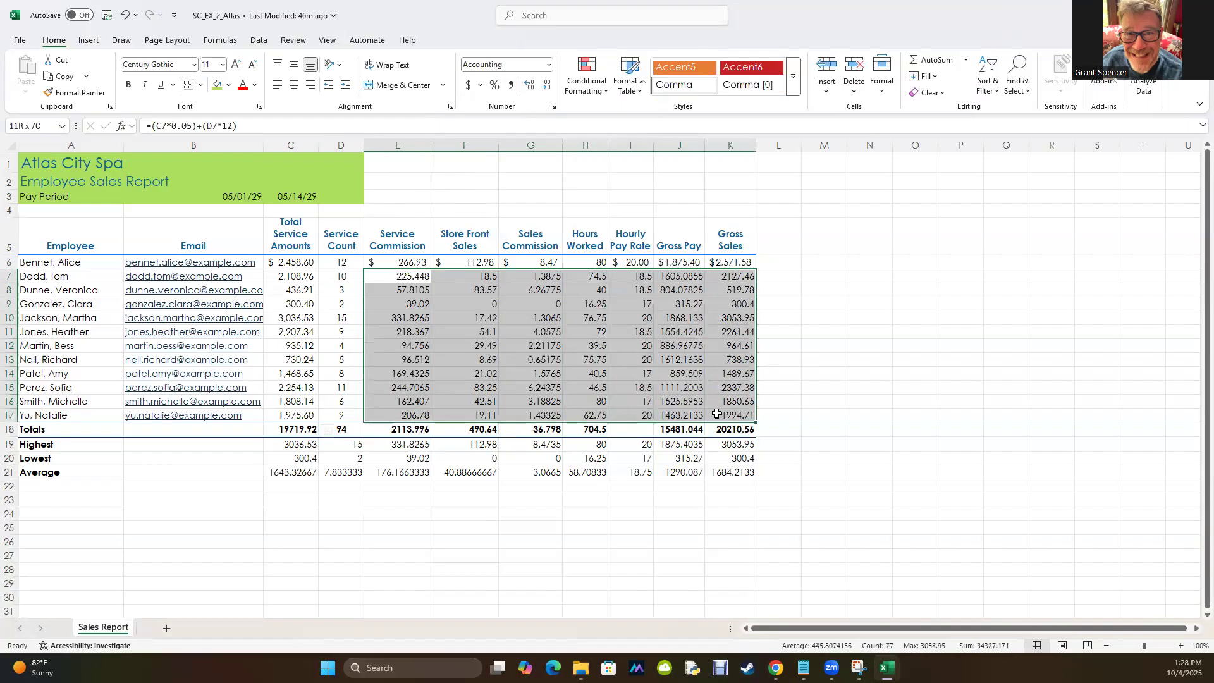
click(509, 86)
click(475, 541)
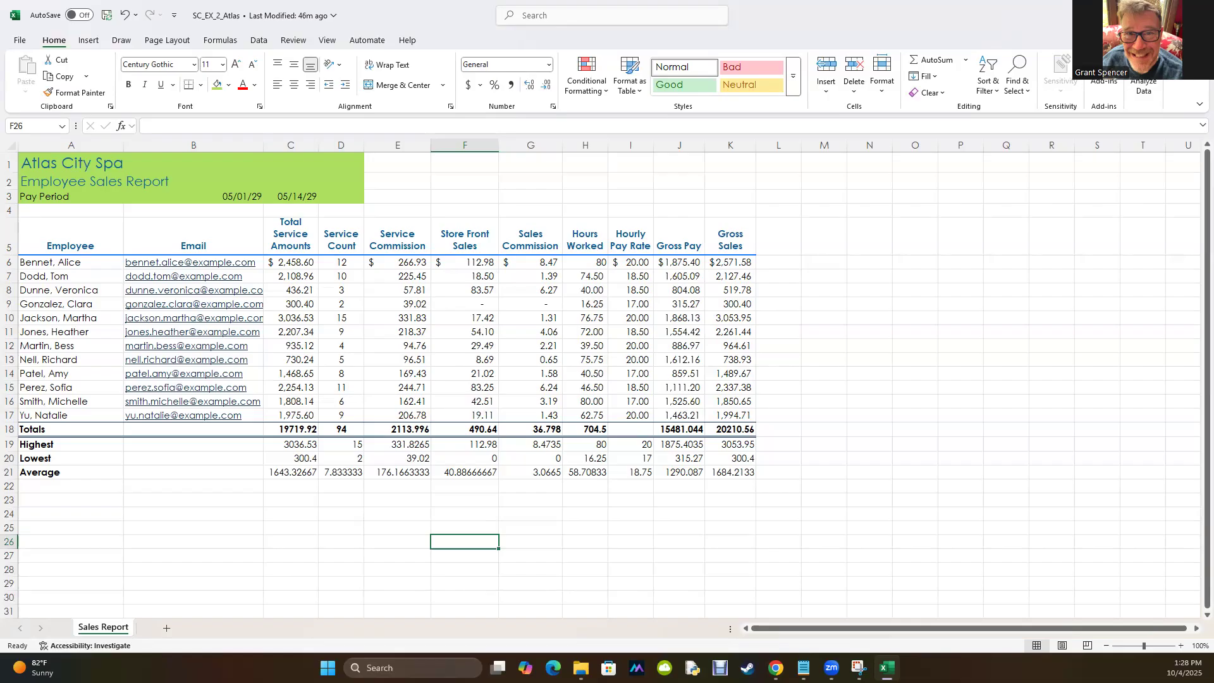
- Apply the Comma style to D19:D21 and H19:I21, and compare the sheet with textbook Figure 2–38 in the browser
click(334, 430)
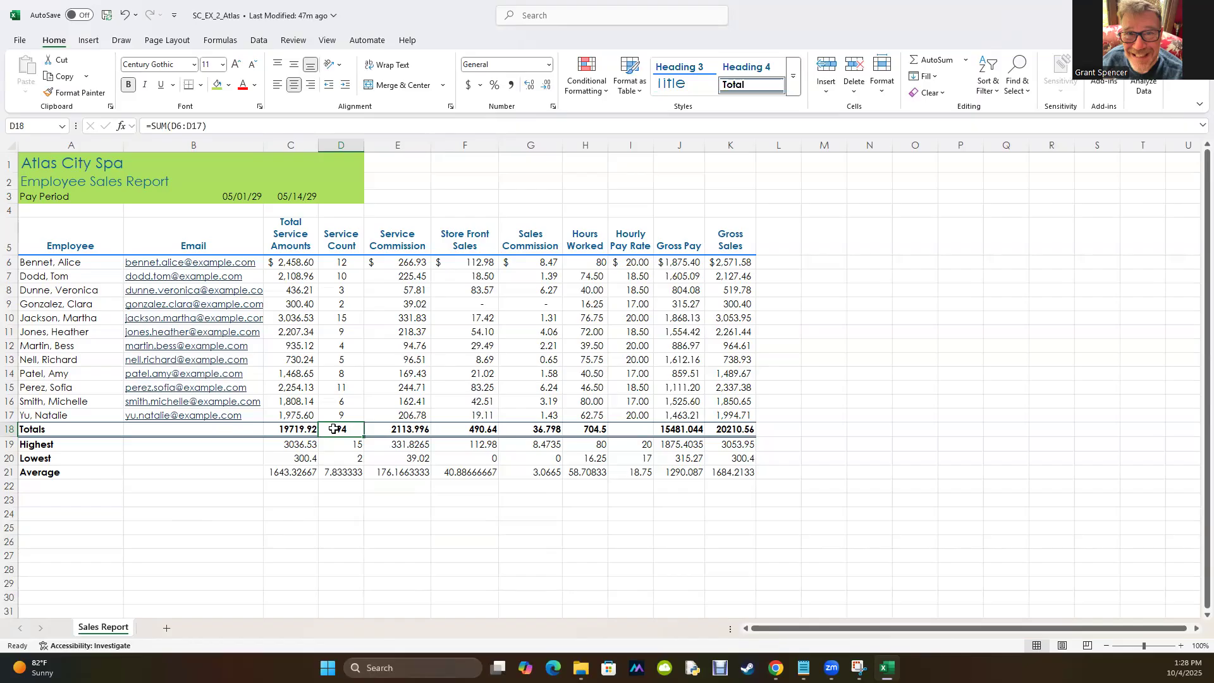
click(344, 442)
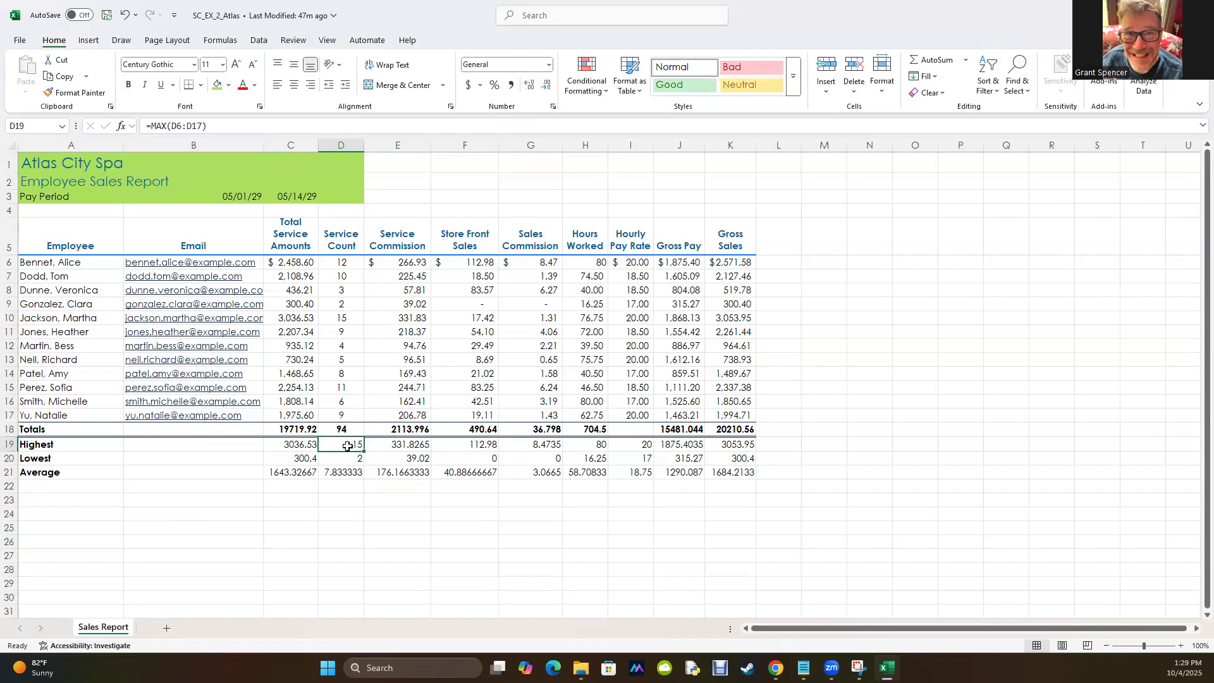
drag(348, 446, 341, 475)
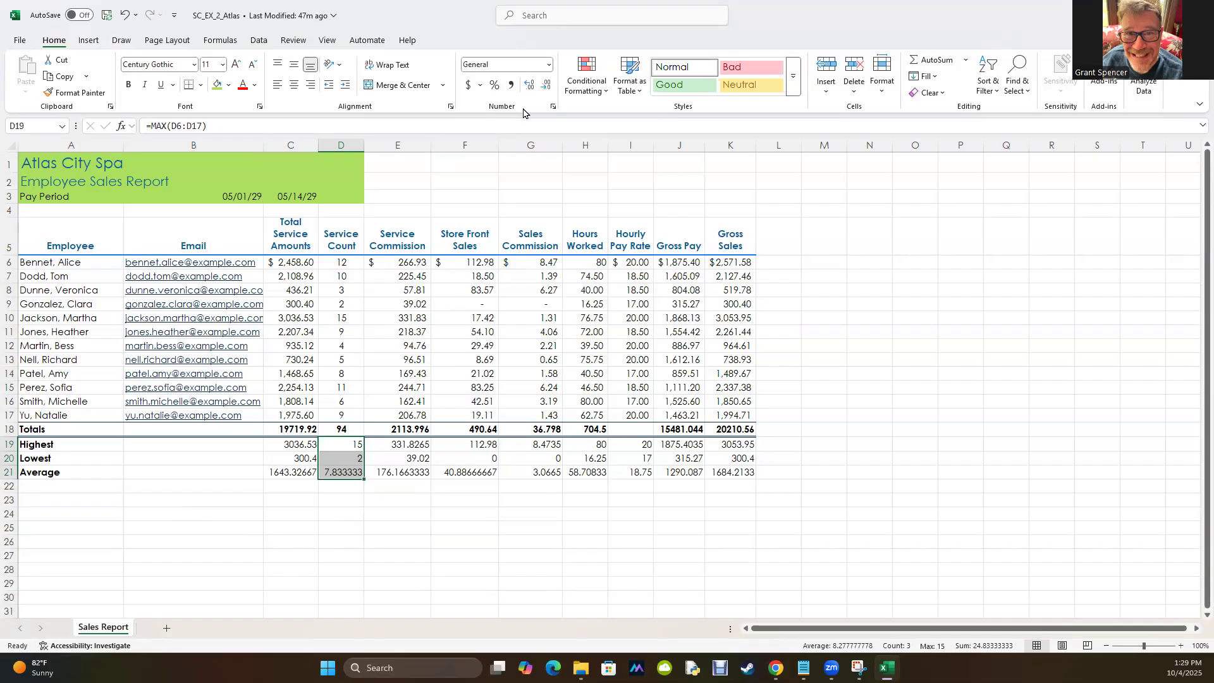
click(511, 87)
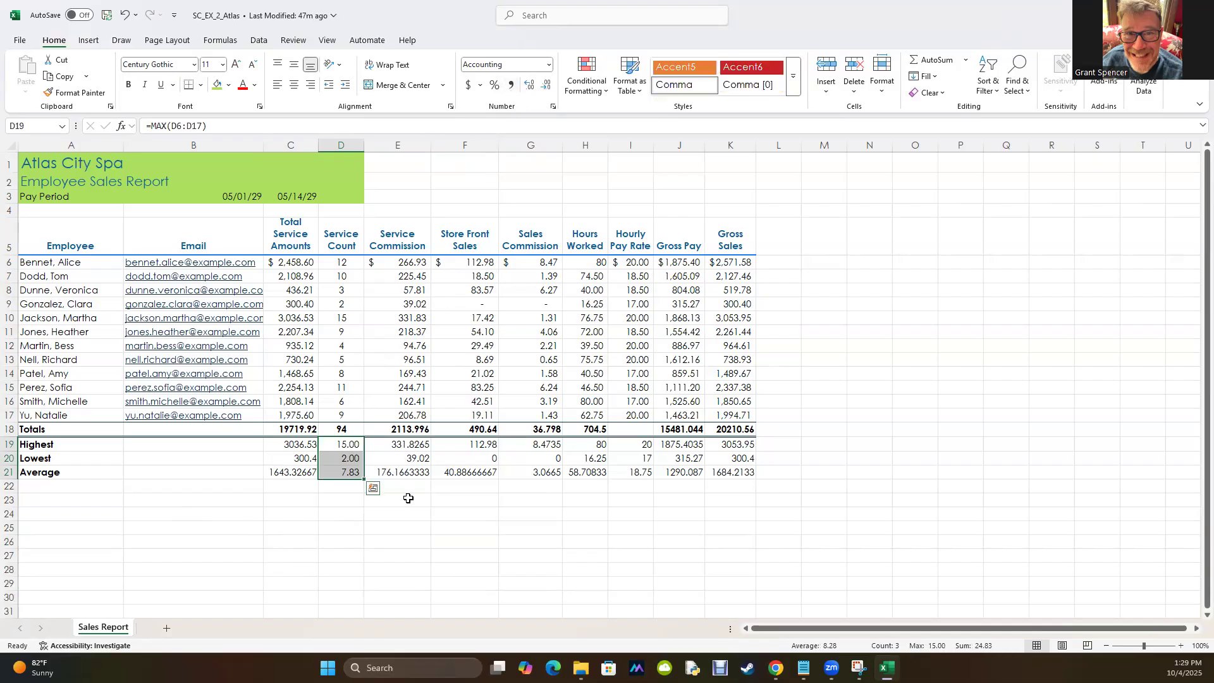
click(585, 444)
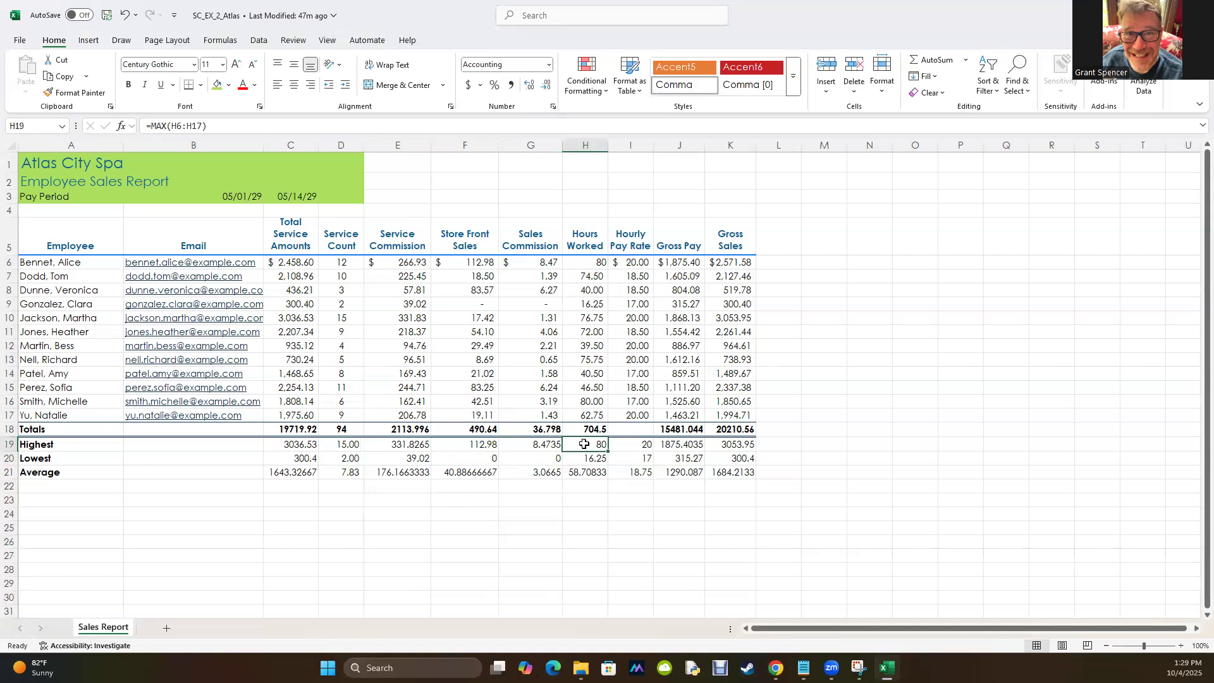
drag(584, 444, 642, 475)
click(511, 86)
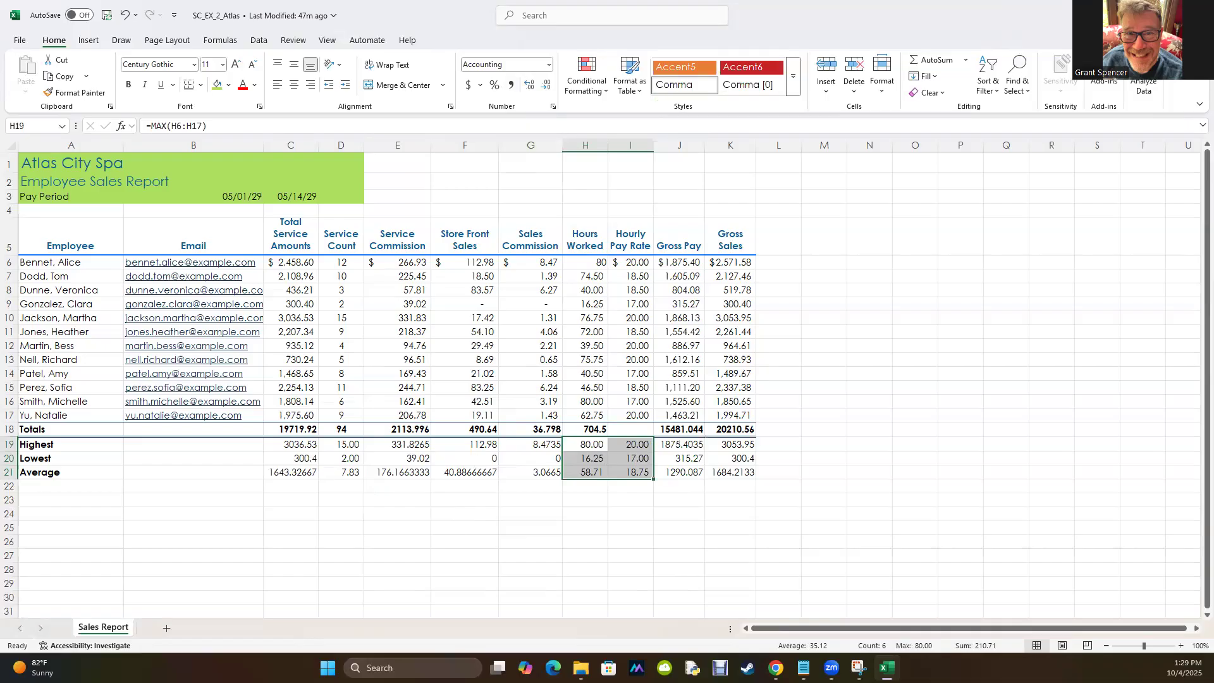
key(alt+Tab)
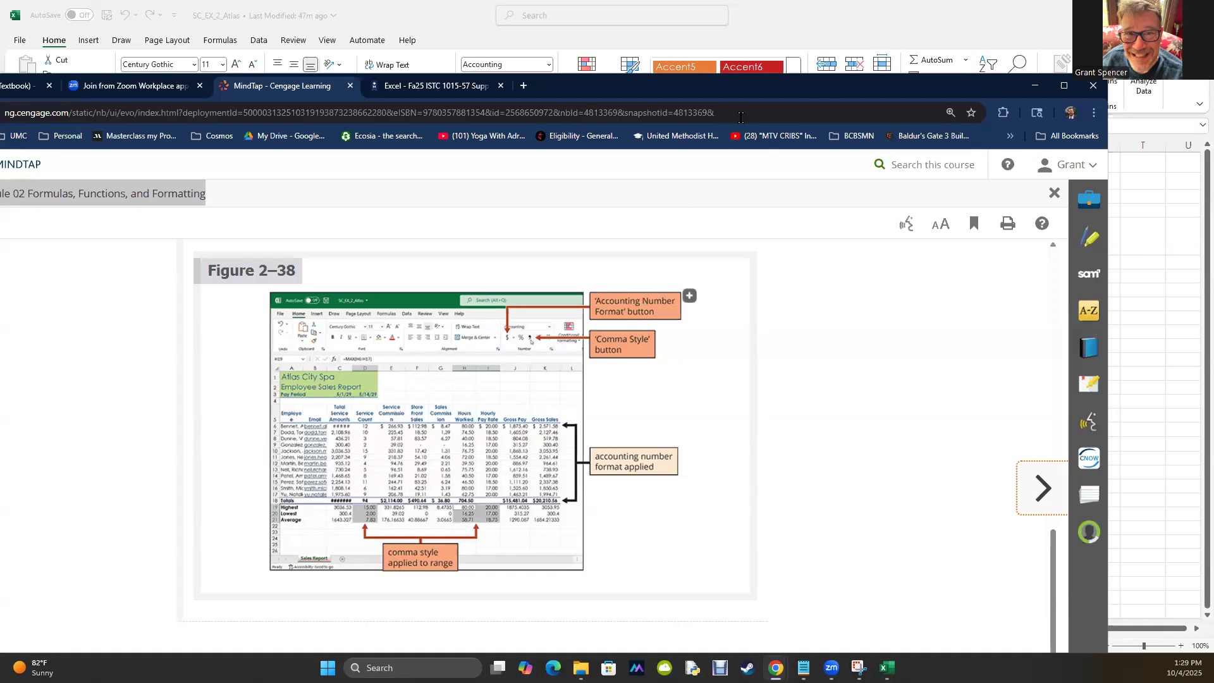
key(alt+Tab)
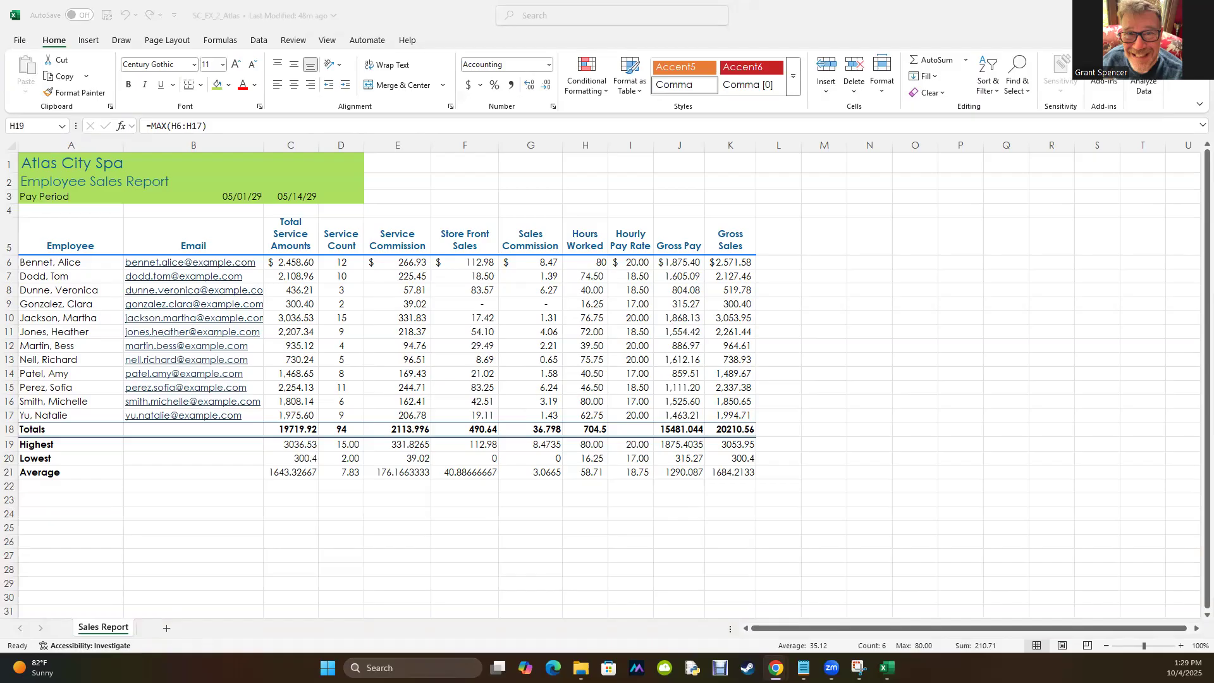
- Apply the Currency format with two decimals, the $ symbol and black ($1,234.10) negatives to C19:C21, E19:E21 and J19:K21
click(296, 446)
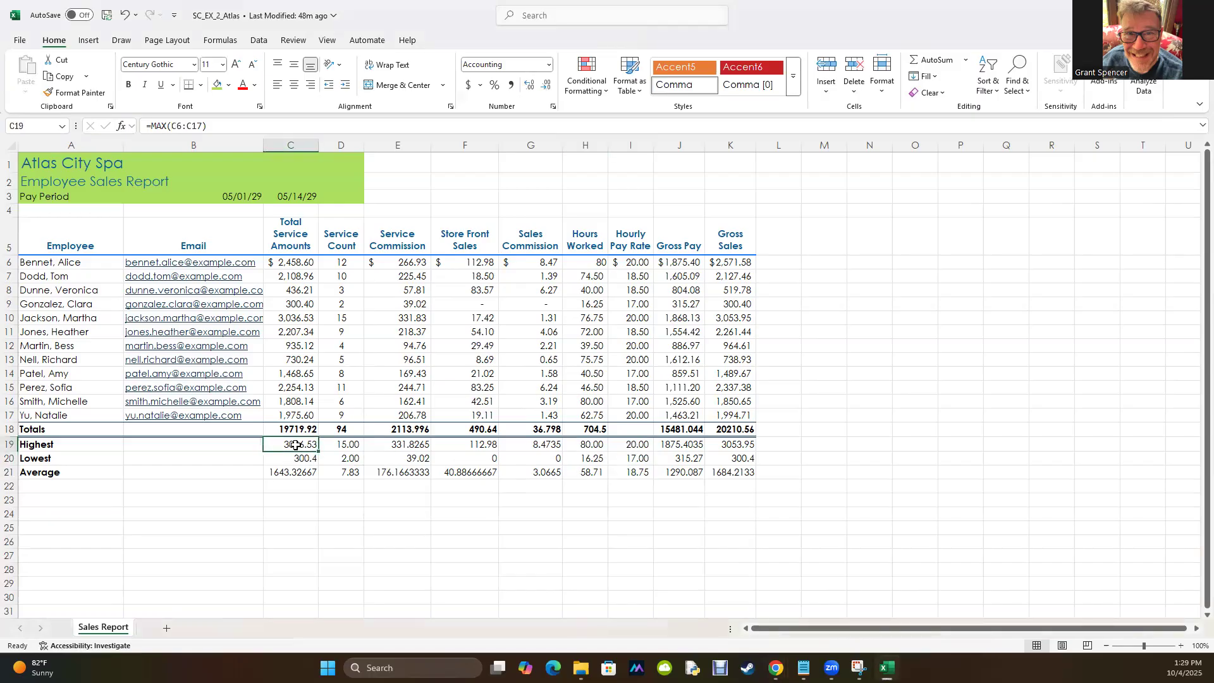
drag(296, 445, 300, 472)
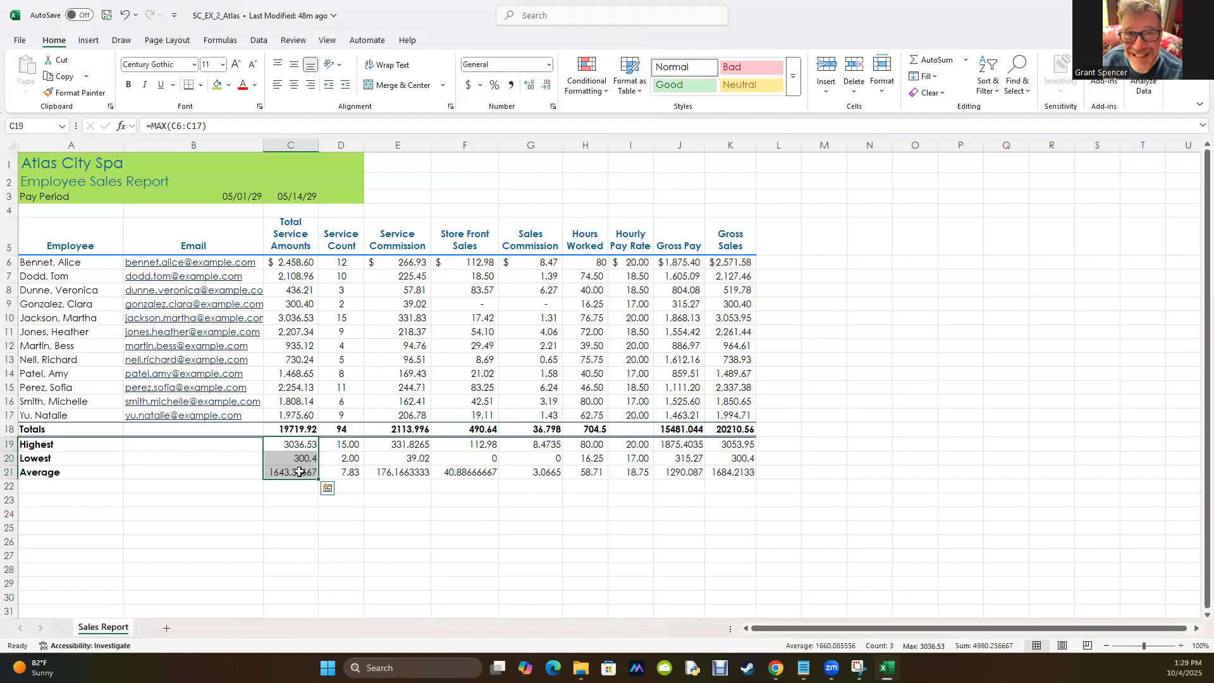
ctrl+click(403, 445)
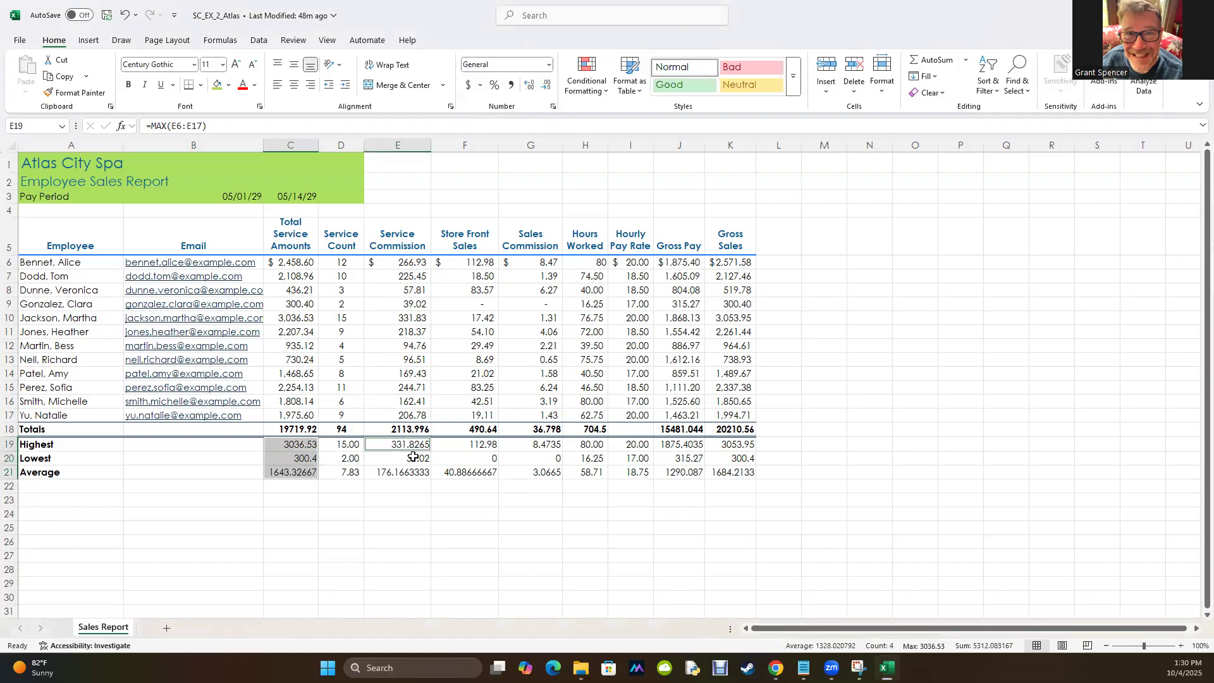
ctrl+click(413, 456)
ctrl+click(401, 471)
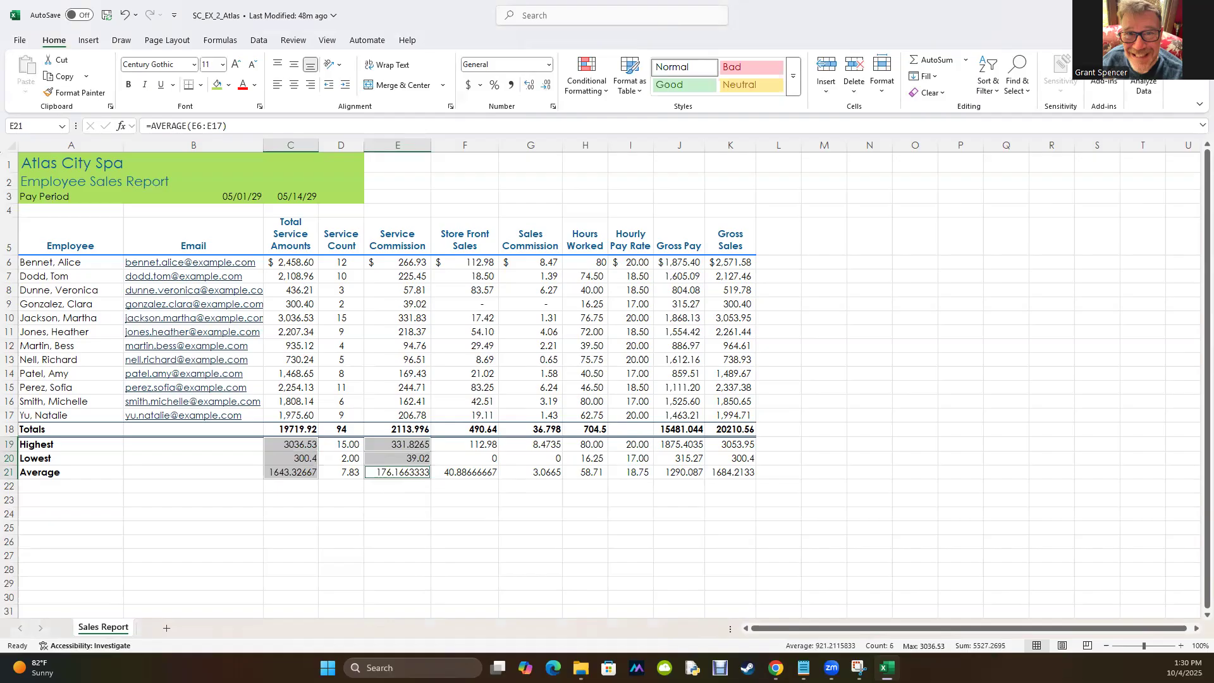
ctrl+click(670, 447)
ctrl+click(677, 460)
ctrl+click(680, 475)
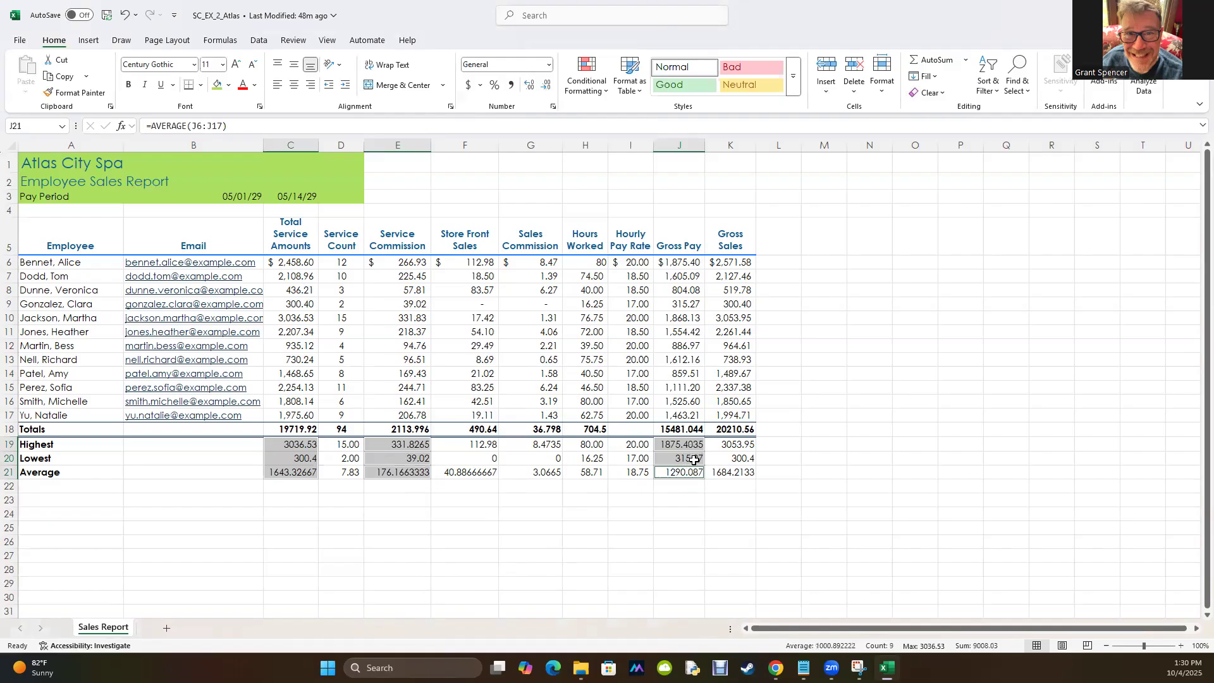
ctrl+click(720, 446)
ctrl+click(719, 459)
ctrl+click(726, 475)
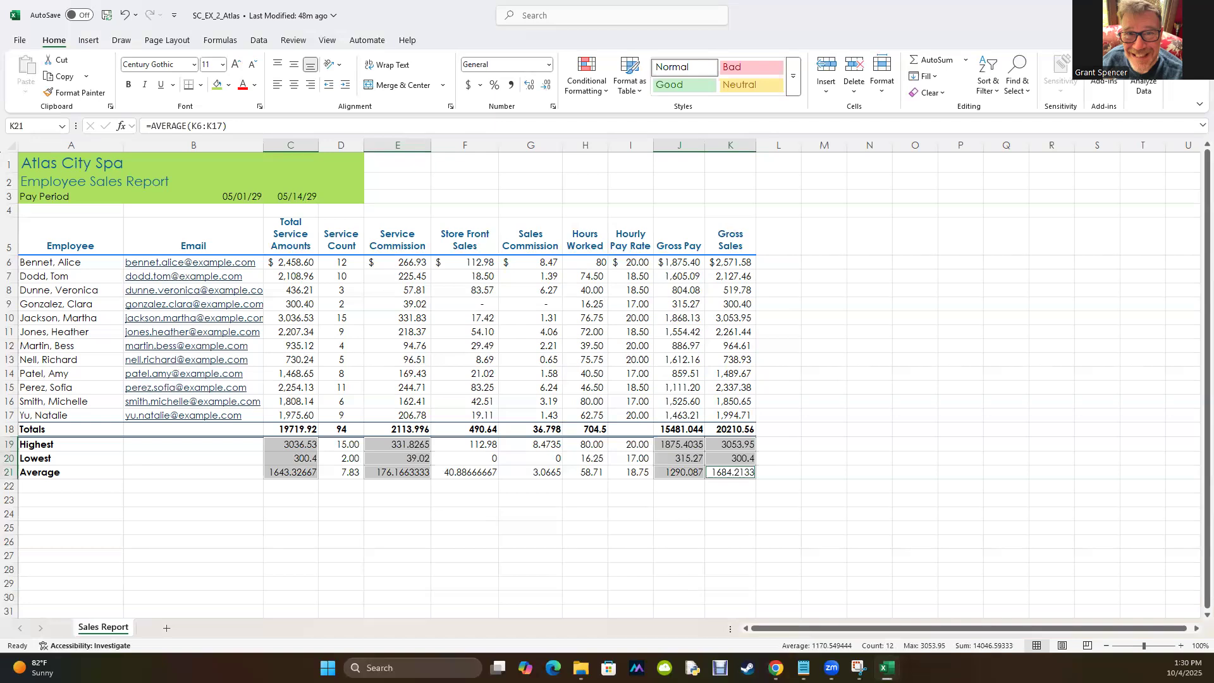
click(553, 106)
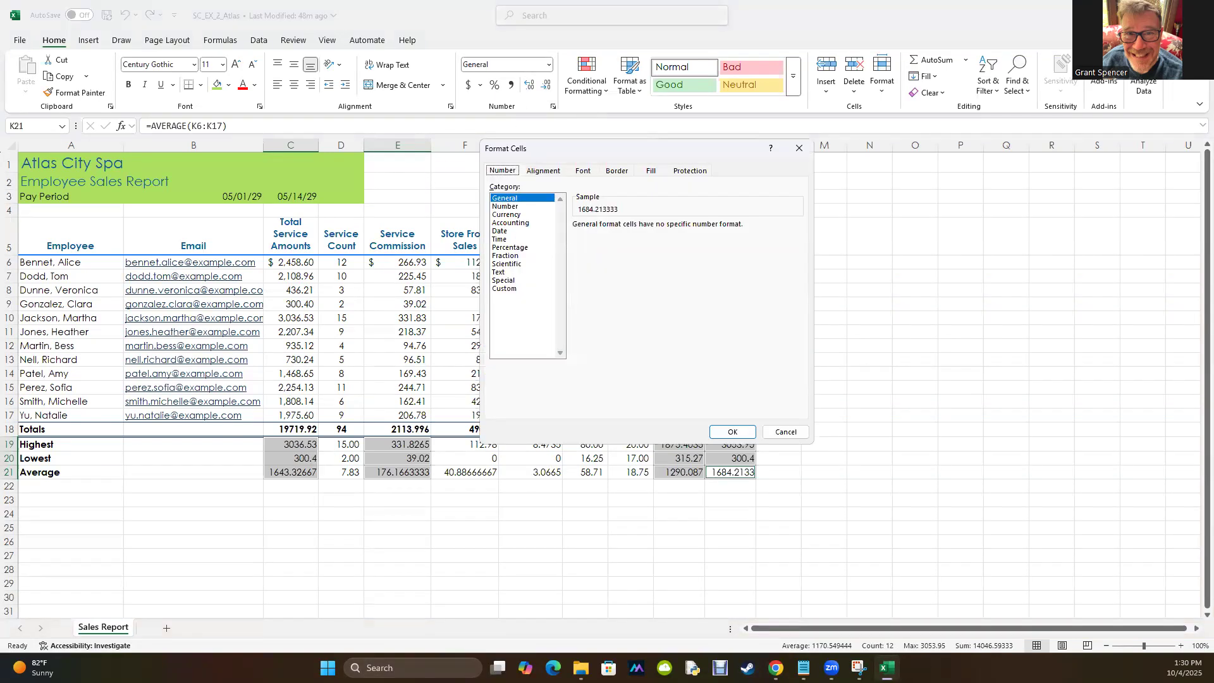
click(506, 215)
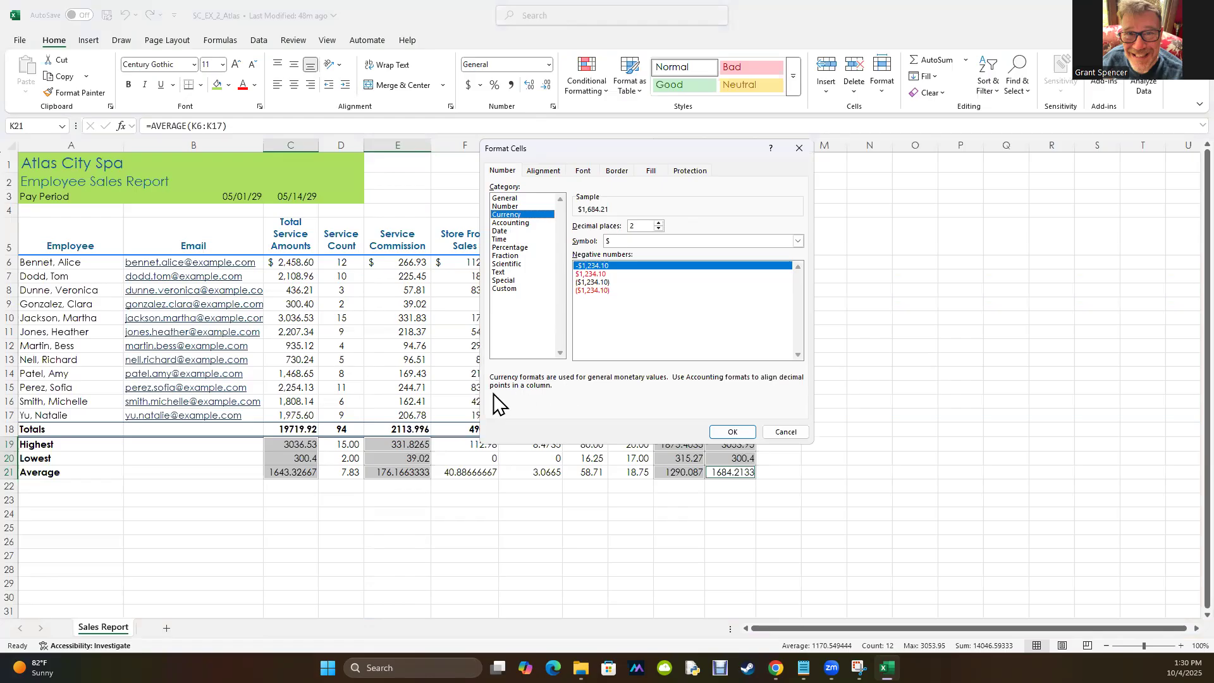
click(580, 283)
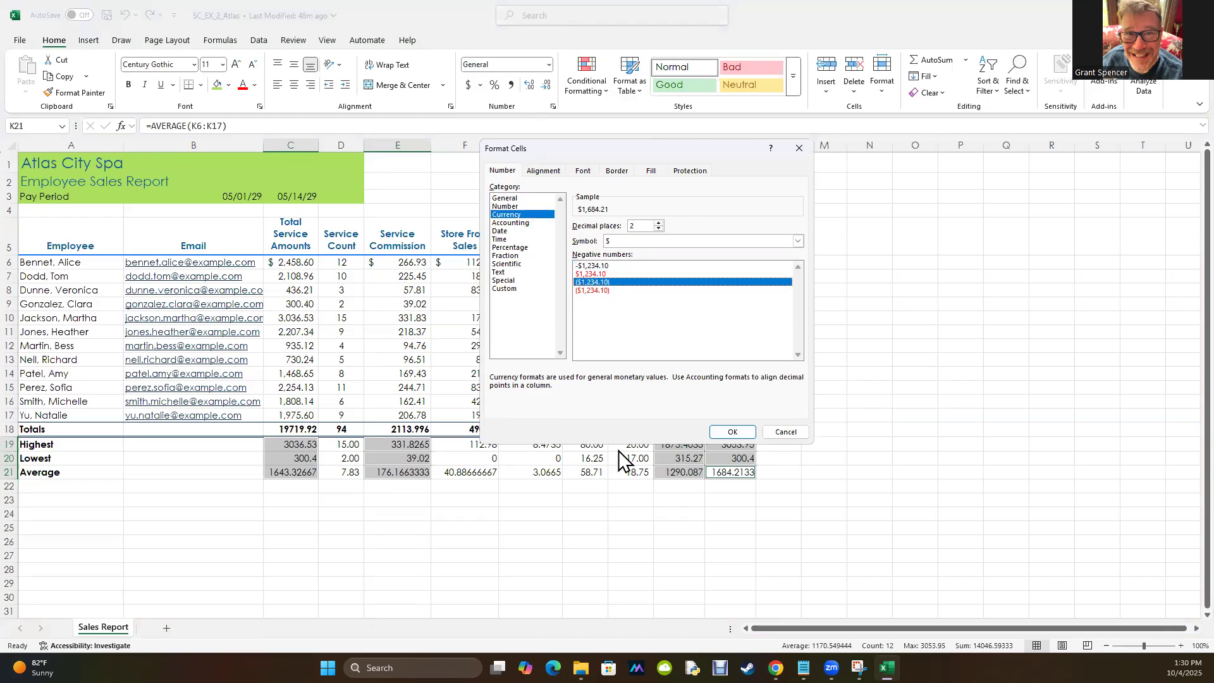
click(733, 433)
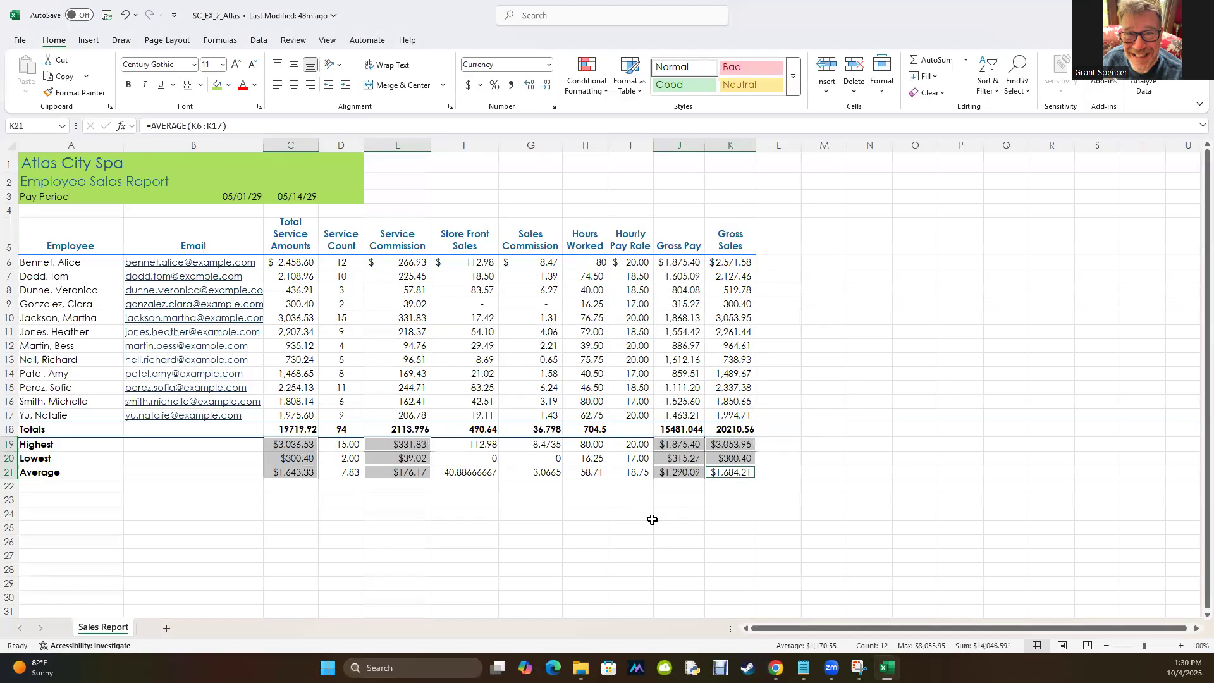
click(583, 540)
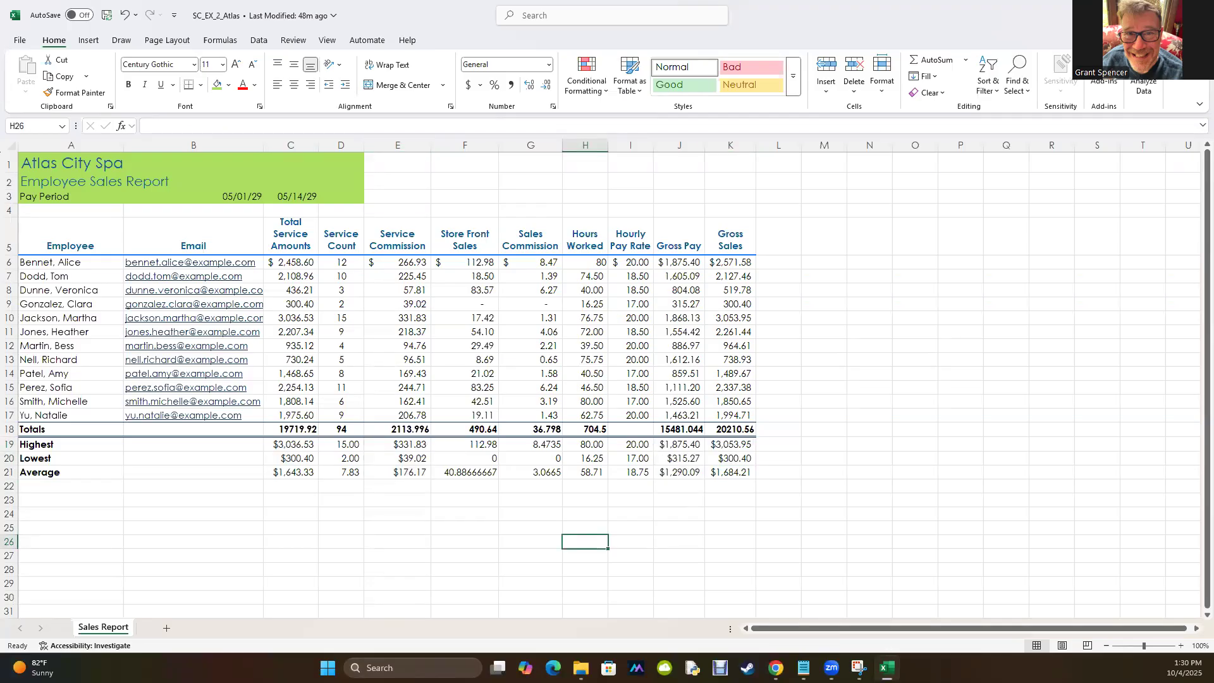
- Enter -300.40 as the service amount in C9 to test how negative values are formatted
click(286, 304)
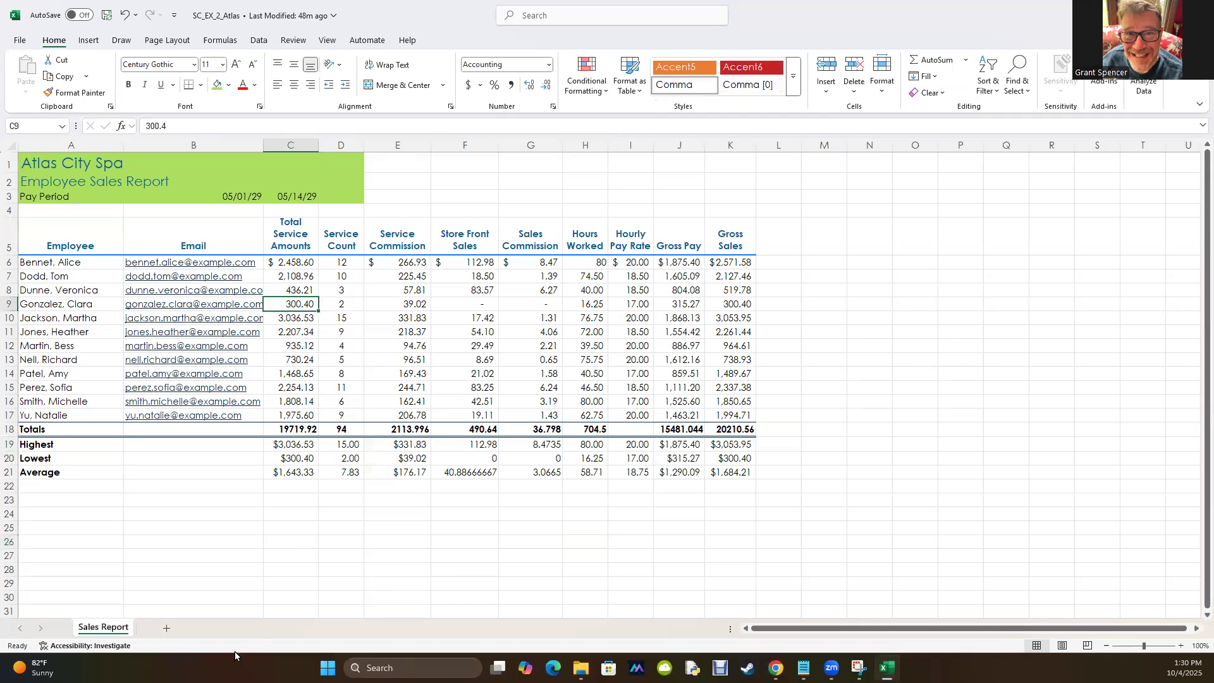
text(-)
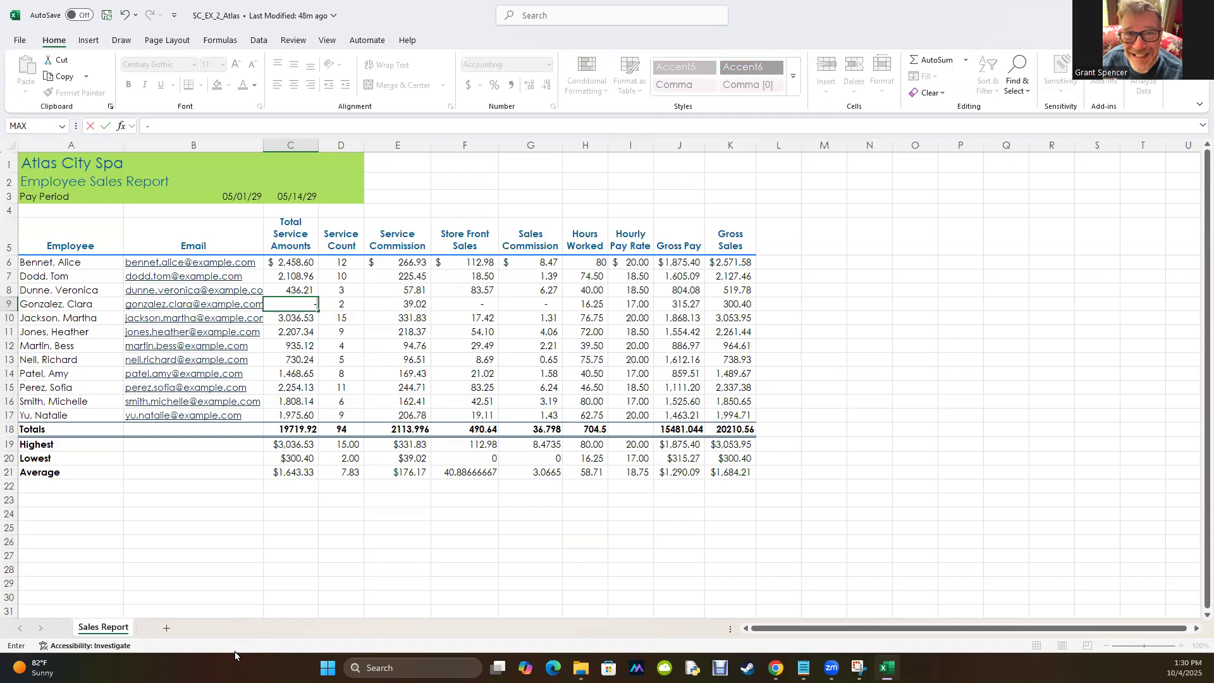
key(Escape)
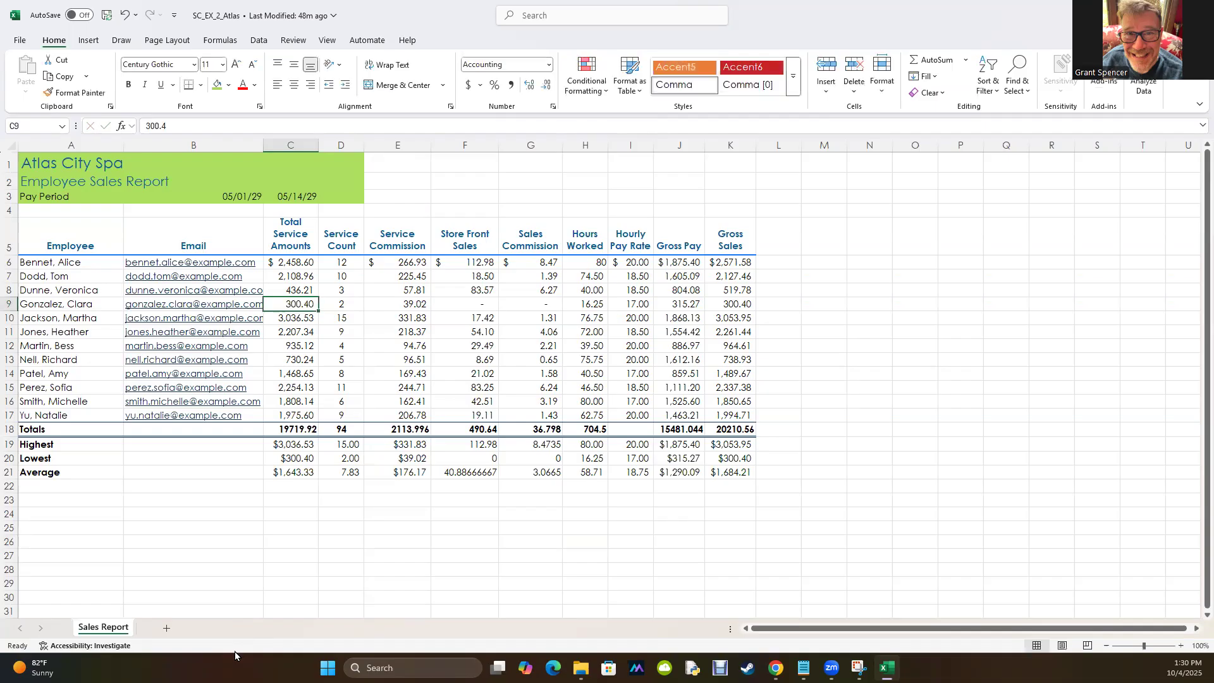
text(-300)
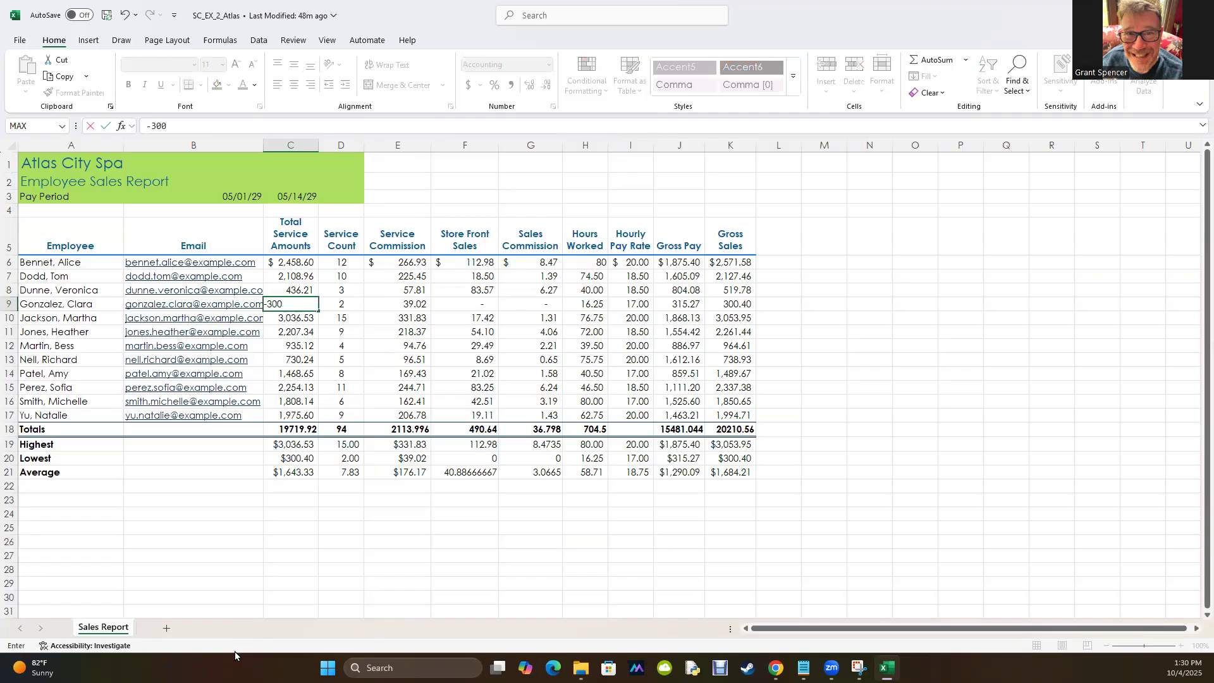
text(.40)
key(Return)
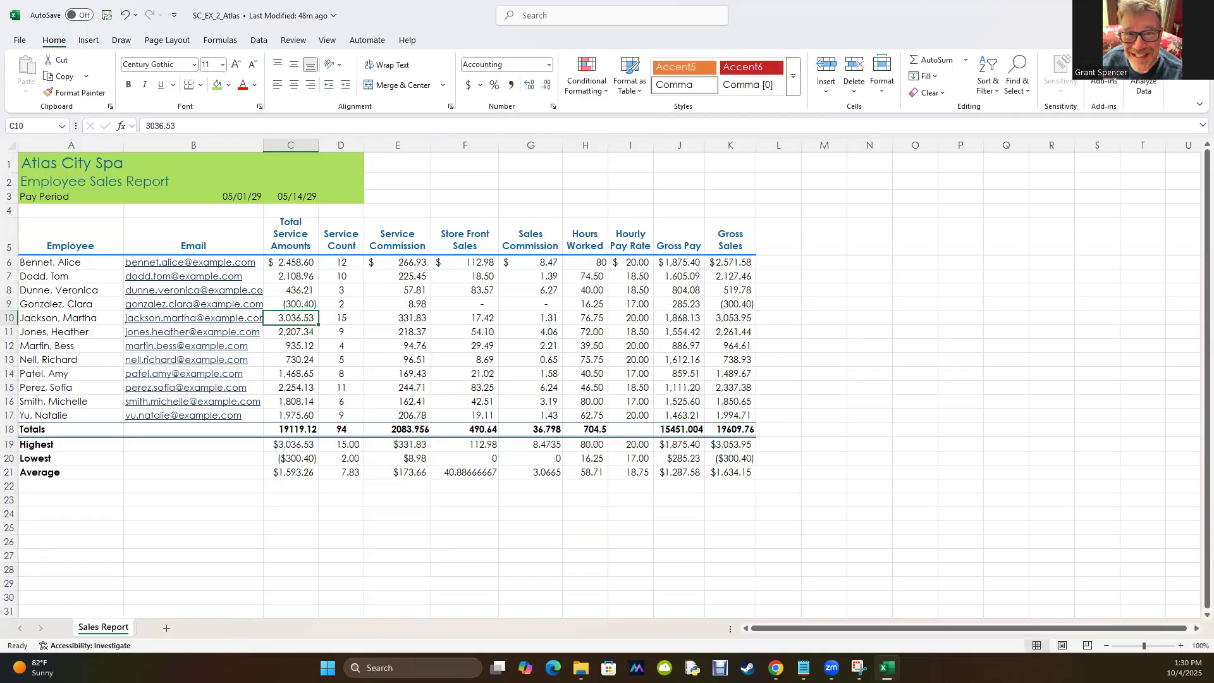
- Set the service amount in C9 back to 300.4
click(295, 304)
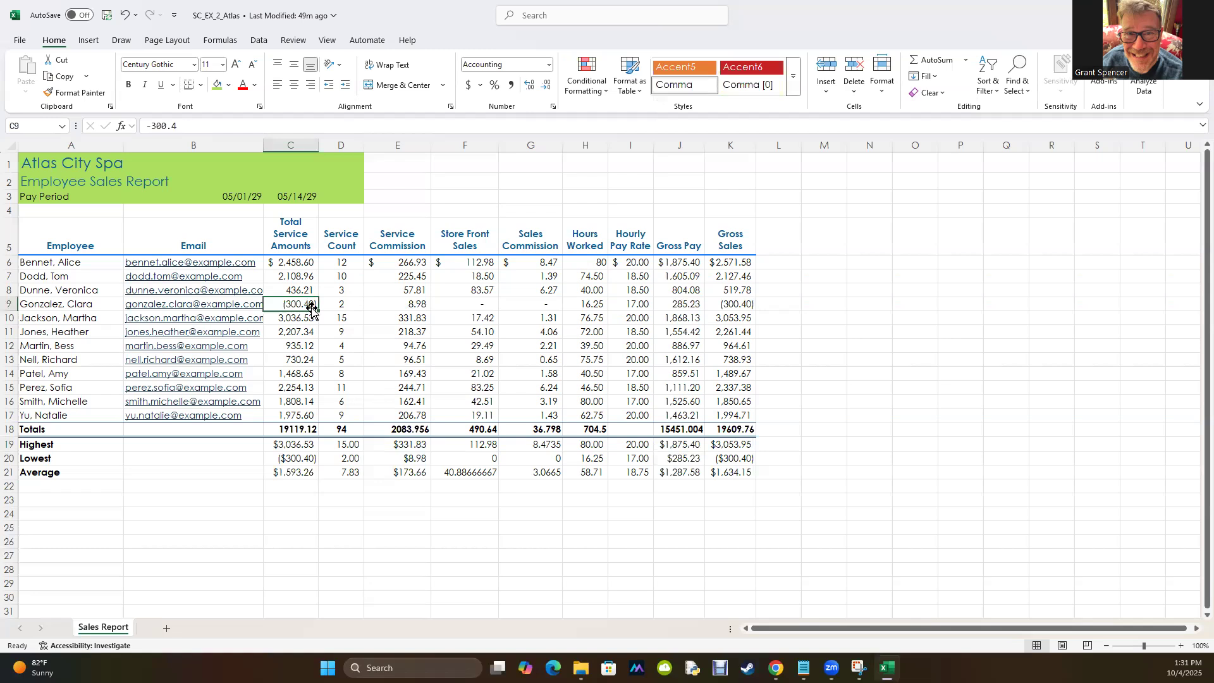
text(300.4)
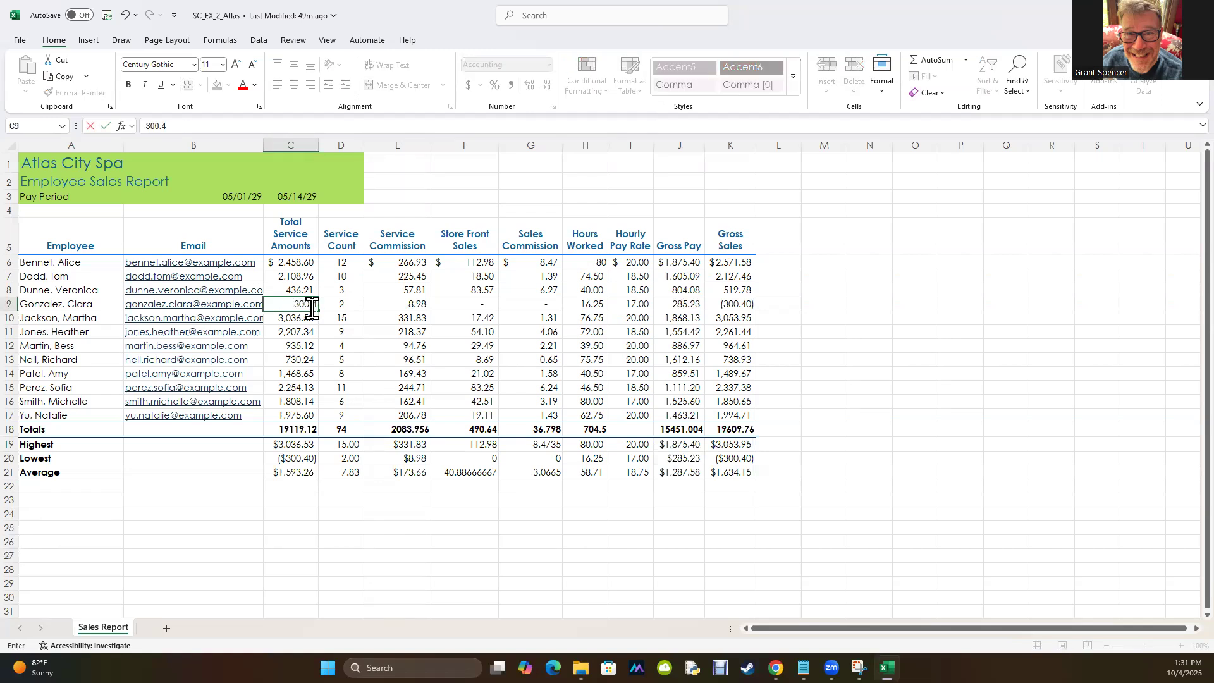
key(Return)
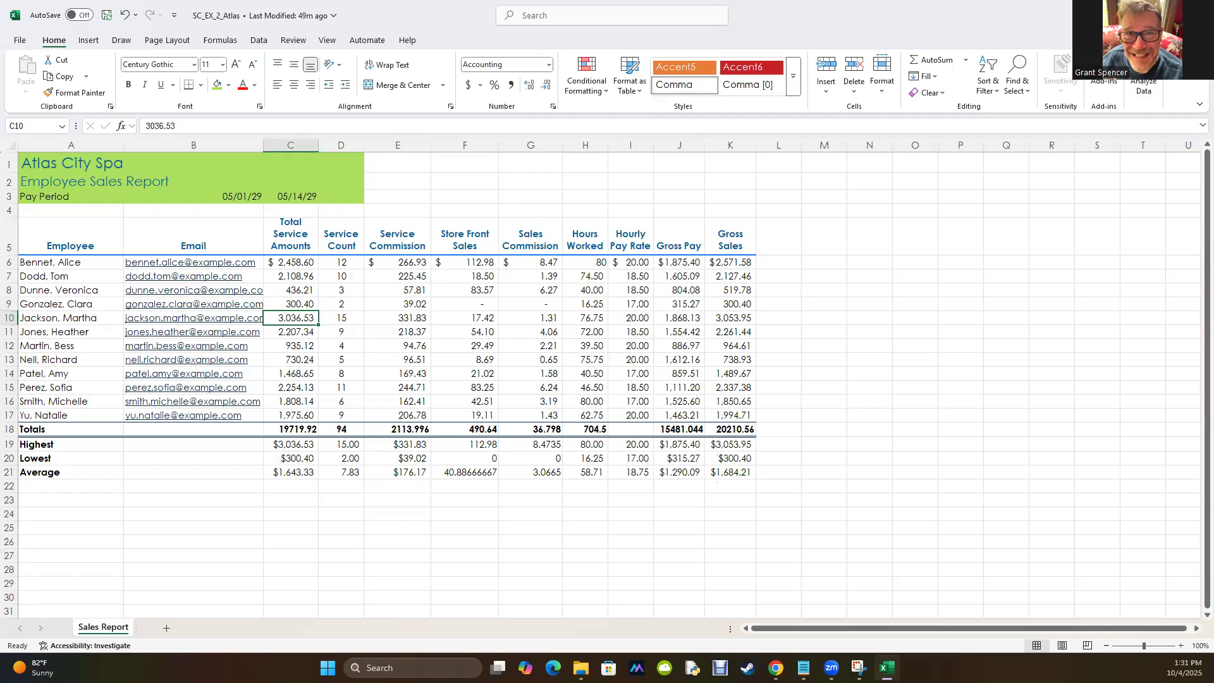
- Start a new conditional formatting rule for the service counts in D6:D17 that formats only cell values less than 5
key(alt+Tab)
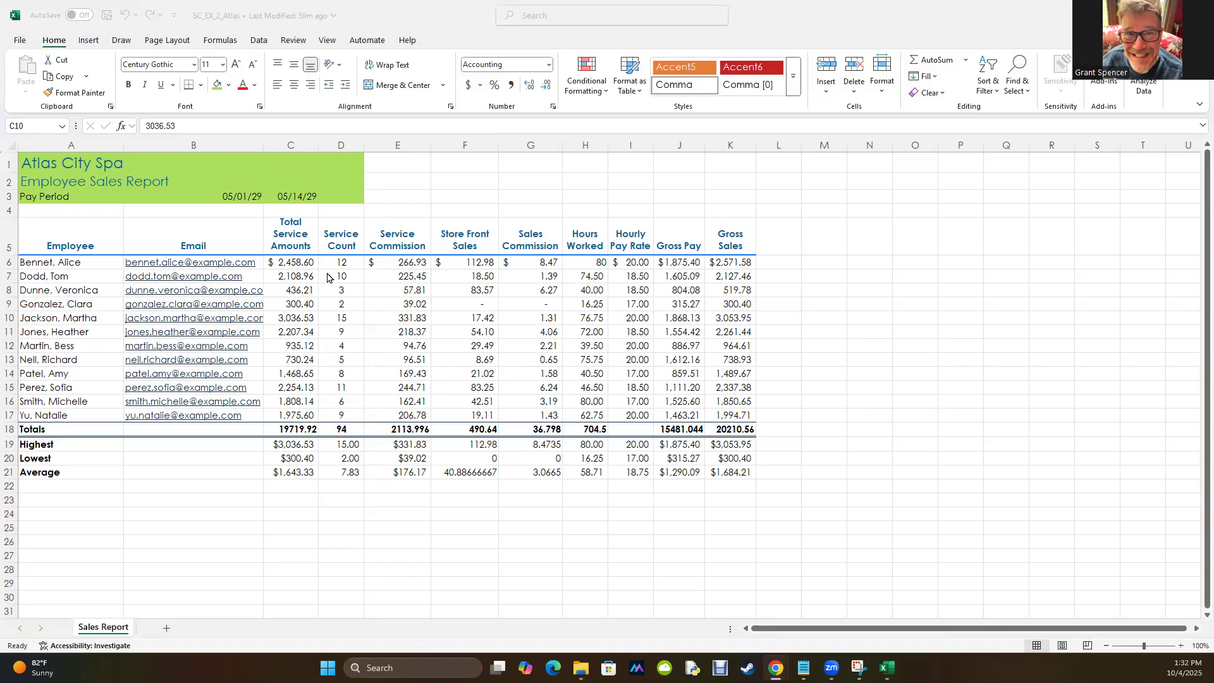
drag(347, 261, 327, 418)
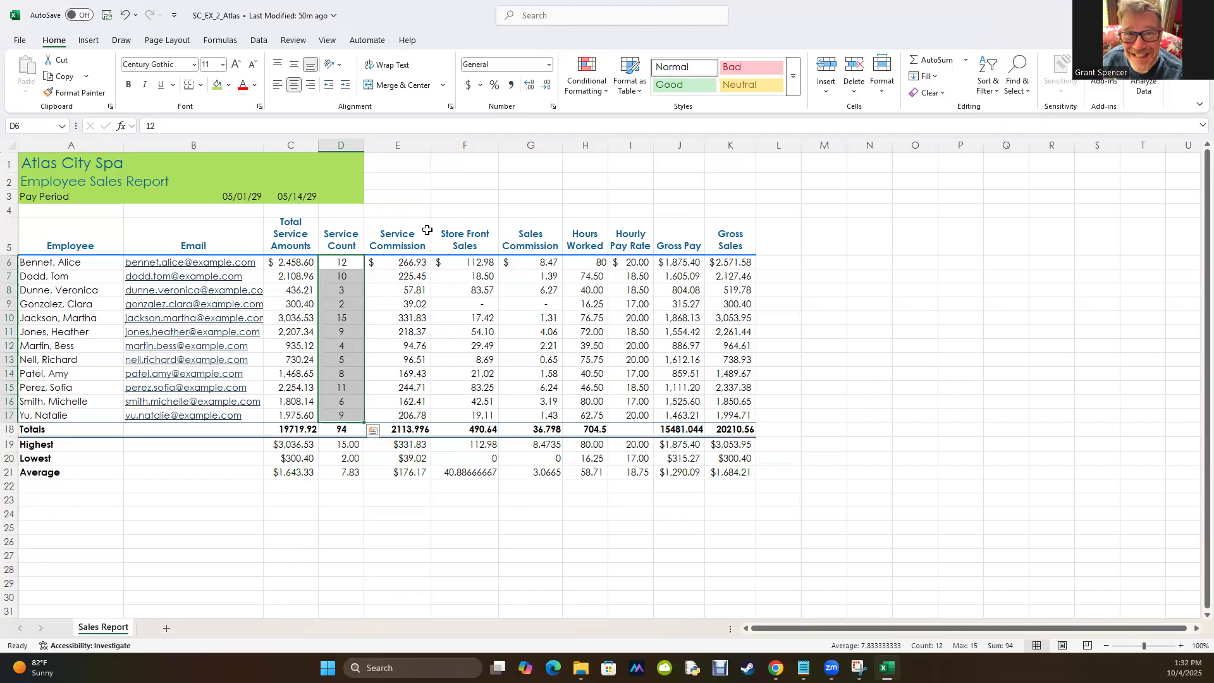
click(590, 71)
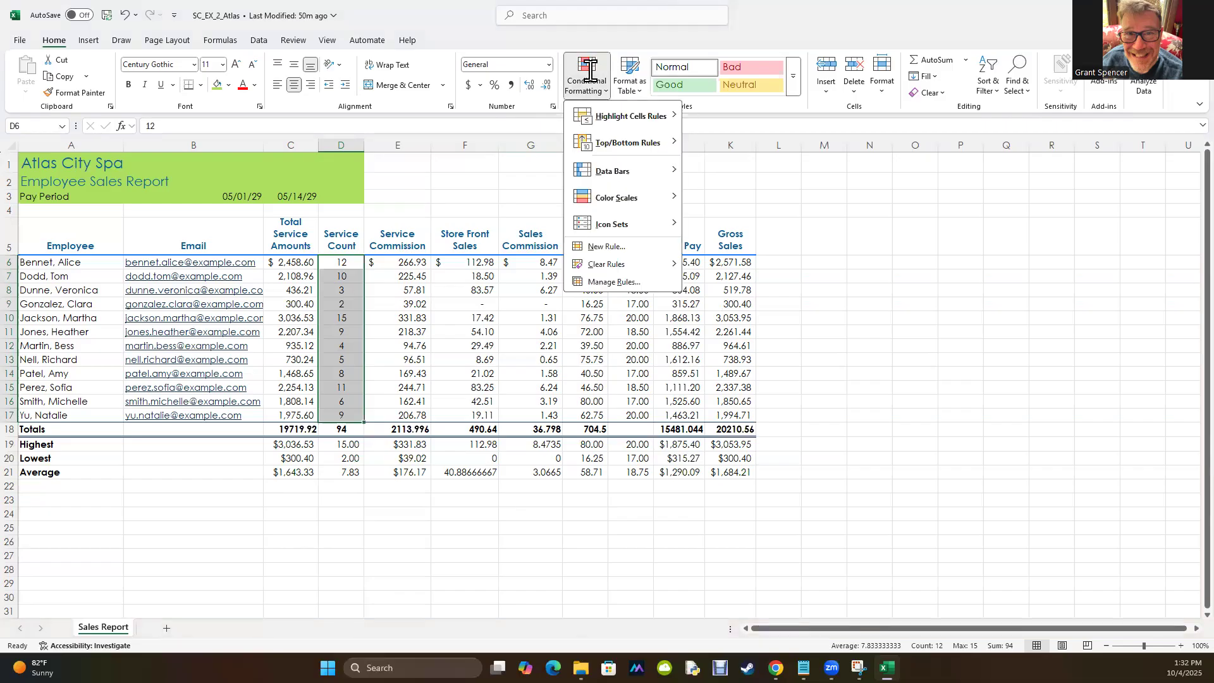
mouse_move(598, 111)
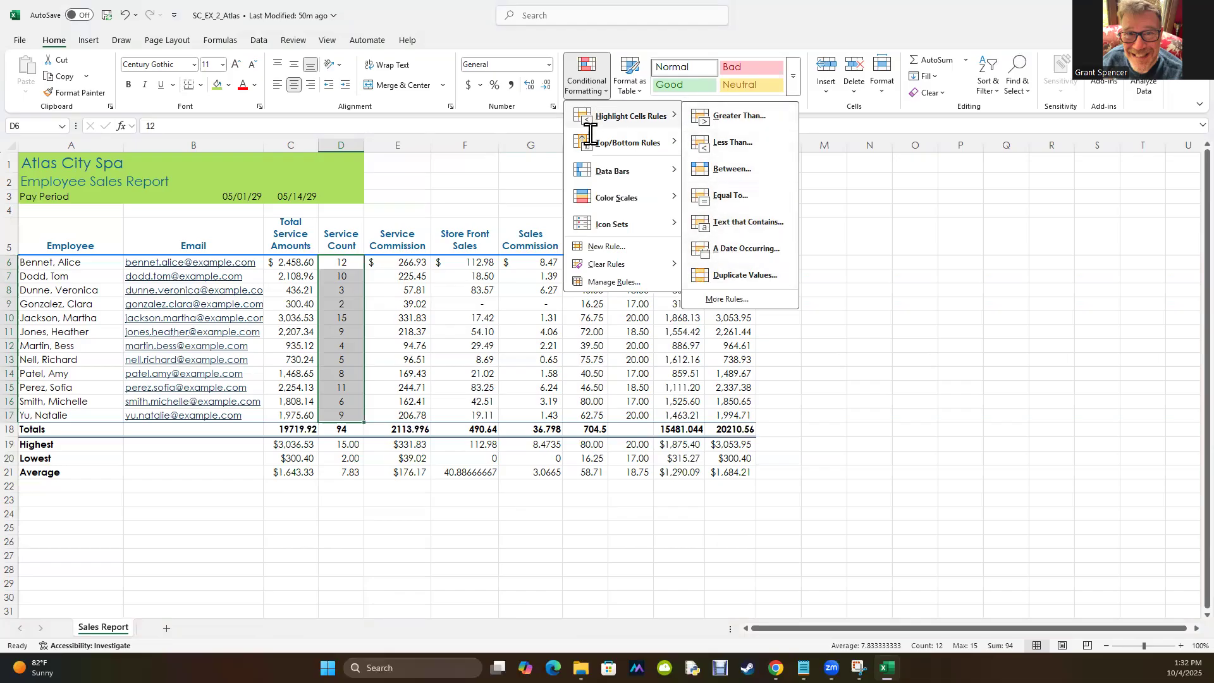
mouse_move(590, 196)
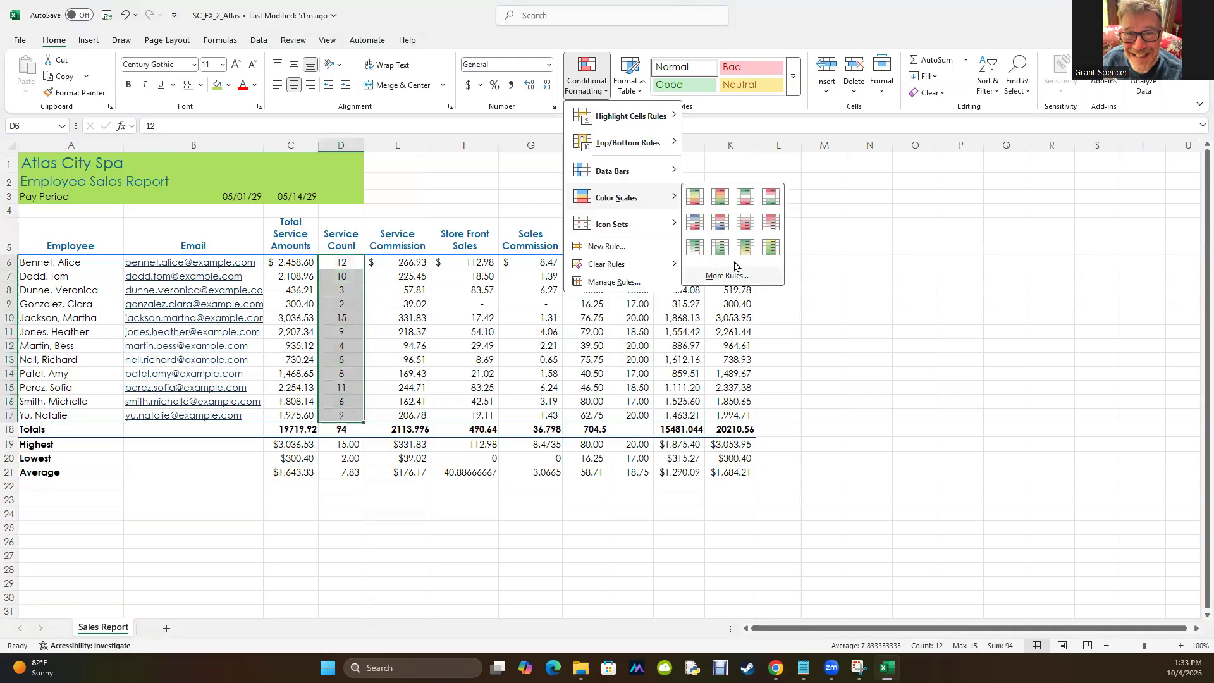
click(599, 245)
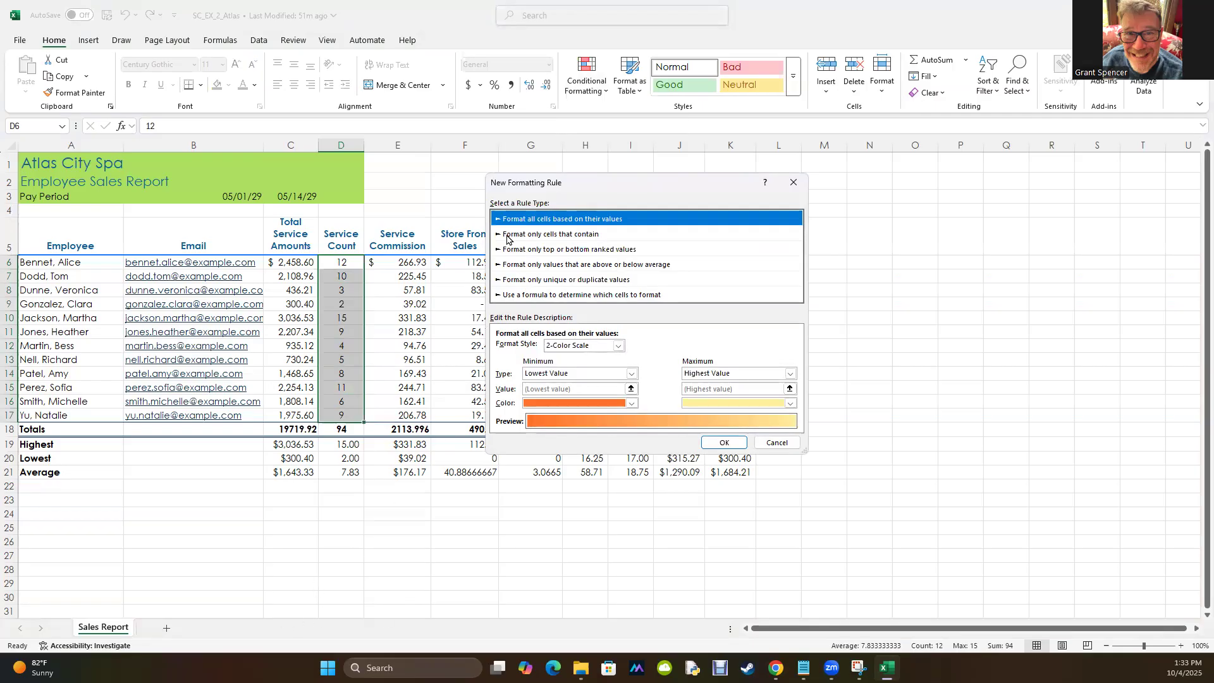
click(564, 240)
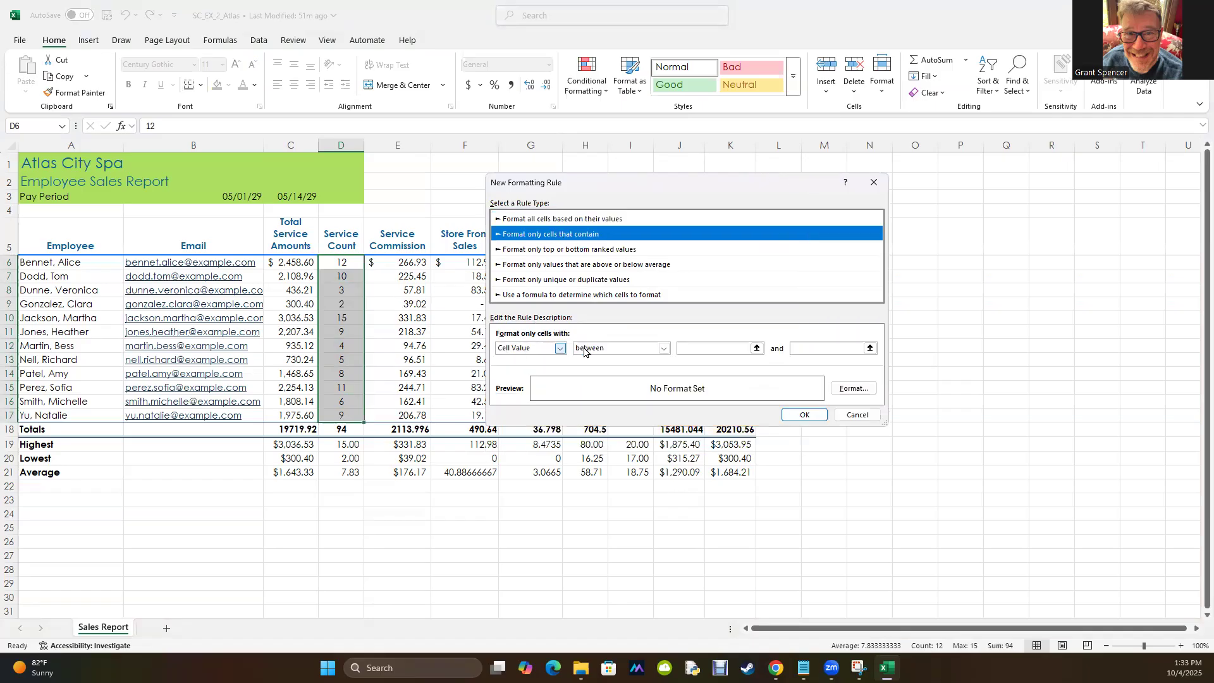
click(663, 348)
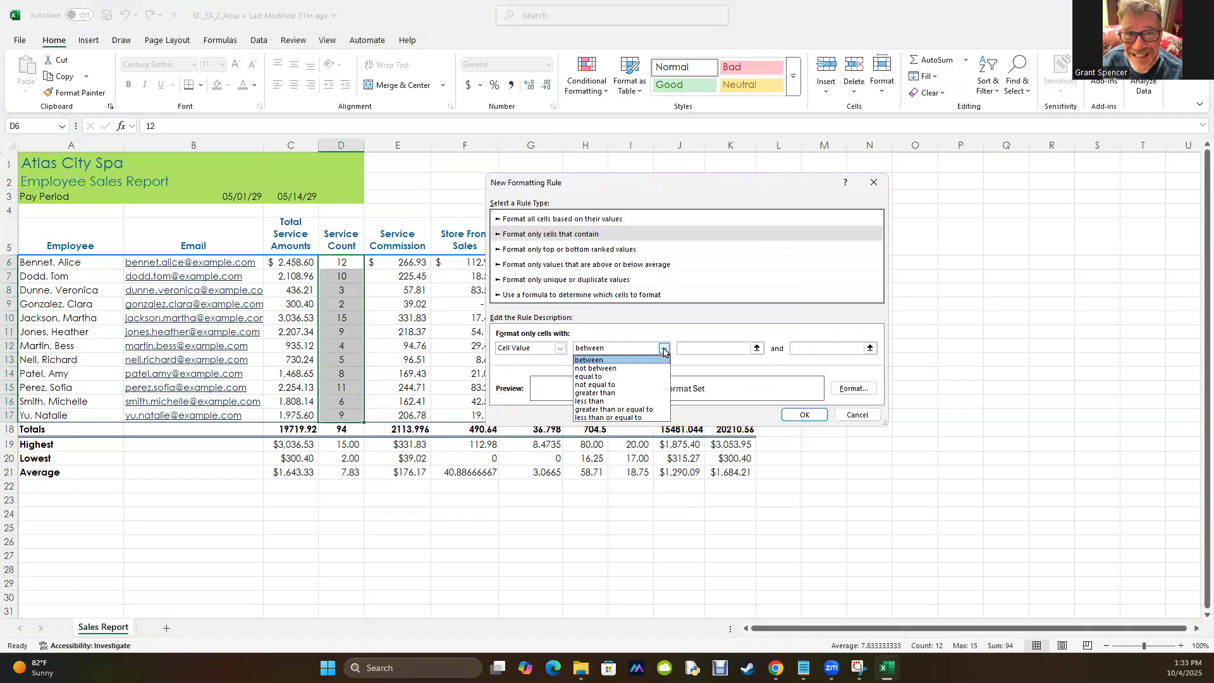
click(601, 401)
click(743, 350)
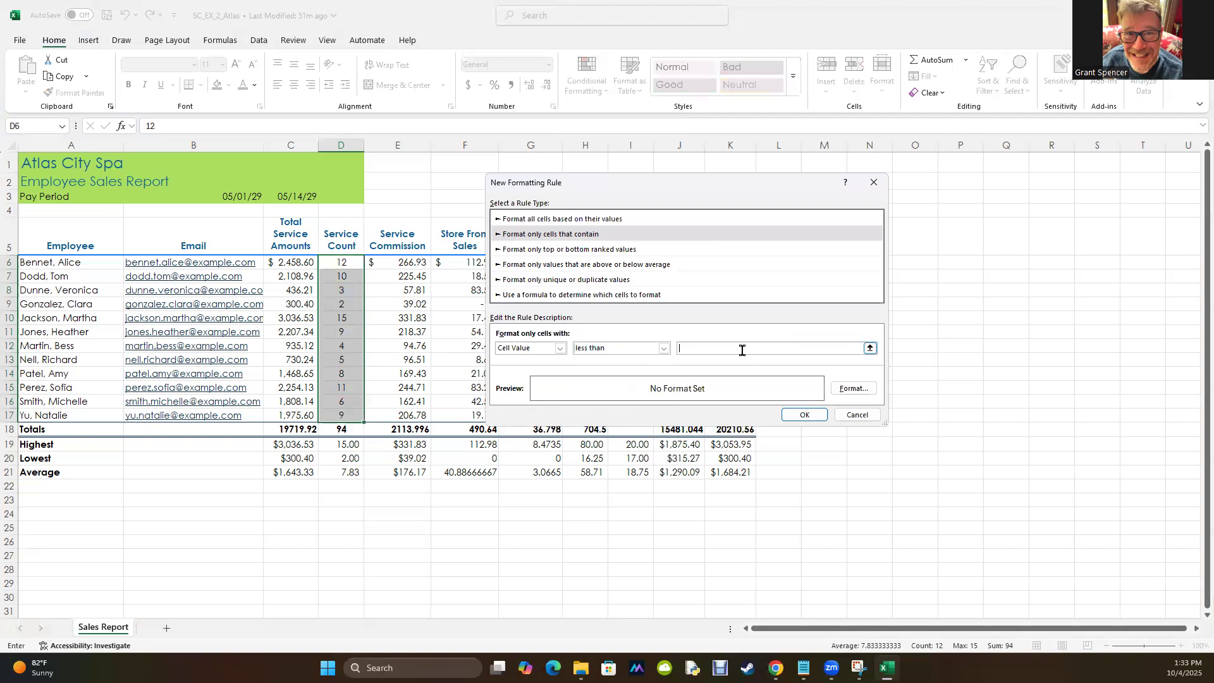
text(5)
- Set the rule's format to bold text on an orange fill
click(852, 388)
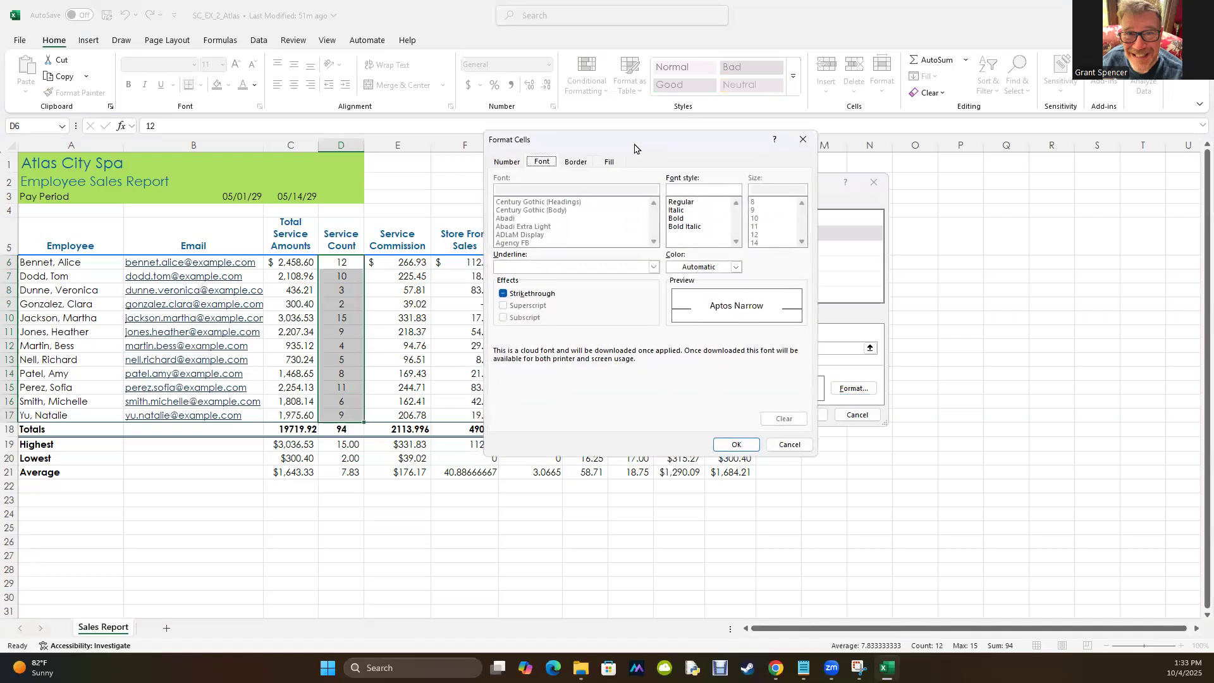
drag(634, 147, 865, 322)
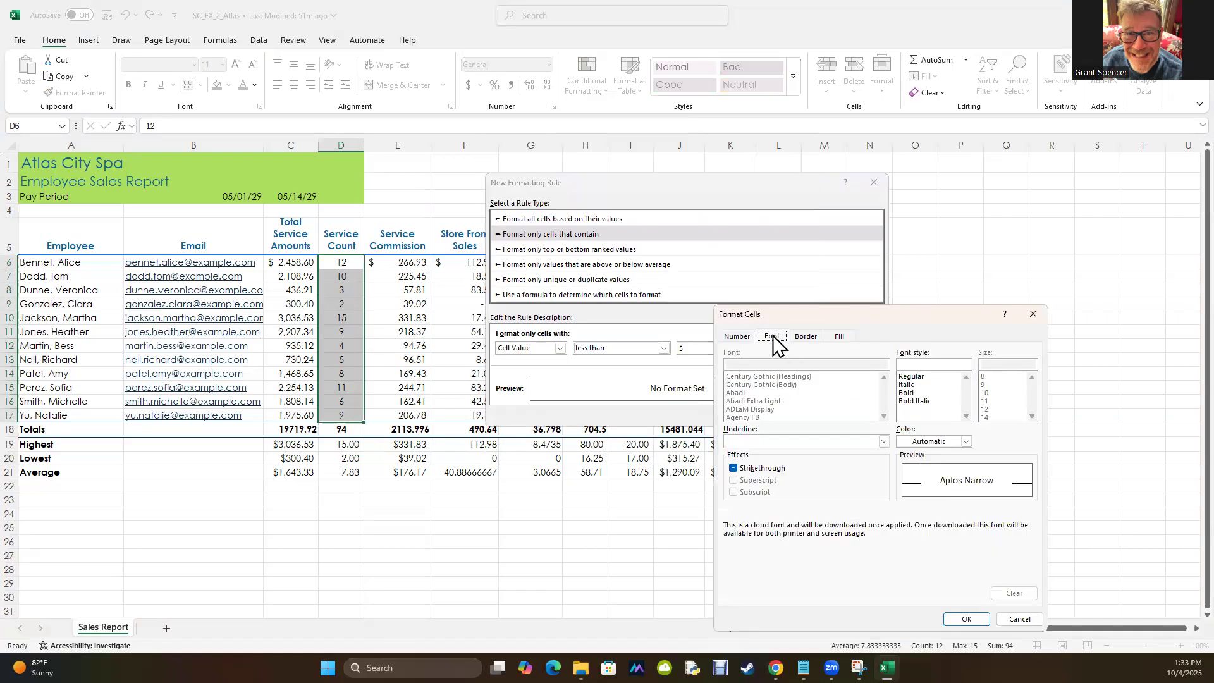
click(915, 394)
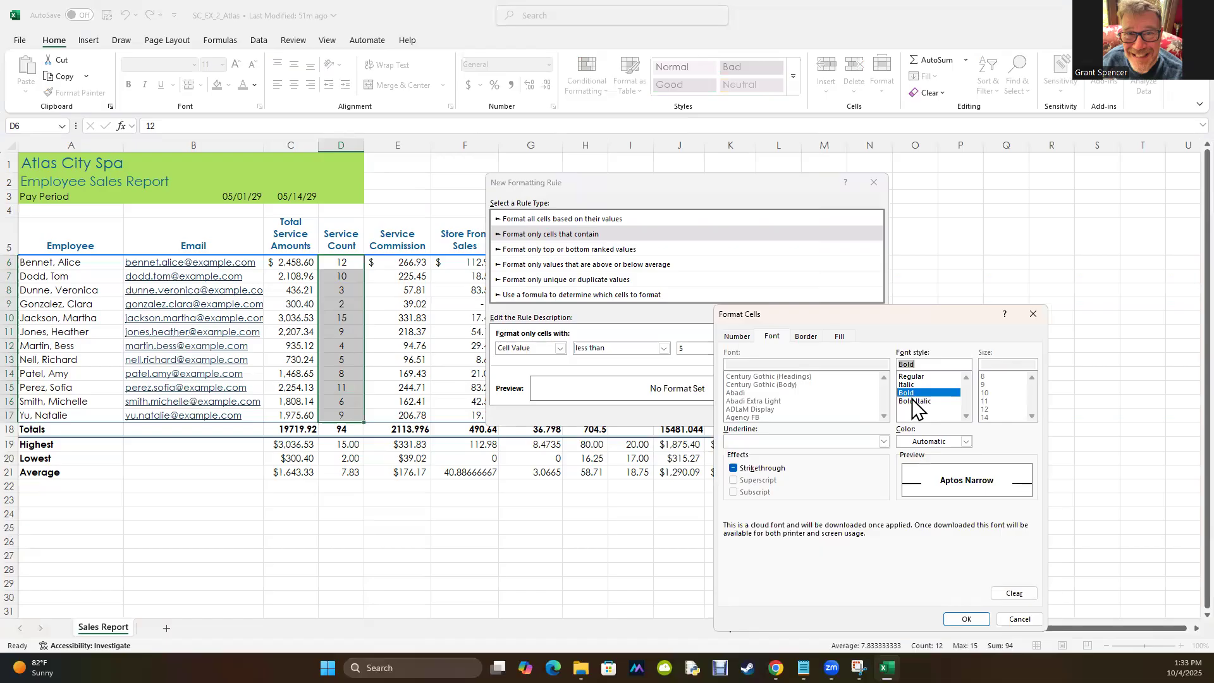
click(840, 337)
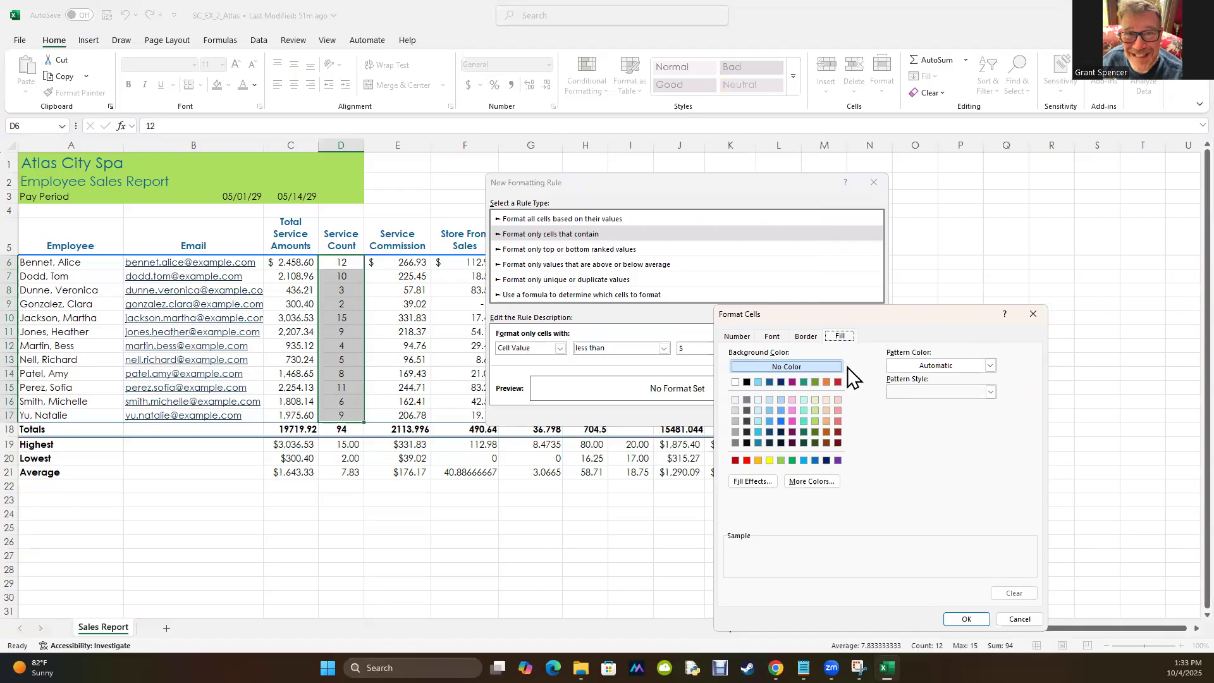
click(828, 382)
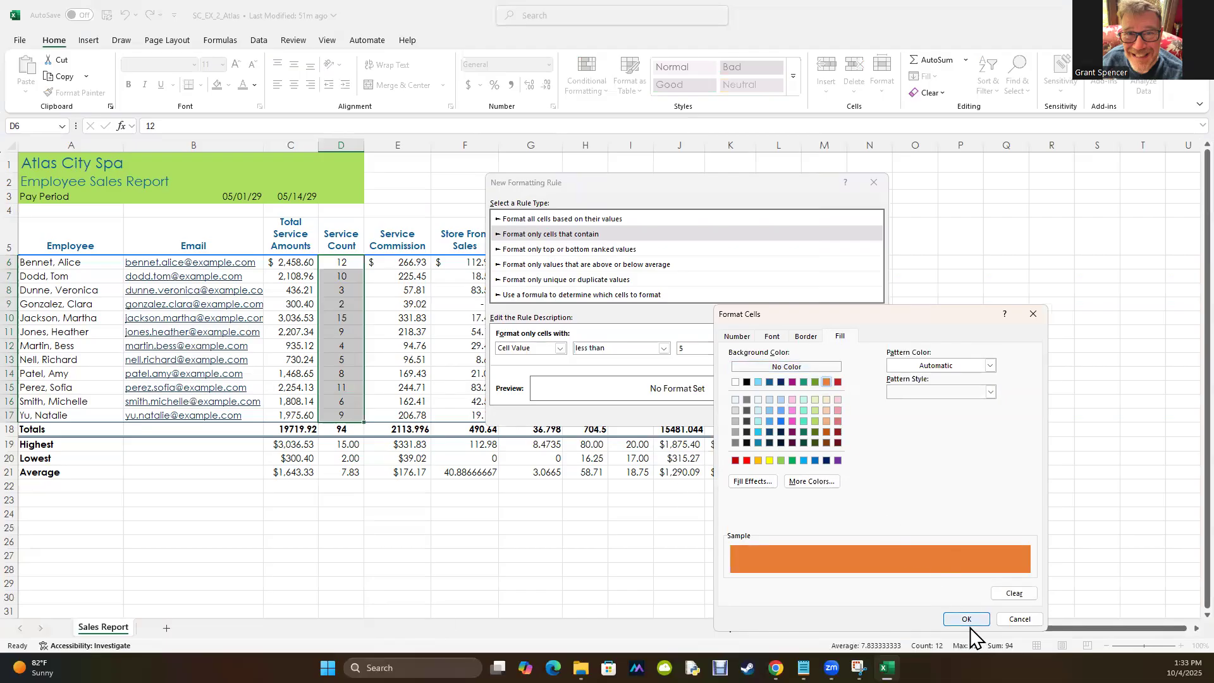
click(772, 336)
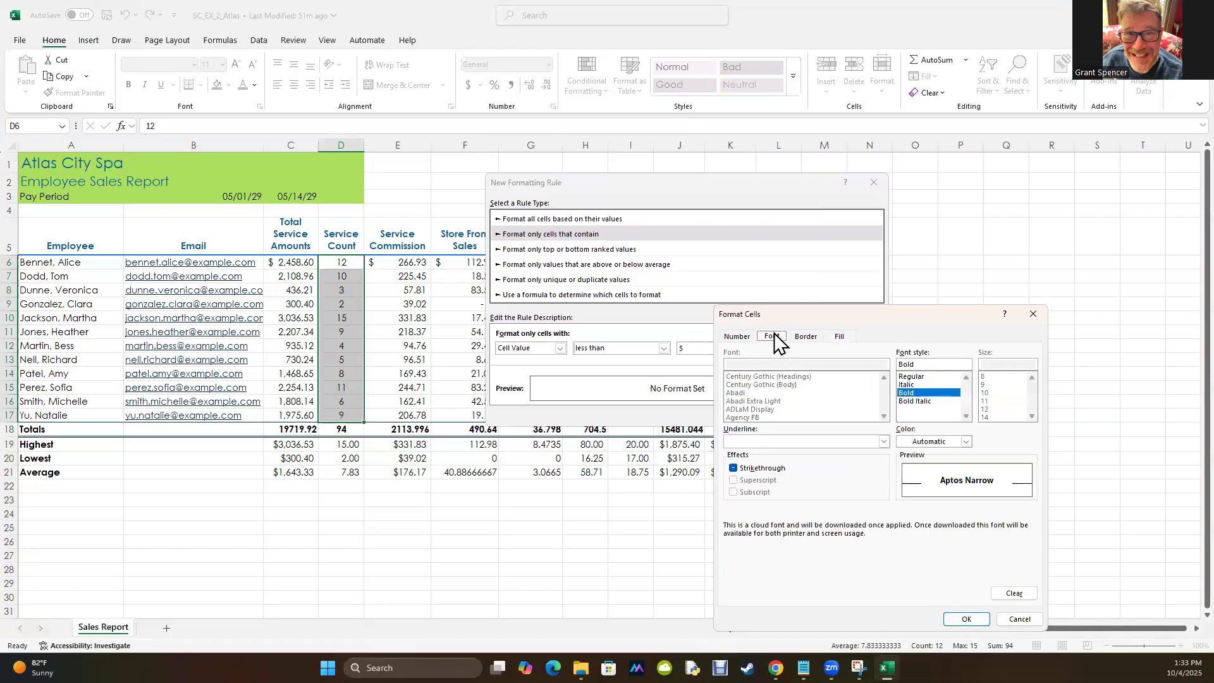
click(839, 337)
click(966, 619)
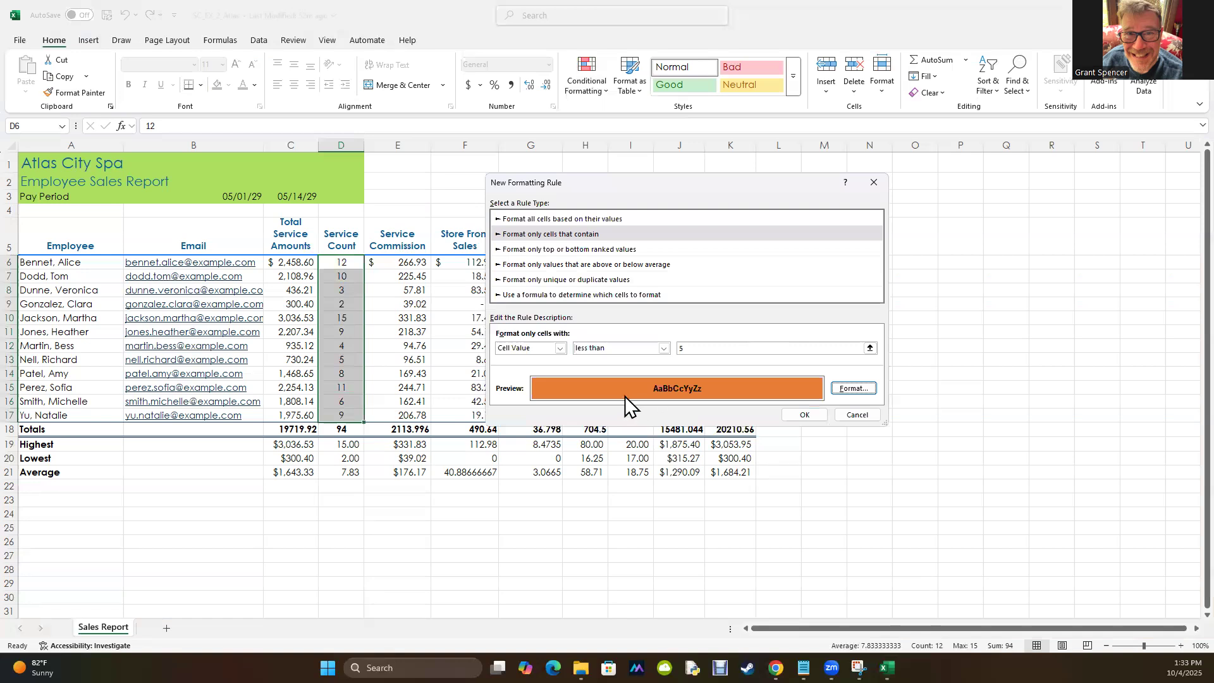
- Apply the new conditional formatting rule to the service counts and check the highlighted cells in column D
click(804, 415)
click(411, 581)
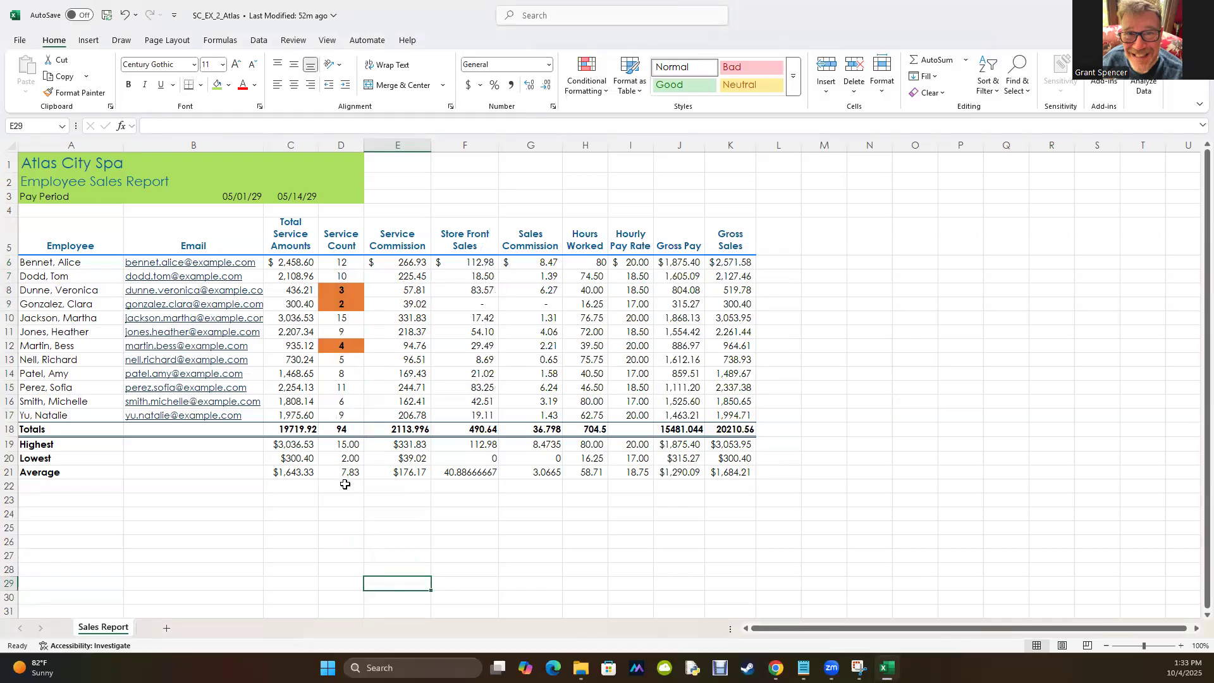
click(342, 363)
click(348, 345)
click(352, 302)
click(351, 291)
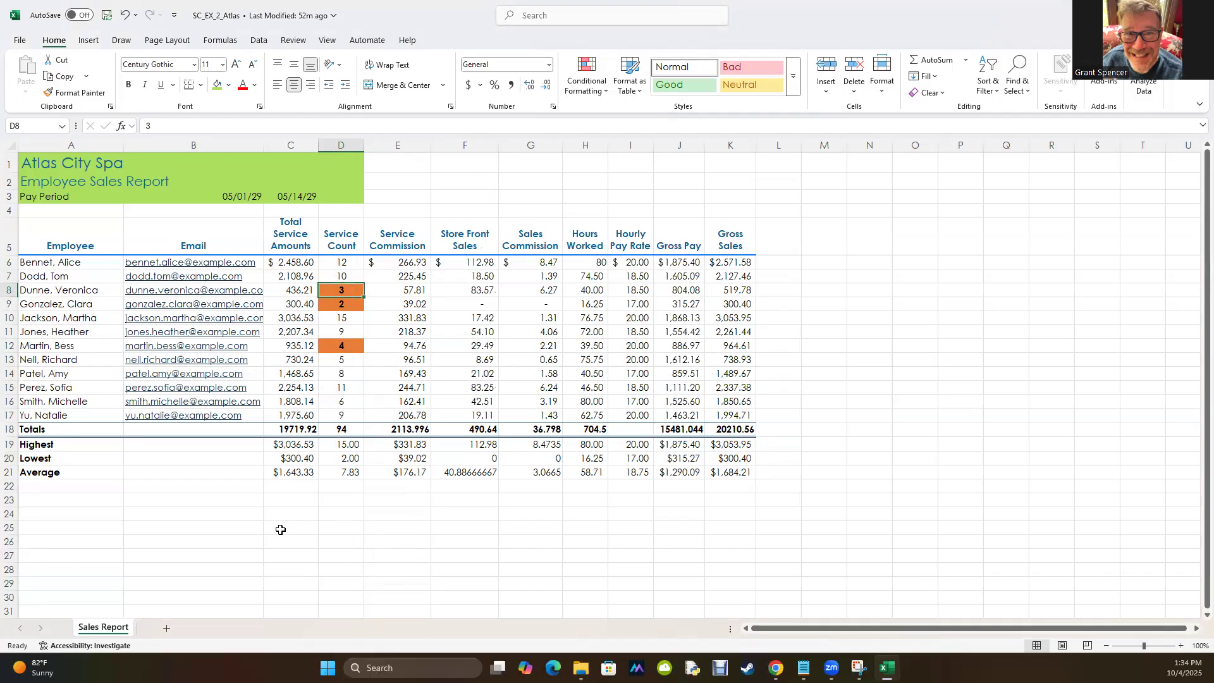
click(218, 566)
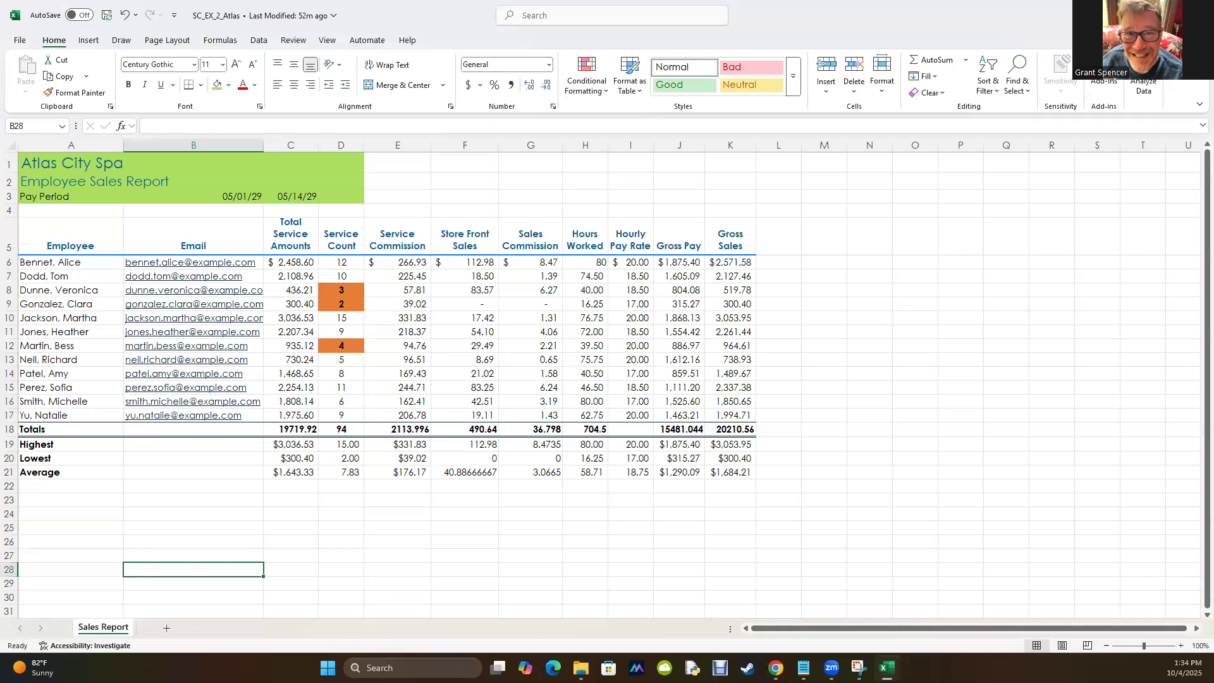
- Show the hours worked in H6 with two decimals and copy the number format of H7 onto it
drag(577, 261, 585, 417)
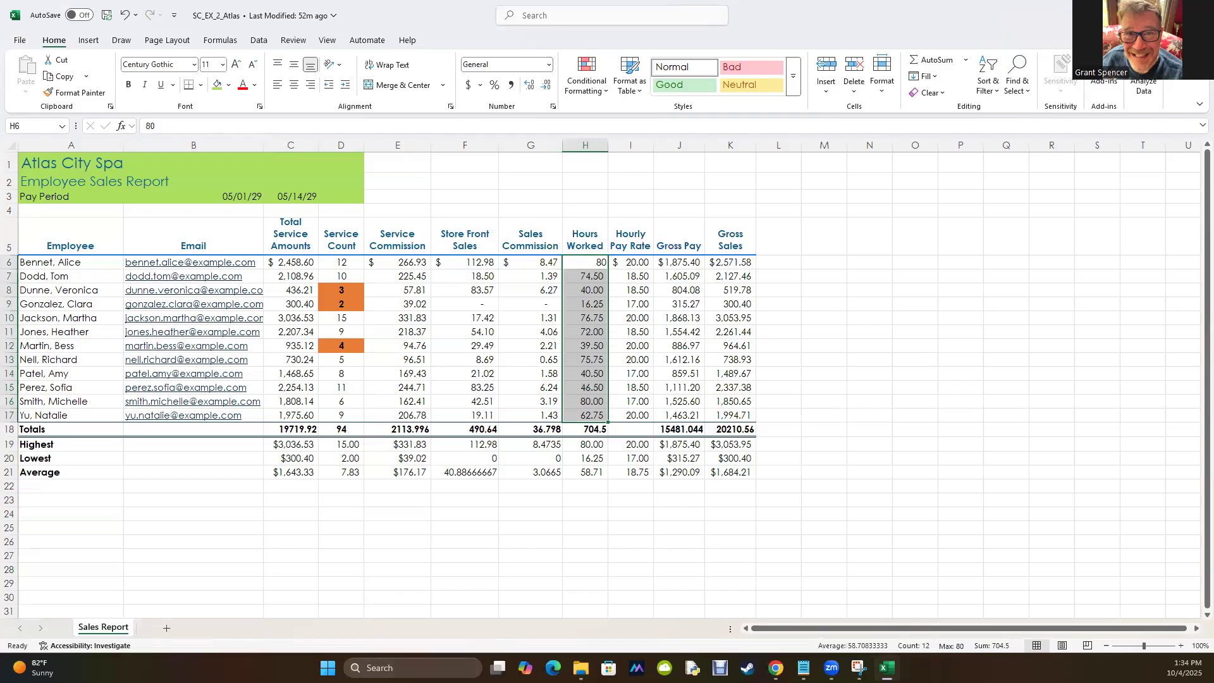
click(595, 262)
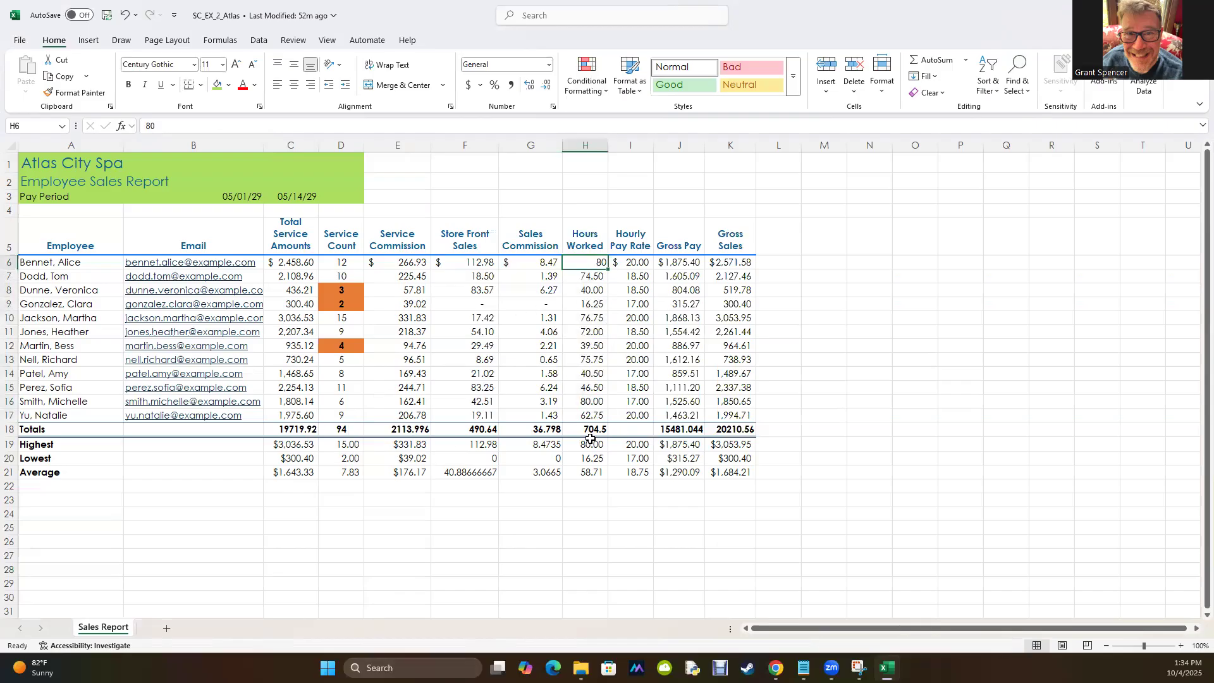
click(530, 84)
click(530, 85)
click(594, 342)
click(591, 278)
click(73, 93)
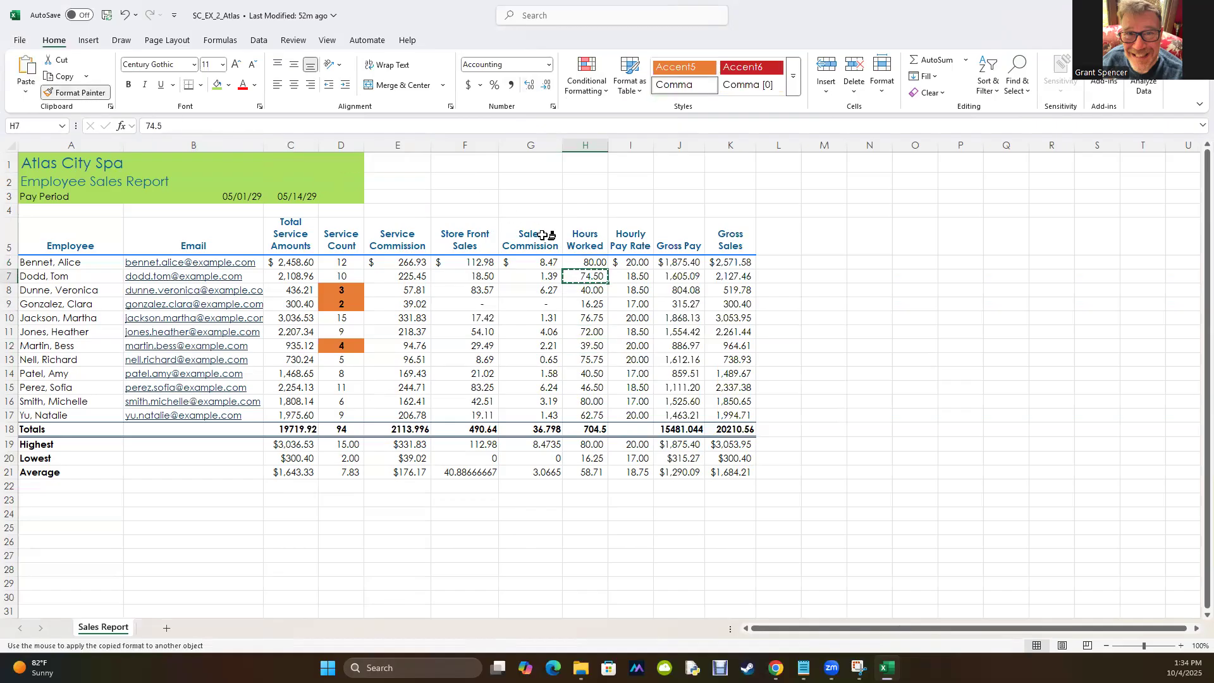
click(587, 262)
click(587, 556)
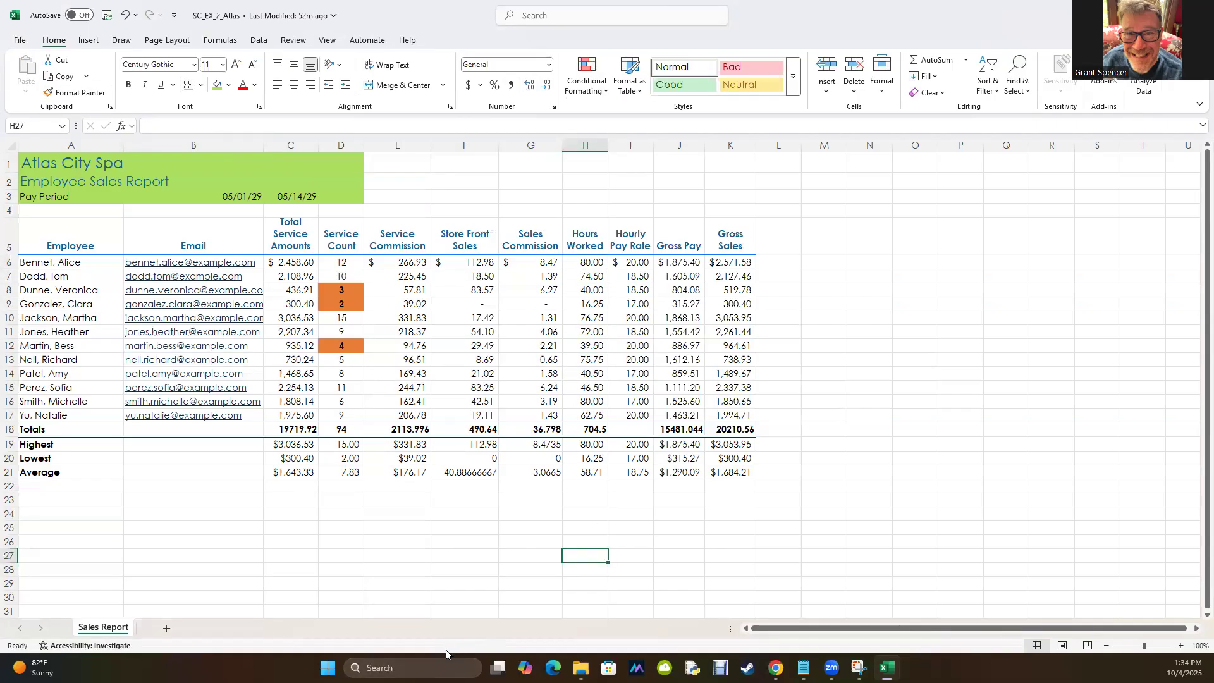
- Select the hours worked in H6:H17 and review the conditional formatting rules that exist for this worksheet
click(582, 263)
shift+click(586, 415)
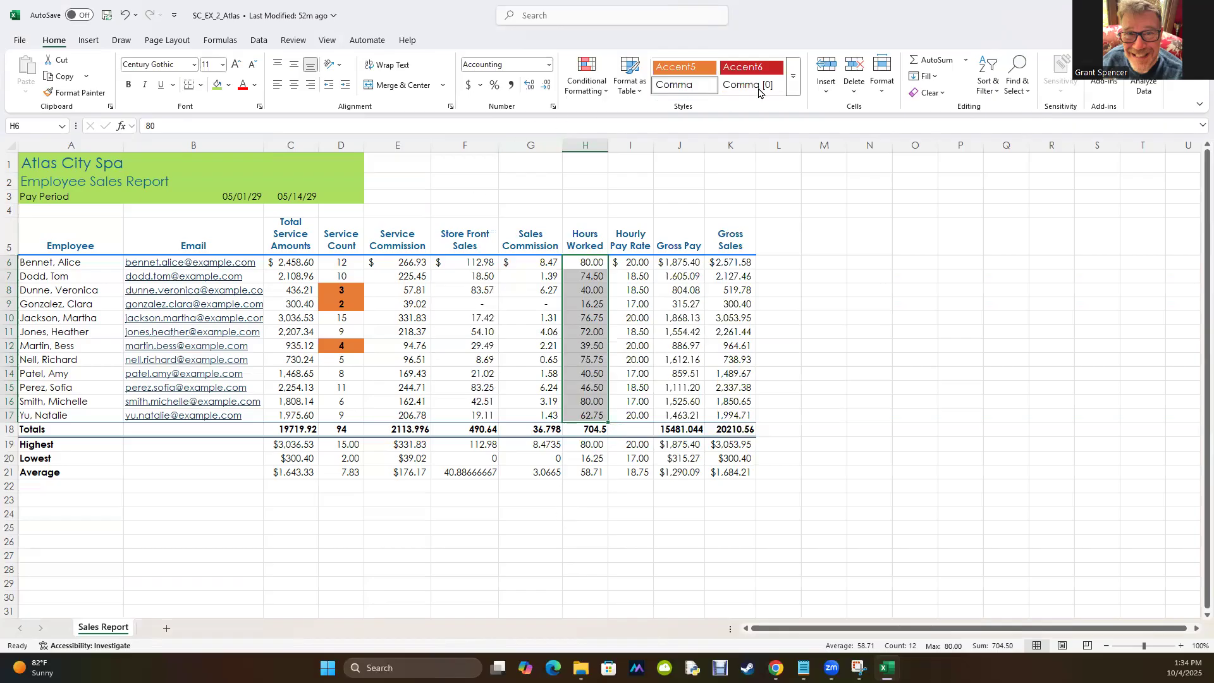
click(591, 79)
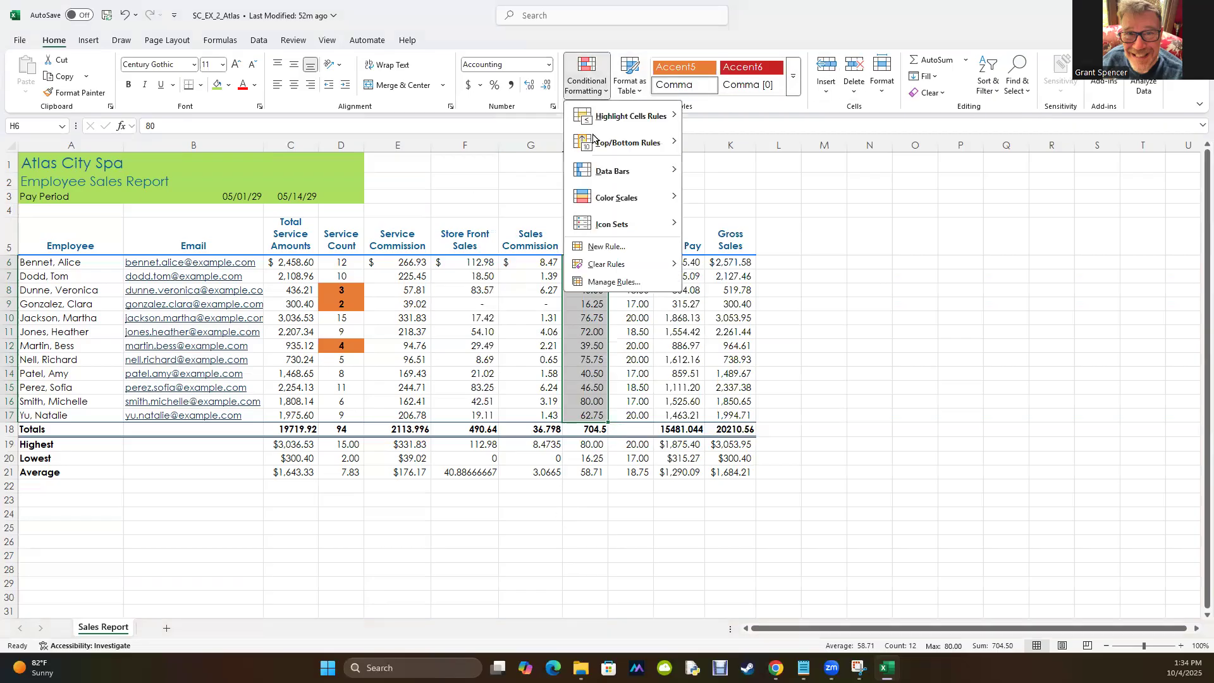
click(594, 248)
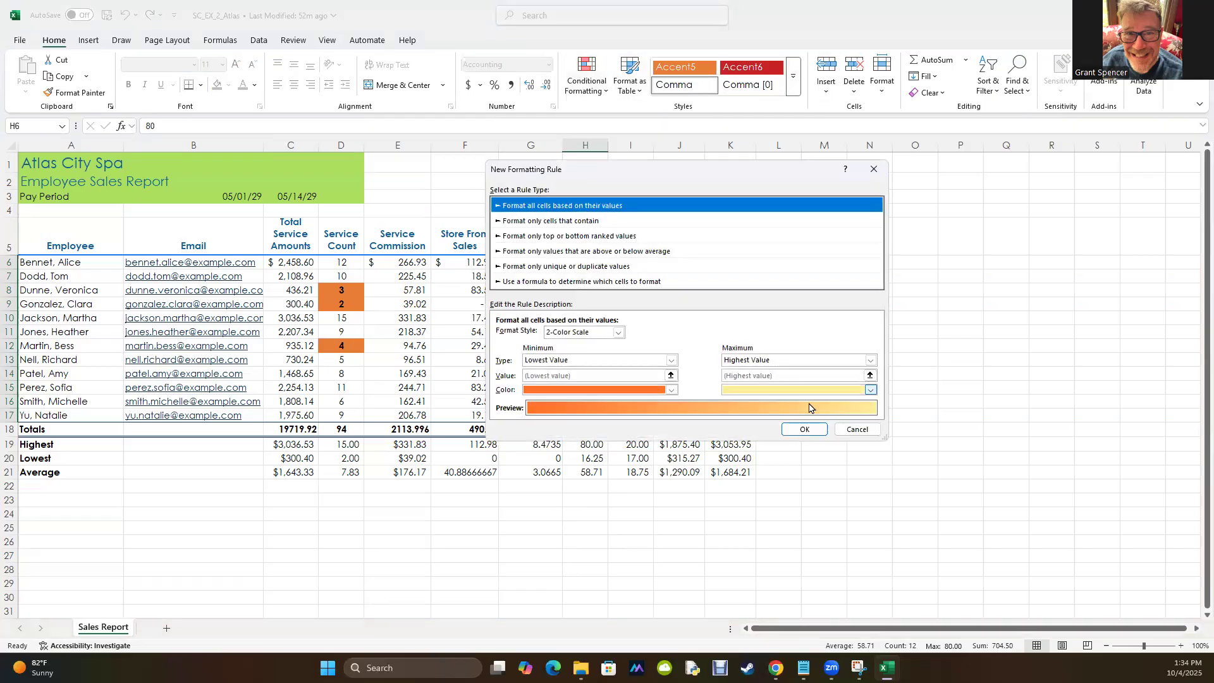
click(850, 431)
click(582, 73)
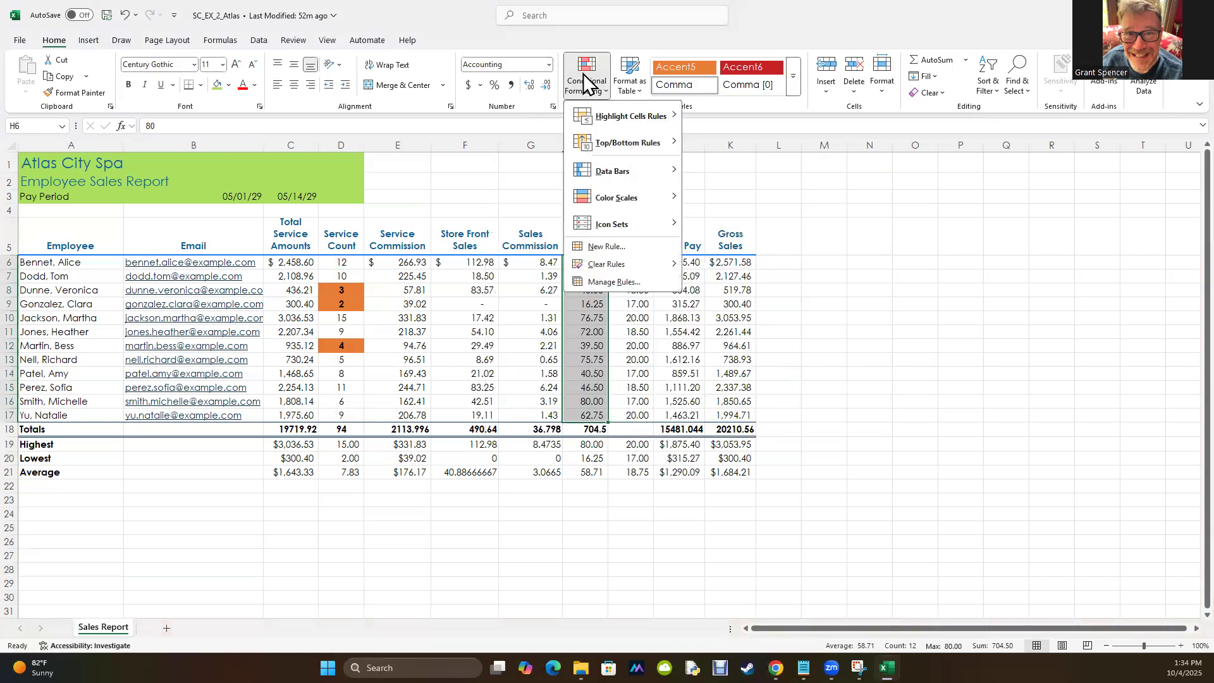
click(608, 280)
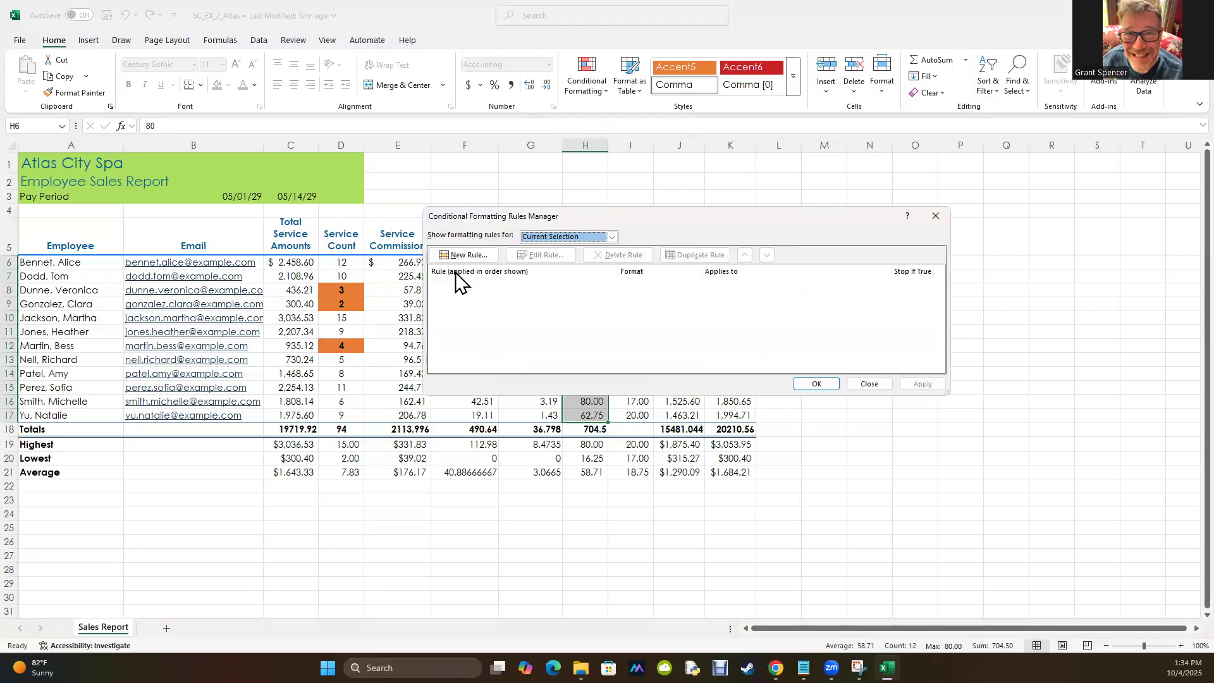
click(612, 236)
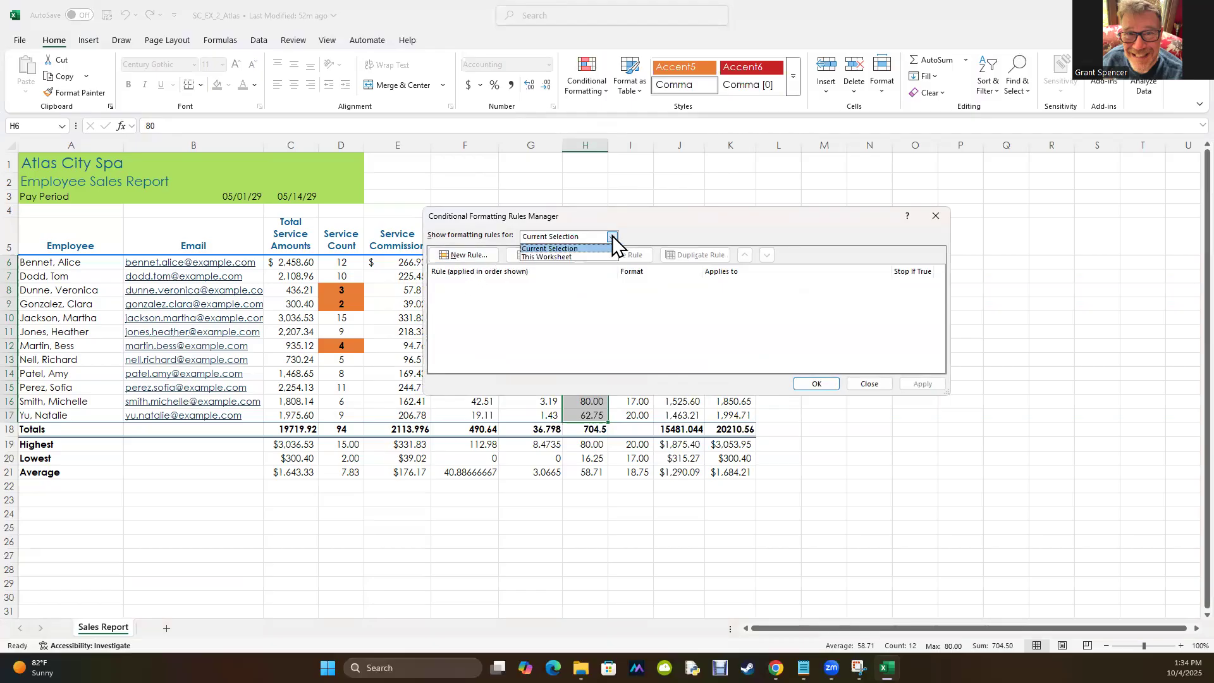
click(568, 257)
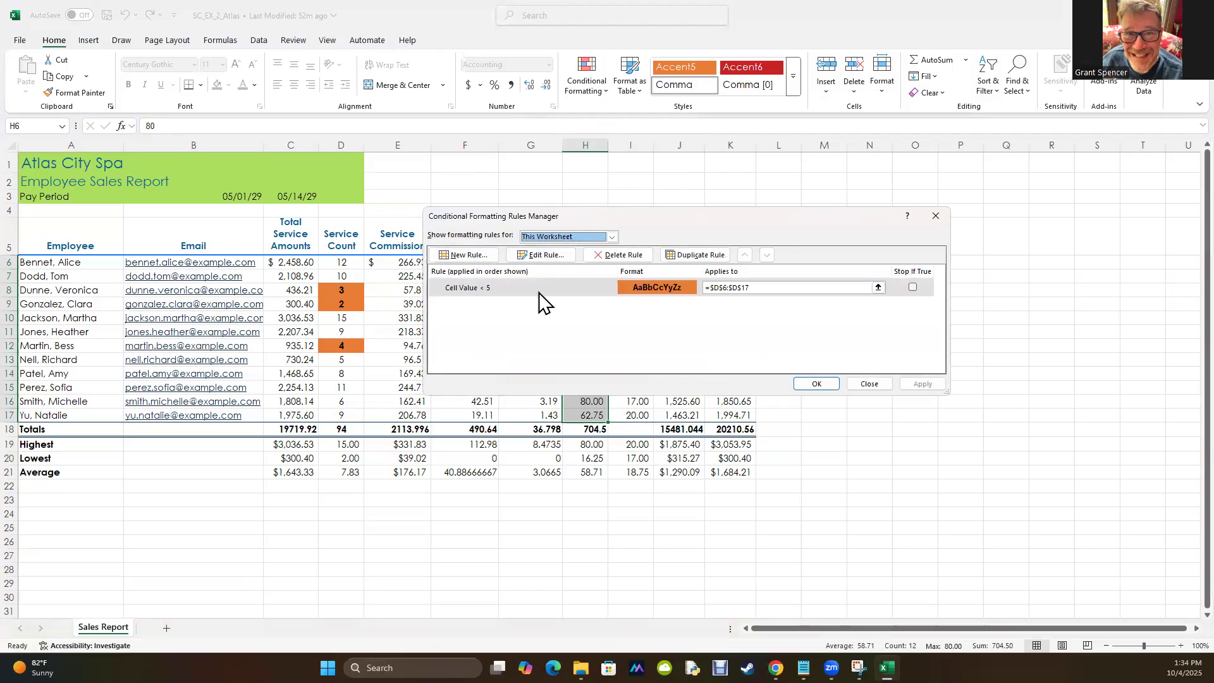
click(871, 384)
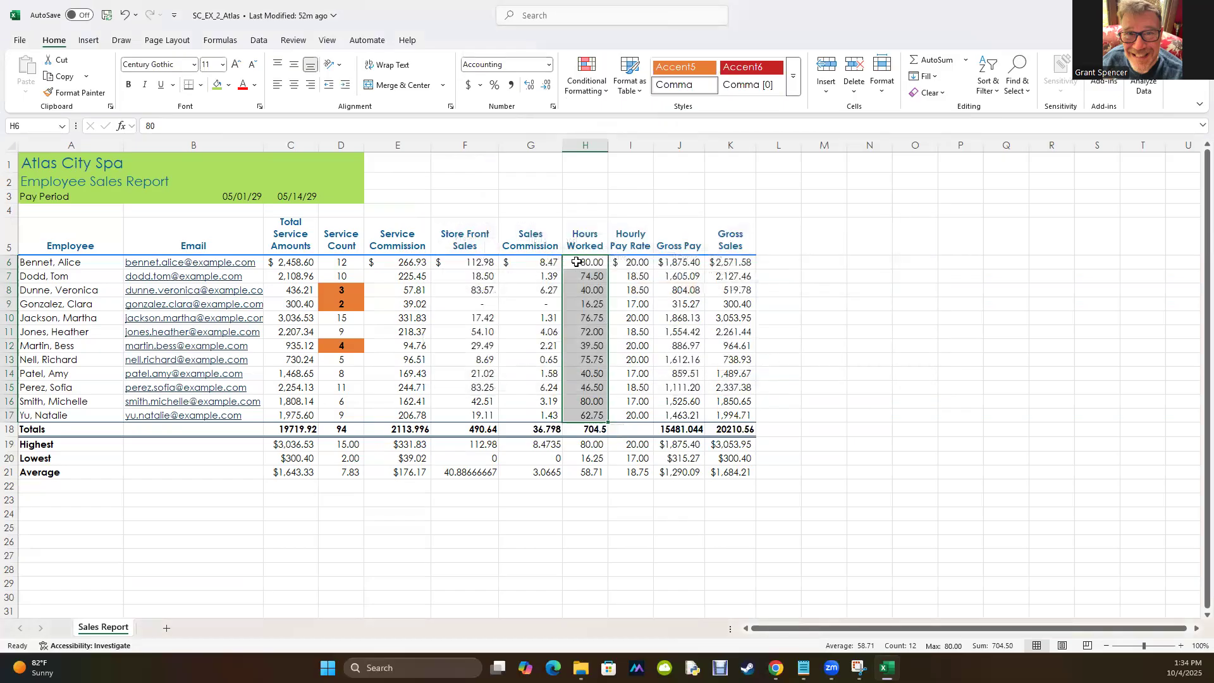
- Start a new conditional formatting rule for H6:H17 that formats only cell values greater than 70
click(588, 76)
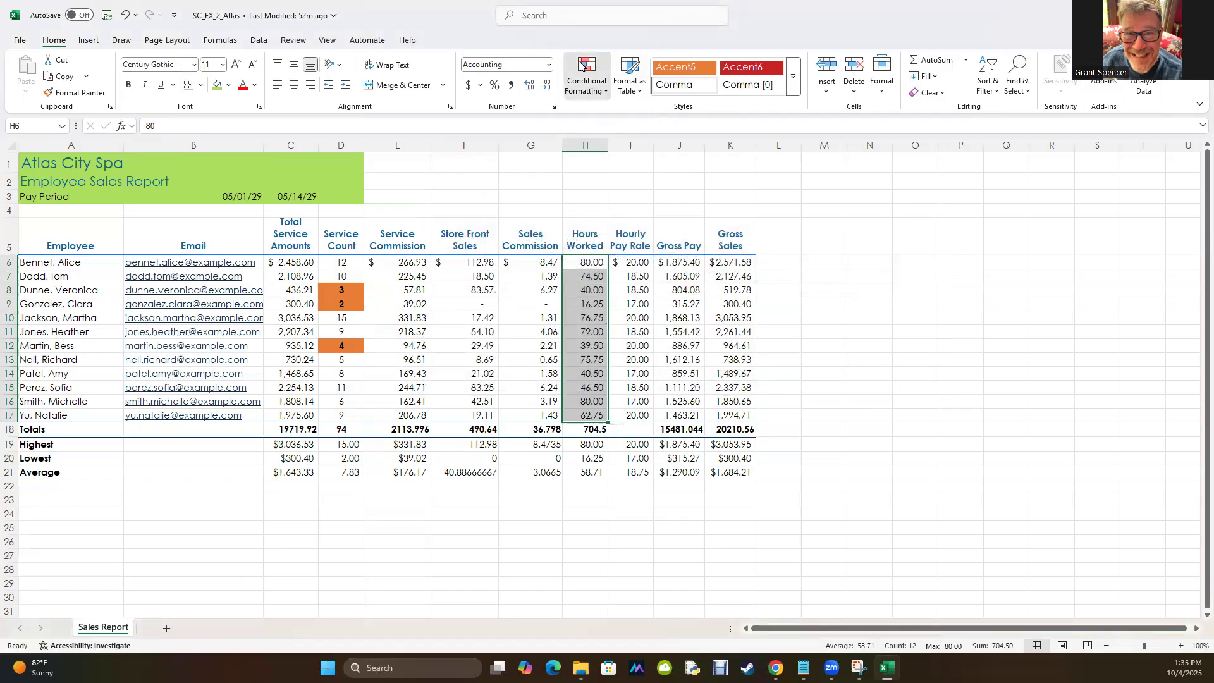
click(591, 246)
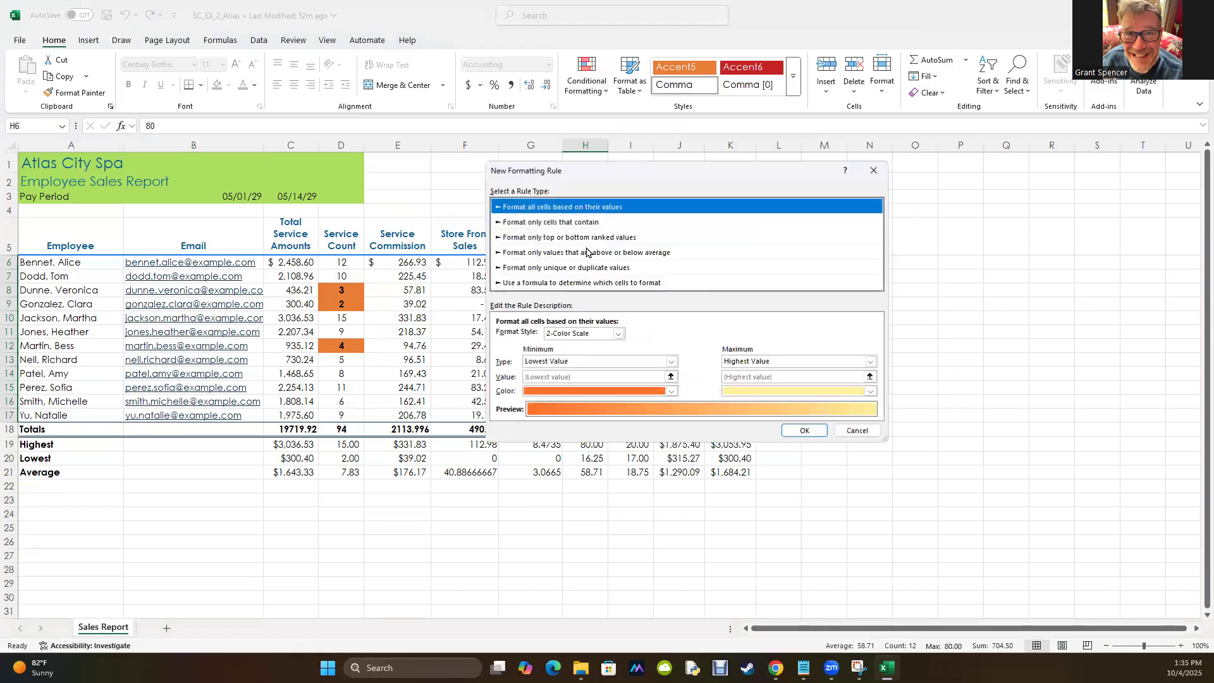
click(548, 225)
click(663, 336)
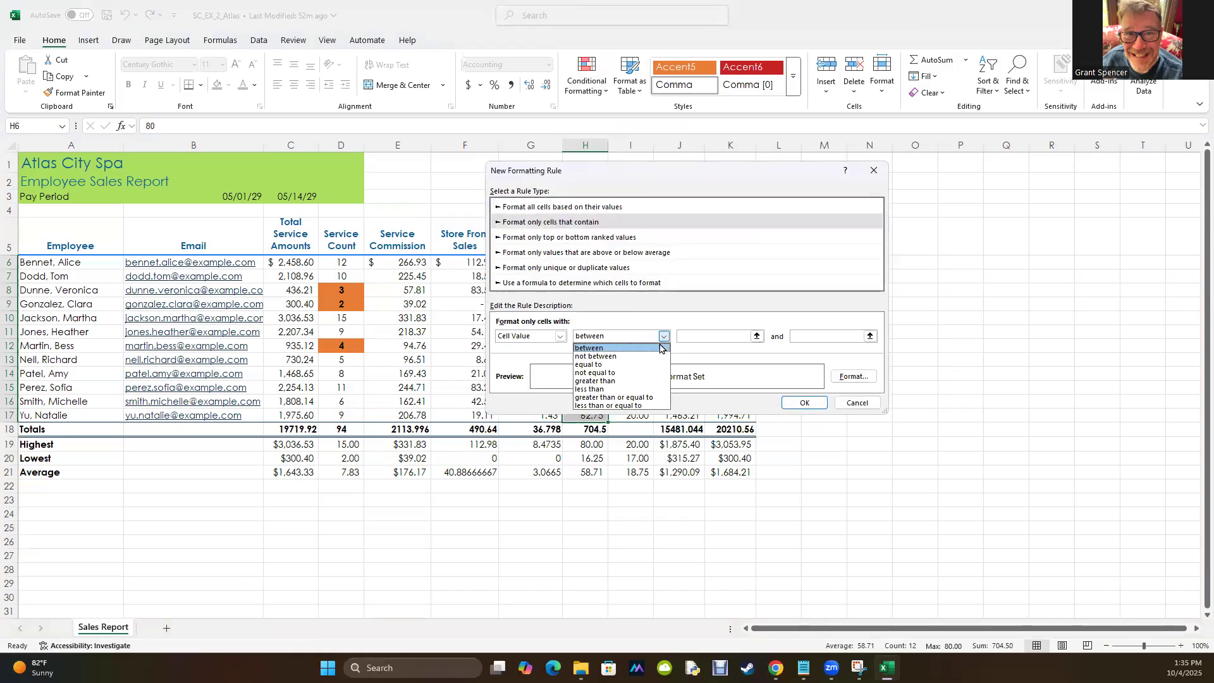
click(628, 381)
click(702, 335)
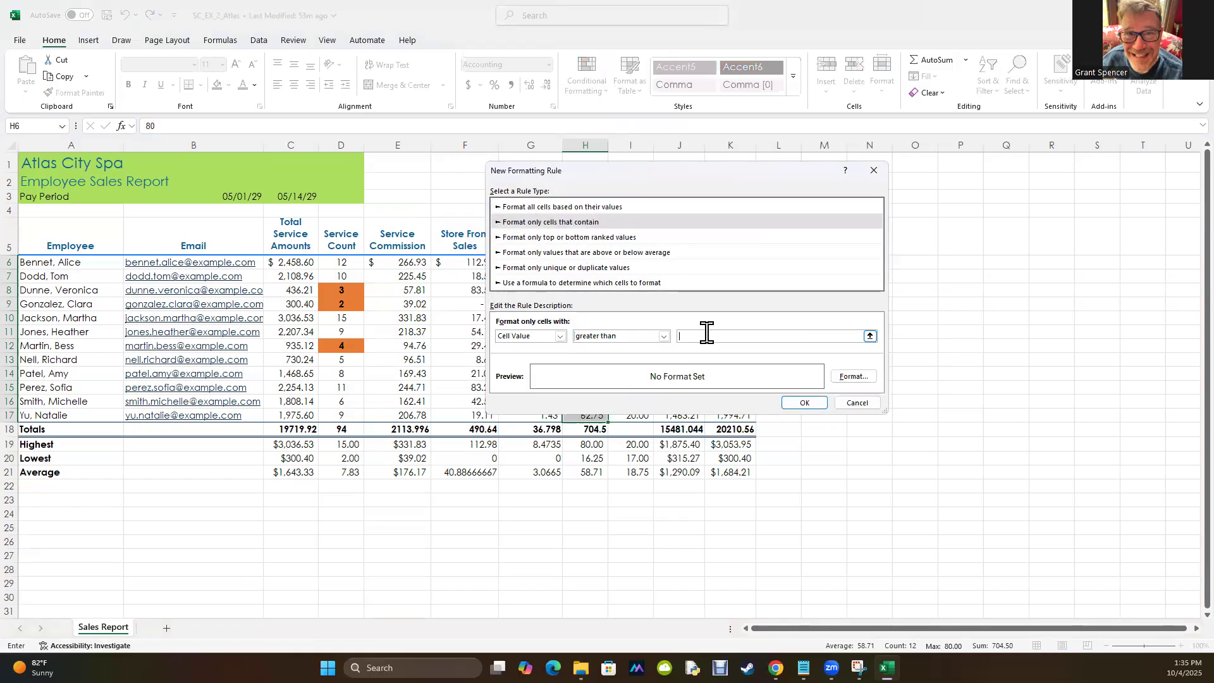
text(70)
- Set the rule's format to bold text on a bright blue fill and apply it to the hours worked
click(854, 376)
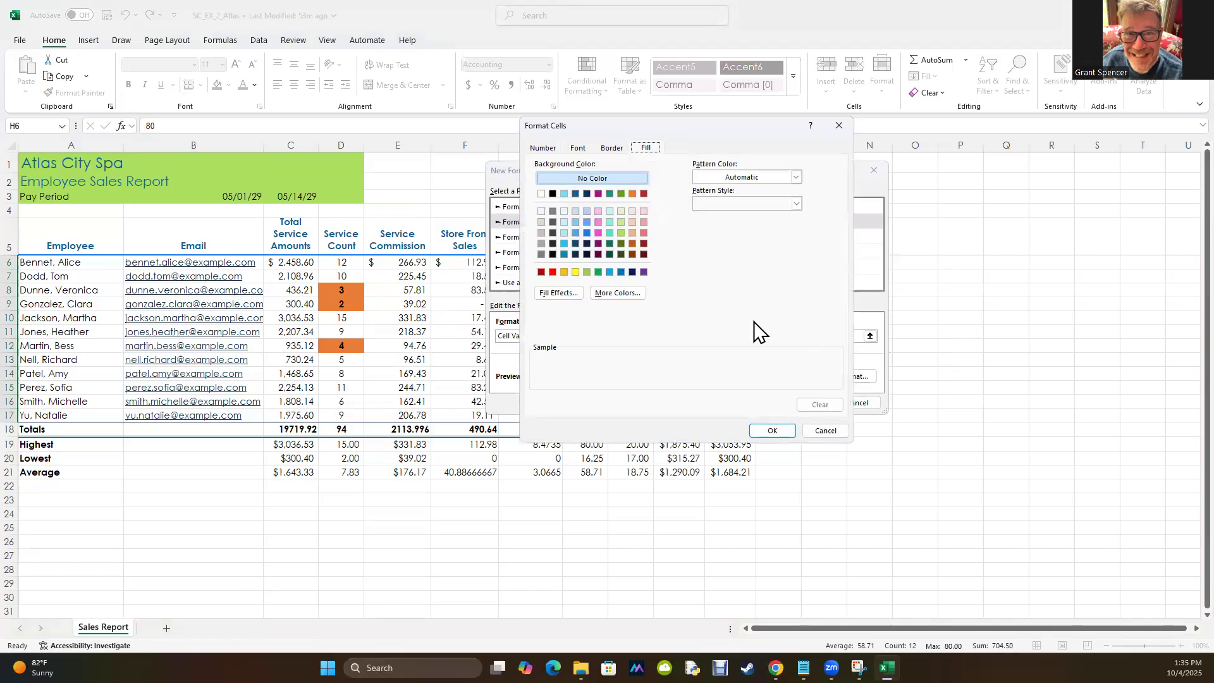
click(575, 149)
click(721, 205)
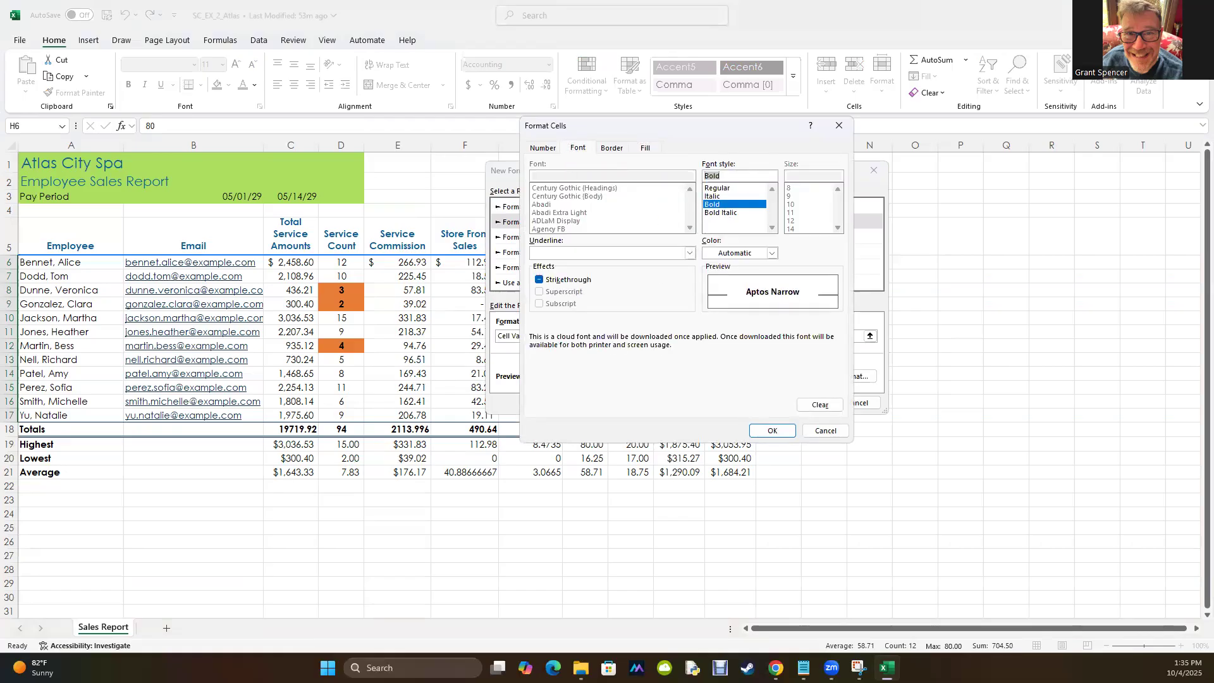
click(646, 149)
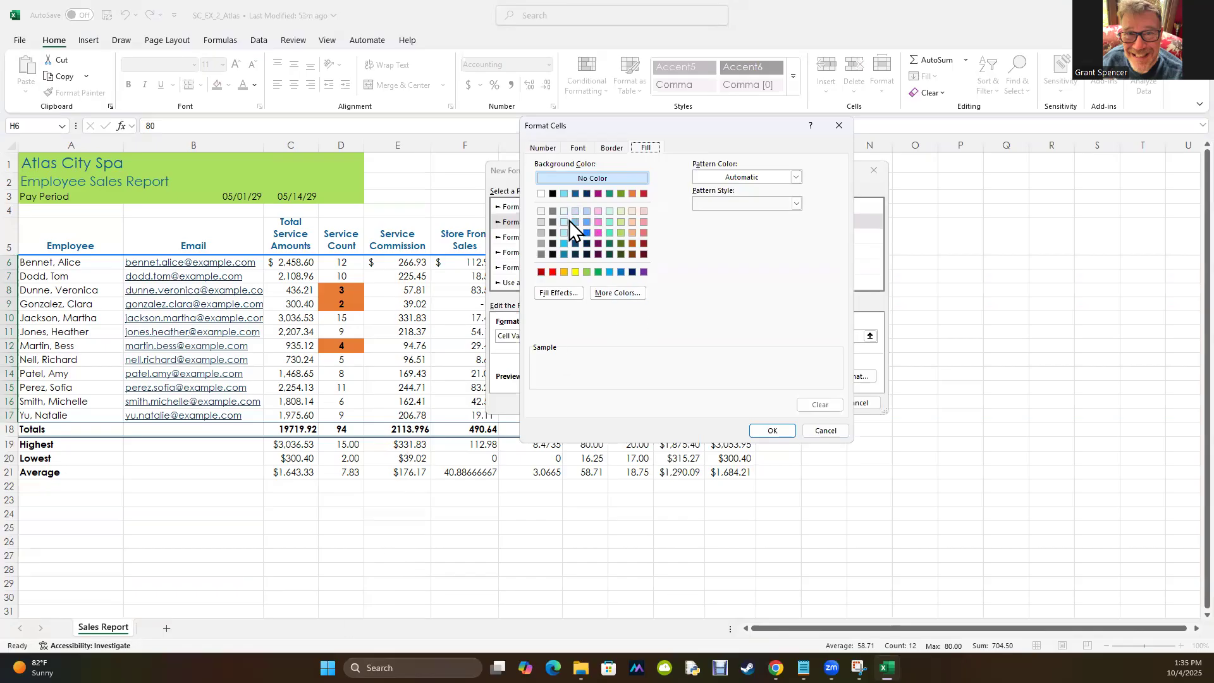
click(564, 243)
click(772, 430)
click(802, 404)
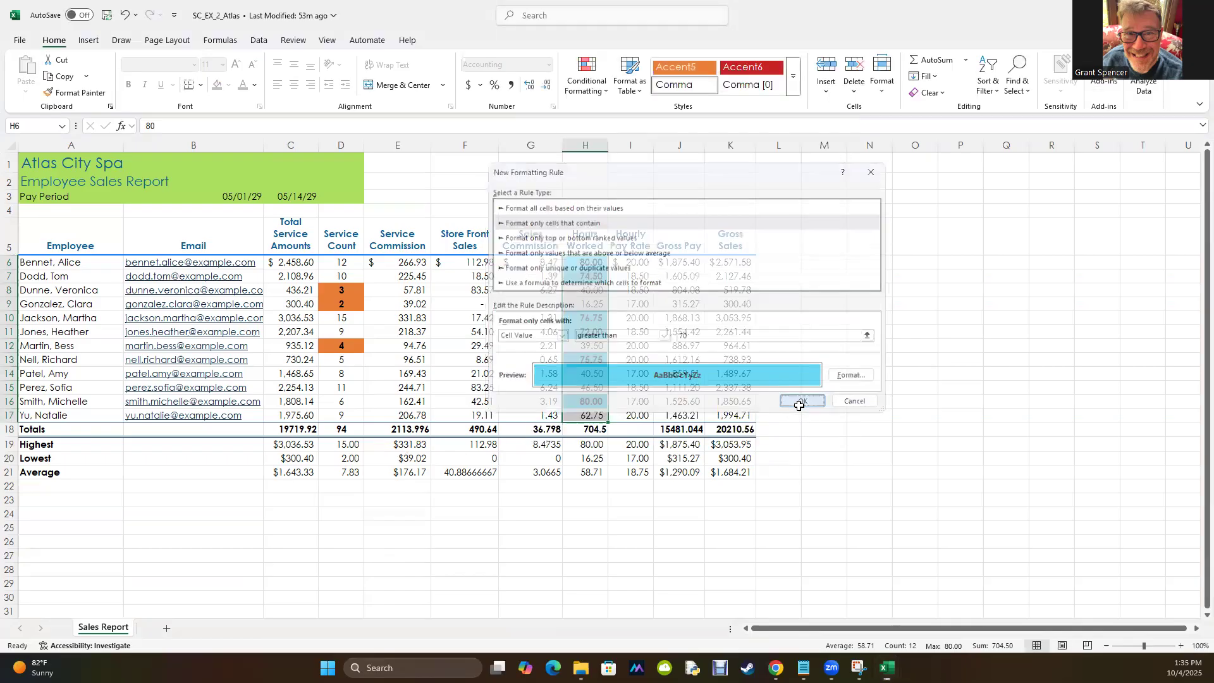
click(471, 569)
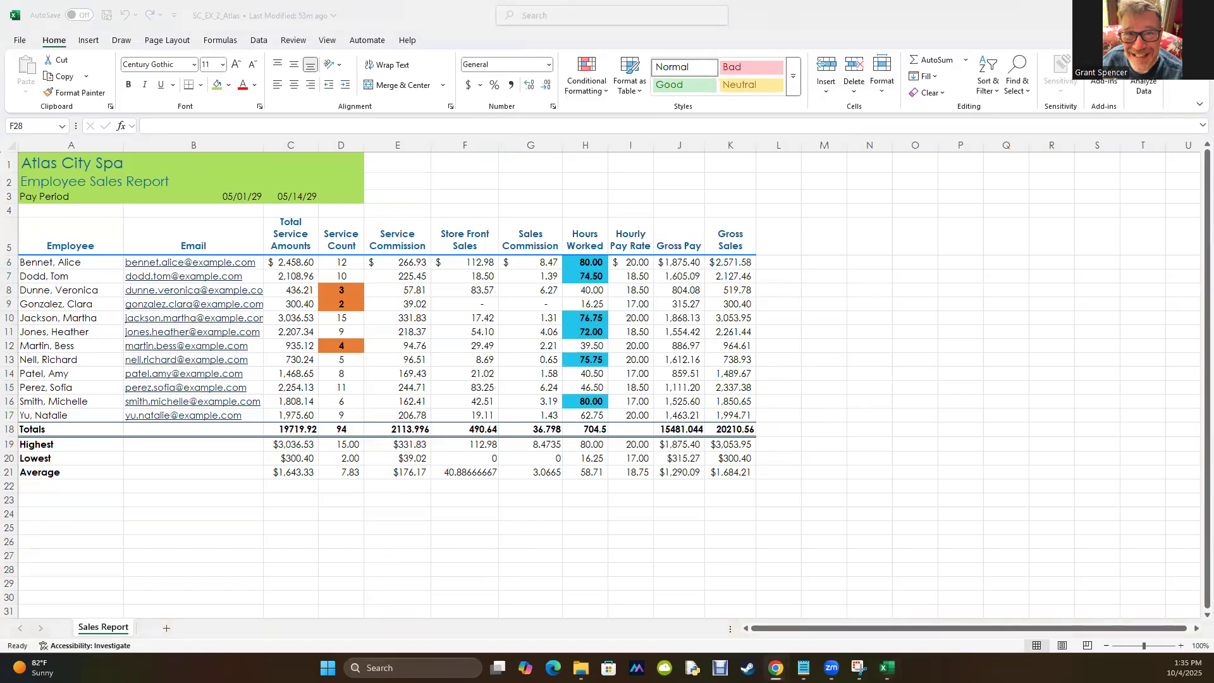
- Read the conditional formatting operators table in the MindTap browser textbook, advance to the column width and row height page, and return to Excel
drag(0, 43, 618, 43)
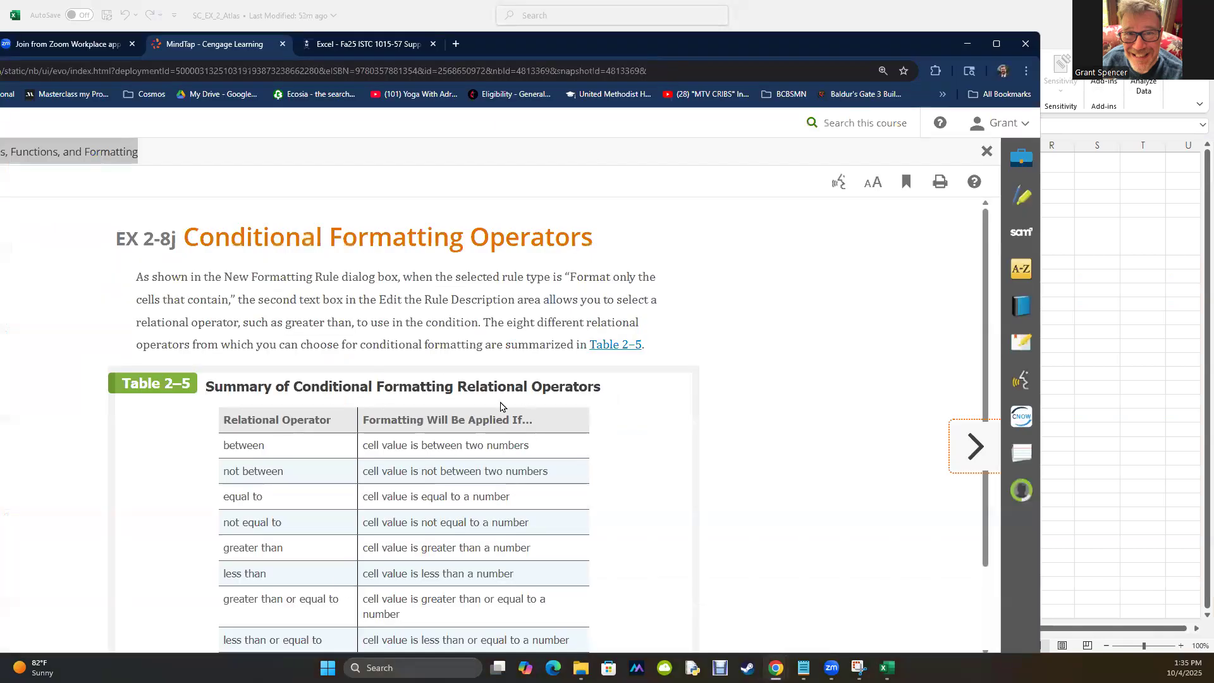
scroll(428, 412, down, 2)
scroll(415, 420, up, 1)
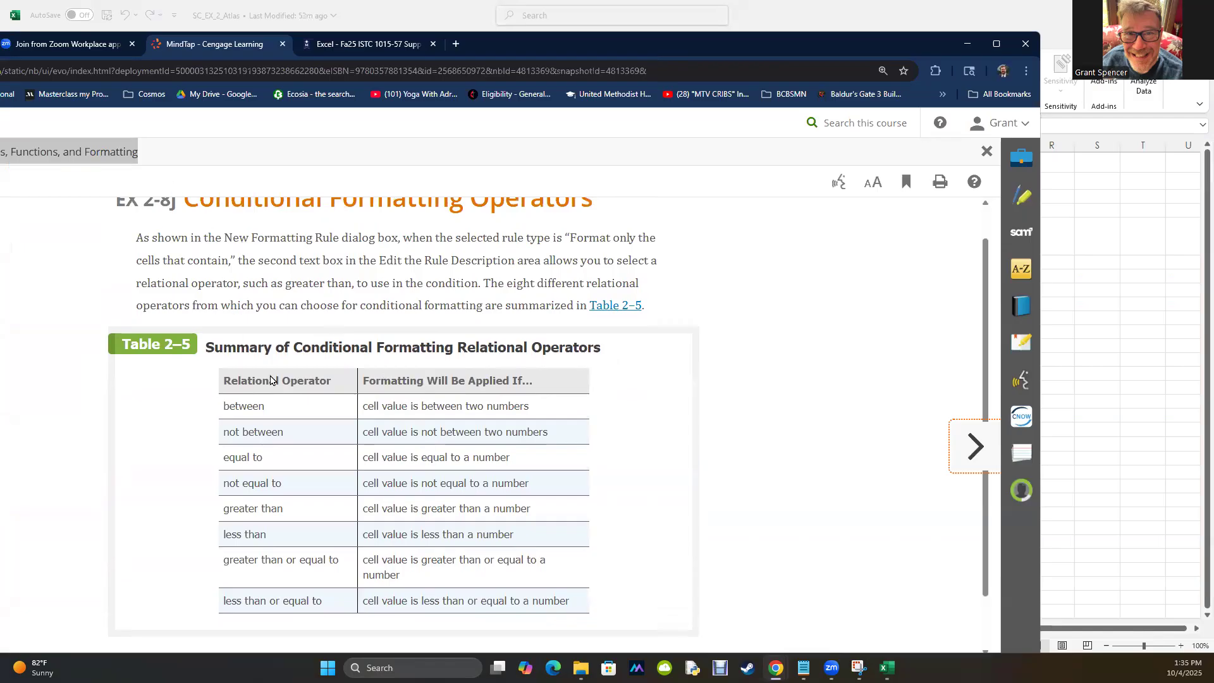
scroll(322, 437, down, 1)
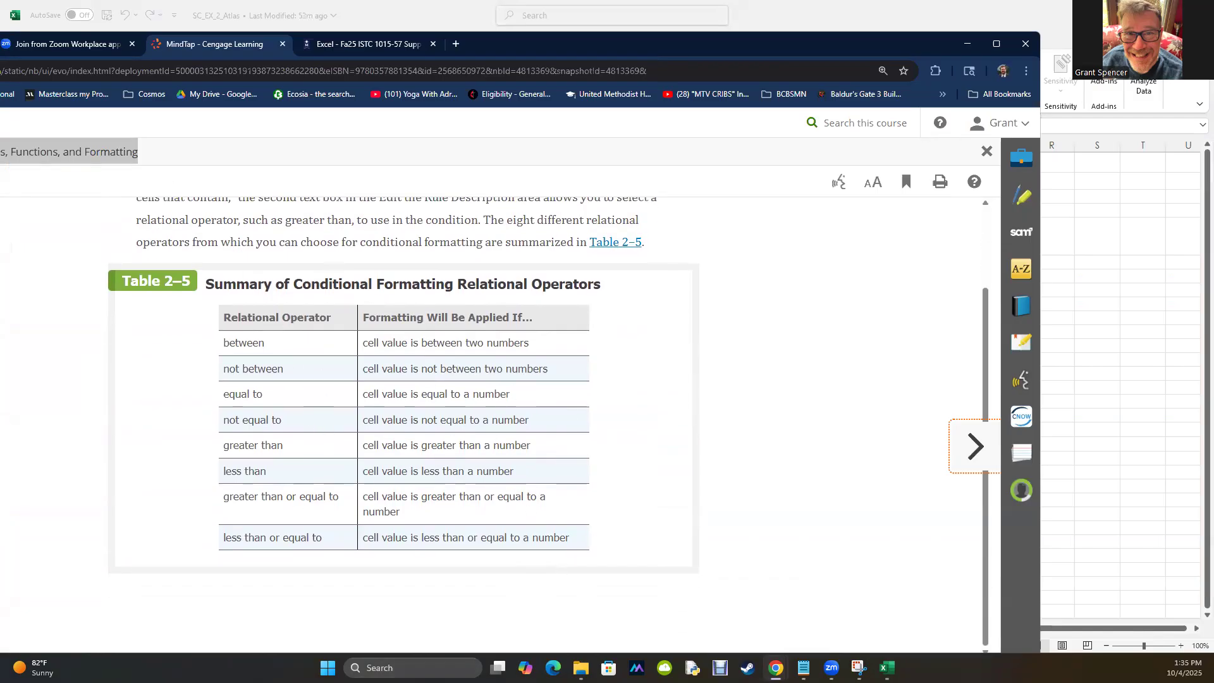
click(972, 453)
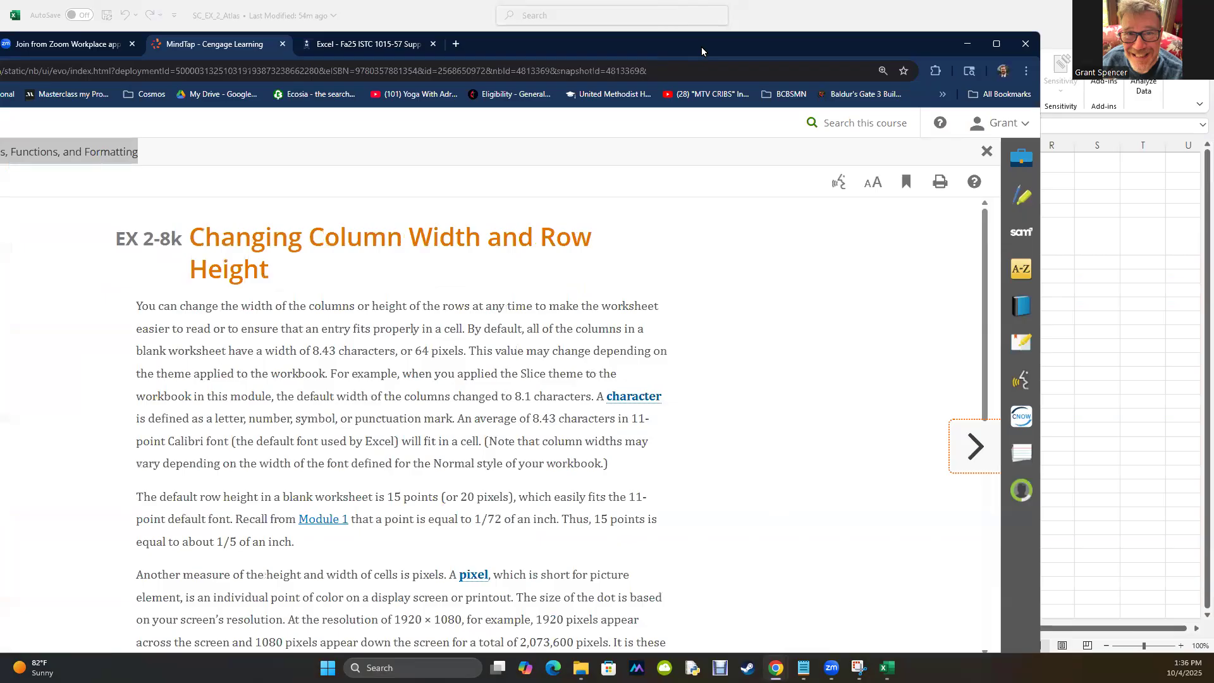
key(alt+Tab)
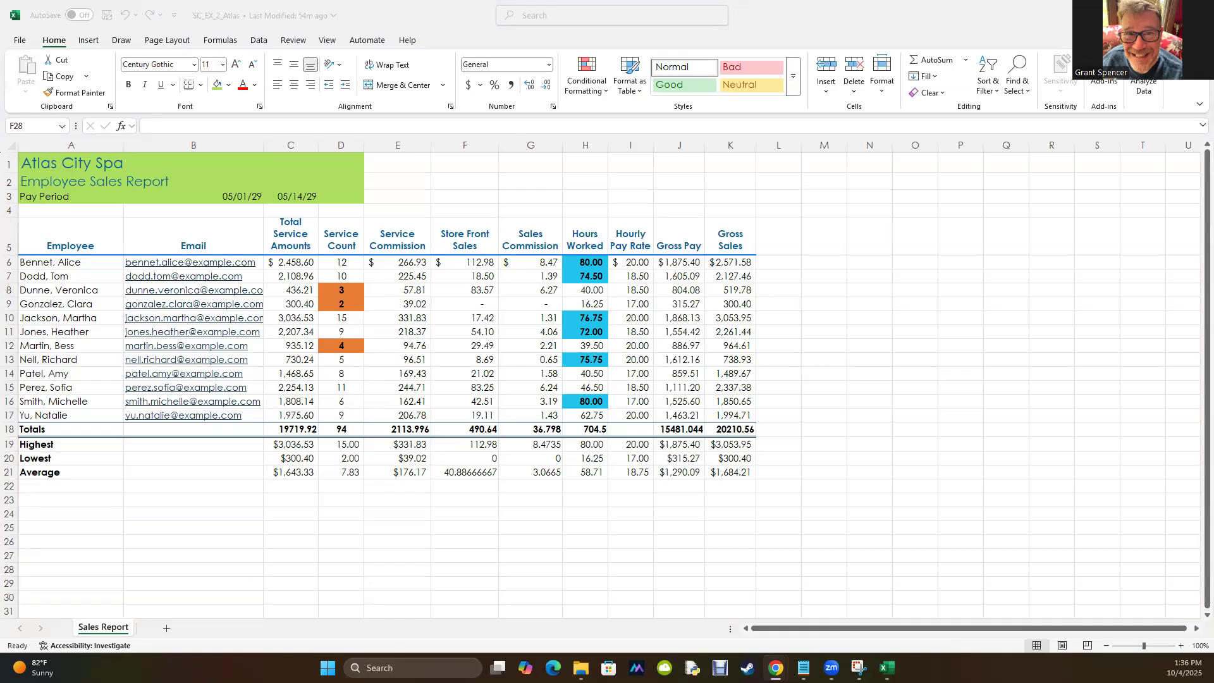
- Narrow the Email column B until its addresses are cut off
click(170, 141)
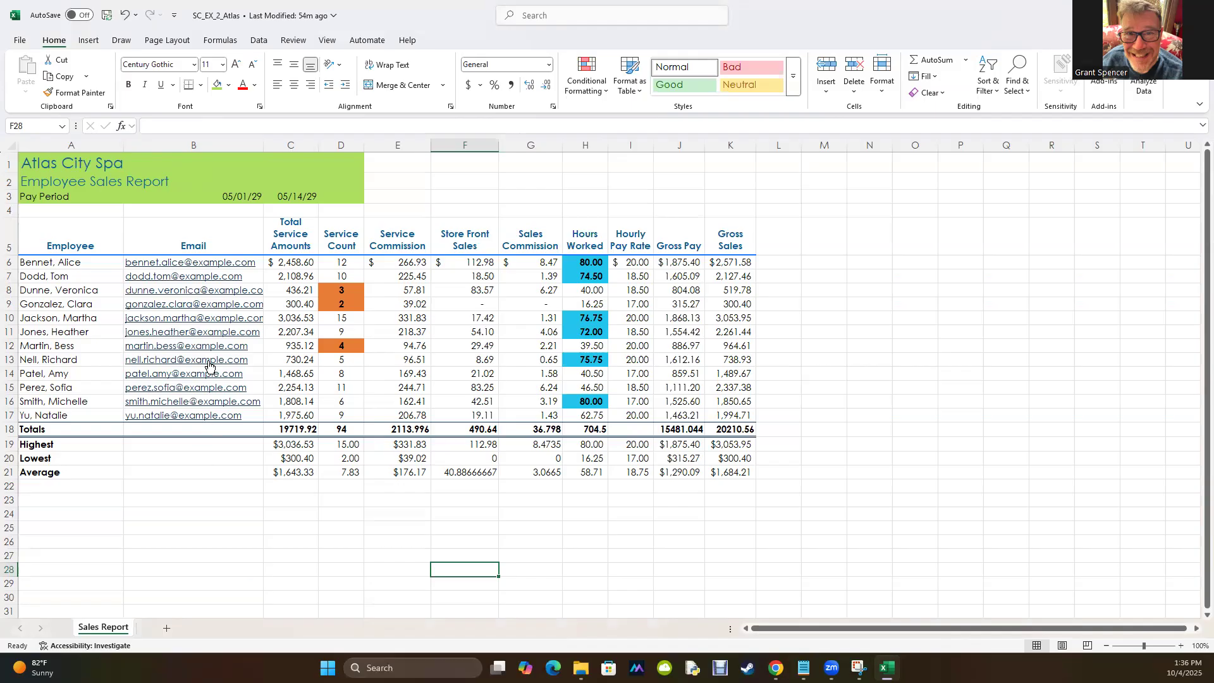
drag(259, 143, 218, 142)
click(107, 512)
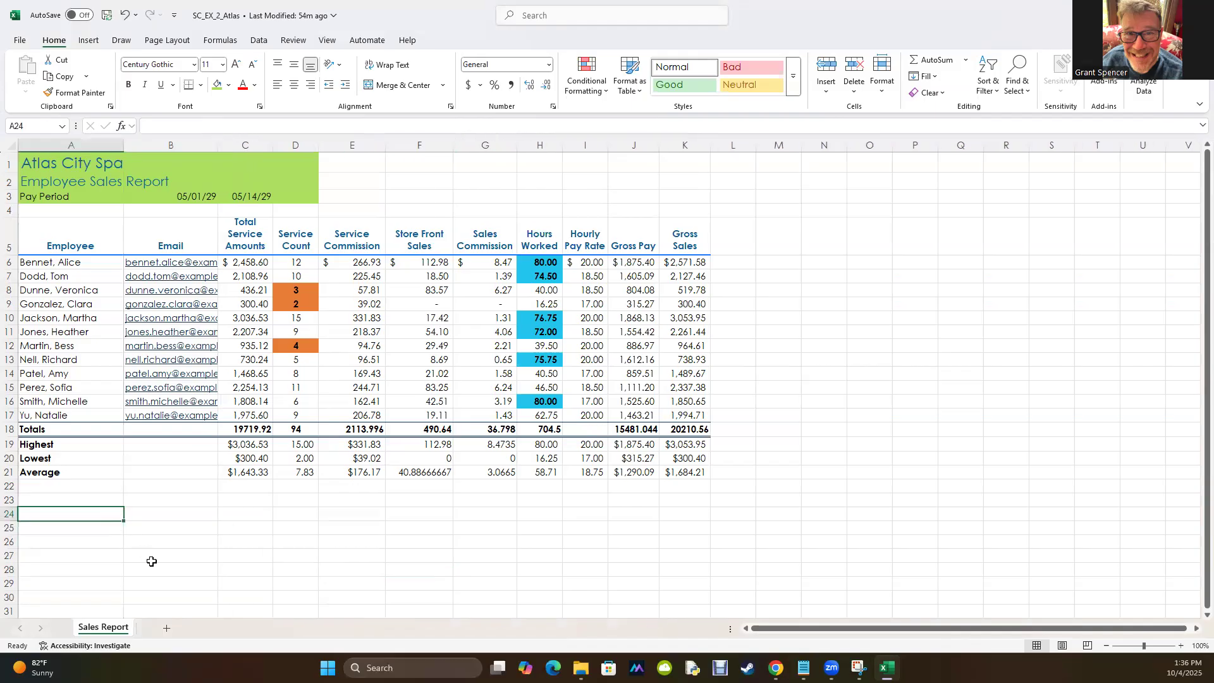
- Autofit the Email column B to its contents and widen it slightly to 31.63 (258 pixels)
click(185, 145)
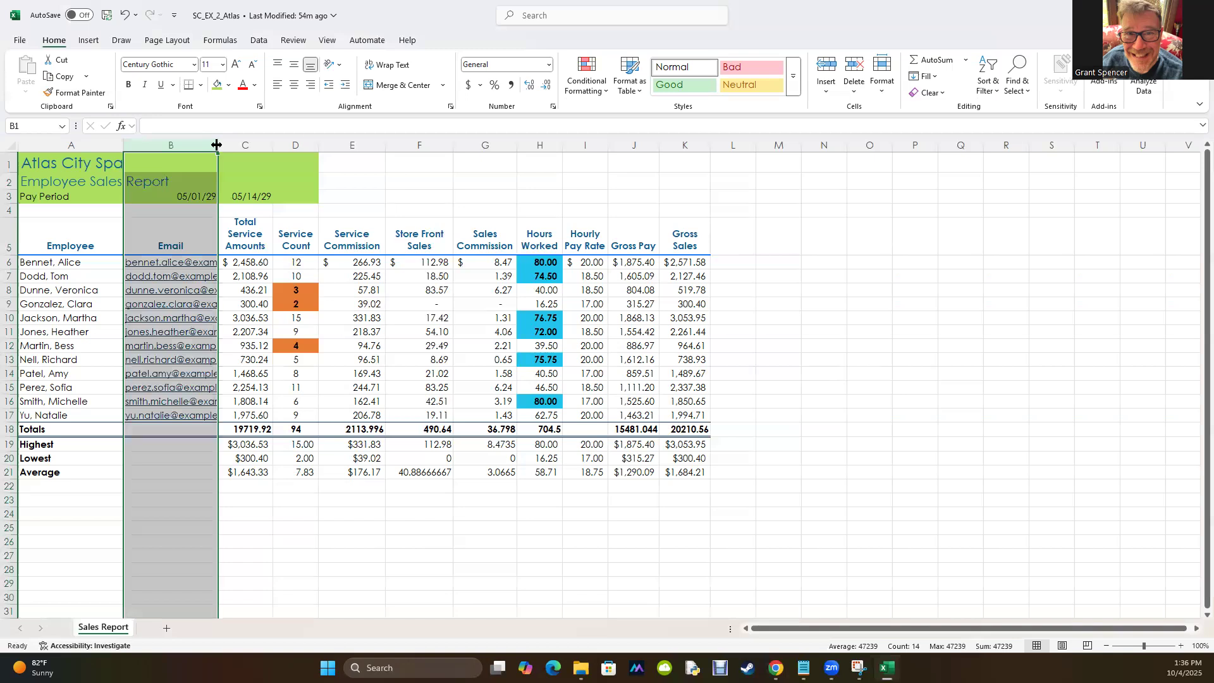
double_click(216, 144)
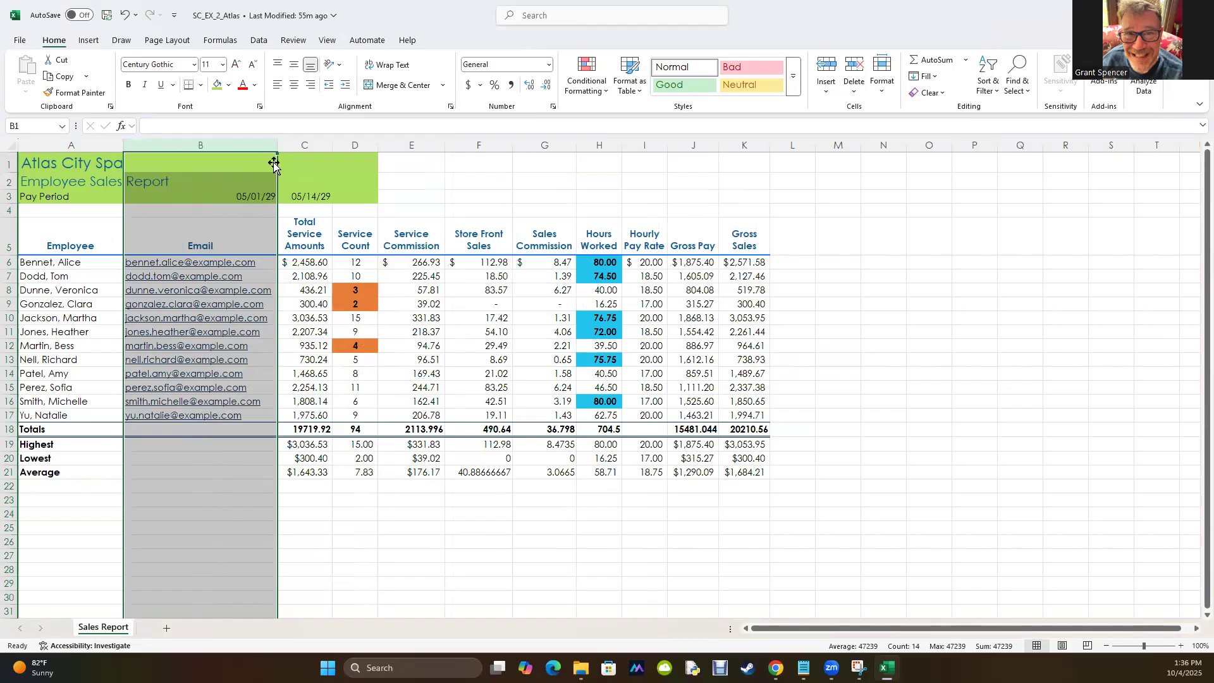
mouse_move(277, 147)
mouse_down()
mouse_move(306, 143)
mouse_move(281, 139)
mouse_up()
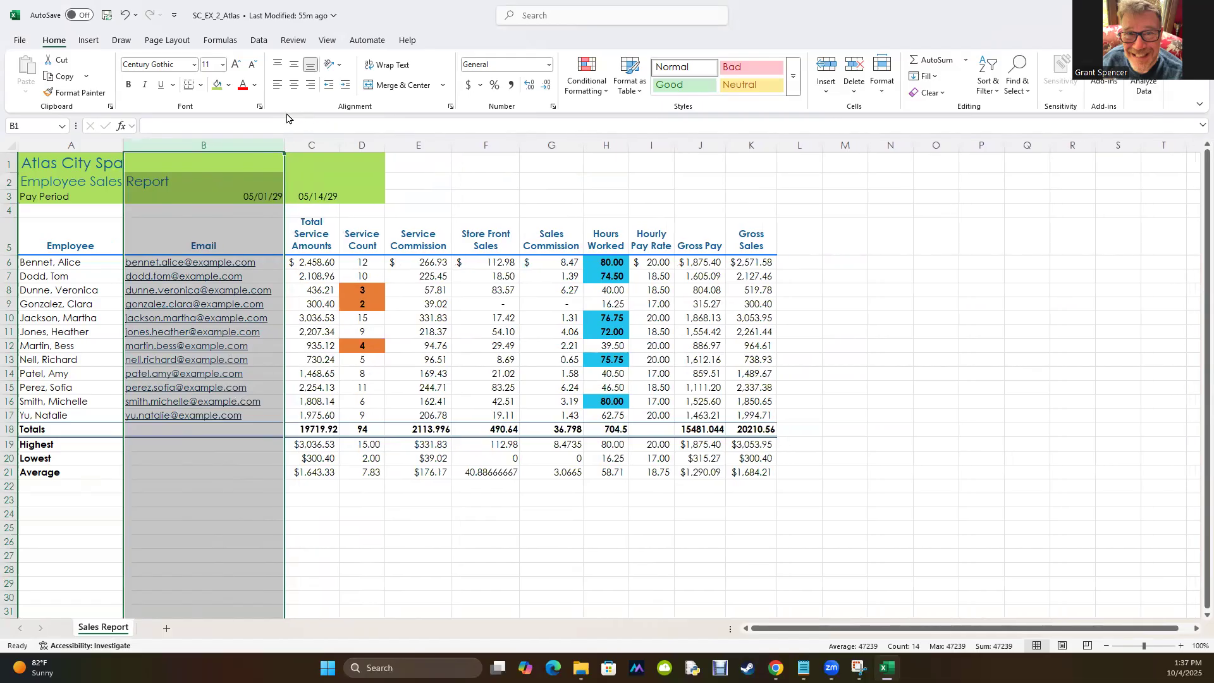
drag(283, 144, 288, 144)
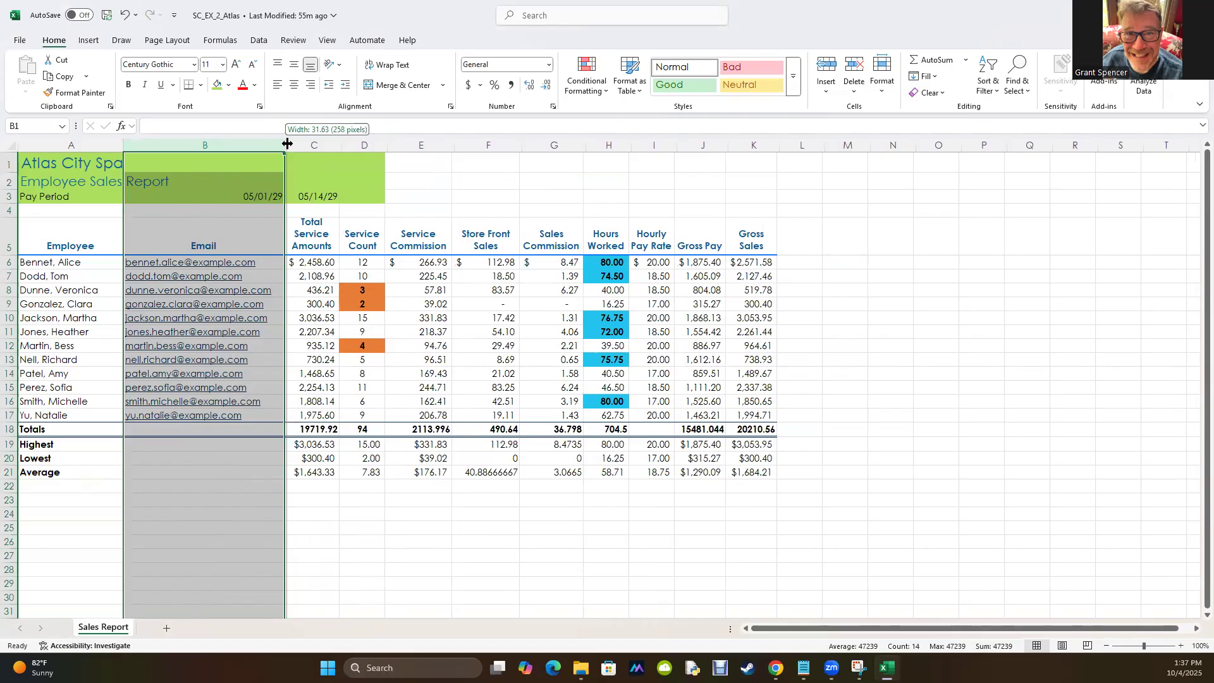
- Set Email column B to width 31.63, and widen columns C, E, F, G, I, J and K together to one uniform width
drag(288, 145, 288, 144)
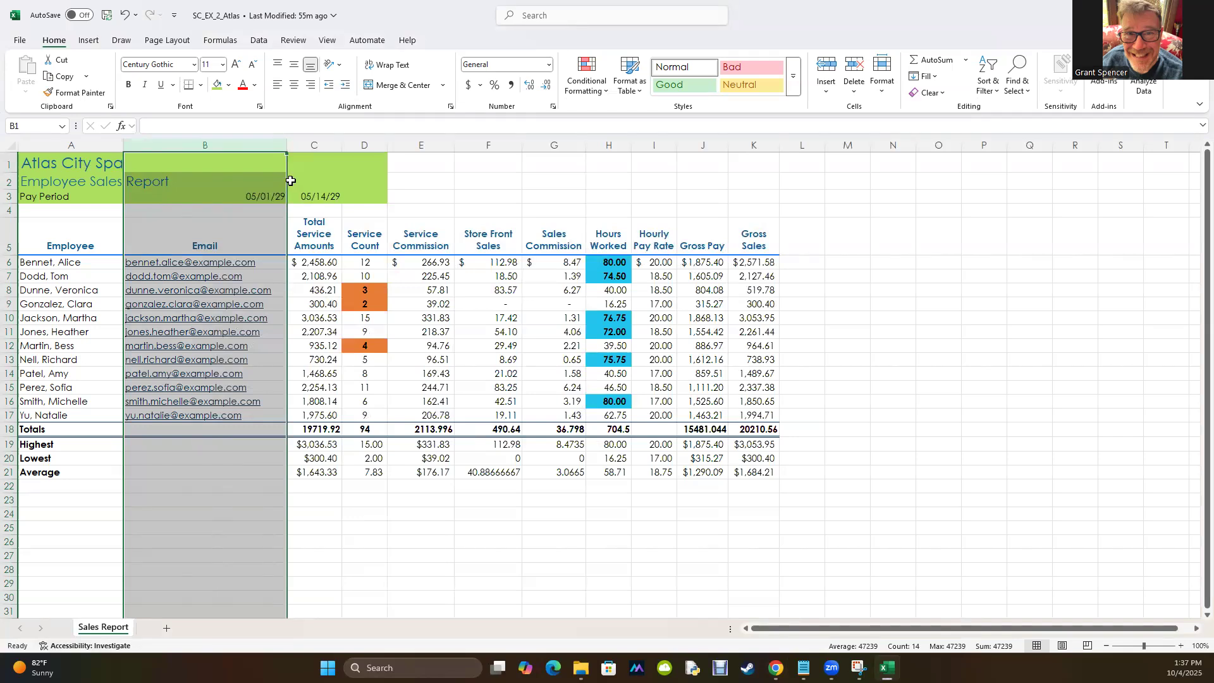
click(317, 145)
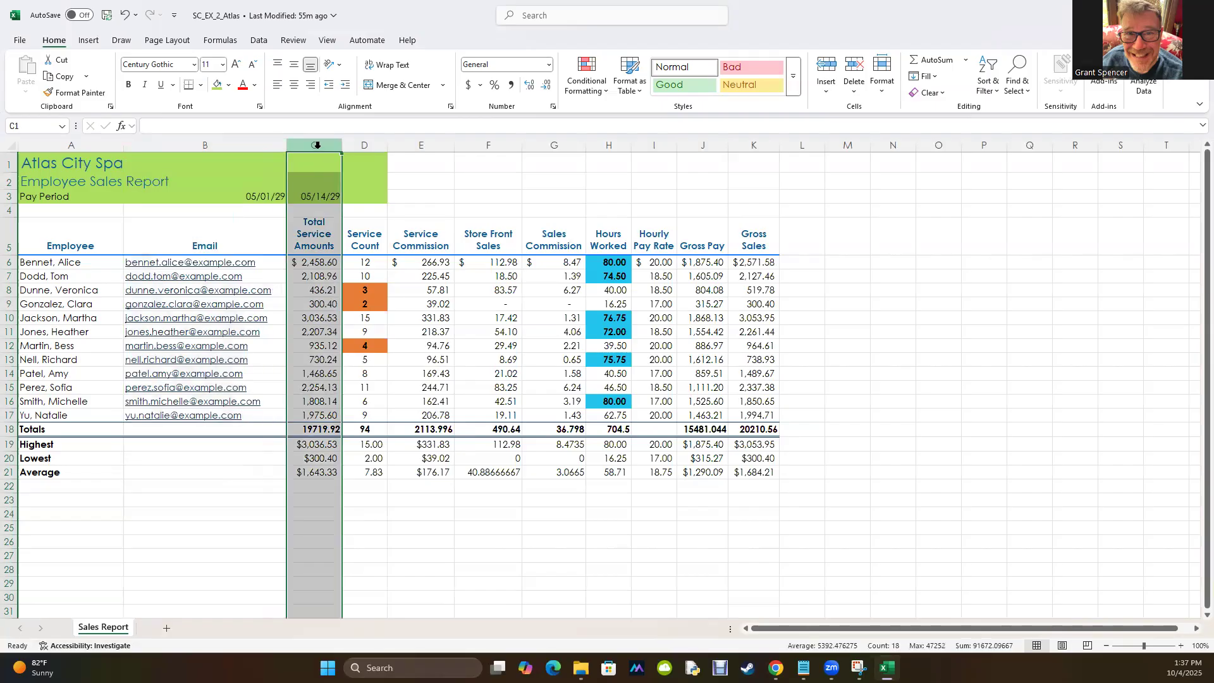
ctrl+click(421, 145)
ctrl+click(488, 145)
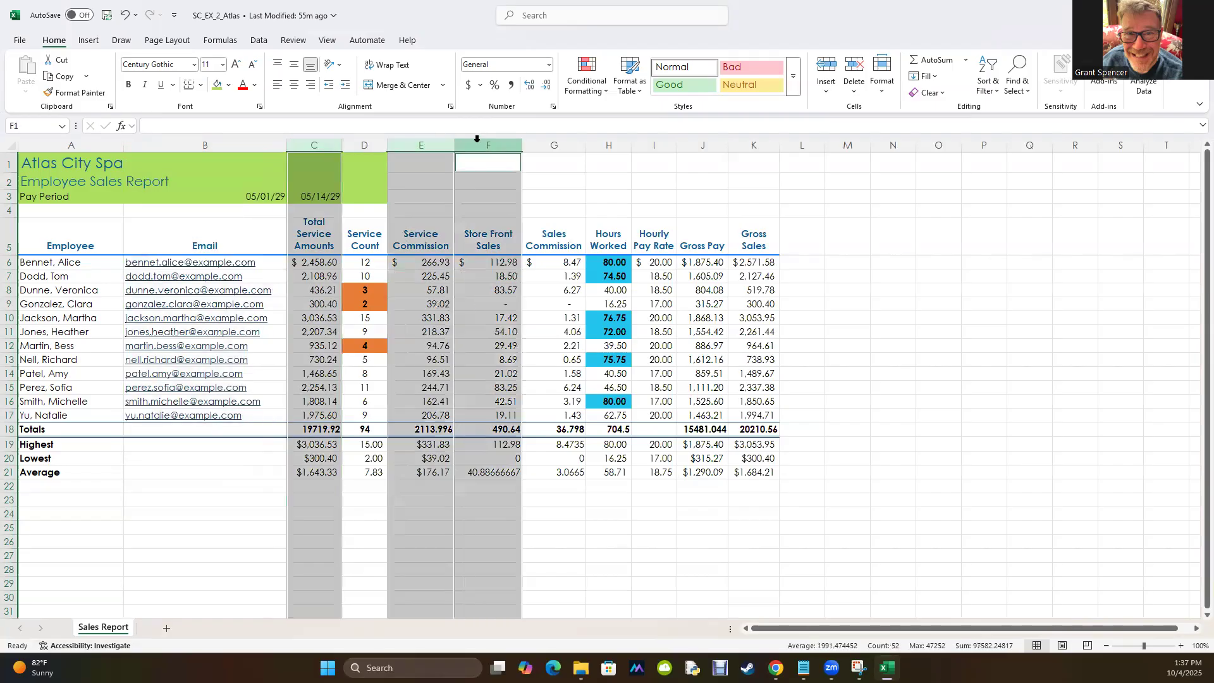
ctrl+click(545, 139)
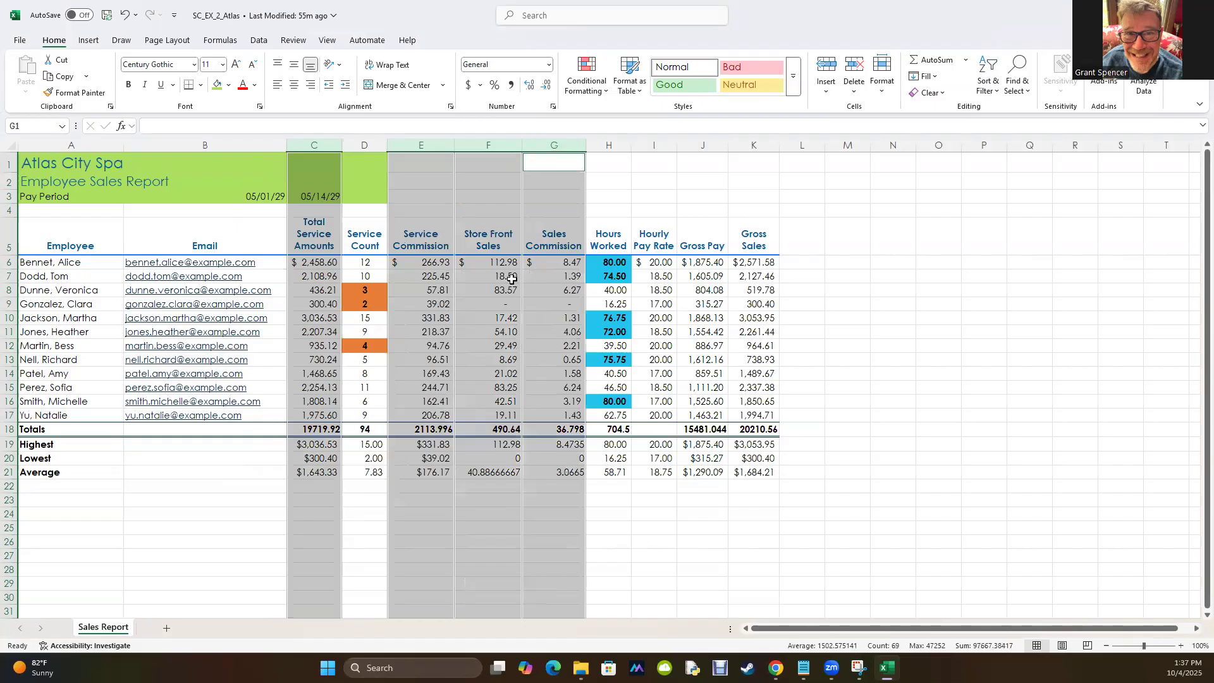
ctrl+click(654, 145)
ctrl+click(705, 145)
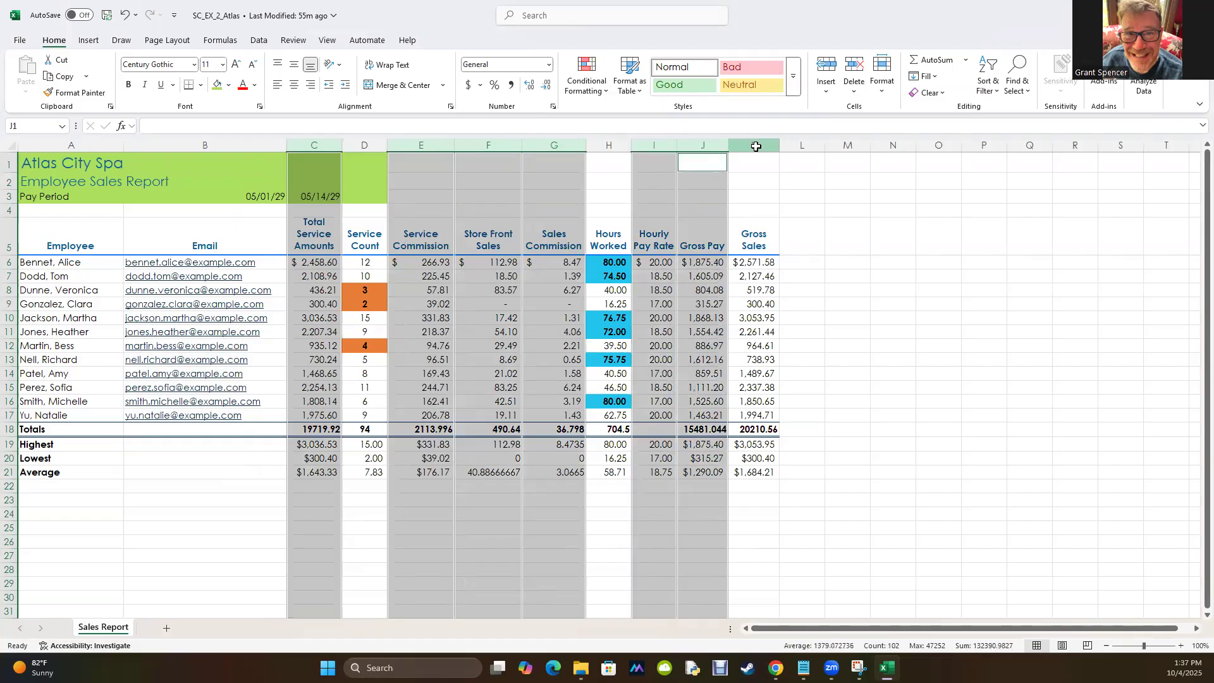
ctrl+click(753, 144)
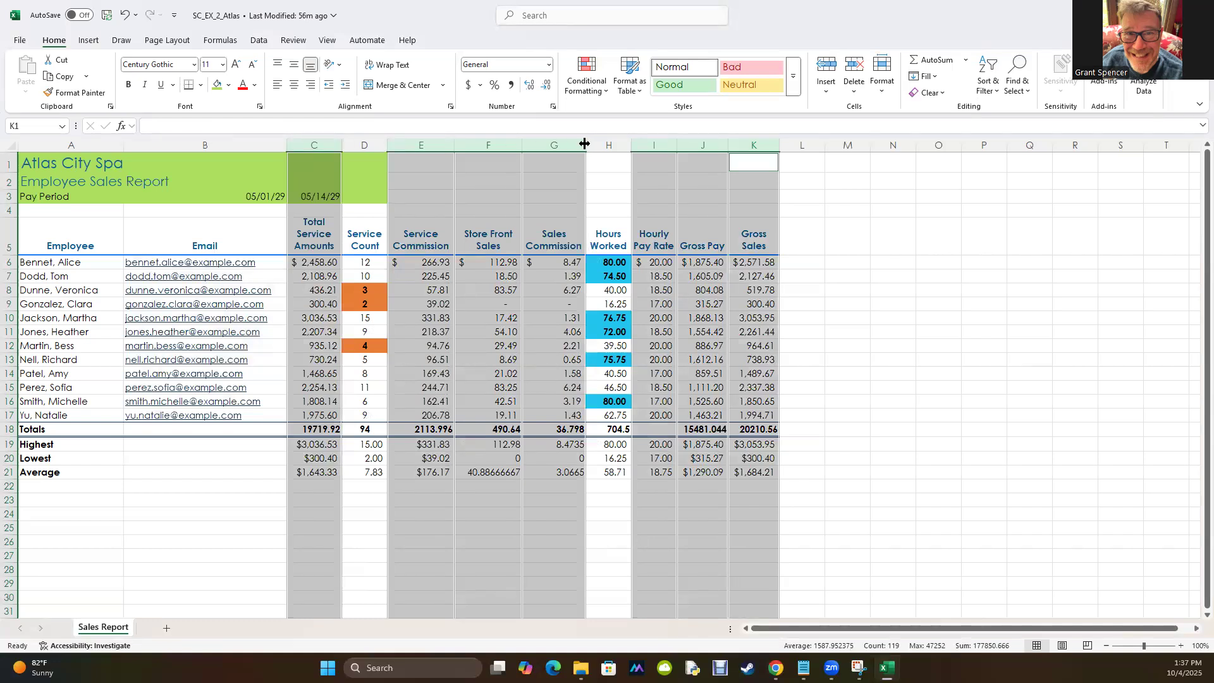
drag(584, 144, 585, 145)
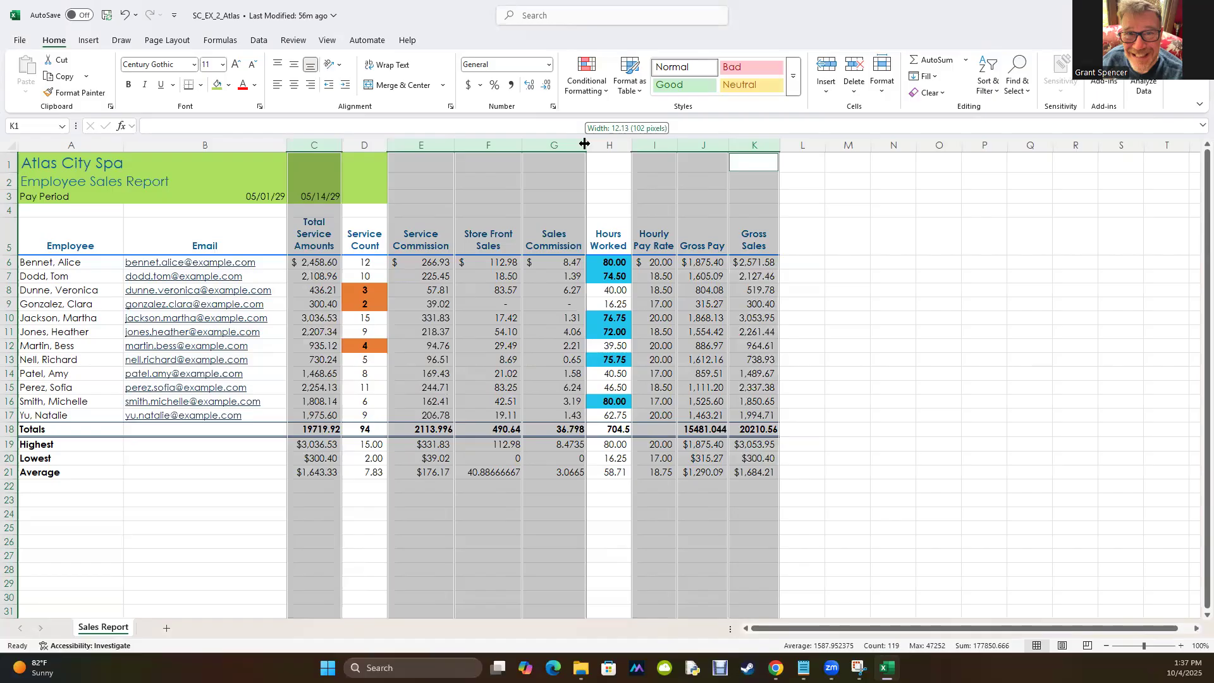
drag(585, 144, 608, 144)
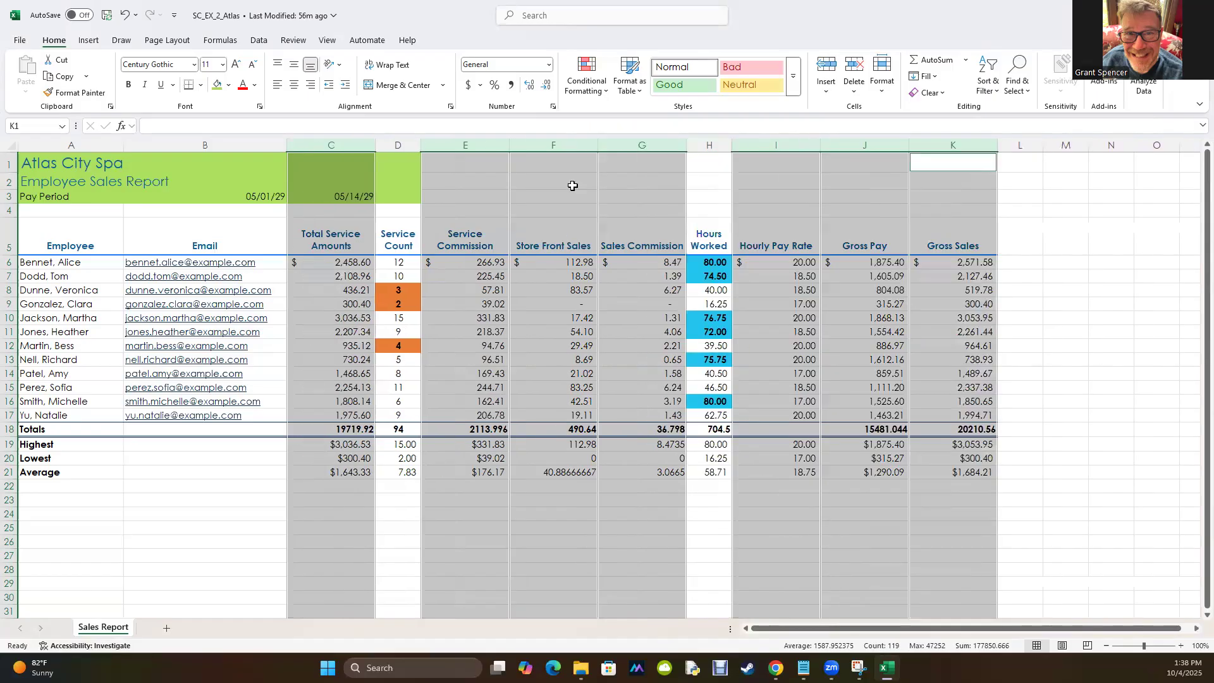
click(243, 547)
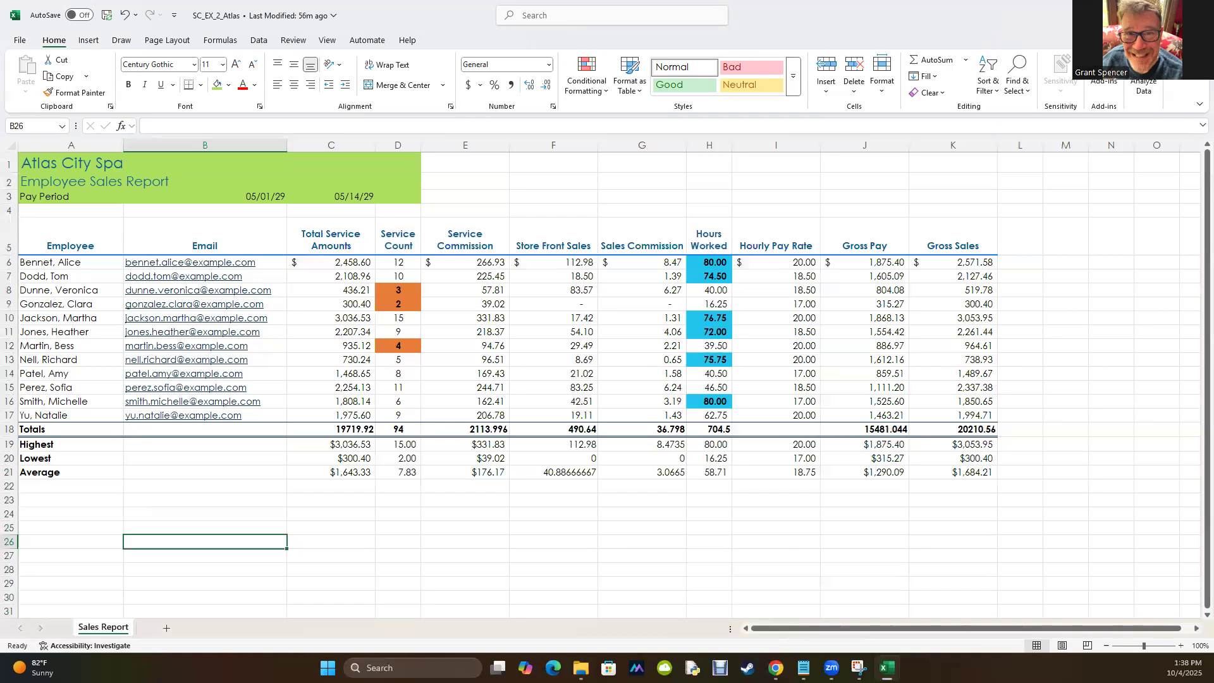
- Widen the Service Count column D and Hours Worked column H together until each heading fits on a single line
click(386, 145)
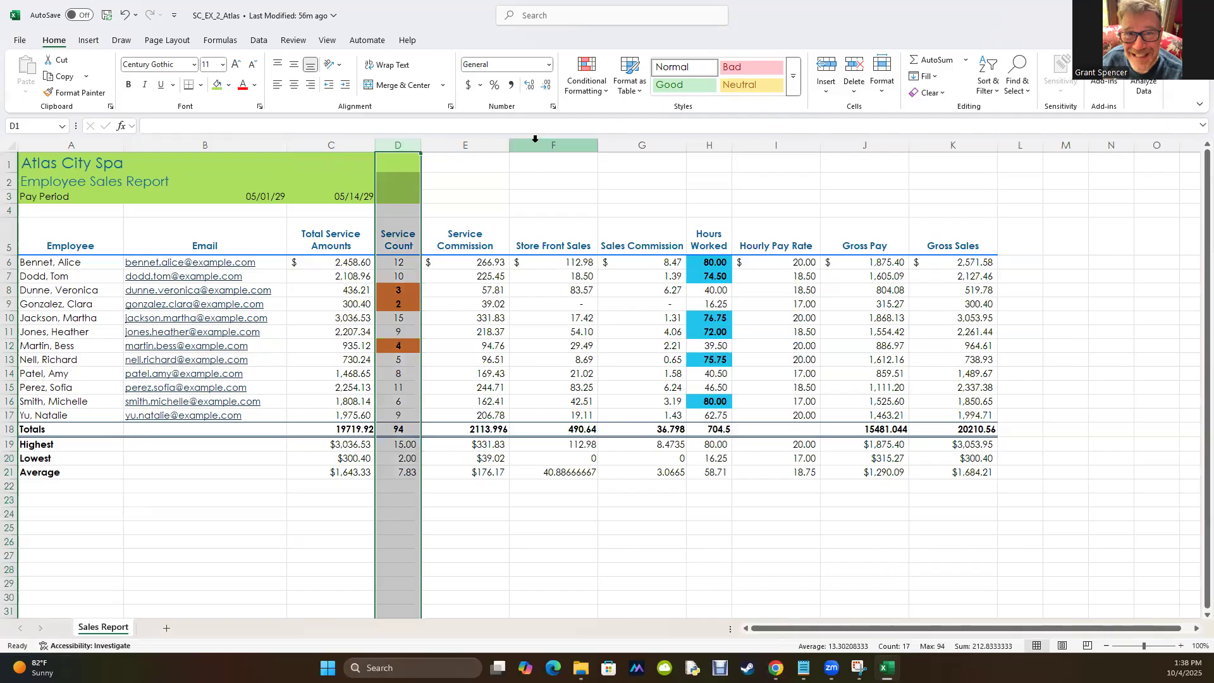
ctrl+click(704, 144)
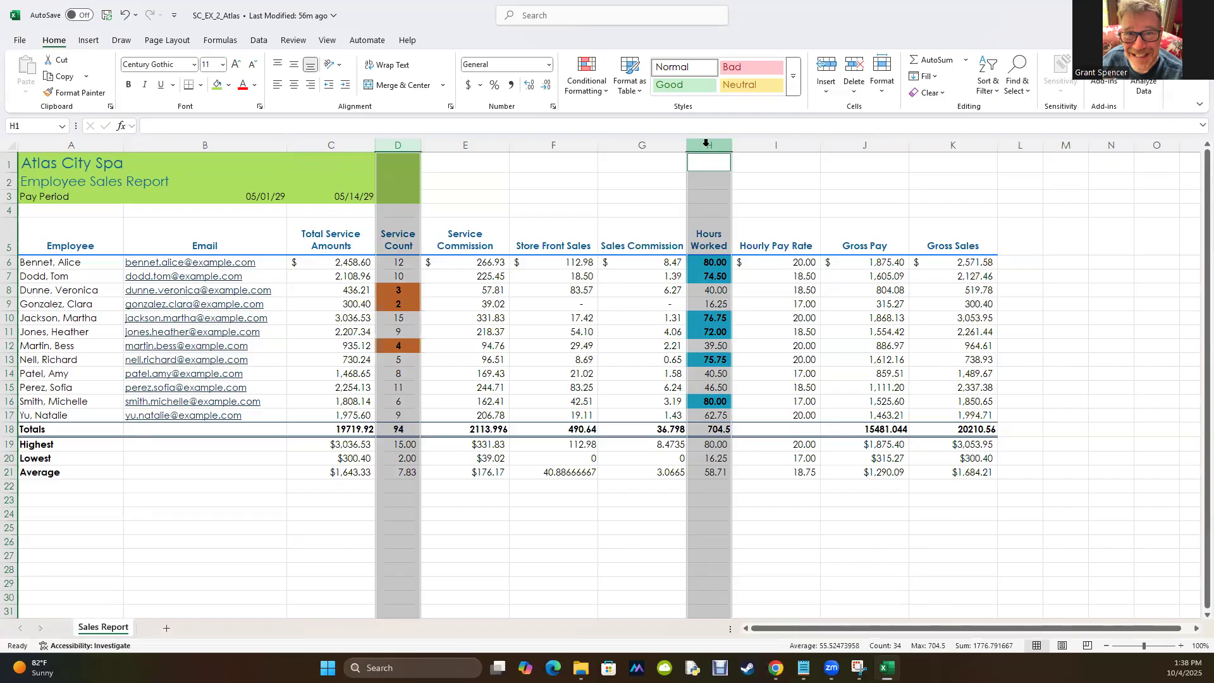
drag(730, 143, 753, 147)
click(288, 528)
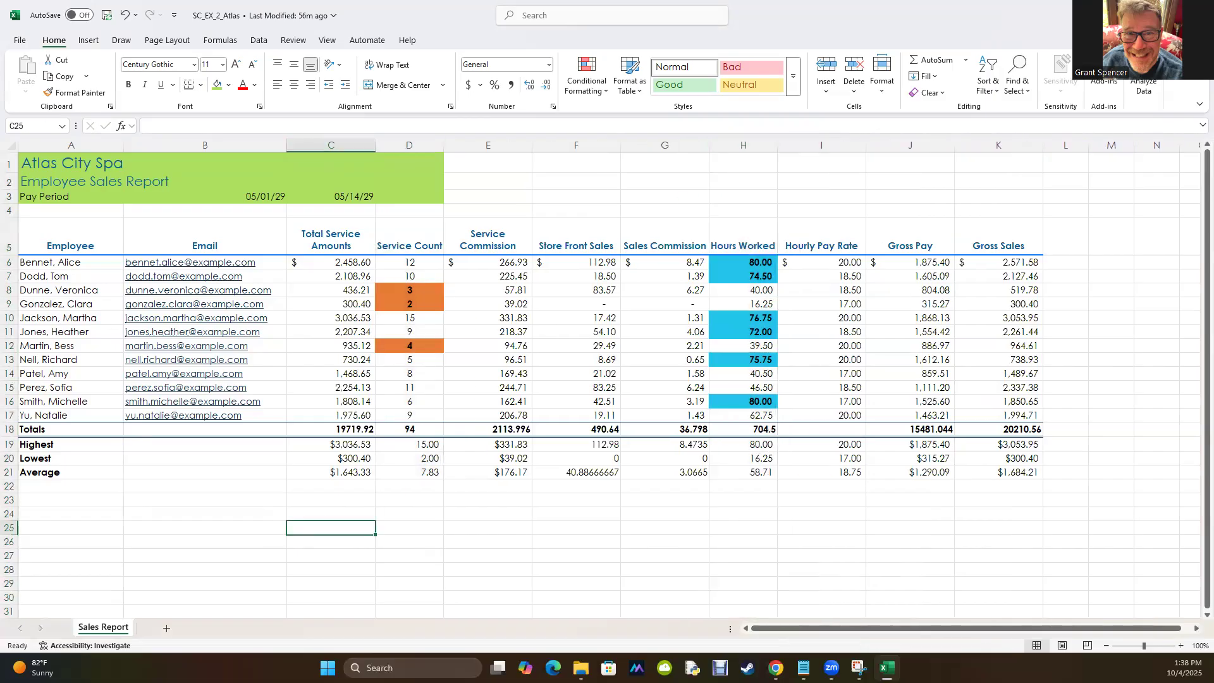
- Increase the height of the column headings row 5 slightly
key(alt+Tab)
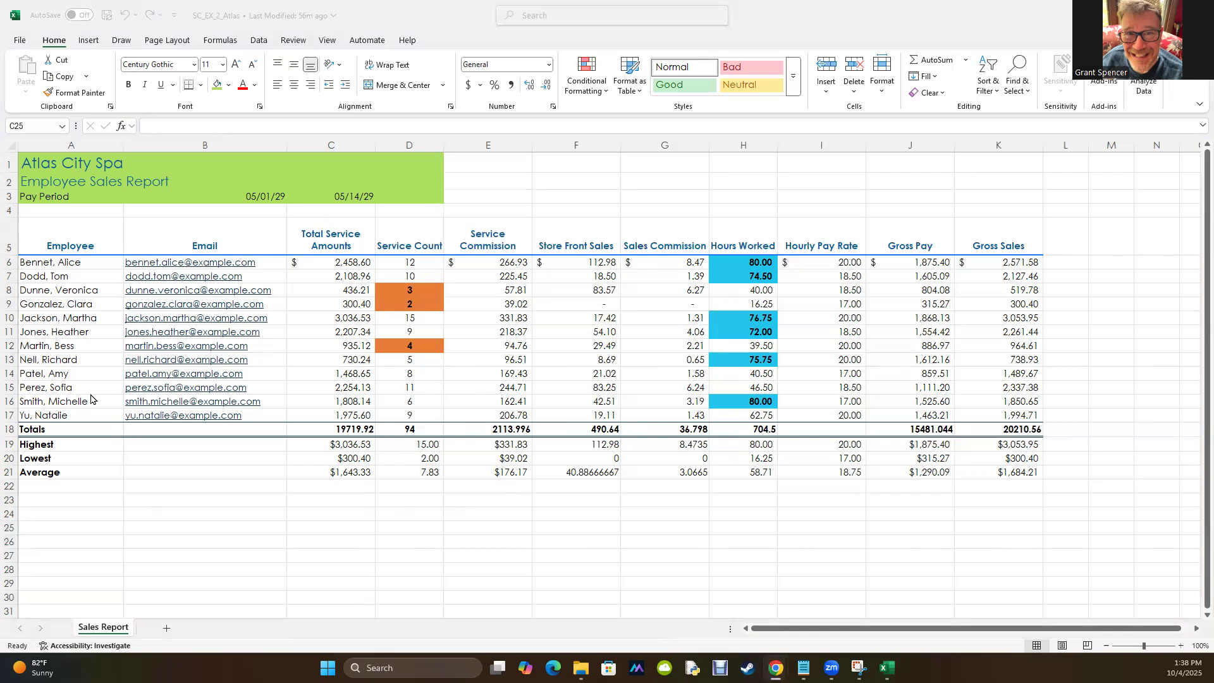
click(9, 239)
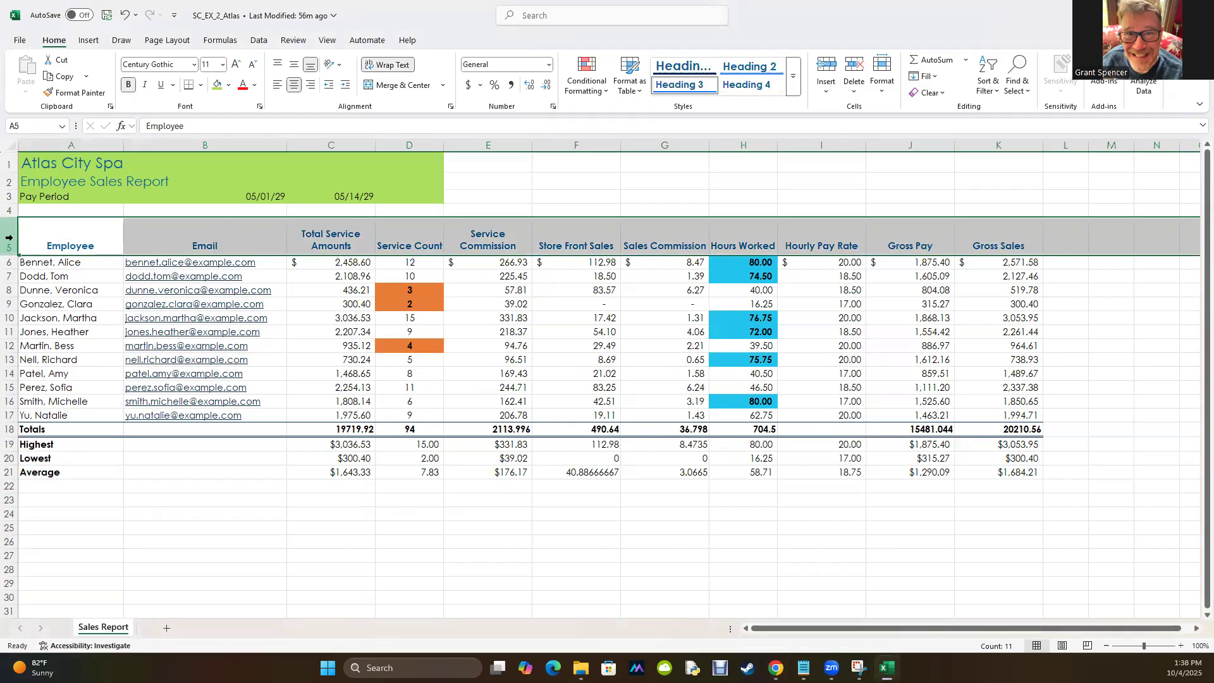
click(224, 144)
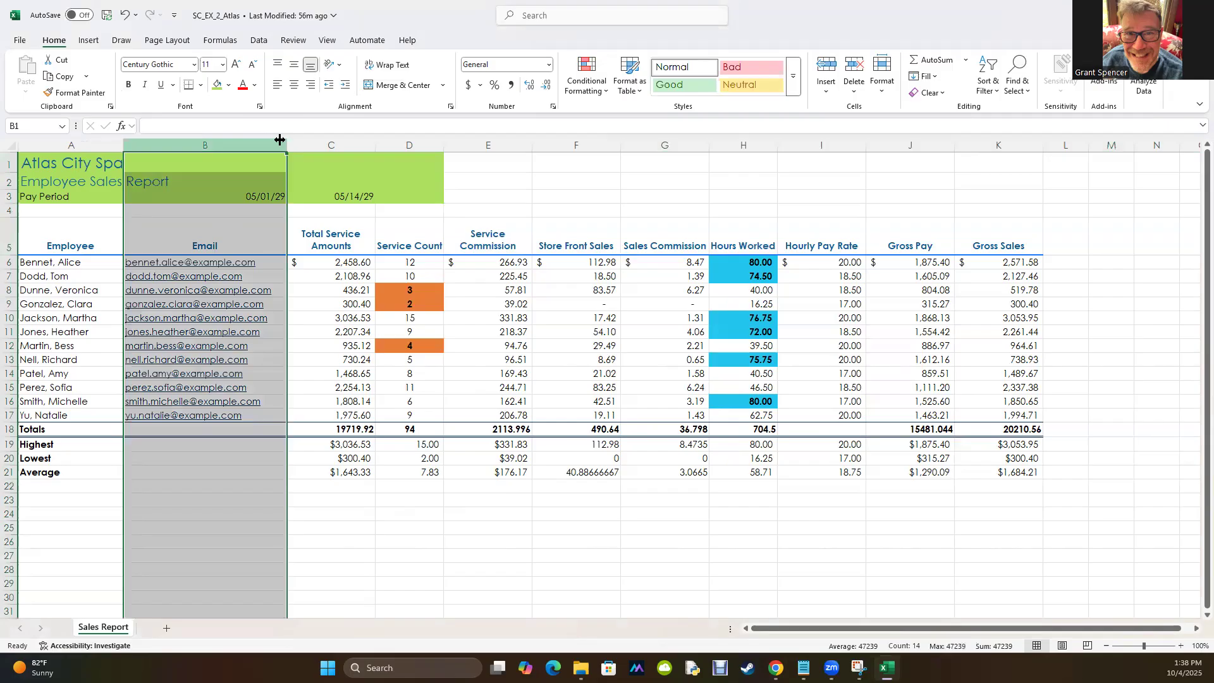
click(9, 248)
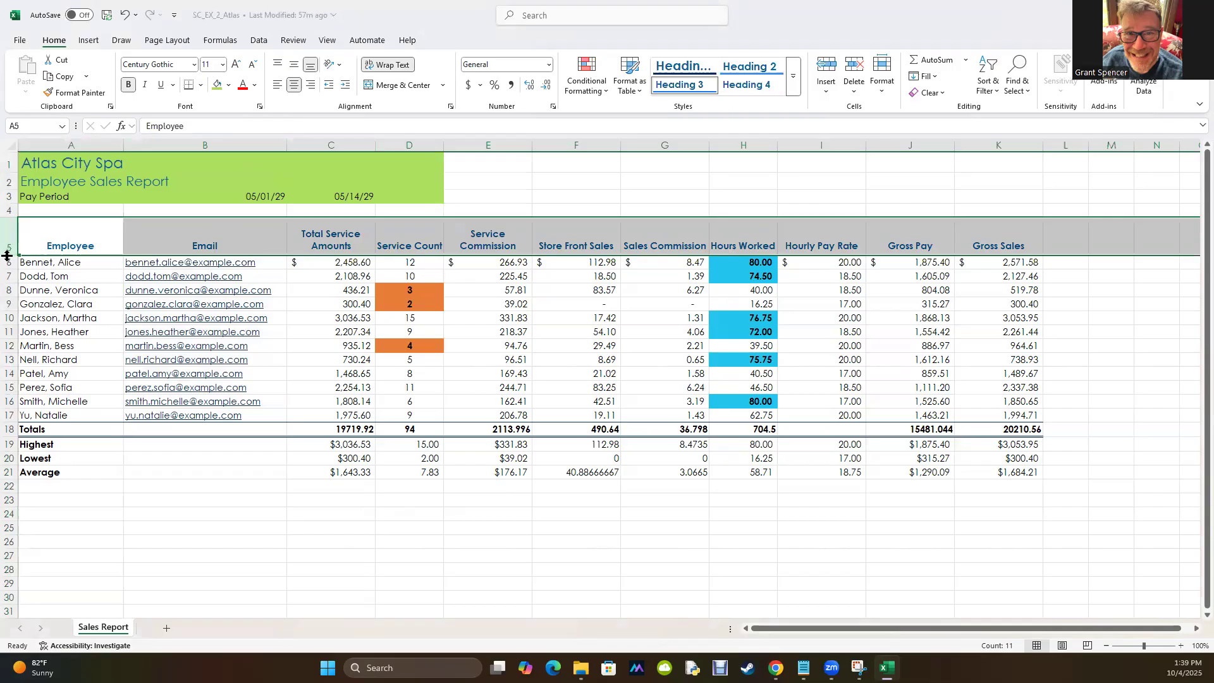
drag(6, 256, 9, 257)
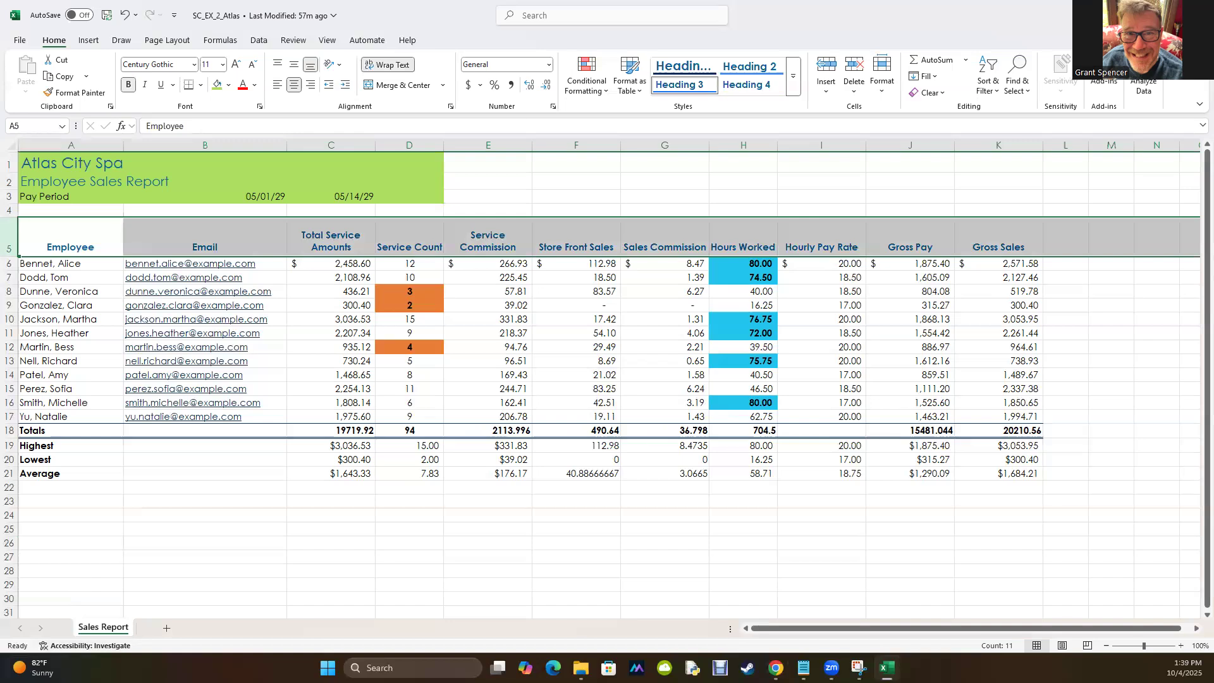
- Adjust the height of Totals row 18, check the MindTap browser textbook's page on hiding rows, and return to Excel
click(9, 430)
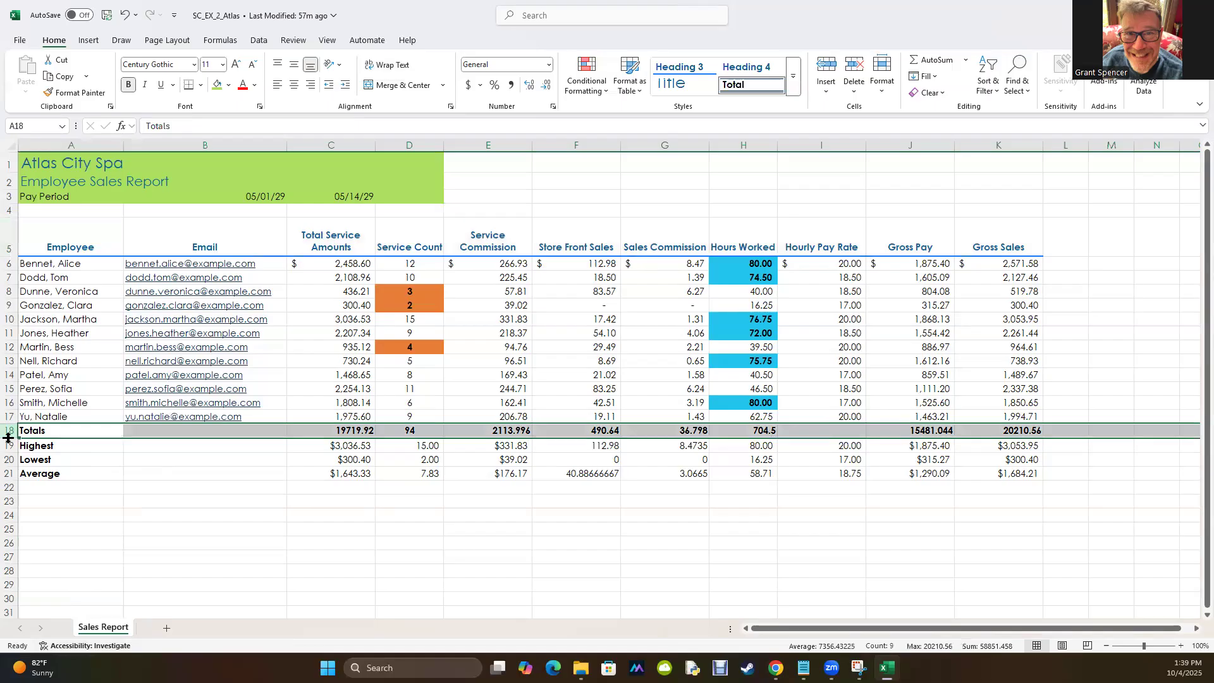
drag(8, 437, 9, 438)
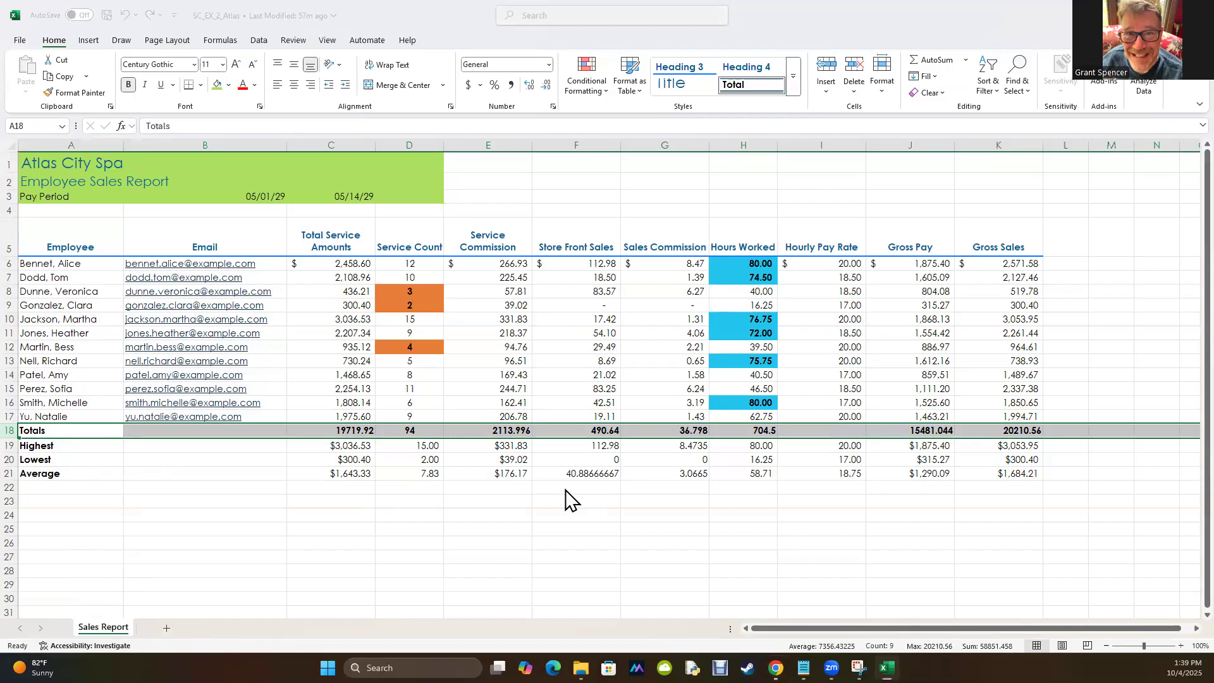
key(alt+Tab)
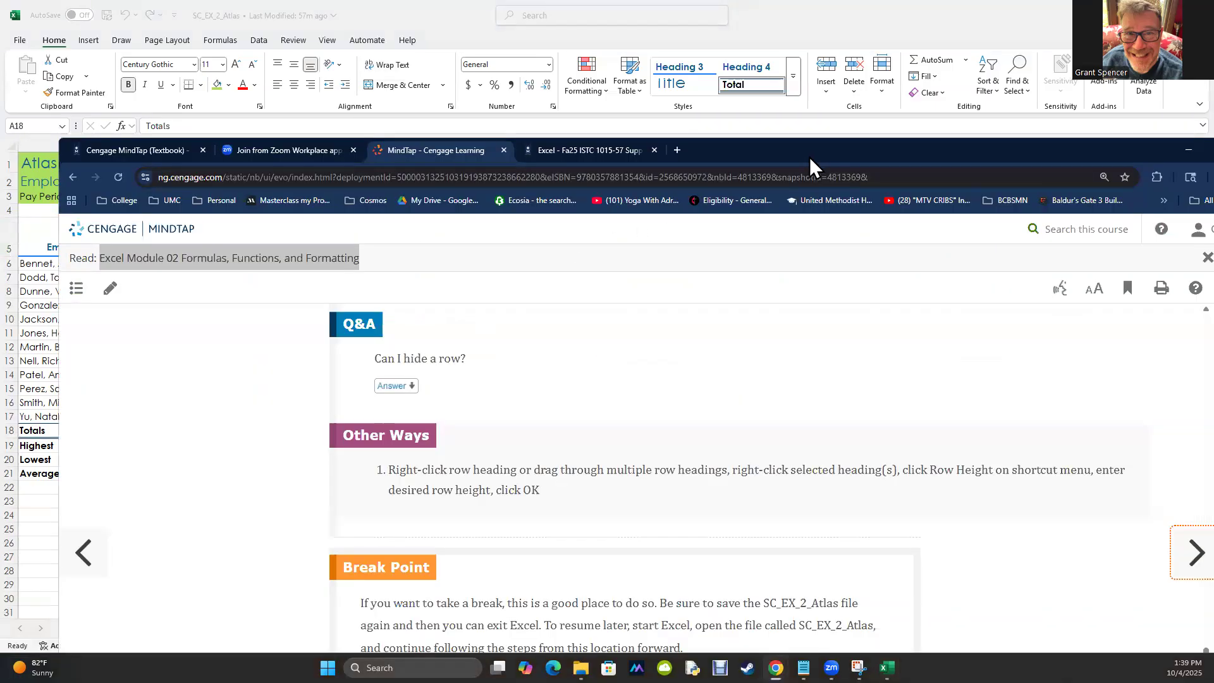
key(alt+Tab)
click(9, 430)
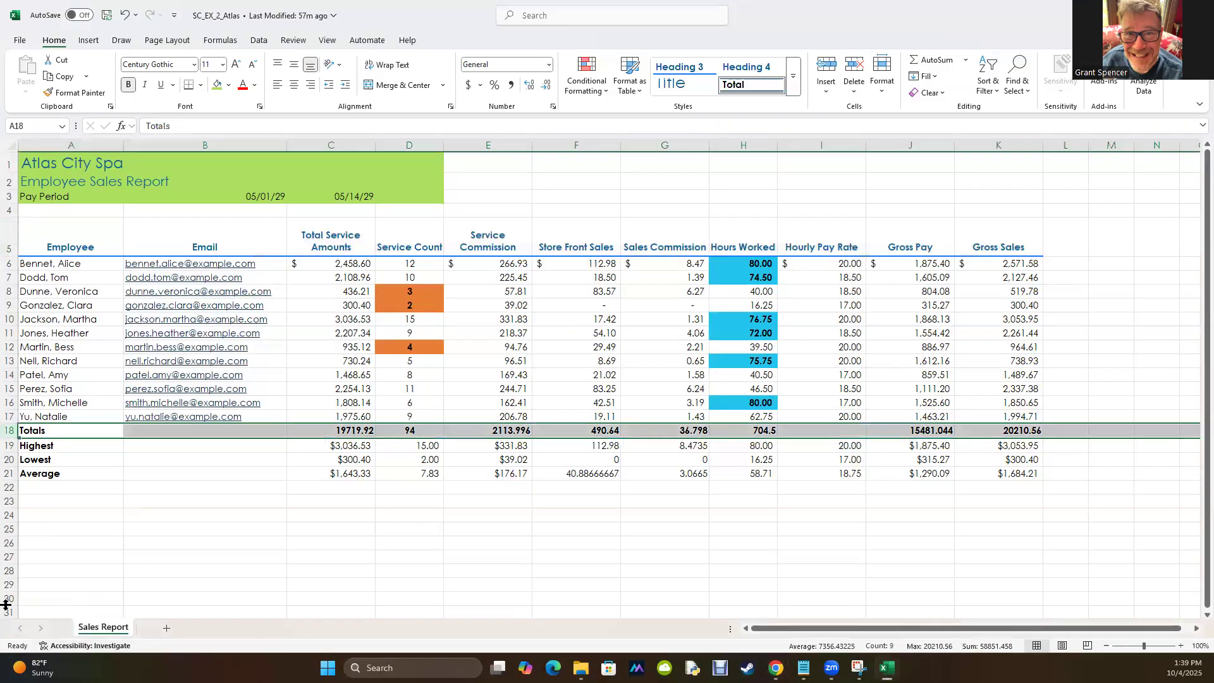
- Hide row 19, which holds the Highest values
click(9, 445)
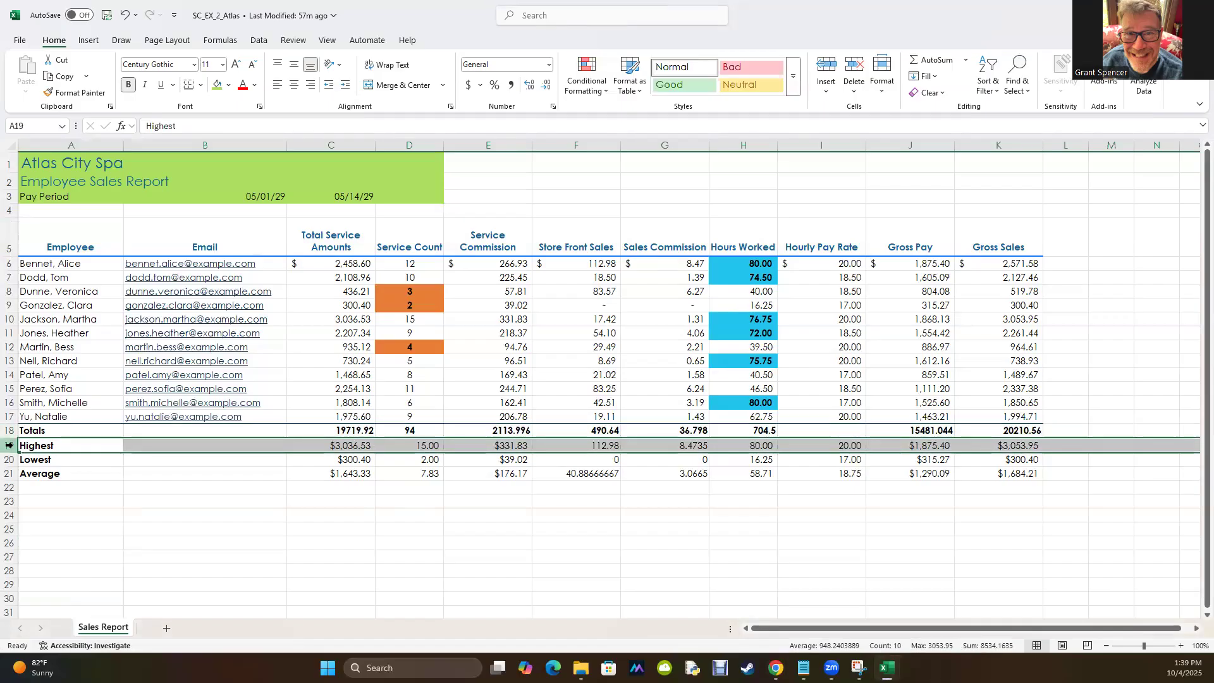
right_click(9, 445)
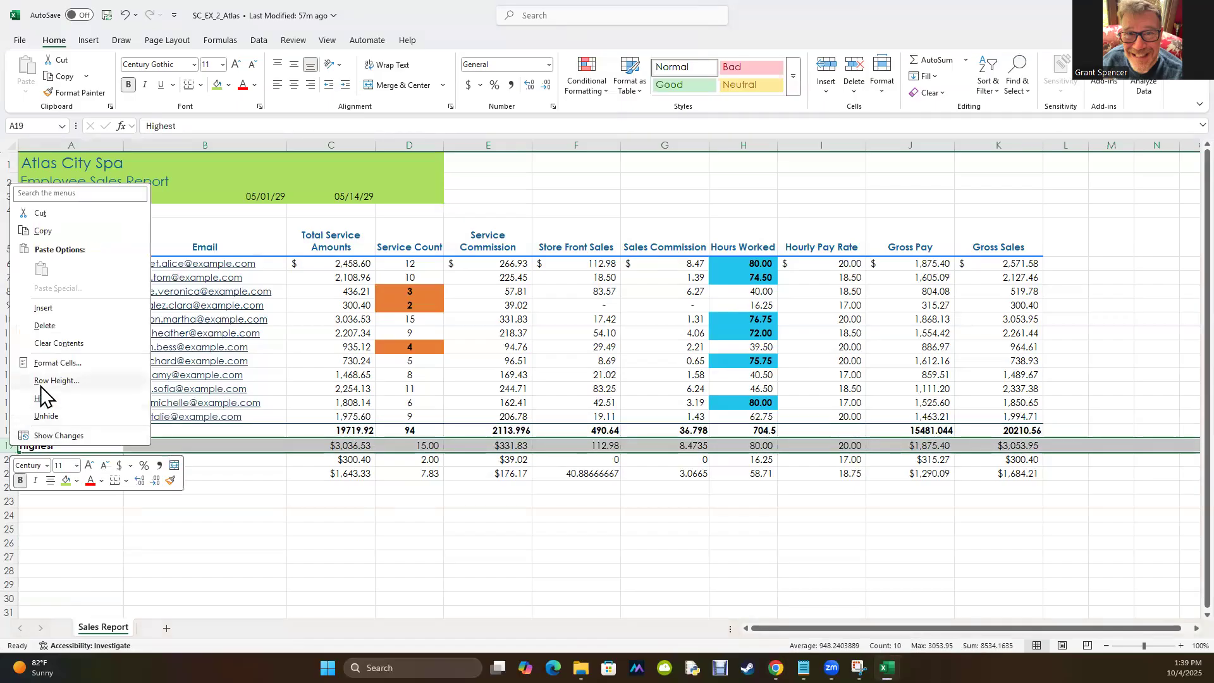
key(Escape)
click(128, 545)
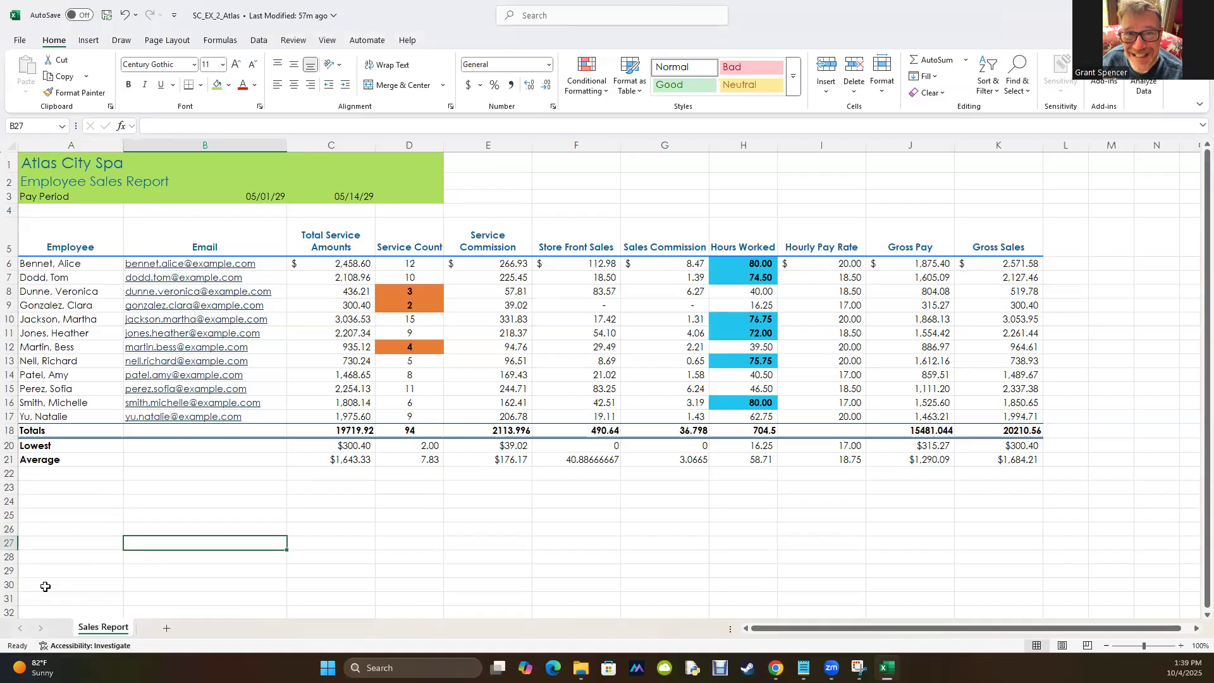
- Unhide the Highest row 19 by selecting the rows around it, from row 17 down to row 21
drag(9, 415, 9, 460)
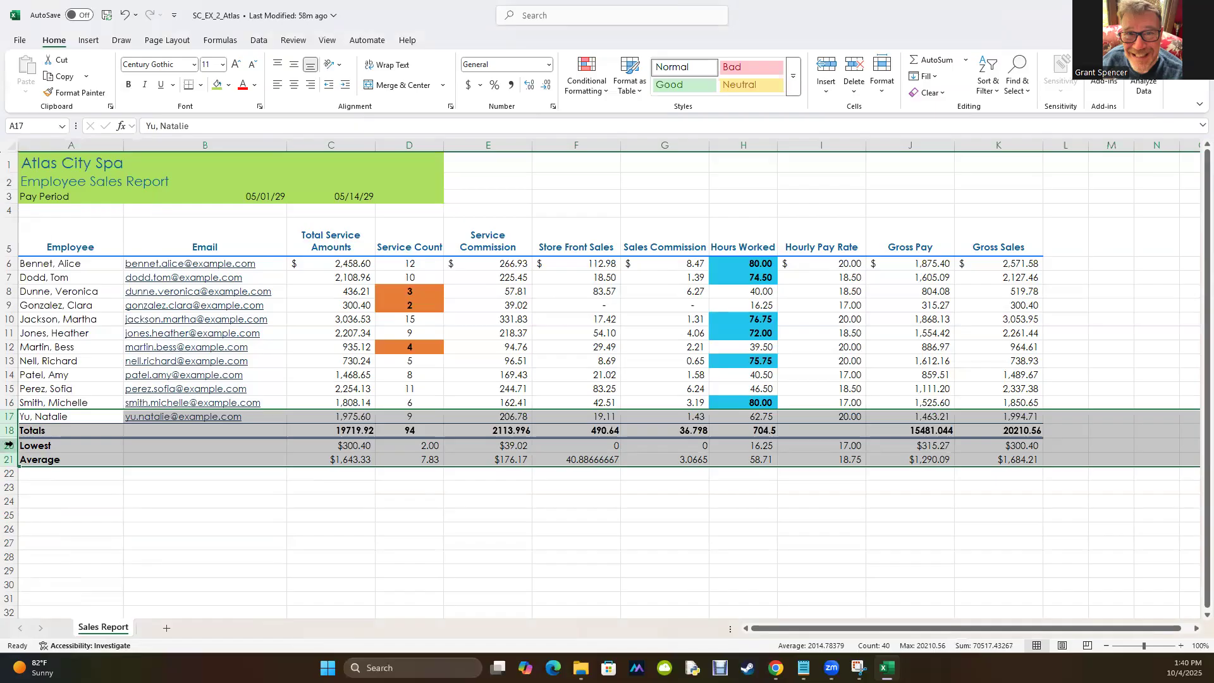
right_click(9, 445)
click(38, 405)
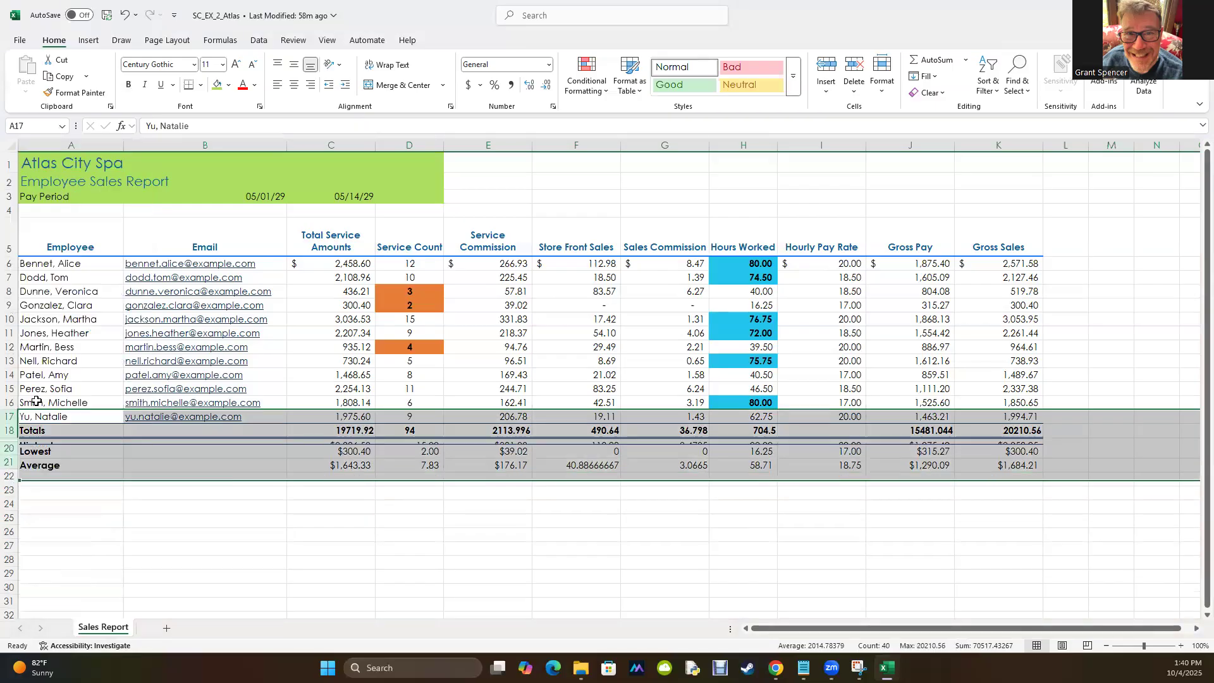
click(131, 568)
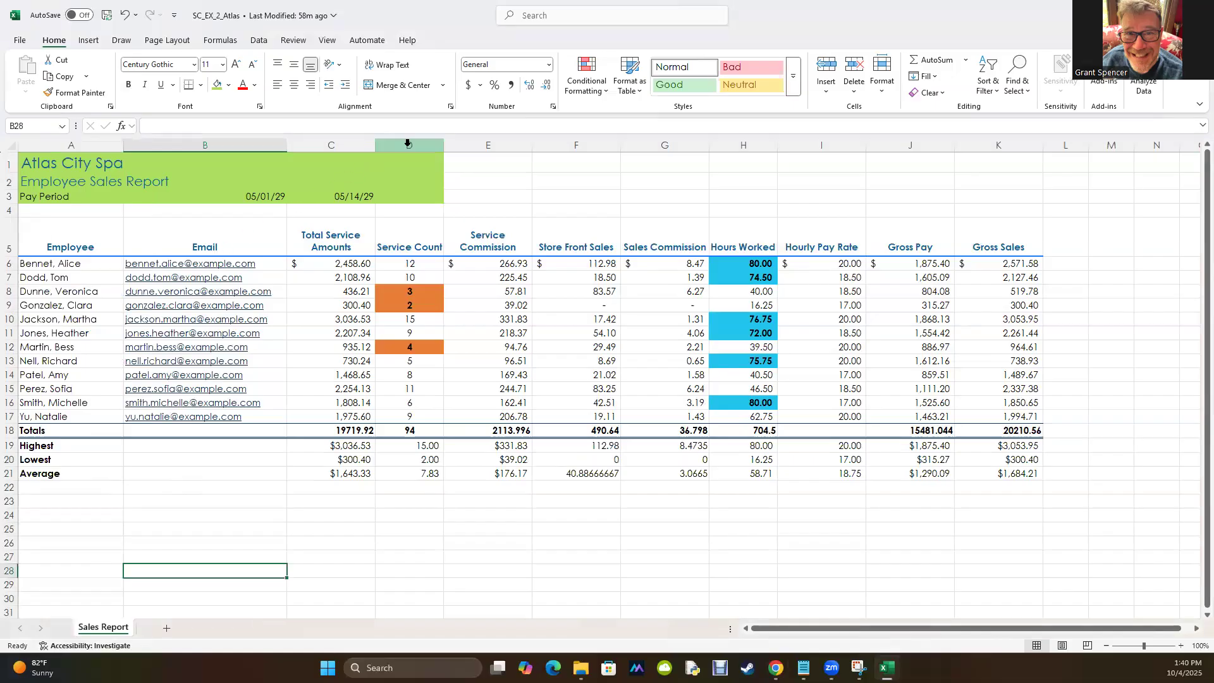
- Hide the Hours Worked column H
click(993, 145)
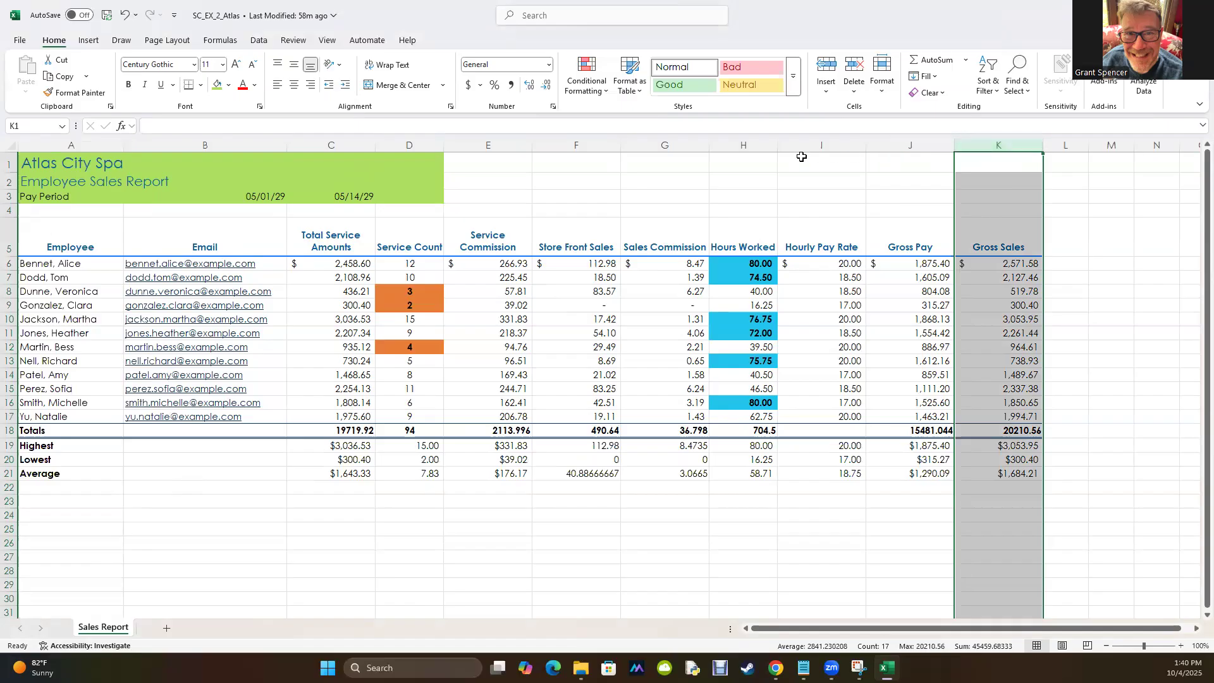
click(743, 146)
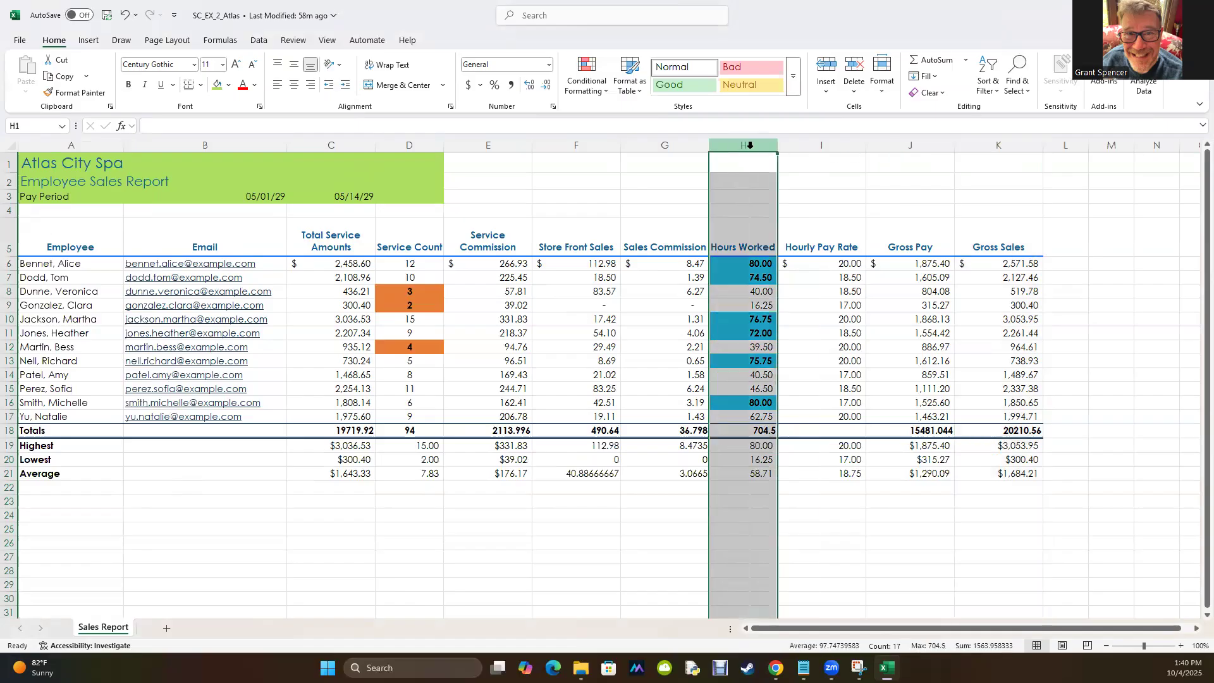
right_click(752, 150)
click(775, 362)
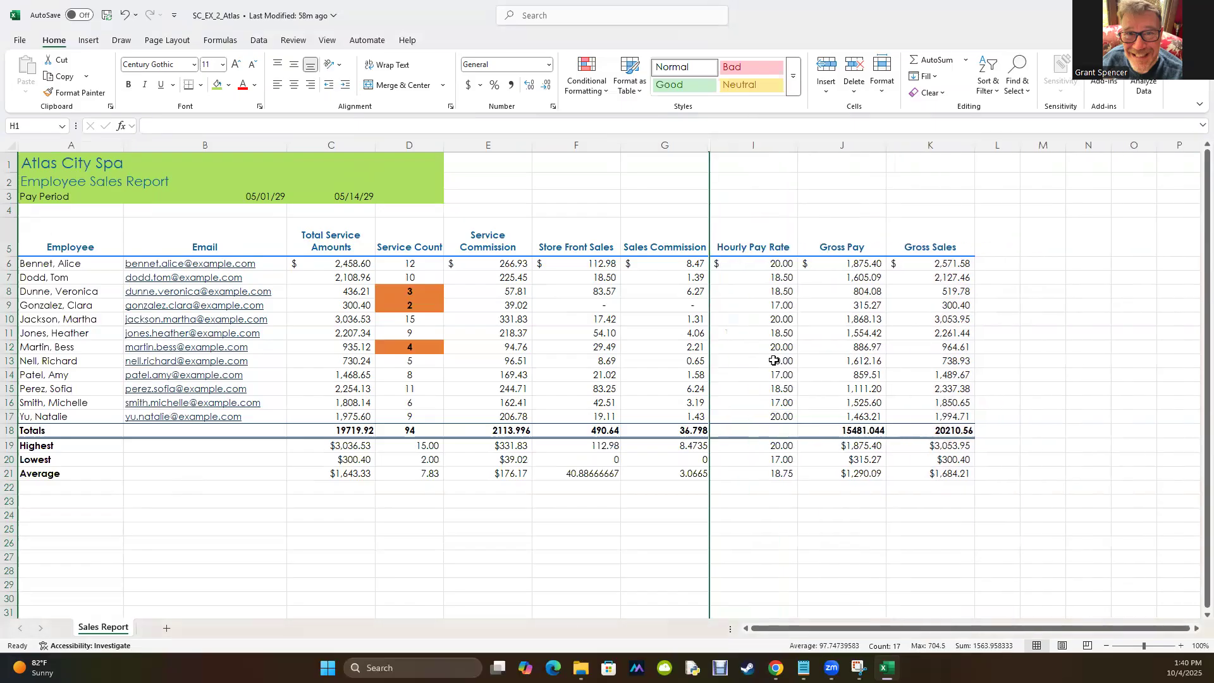
- Bring back the hidden Hours Worked column H and apply Unhide across columns G through I
drag(709, 142, 821, 146)
right_click(721, 145)
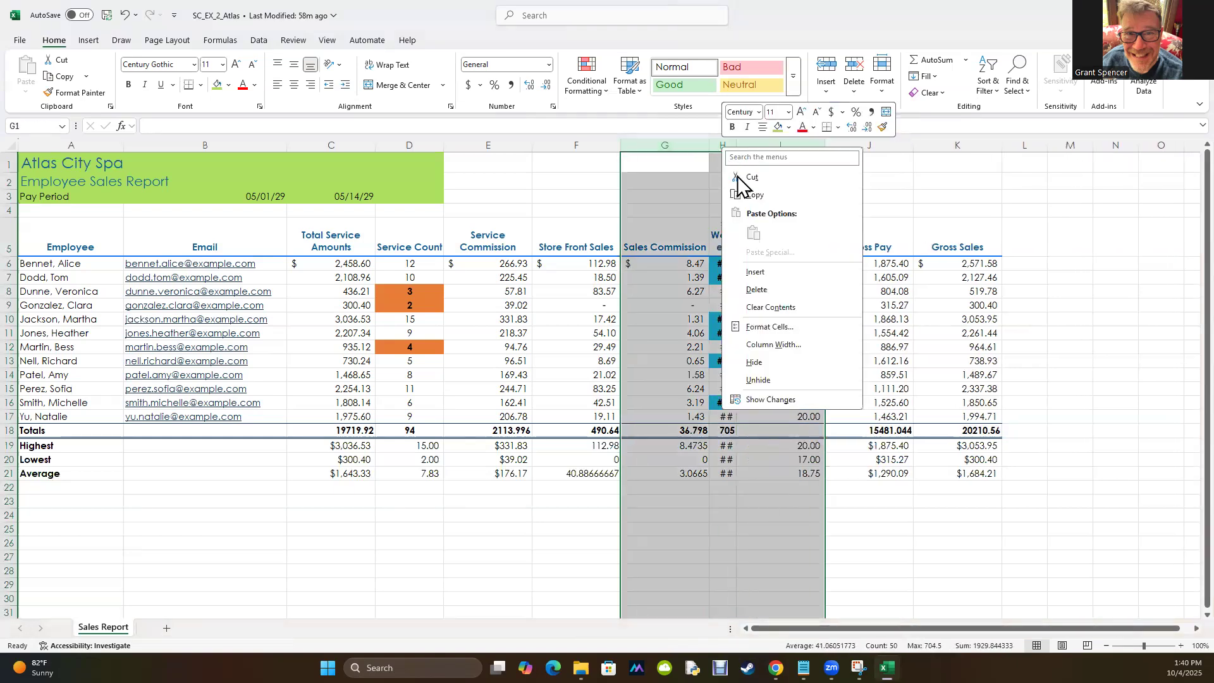
click(755, 381)
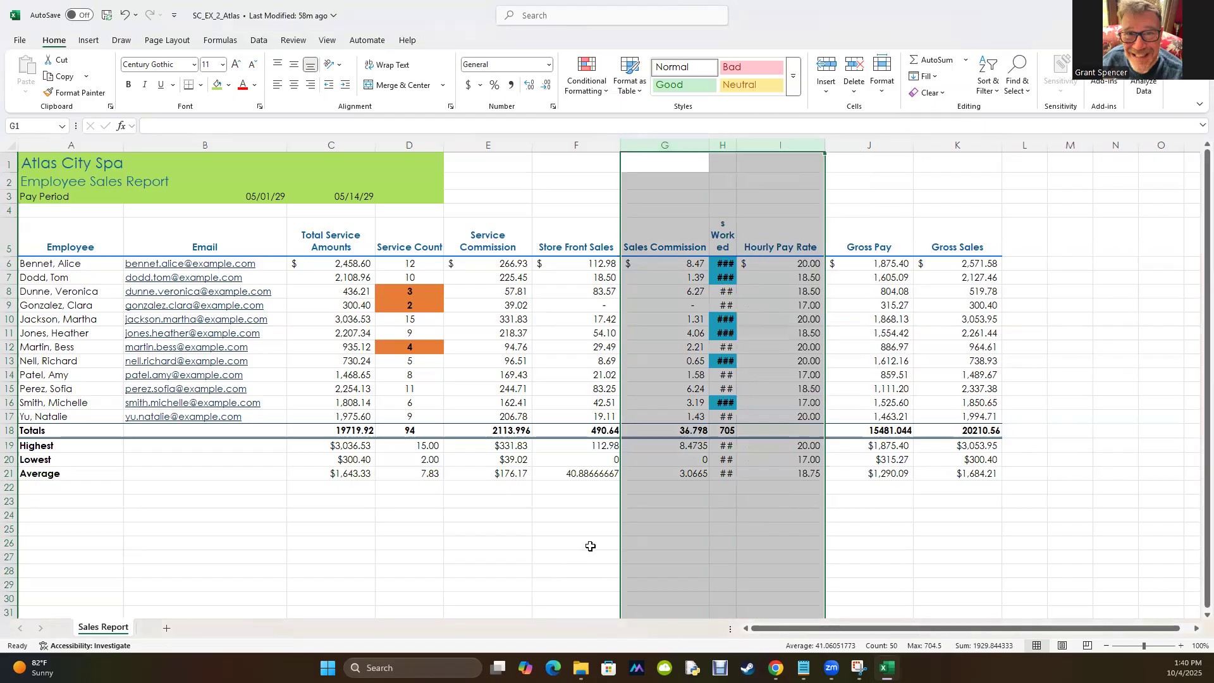
- AutoFit the Hours Worked column H to its contents and hide it again
click(680, 144)
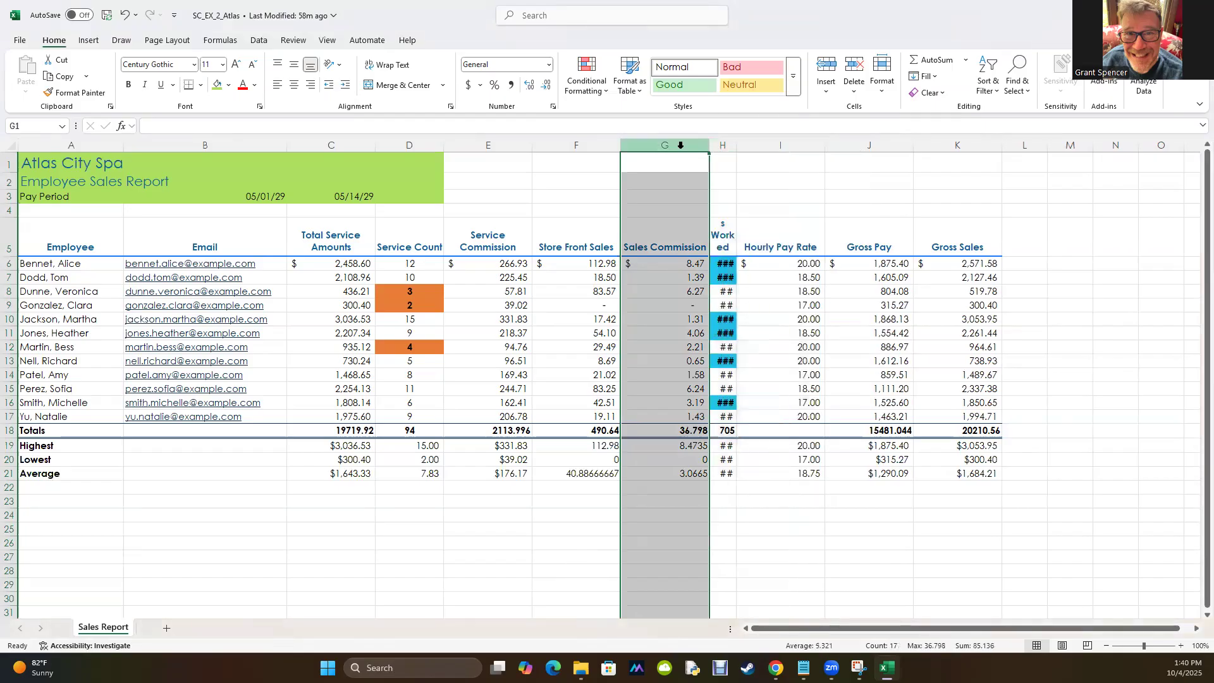
double_click(736, 145)
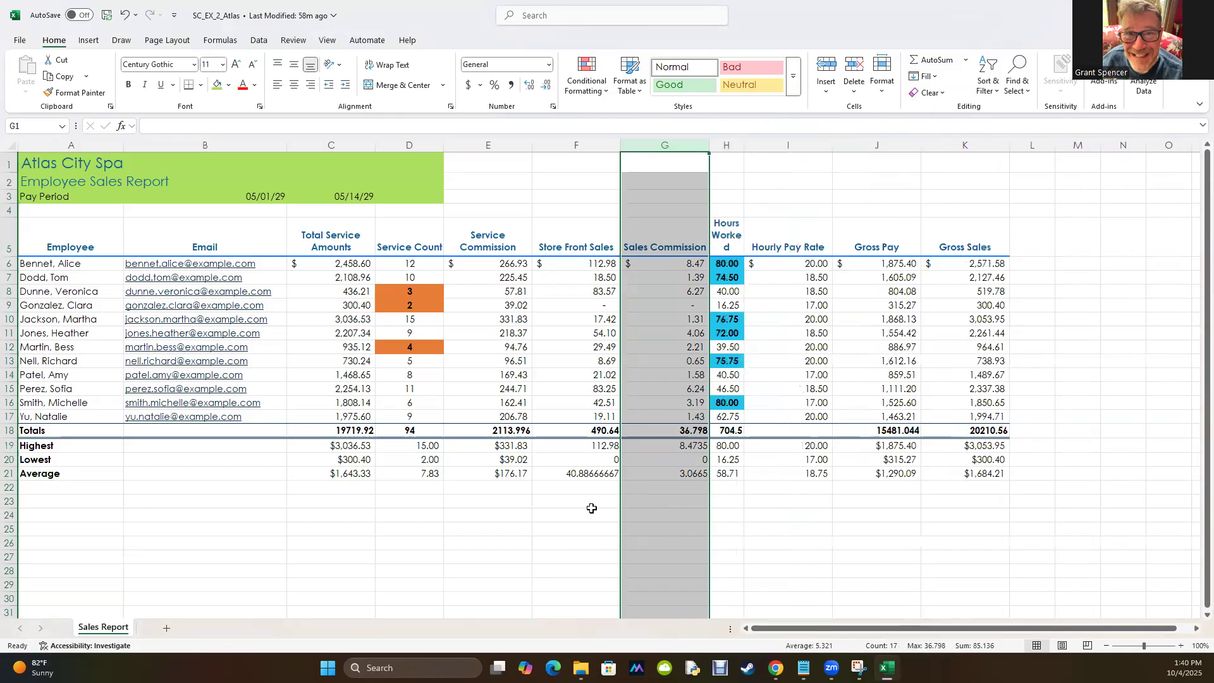
right_click(728, 145)
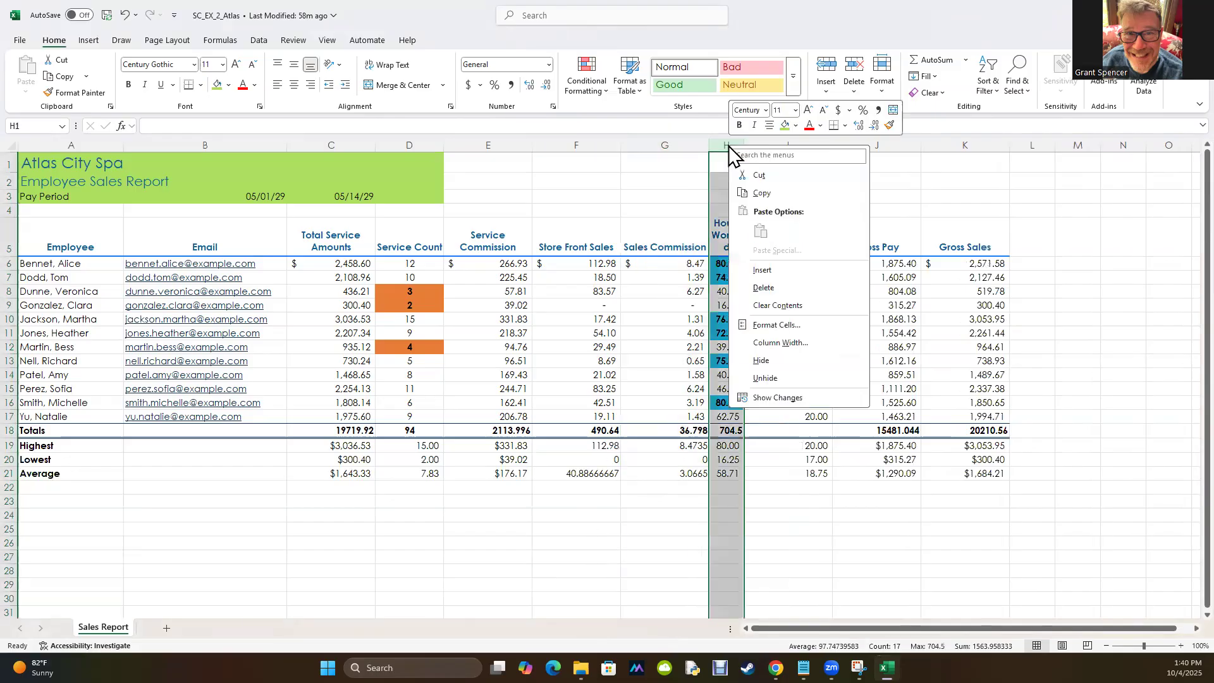
click(760, 359)
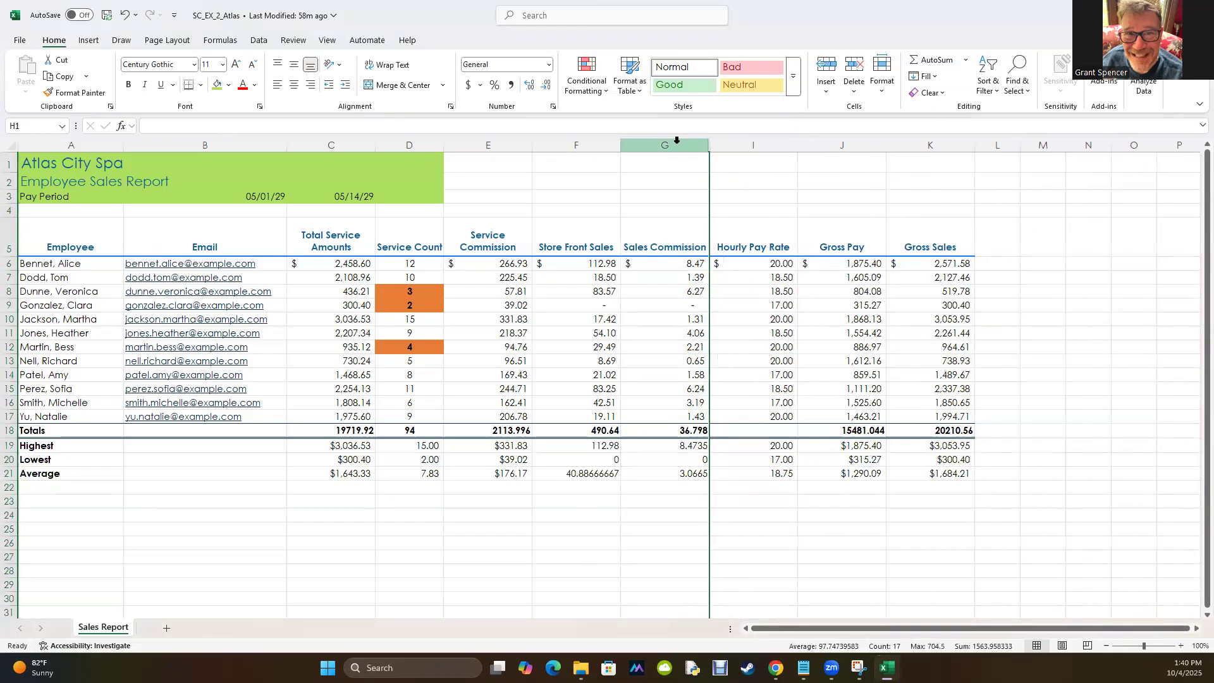
- Unhide the Hours Worked column H by selecting columns G through I, and resize the selected columns together
drag(677, 140, 739, 144)
right_click(740, 145)
click(753, 387)
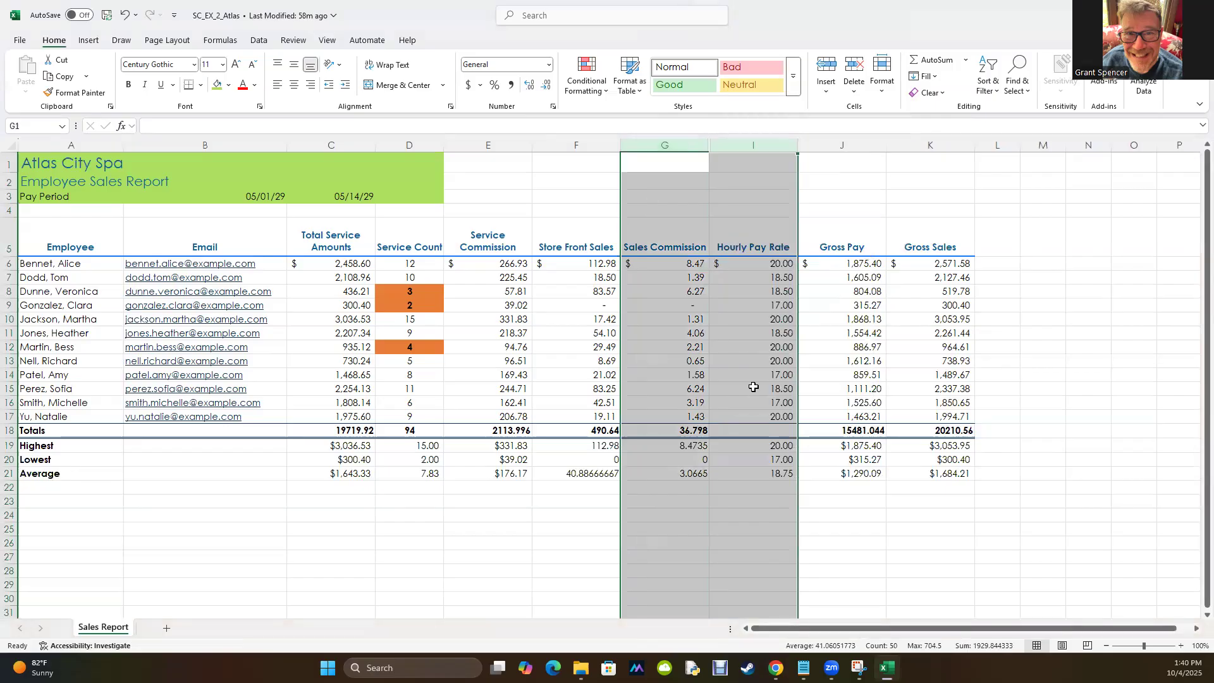
drag(743, 145, 752, 146)
click(595, 568)
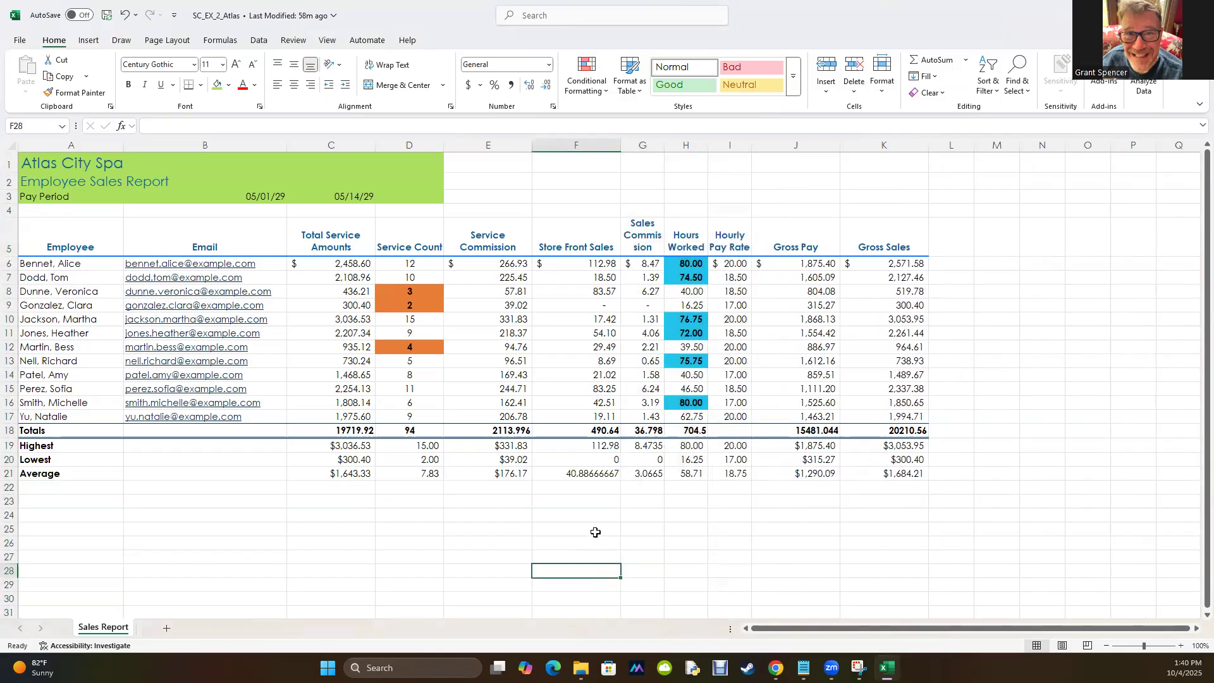
- Undo the hiding, unhiding and width changes so that the Hours Worked column H returns at its full width
key(ctrl+z)
key(ctrl+z)
key(ctrl+z)
key(ctrl+z)
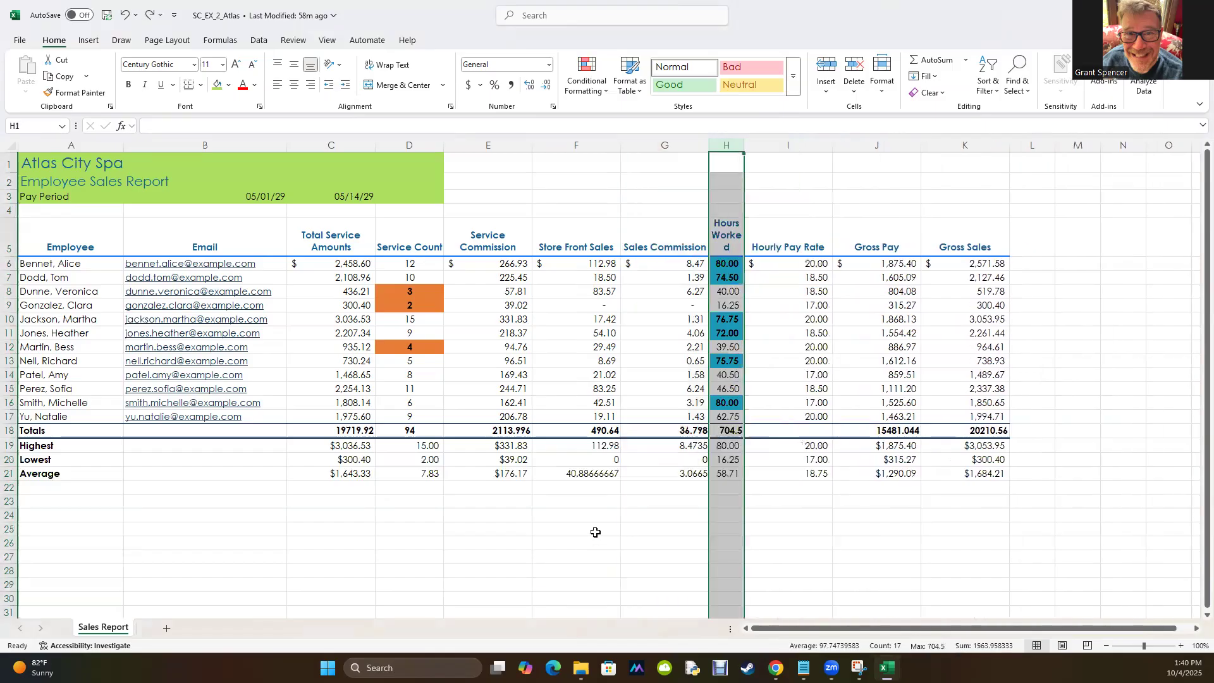
key(ctrl+z)
key(ctrl+z)
key(ctrl+z)
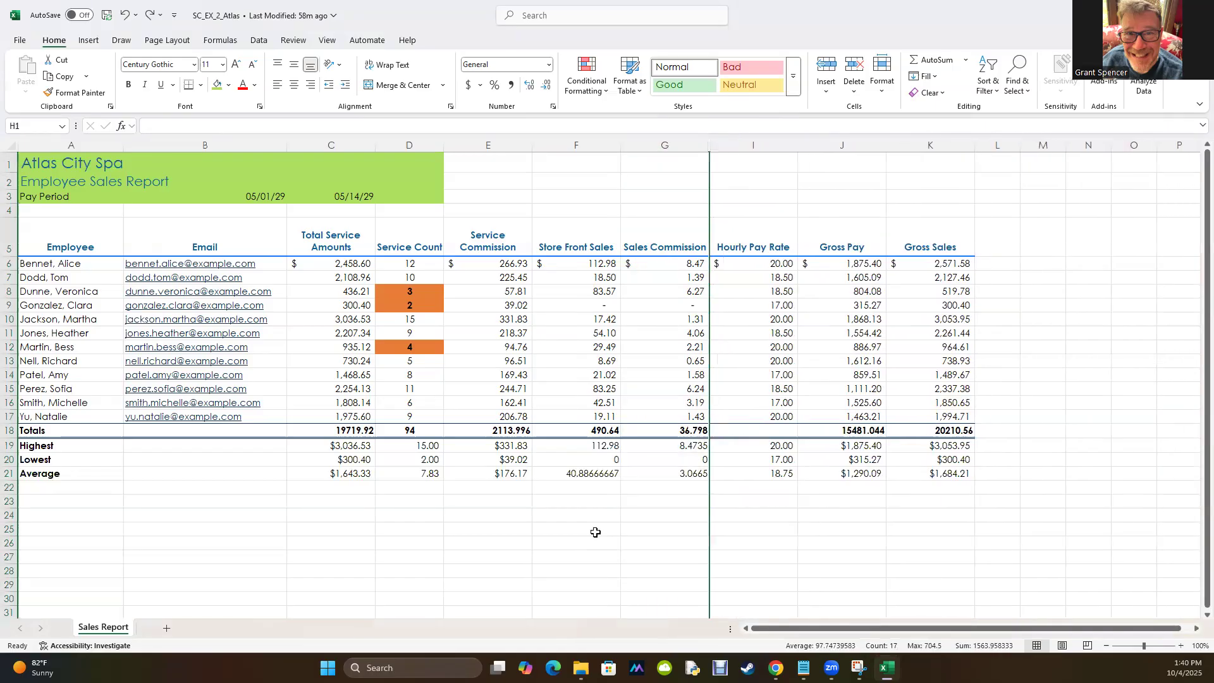
click(624, 582)
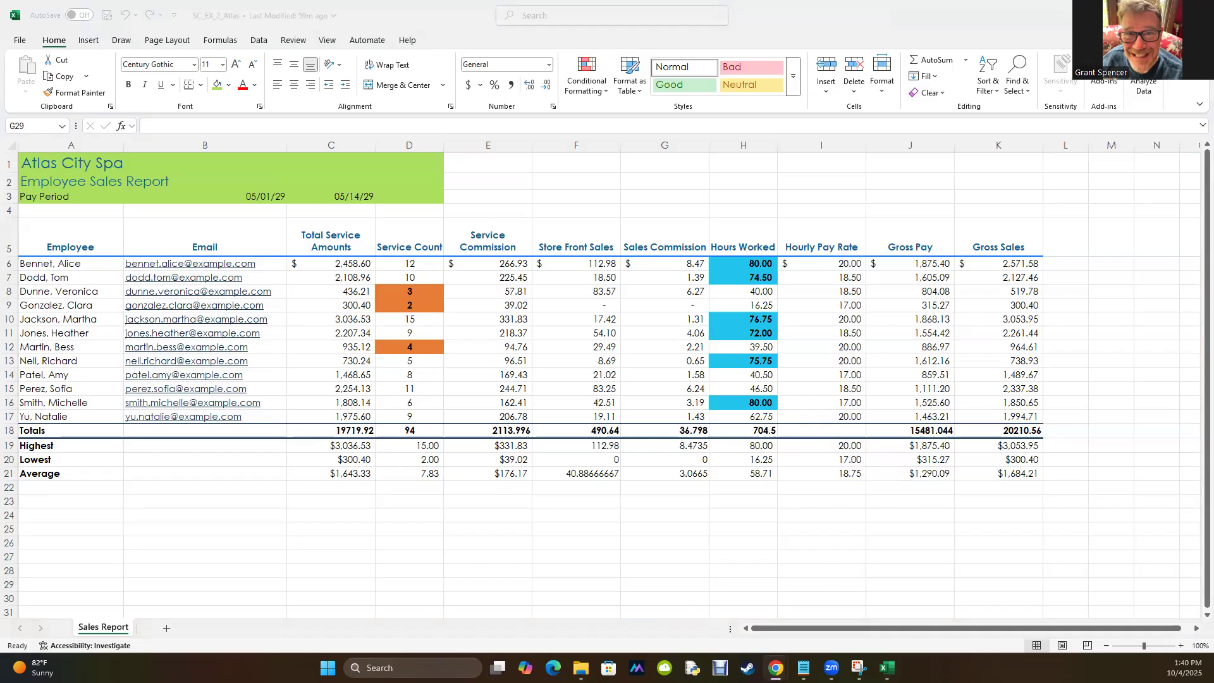
click(775, 668)
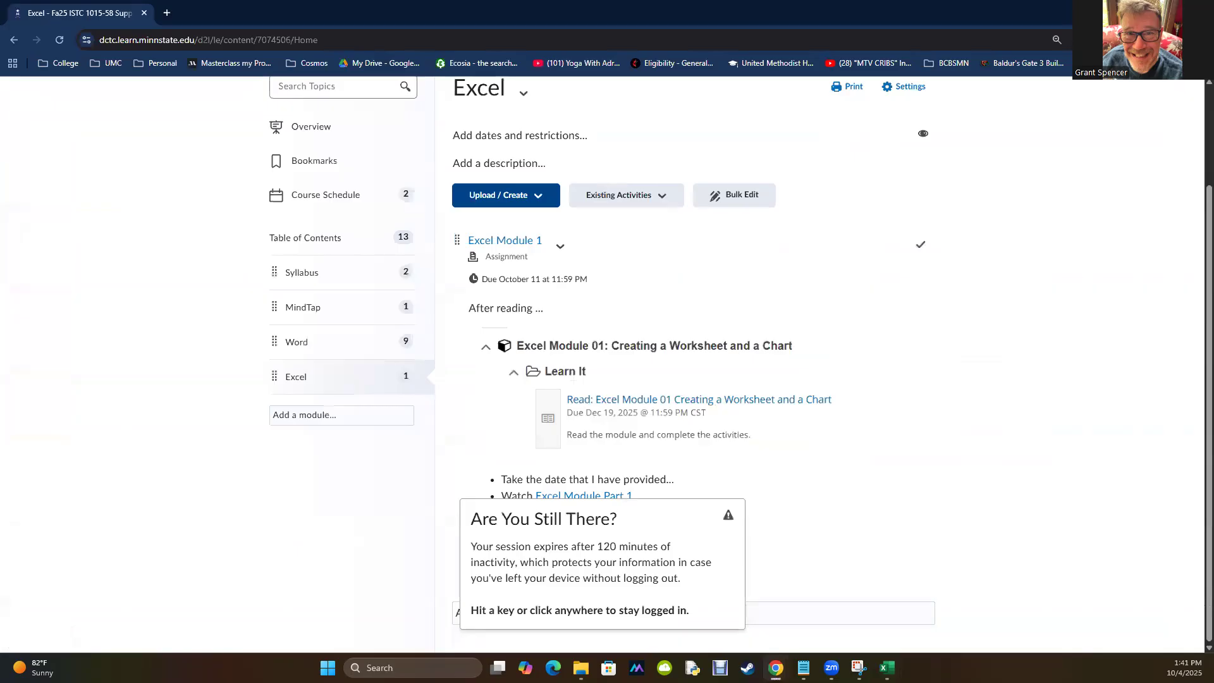
key(alt+Tab)
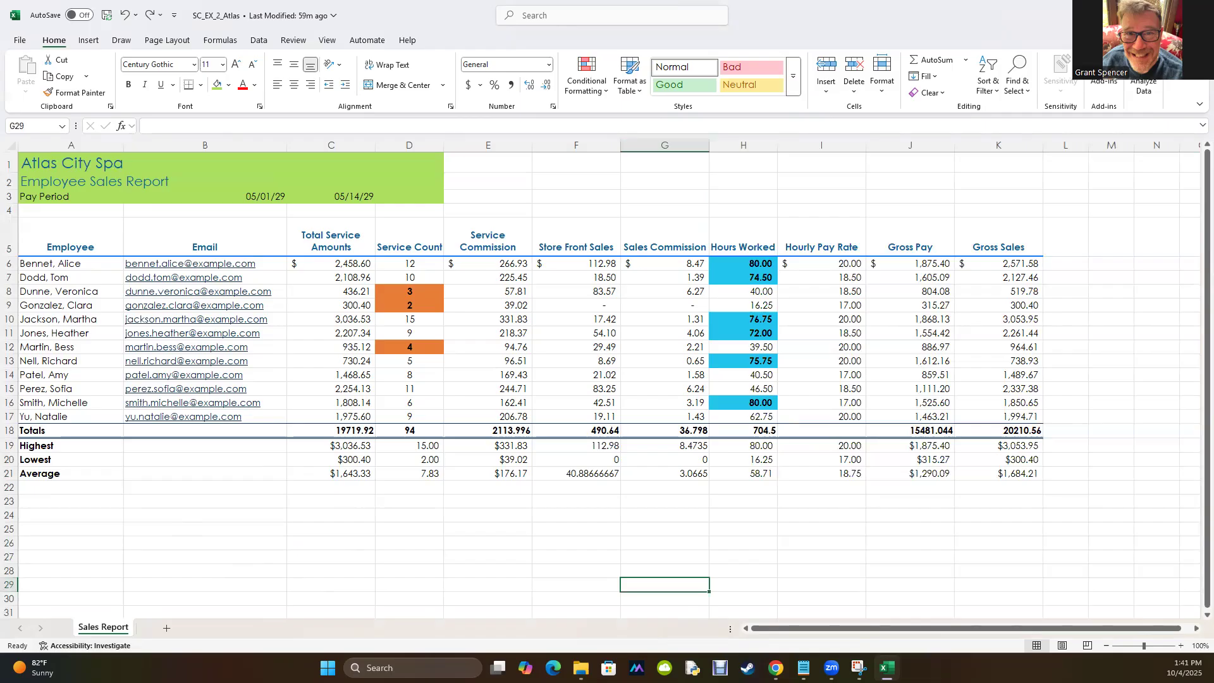
key(alt+Tab)
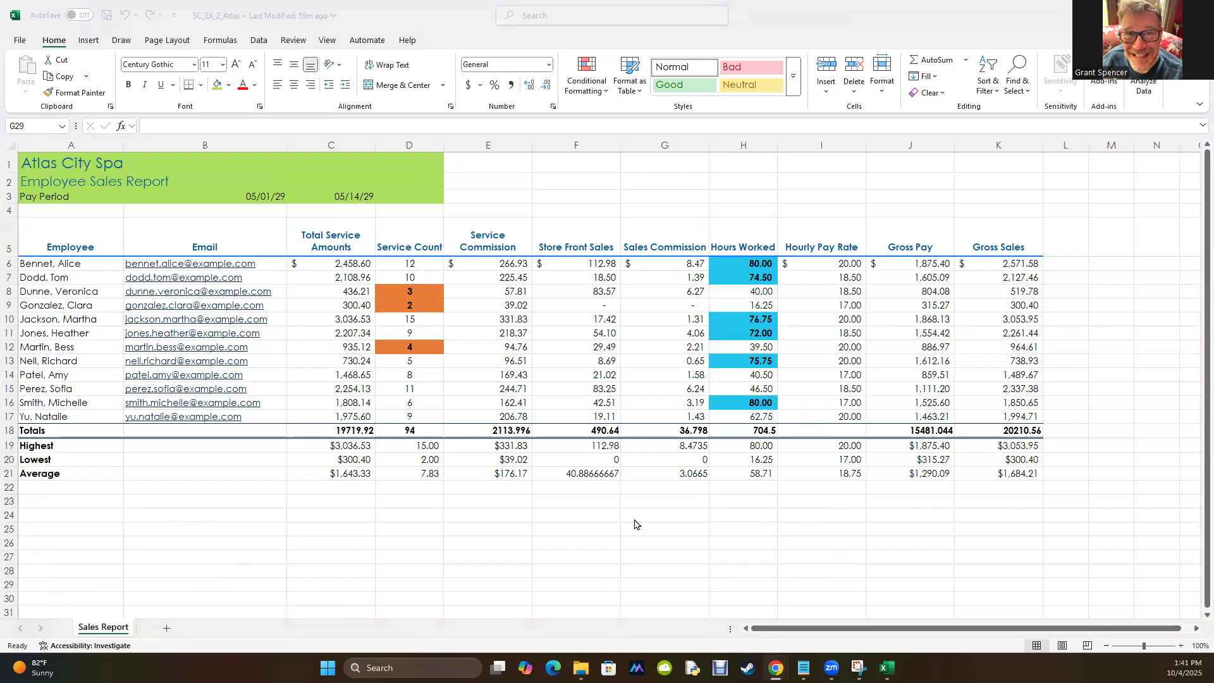
- Try copying the format of the Highest Store Front Sales cell F19 to the Average cell F21 with Format Painter
click(568, 474)
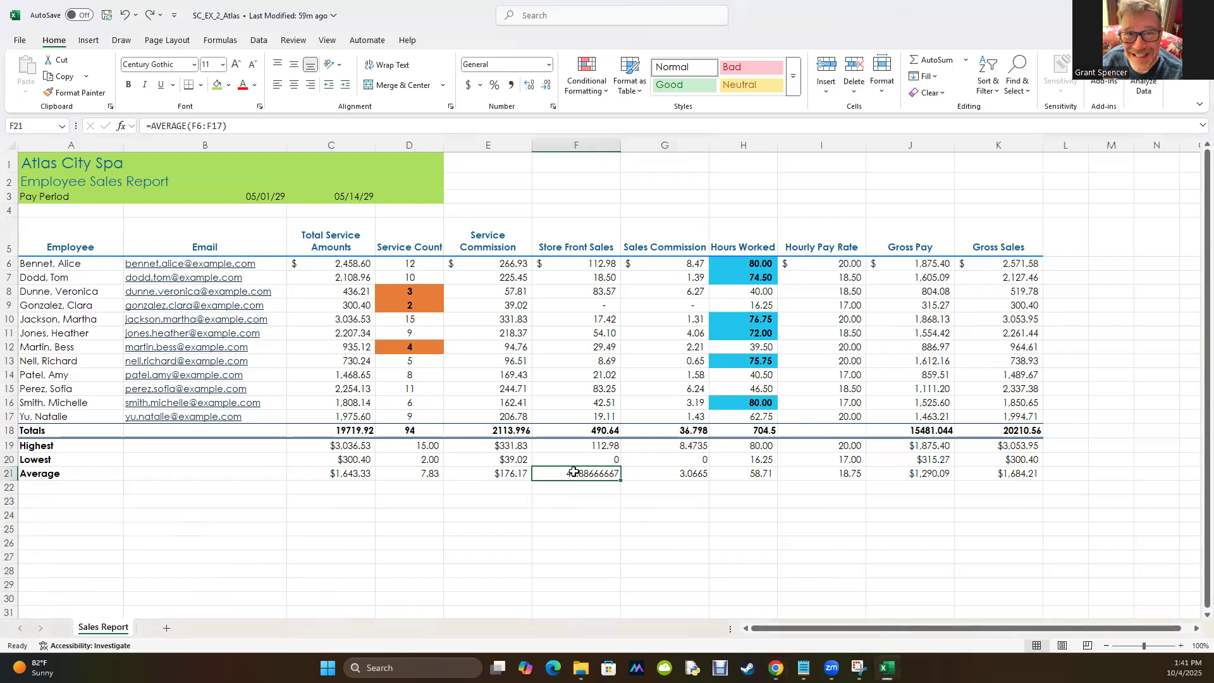
click(585, 447)
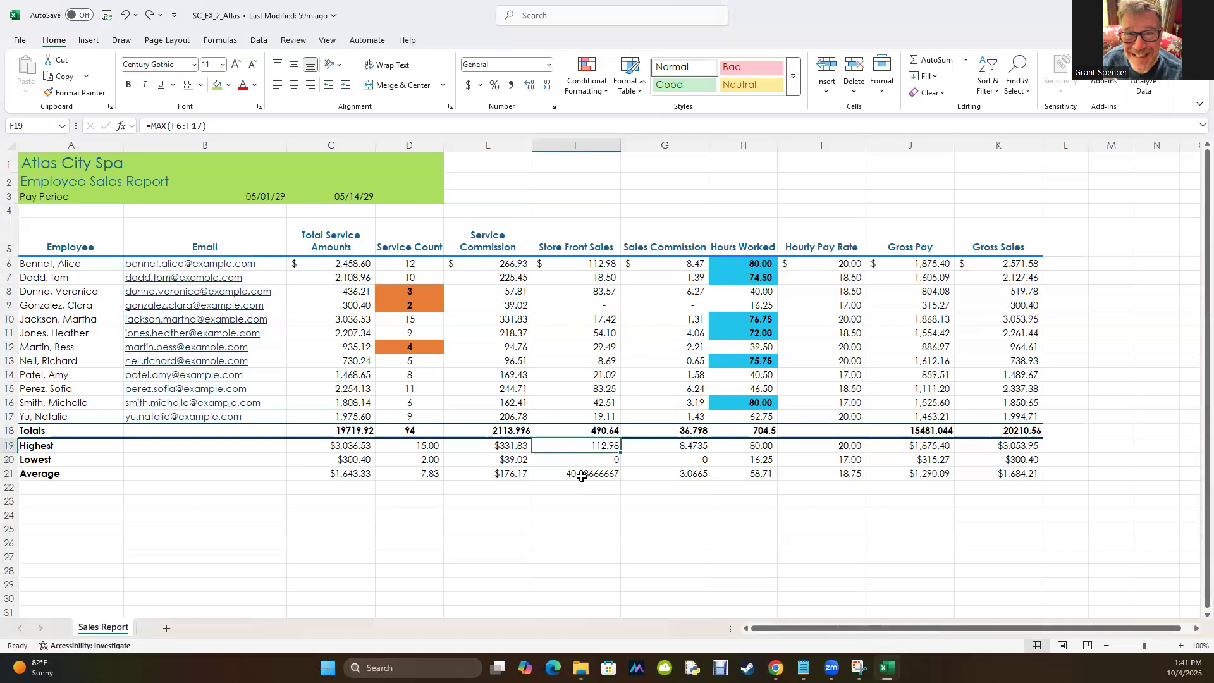
click(75, 92)
click(559, 475)
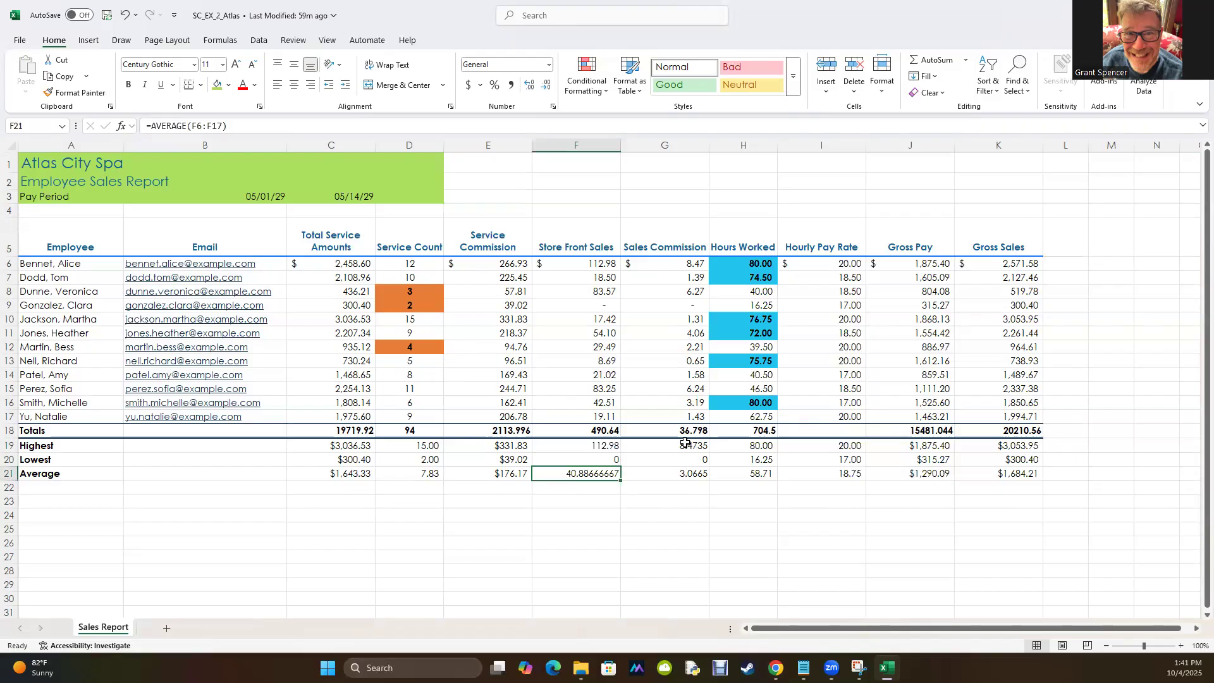
- Copy the number format of Sales Commission cell G13 to the Highest, Lowest and Average cells G19:G21 with Format Painter
click(688, 358)
click(82, 89)
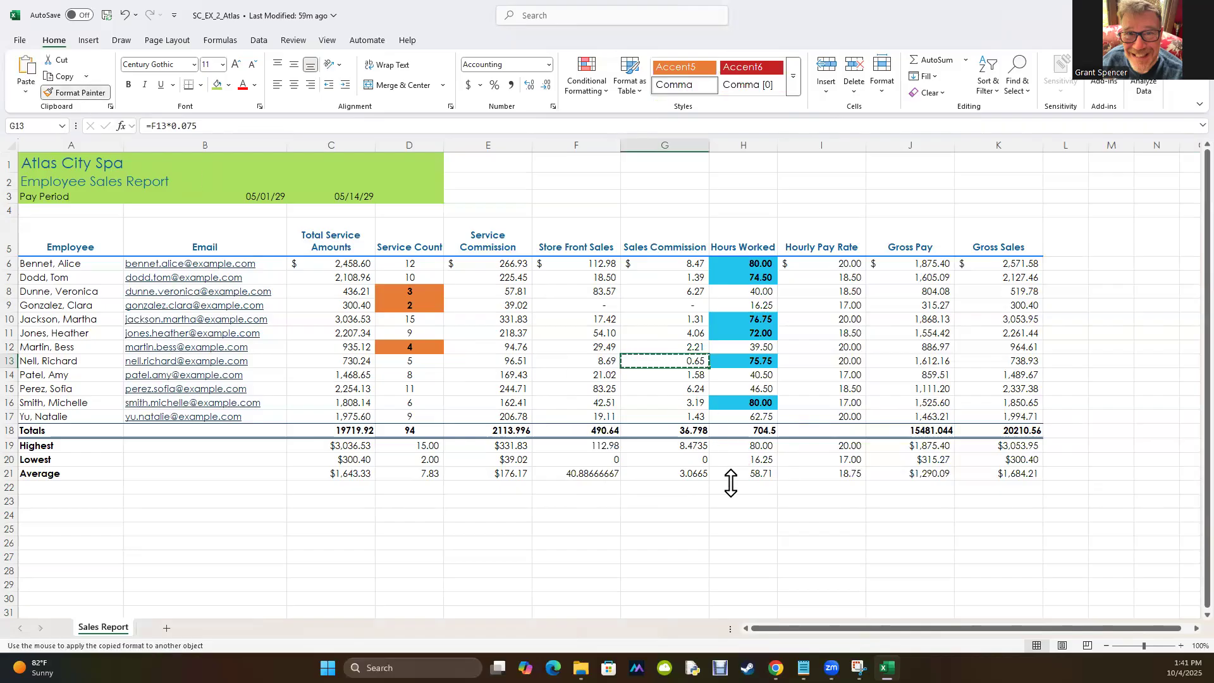
click(678, 474)
click(70, 93)
drag(670, 446, 673, 475)
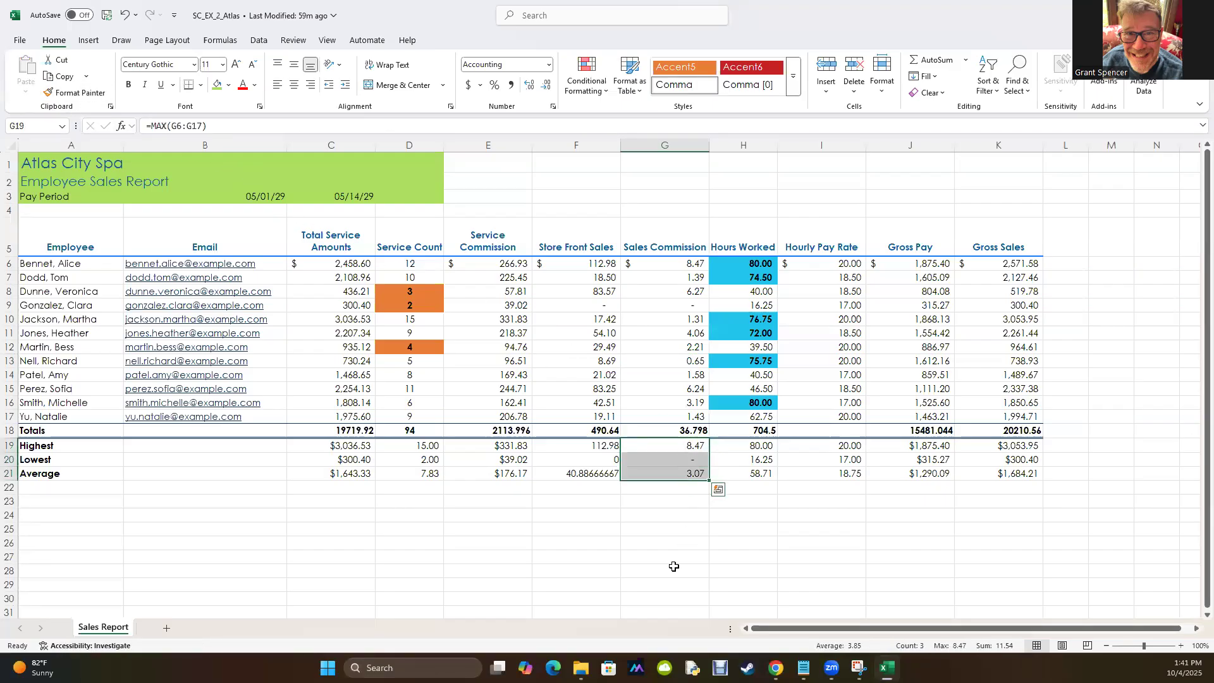
click(674, 567)
click(676, 449)
click(681, 461)
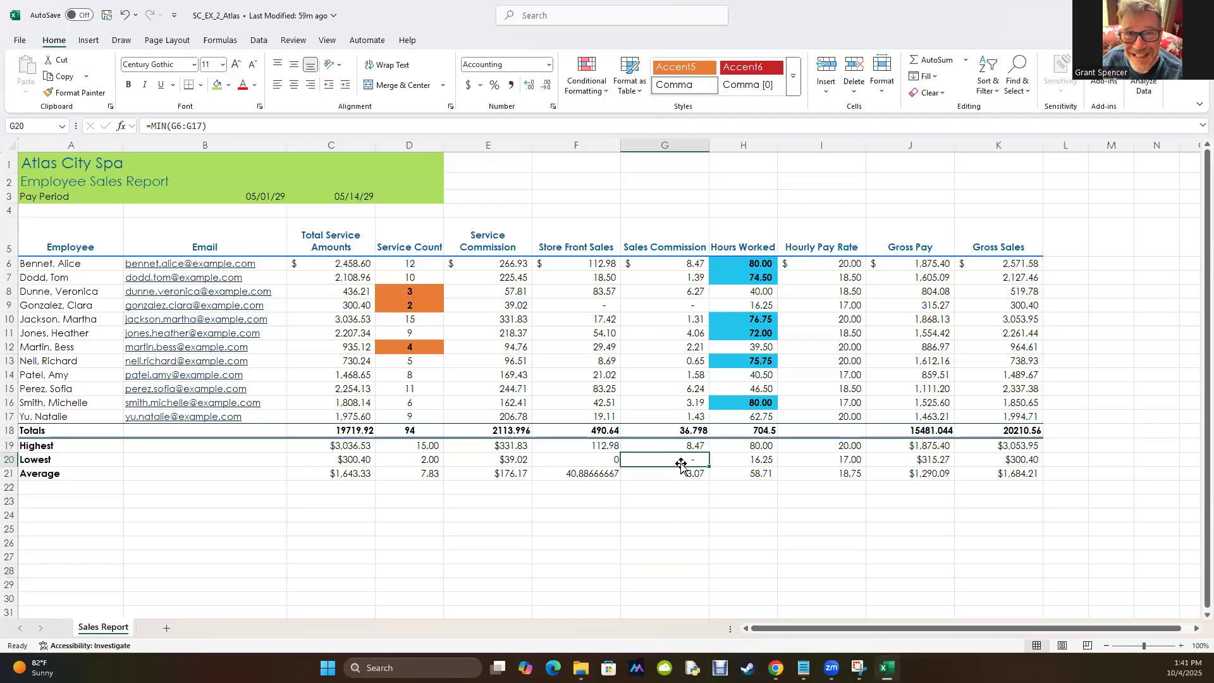
- Format the Sales Commission cell G9 as Currency with 2 decimal places and no symbol
click(677, 308)
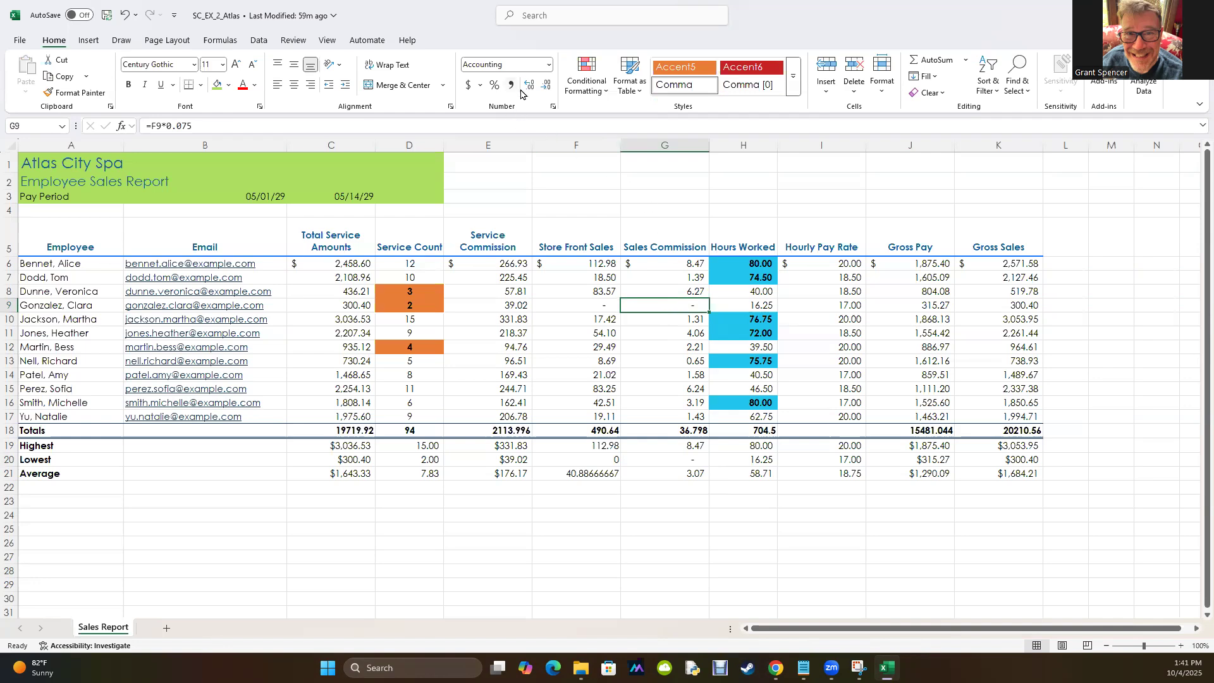
right_click(665, 299)
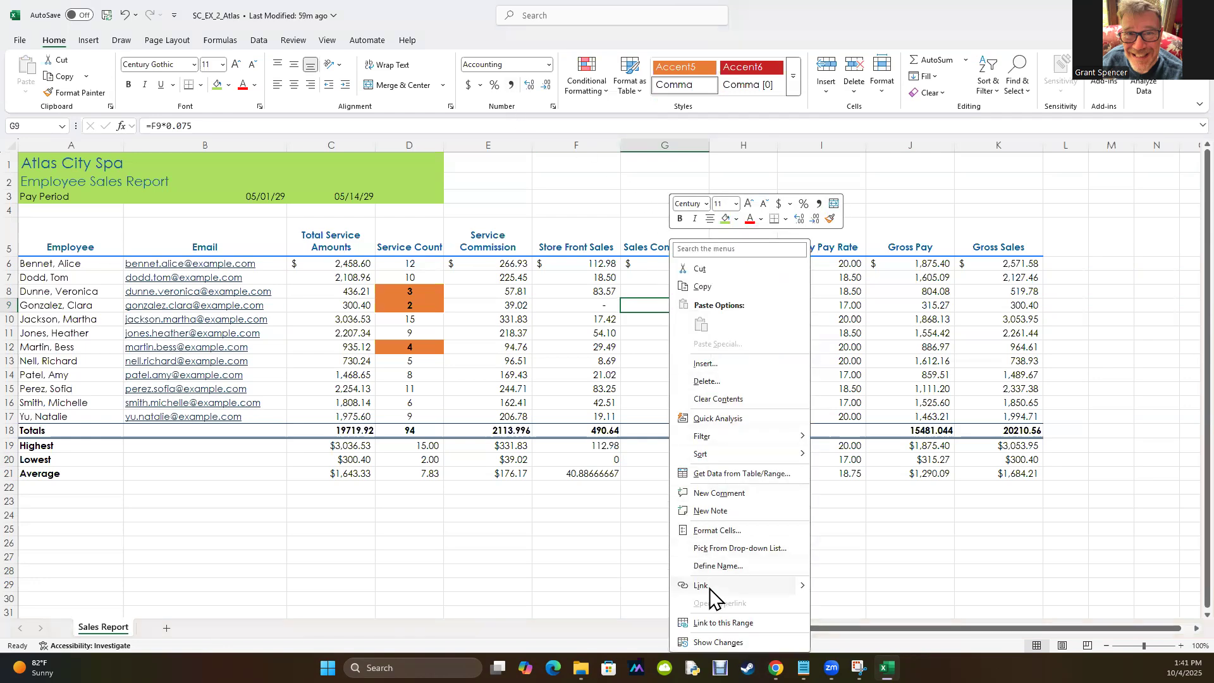
click(711, 530)
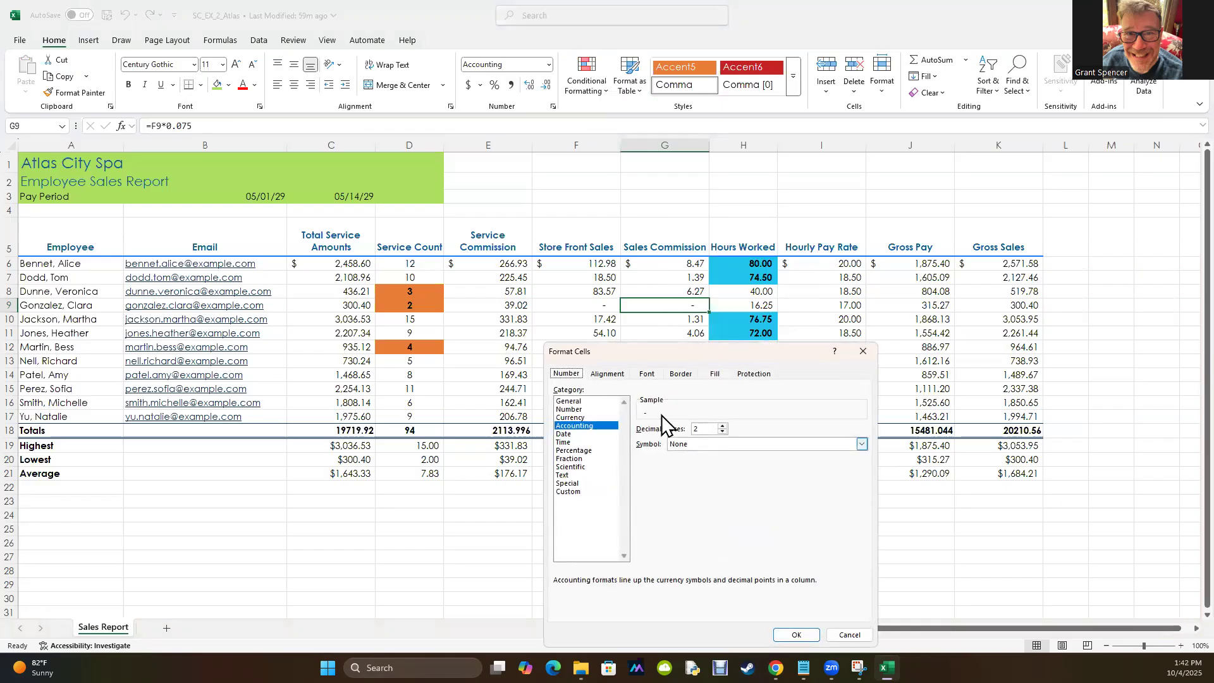
click(763, 446)
click(763, 446)
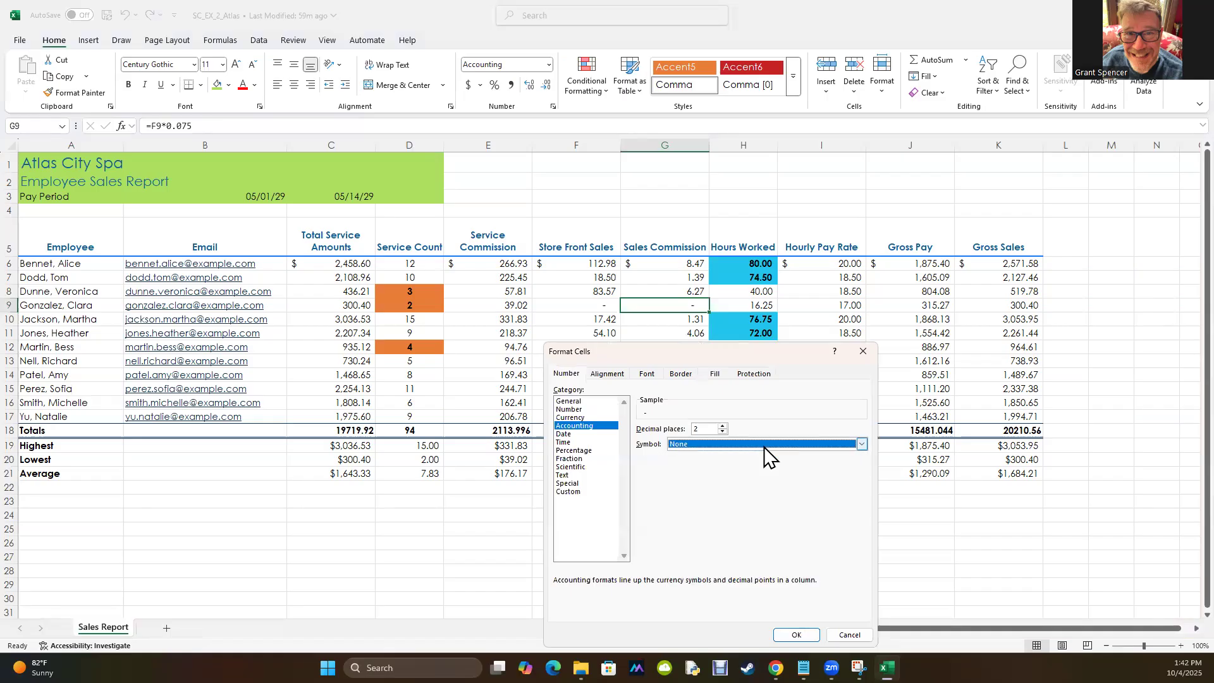
click(569, 417)
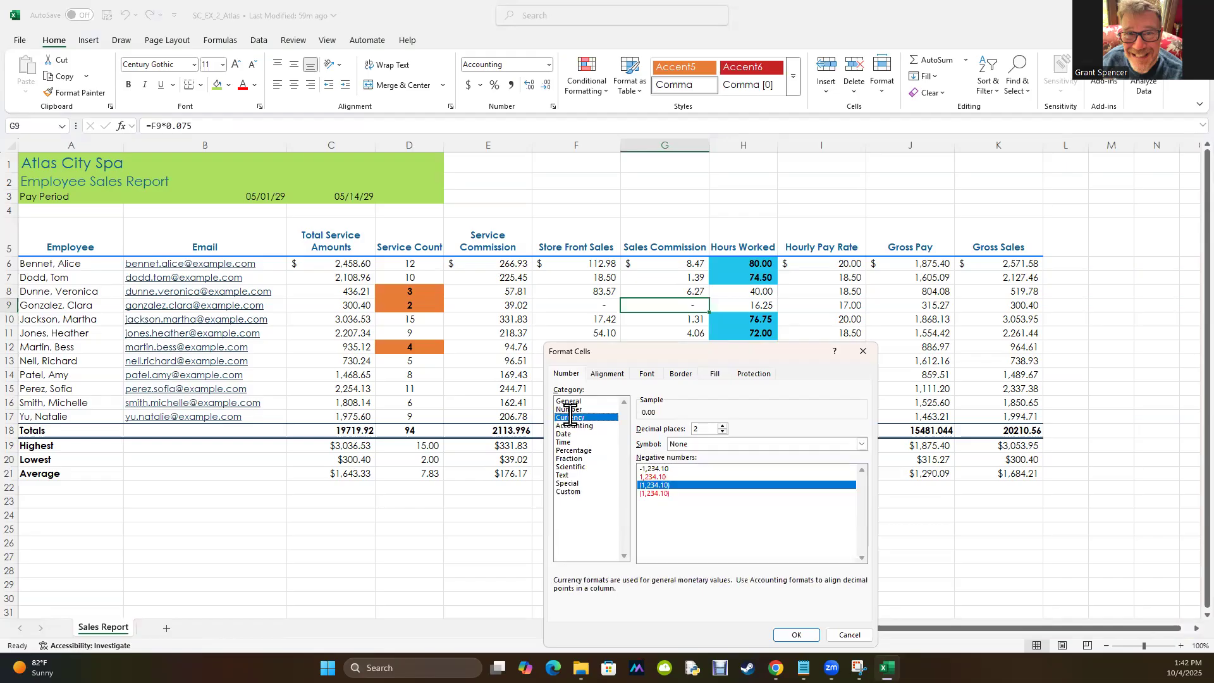
click(794, 635)
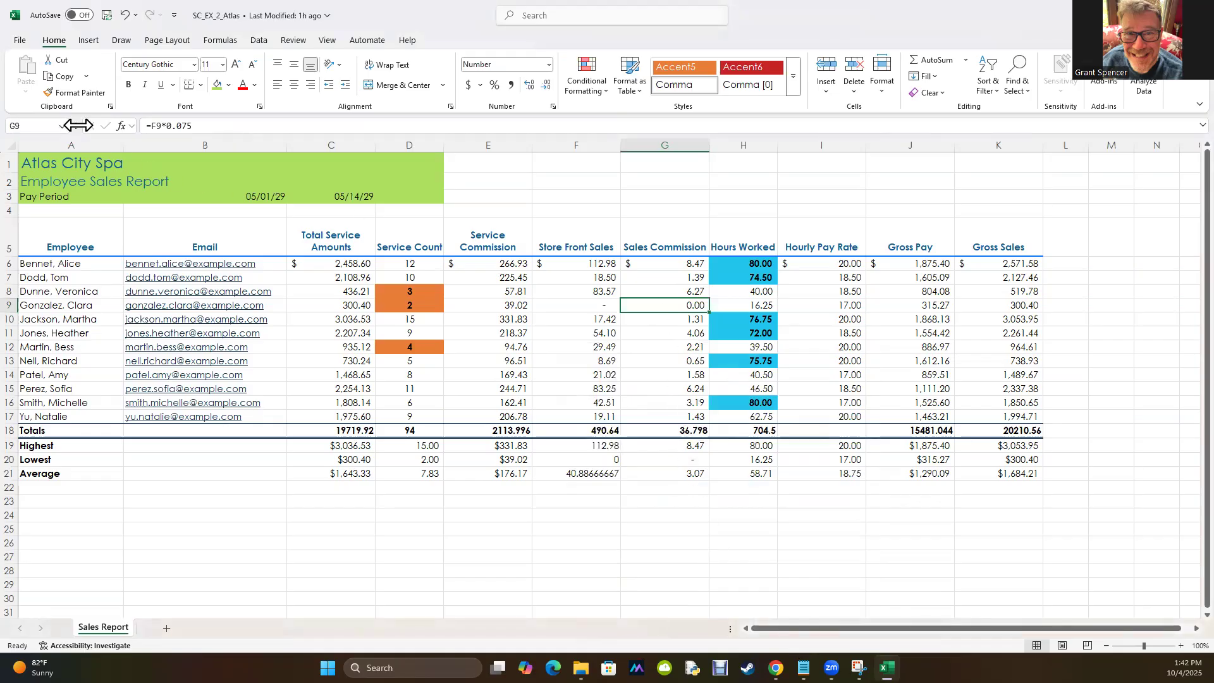
- Copy the format of G9 to the Highest and Lowest Sales Commission cells G19:G20 with Format Painter
click(74, 93)
mouse_move(670, 446)
mouse_down()
mouse_move(683, 476)
mouse_move(682, 464)
mouse_up()
click(653, 544)
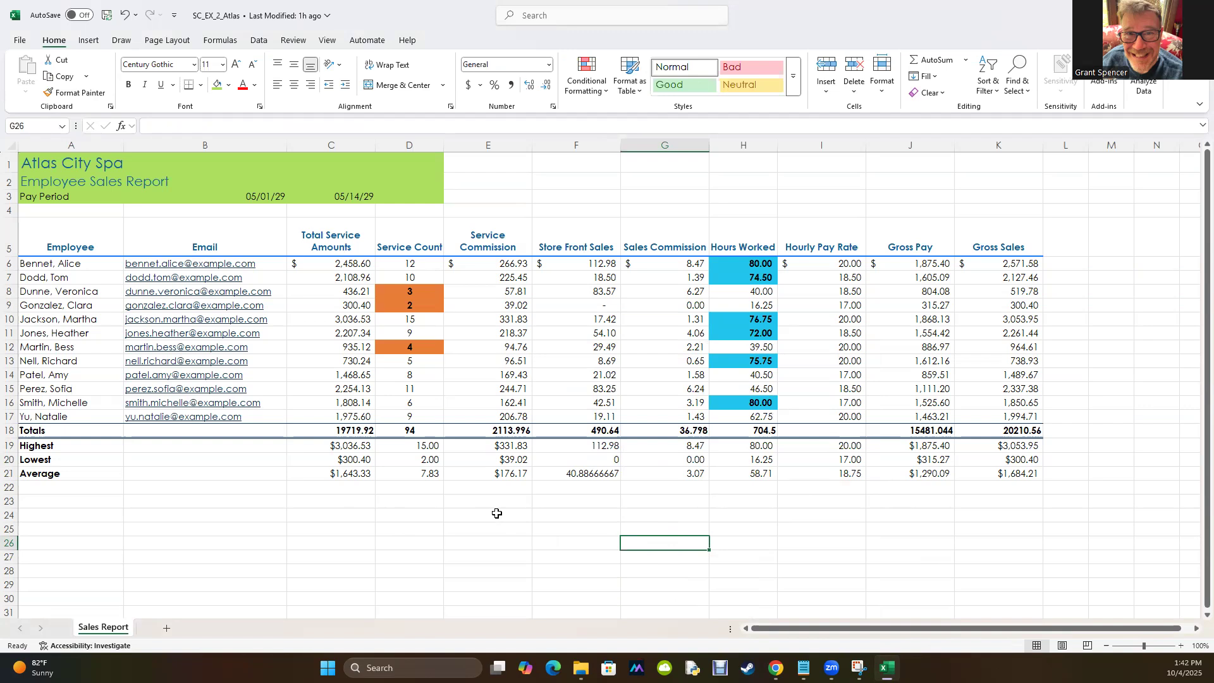
- Copy the format of Store Front Sales cell F15 to the Highest, Lowest and Average cells F19:F21 with Format Painter
click(579, 474)
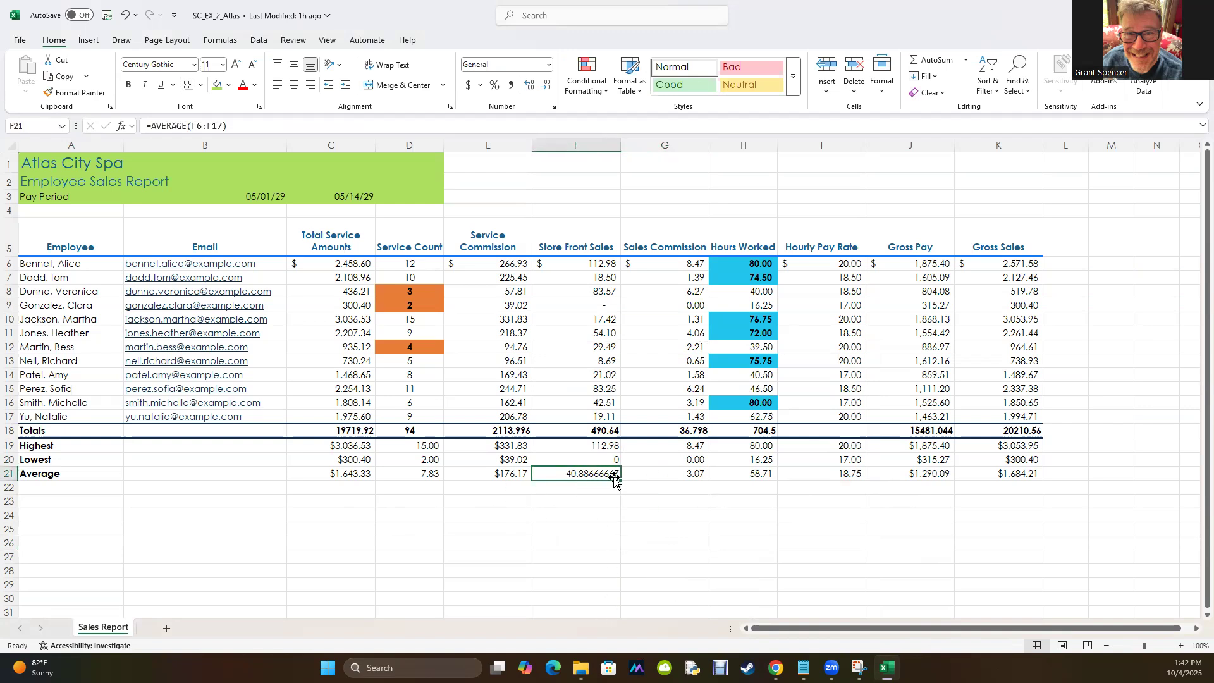
click(584, 389)
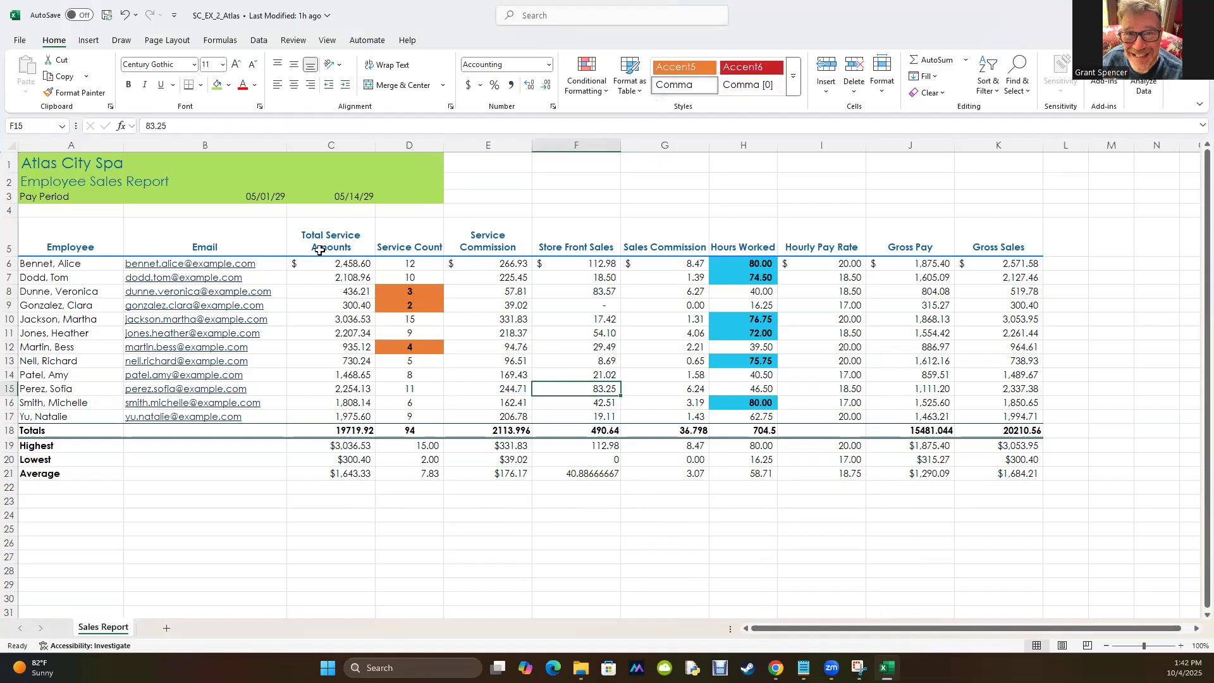
click(61, 93)
click(588, 447)
drag(591, 463, 585, 475)
click(586, 571)
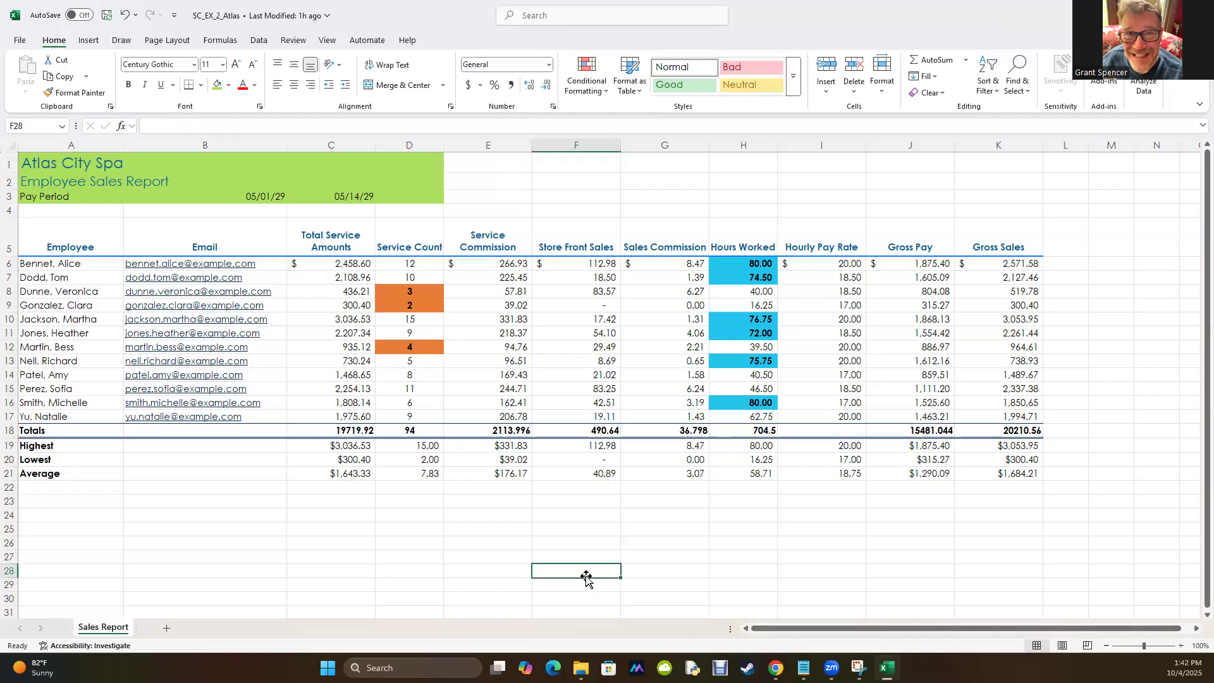
- Try the dollar Accounting format on the Store Front Sales values F6:F17 and undo it
drag(582, 266, 573, 417)
click(468, 85)
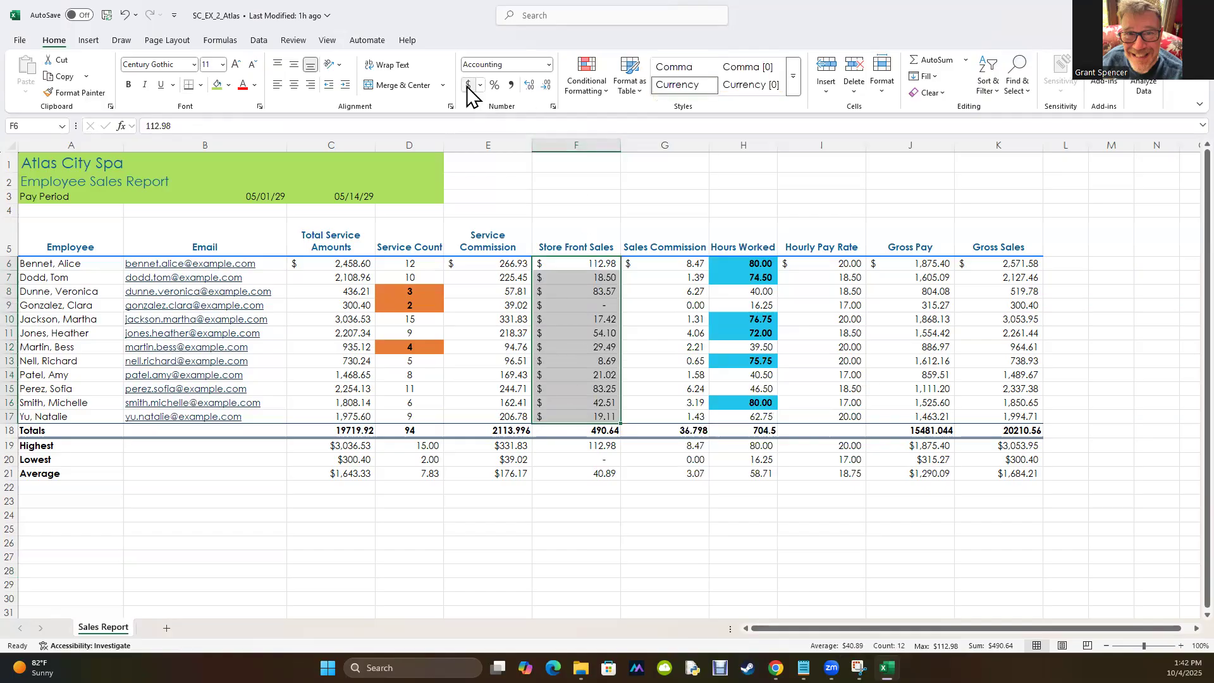
key(ctrl+z)
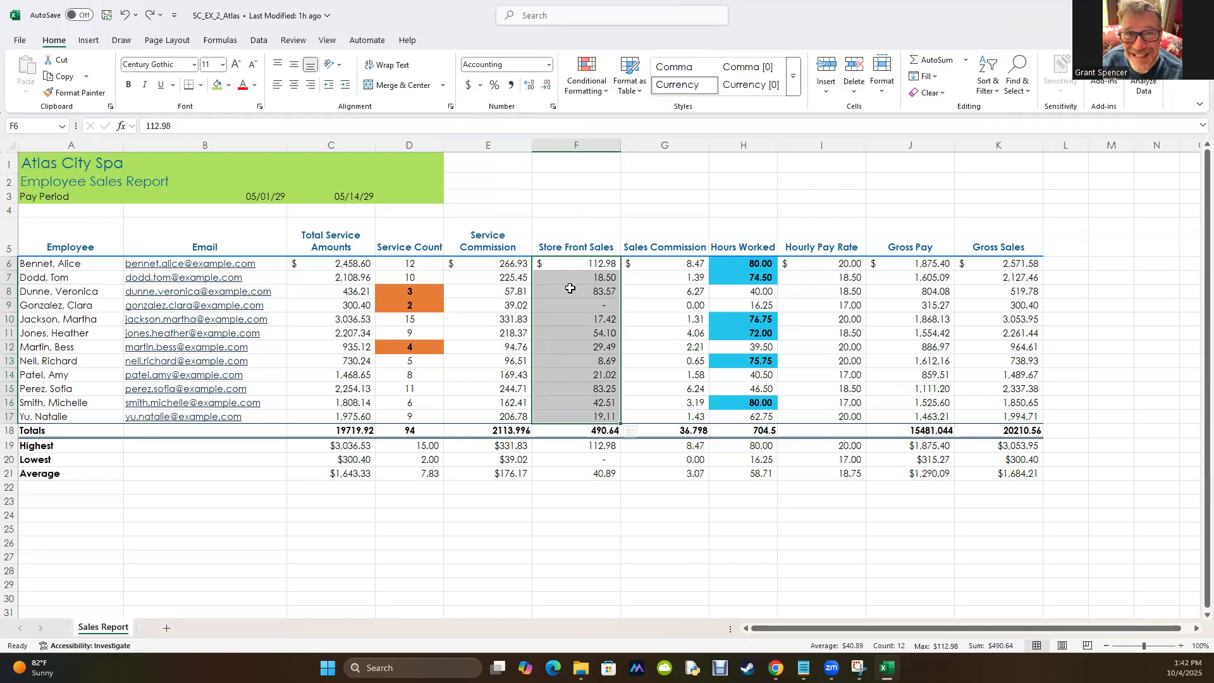
click(574, 288)
drag(574, 283, 573, 322)
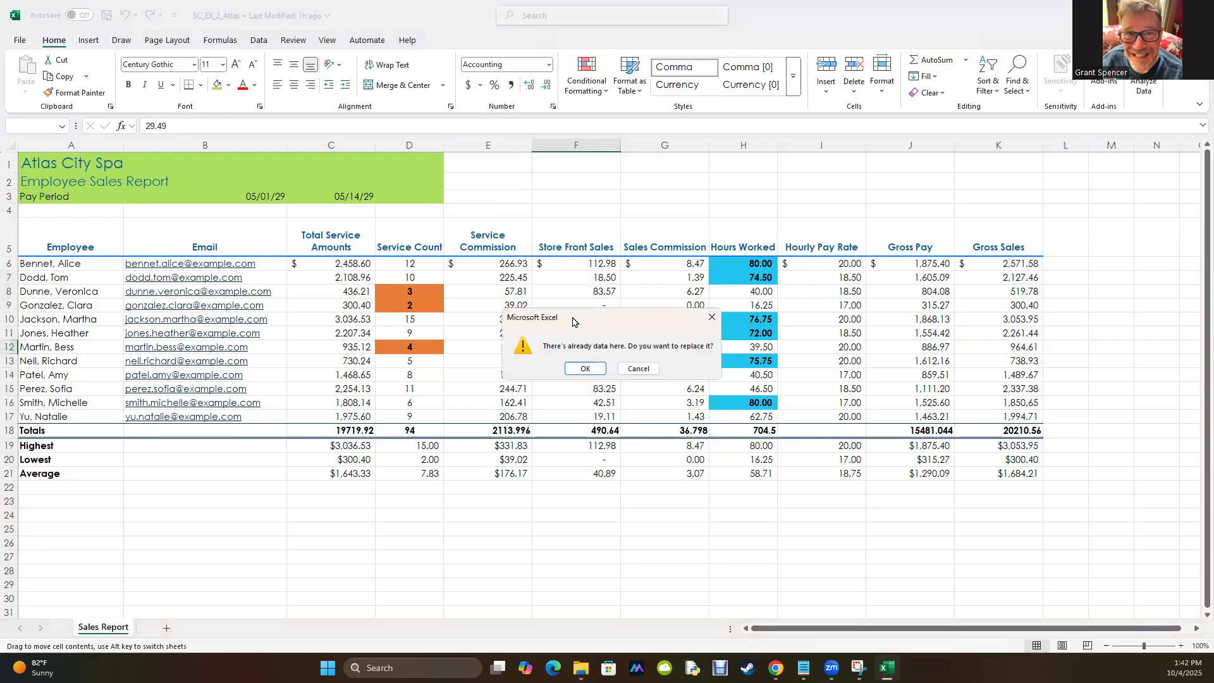
click(638, 368)
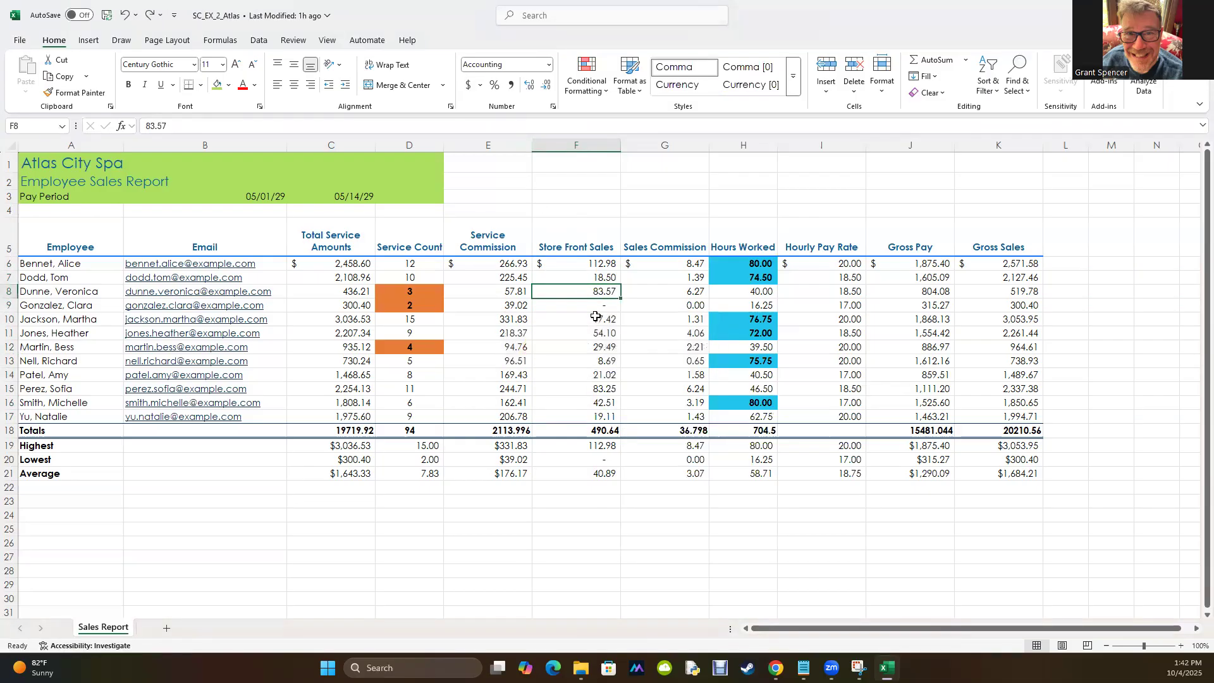
- Check the number format category of Store Front Sales cells F7:F17 in Format Cells, and inspect the Lowest cell F20
drag(584, 279, 588, 418)
right_click(588, 419)
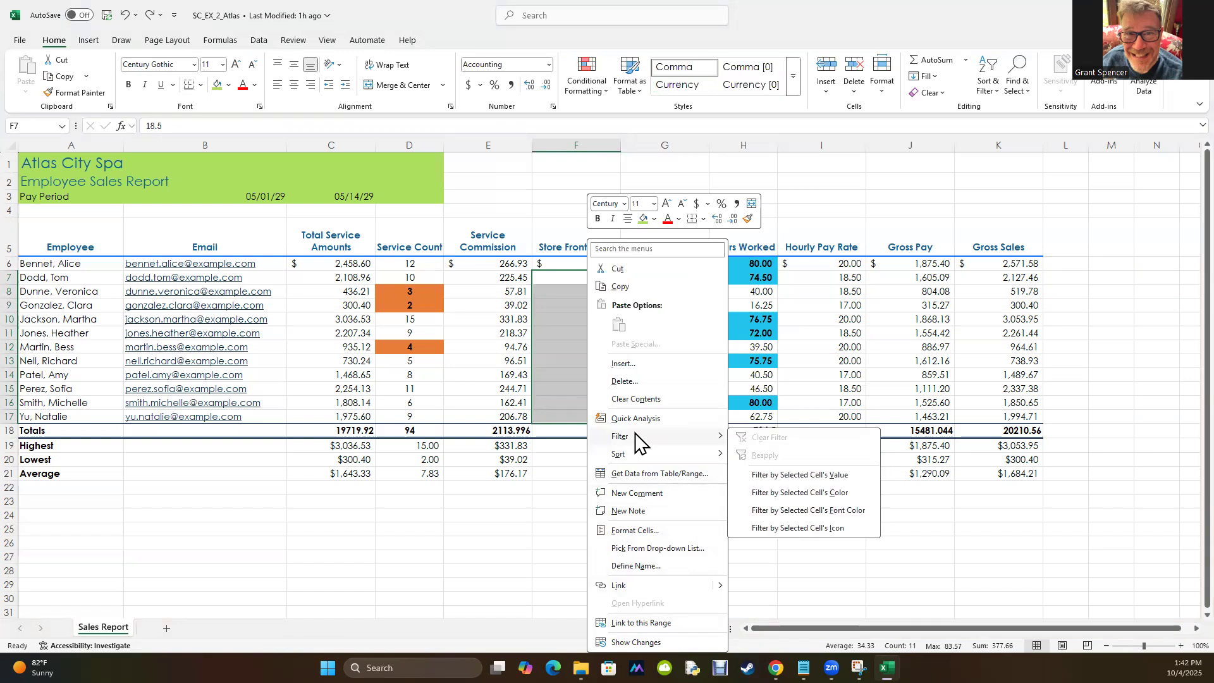
click(635, 531)
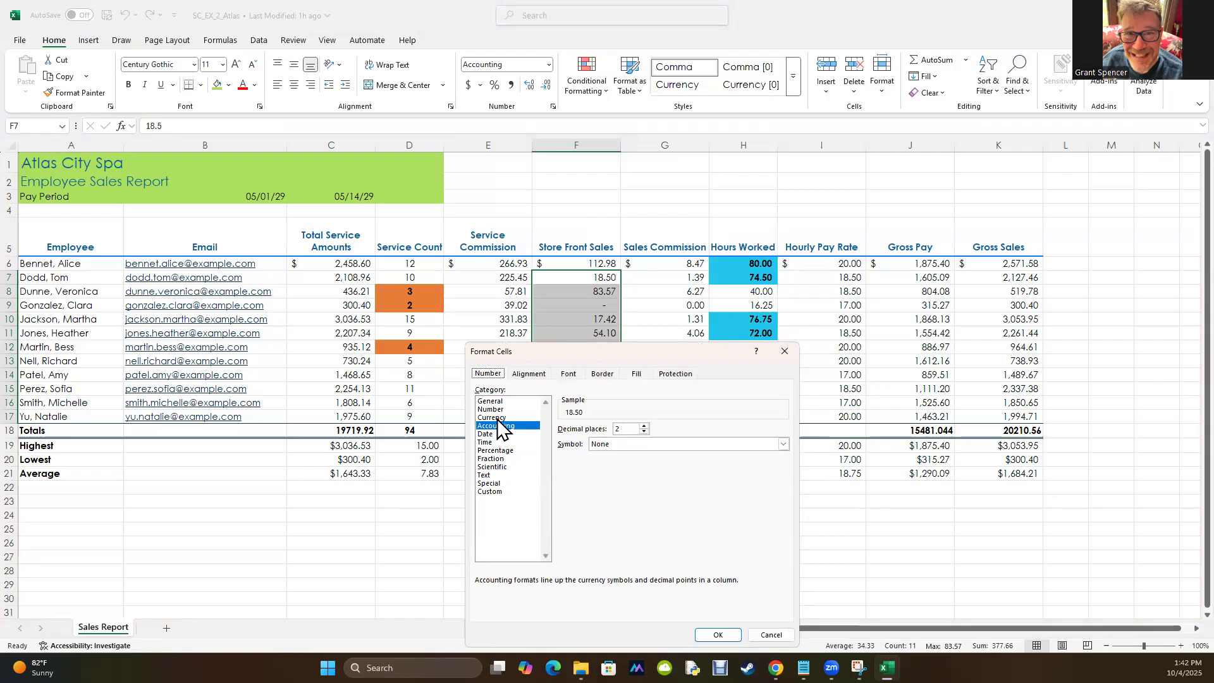
click(771, 635)
click(663, 552)
click(586, 459)
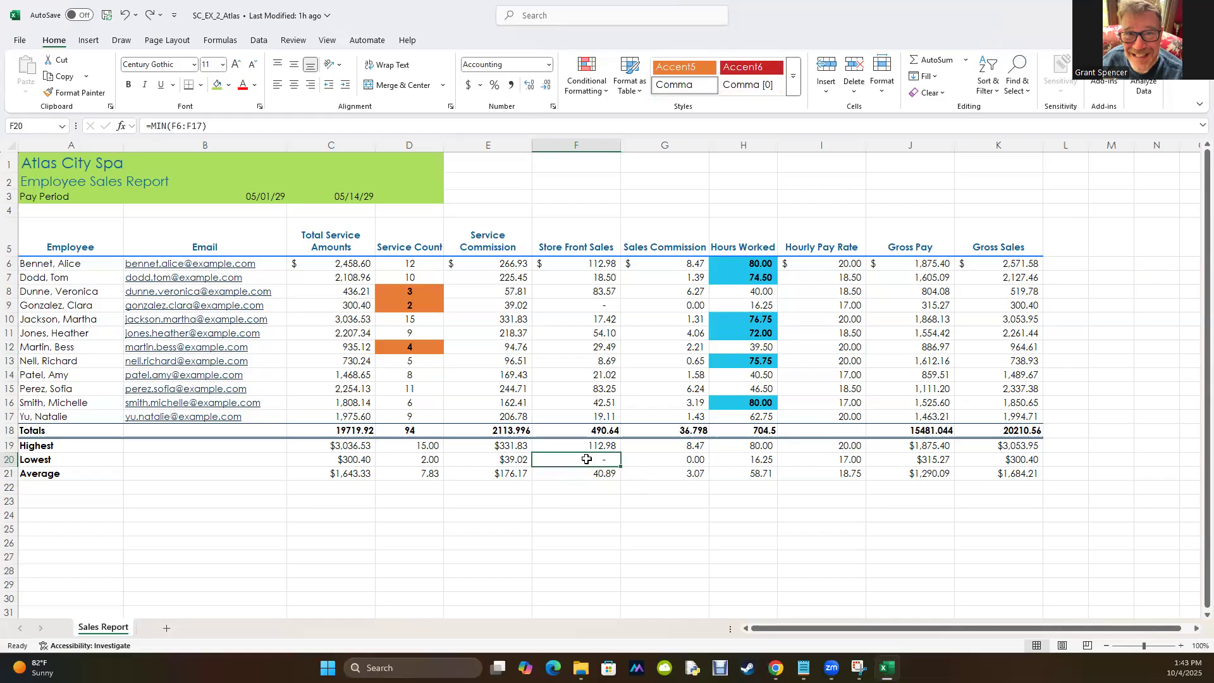
right_click(587, 459)
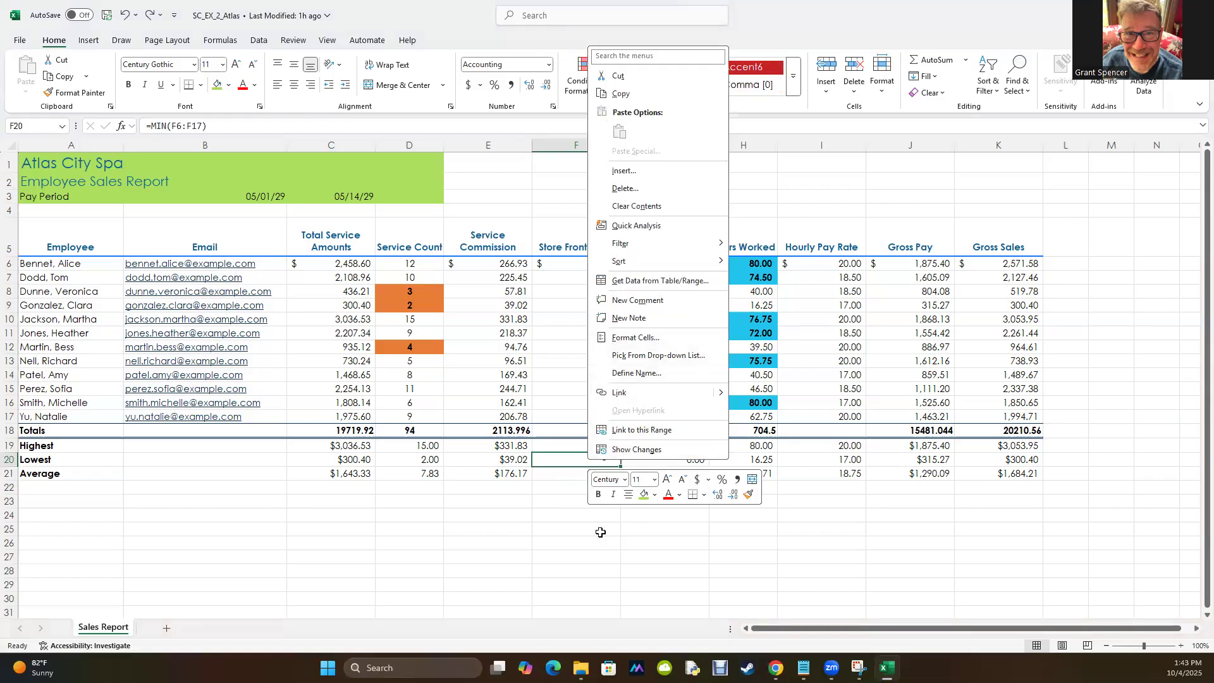
key(Escape)
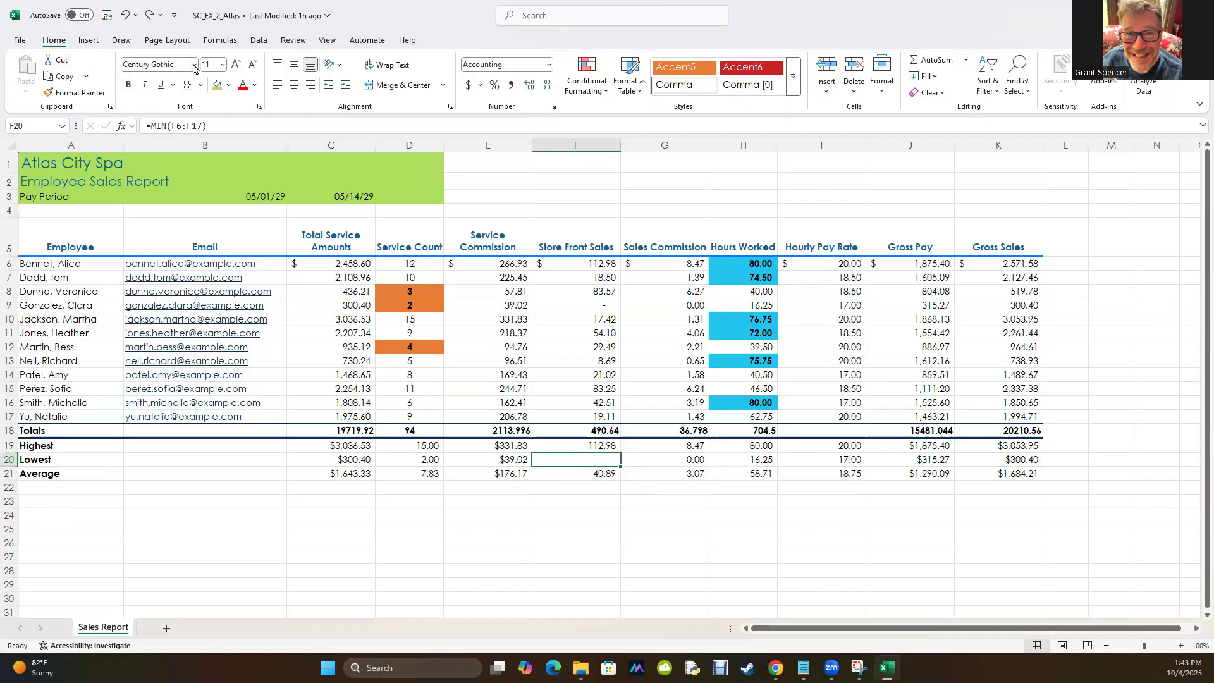
- Change the header in A5 to the misspelling "Employeeee" as a test word for the spelling checker
click(293, 42)
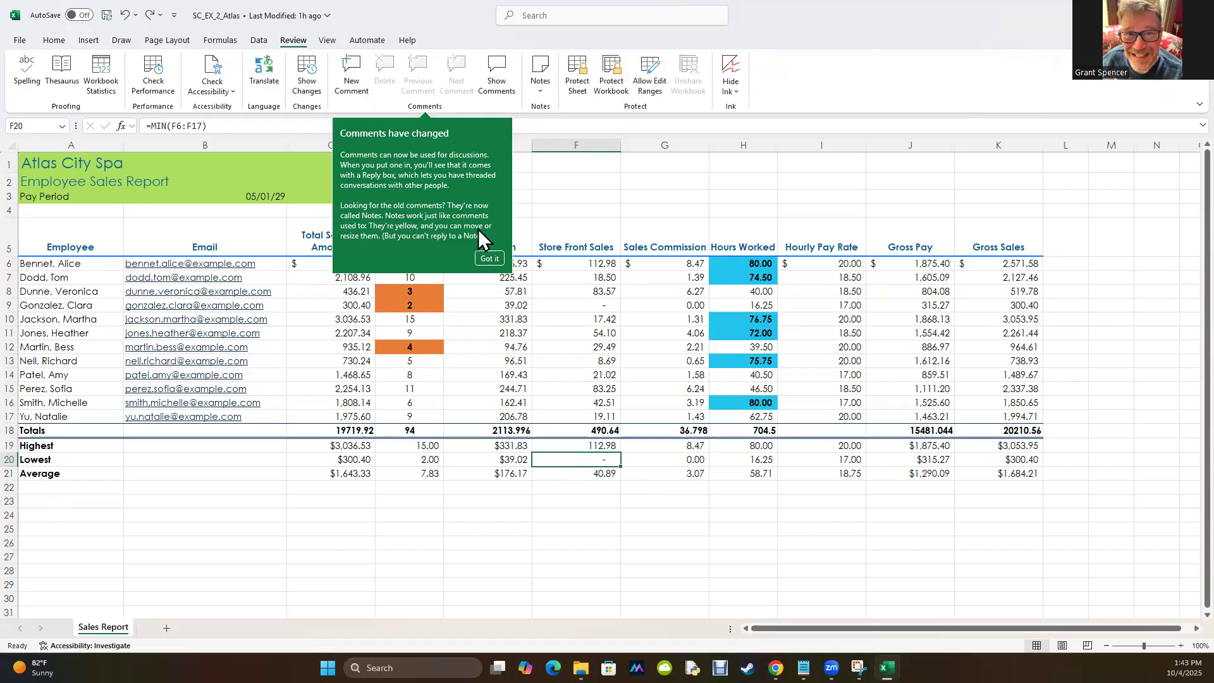
click(488, 258)
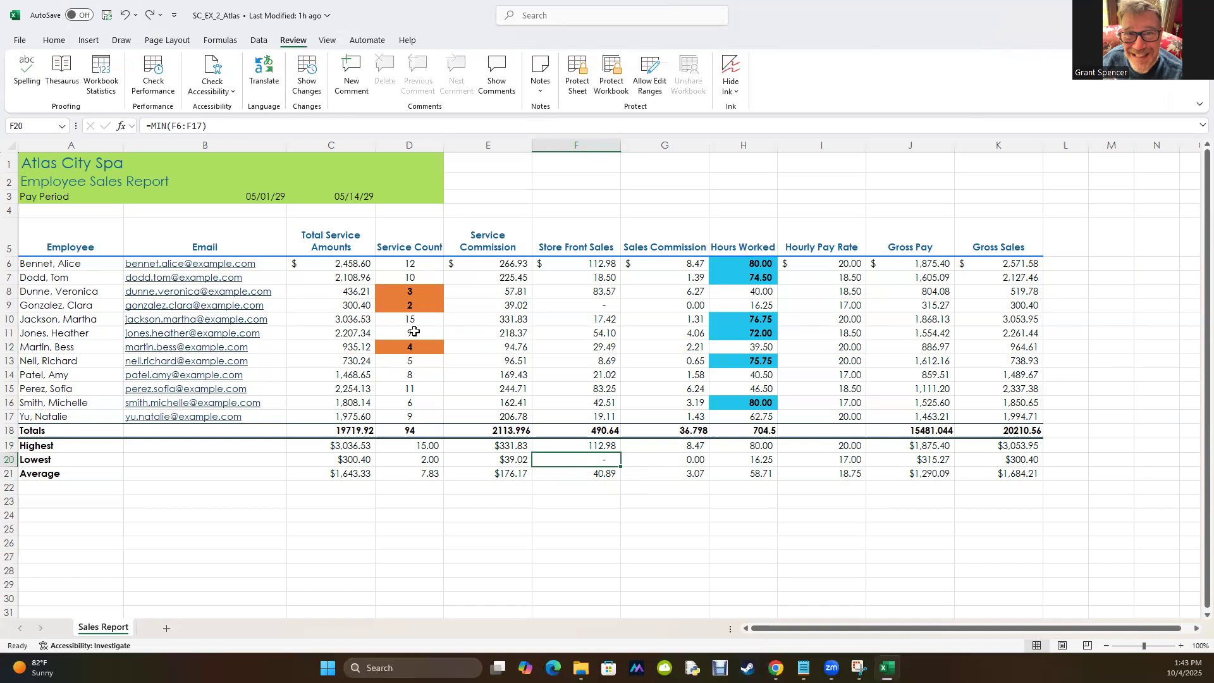
click(60, 244)
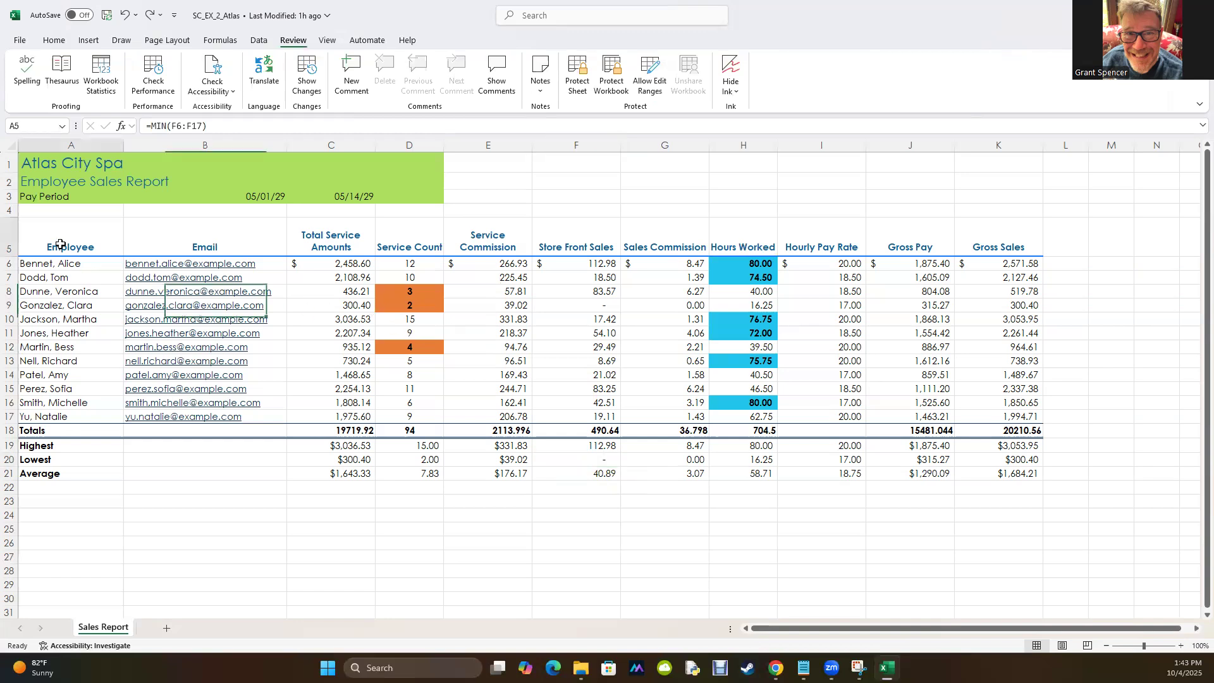
click(184, 125)
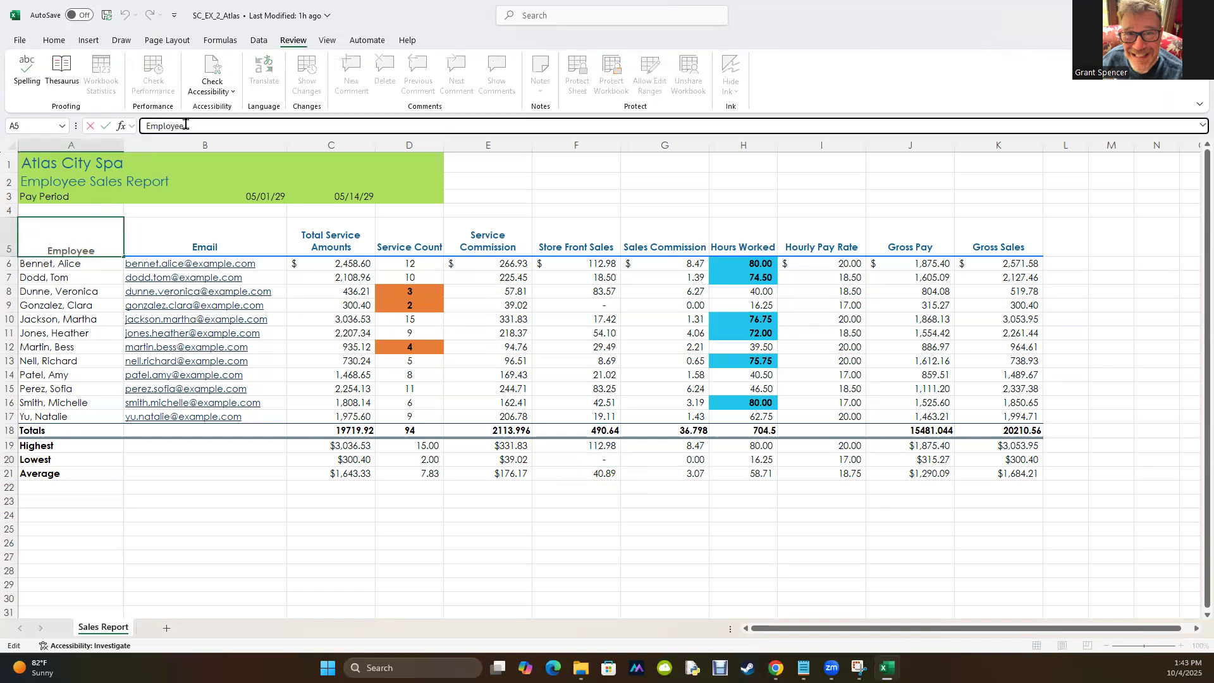
text(ee)
click(192, 533)
- Run the spelling checker, continue it from the beginning of the sheet, and change "Employeeee" in A5 to "Employee"
click(27, 71)
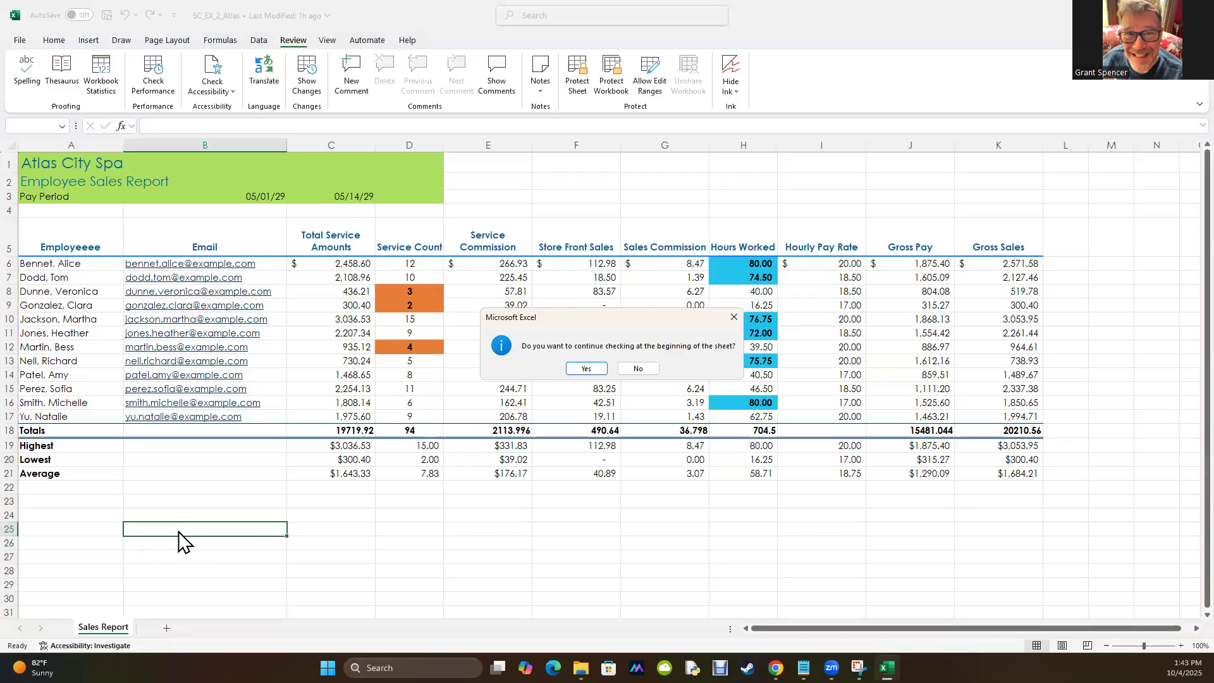
click(586, 370)
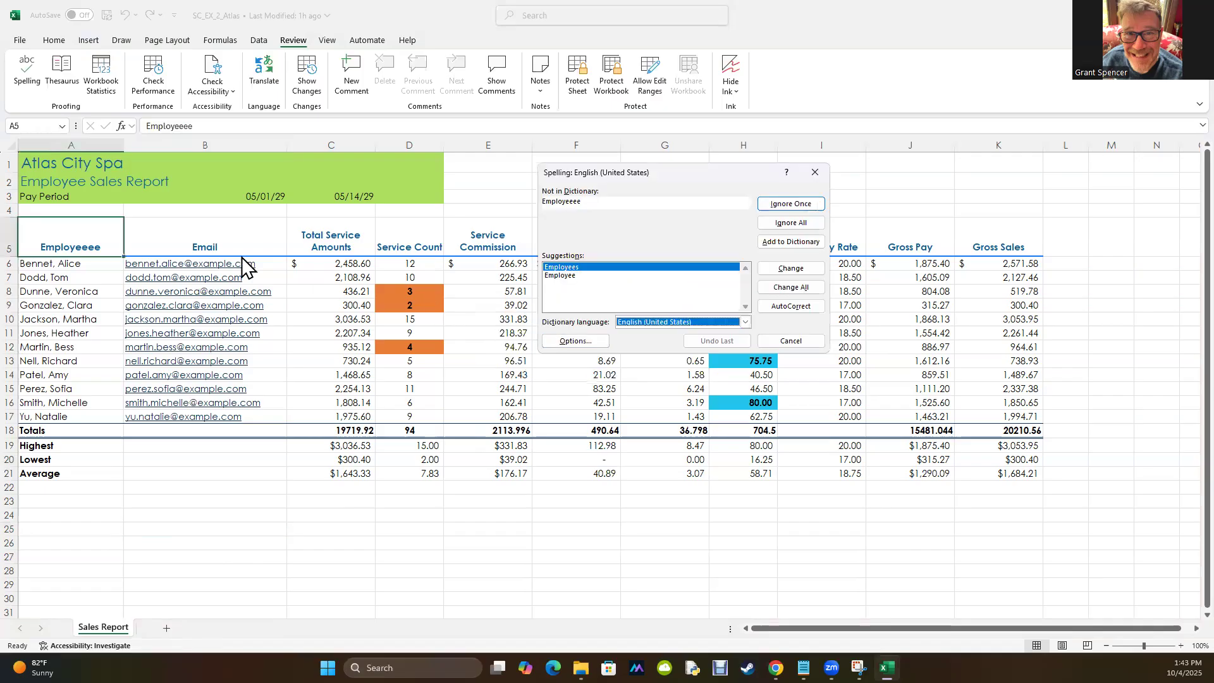
click(554, 277)
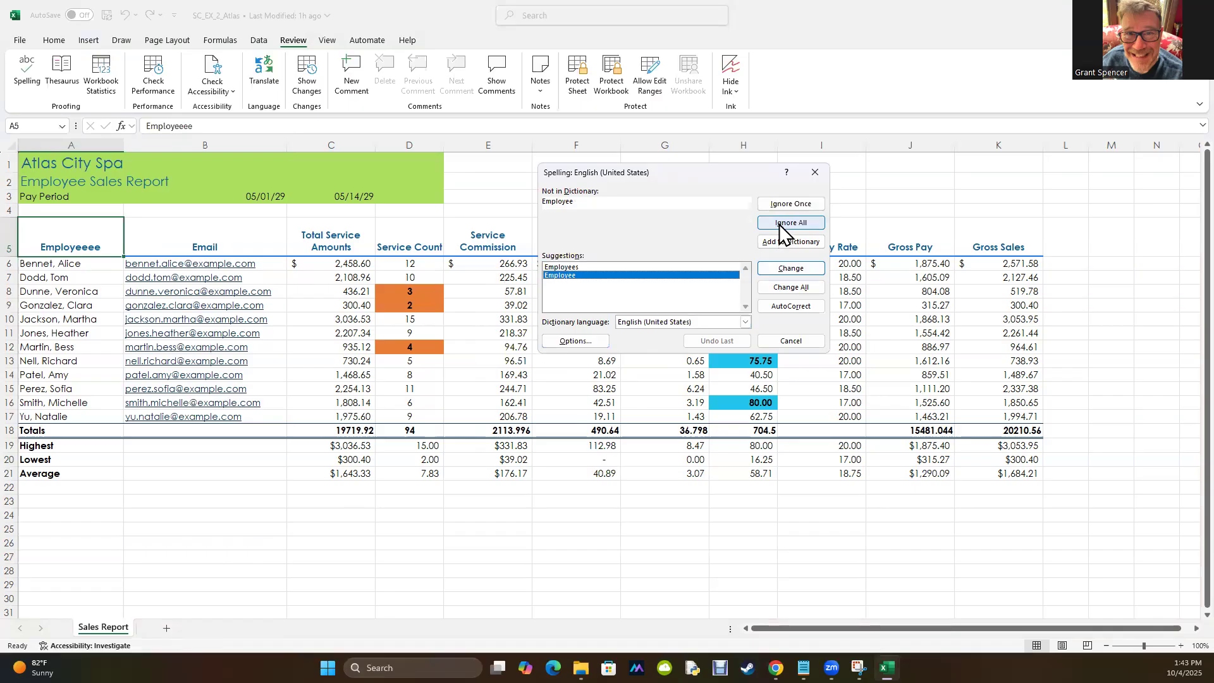
click(794, 270)
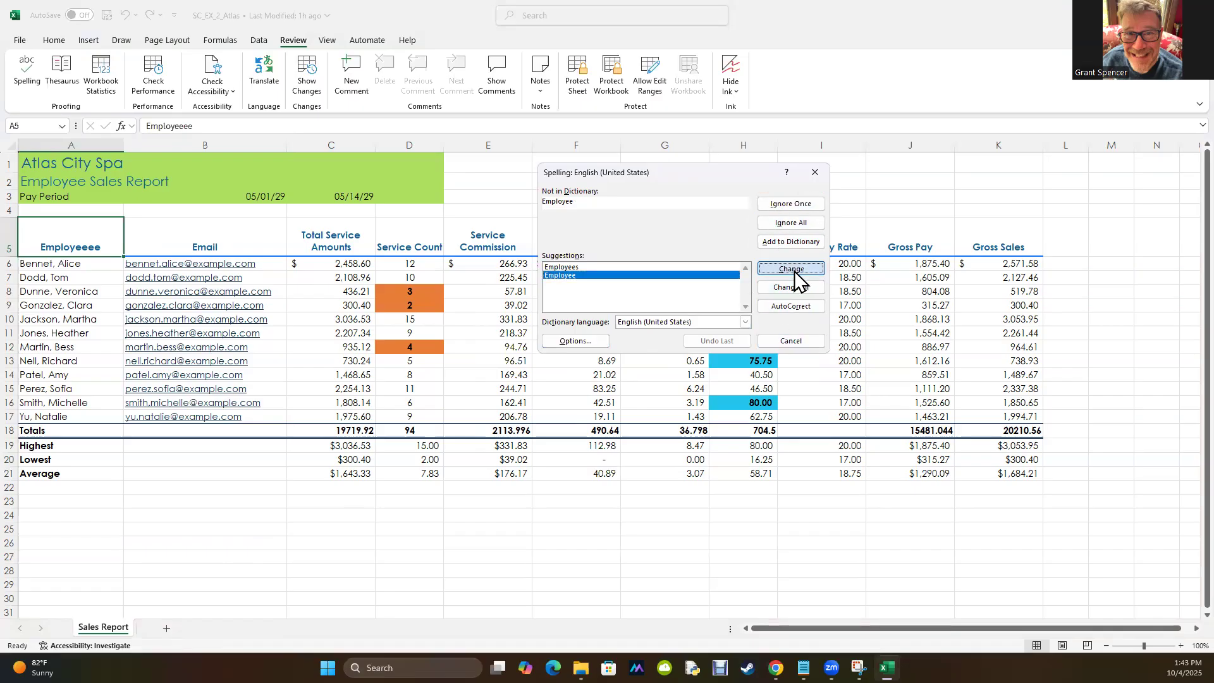
click(610, 373)
click(410, 501)
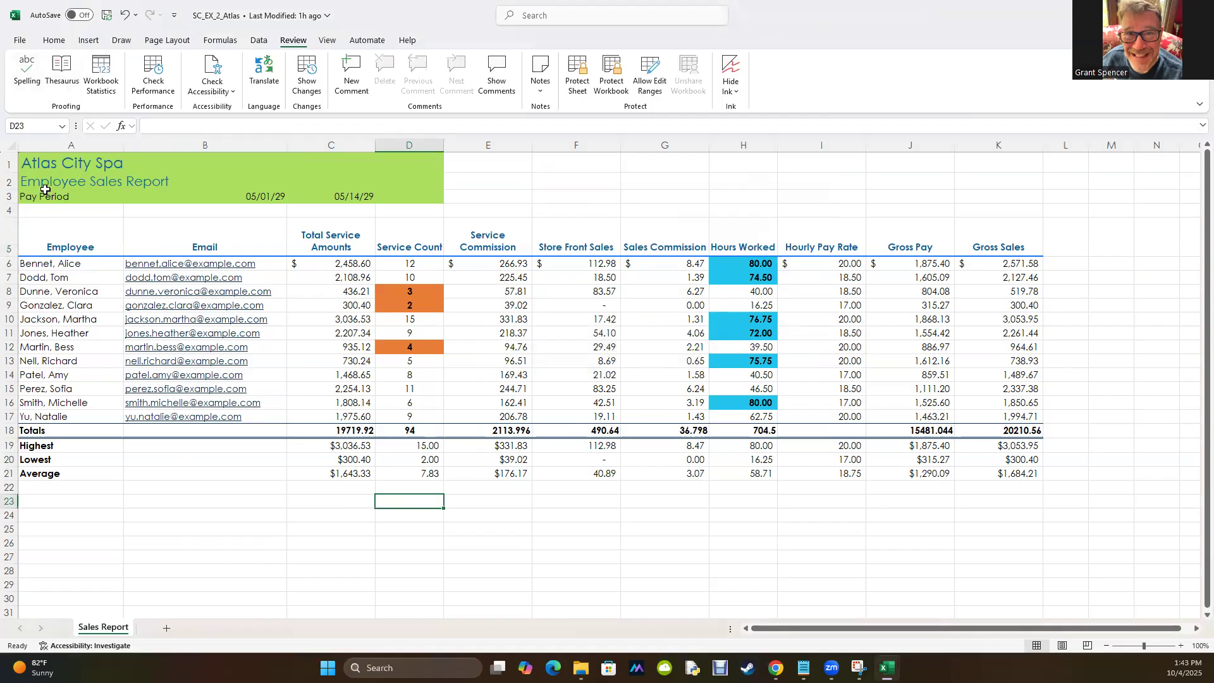
- Run the spelling checker again starting from the title cell A1 and close its completion message
click(46, 165)
click(23, 73)
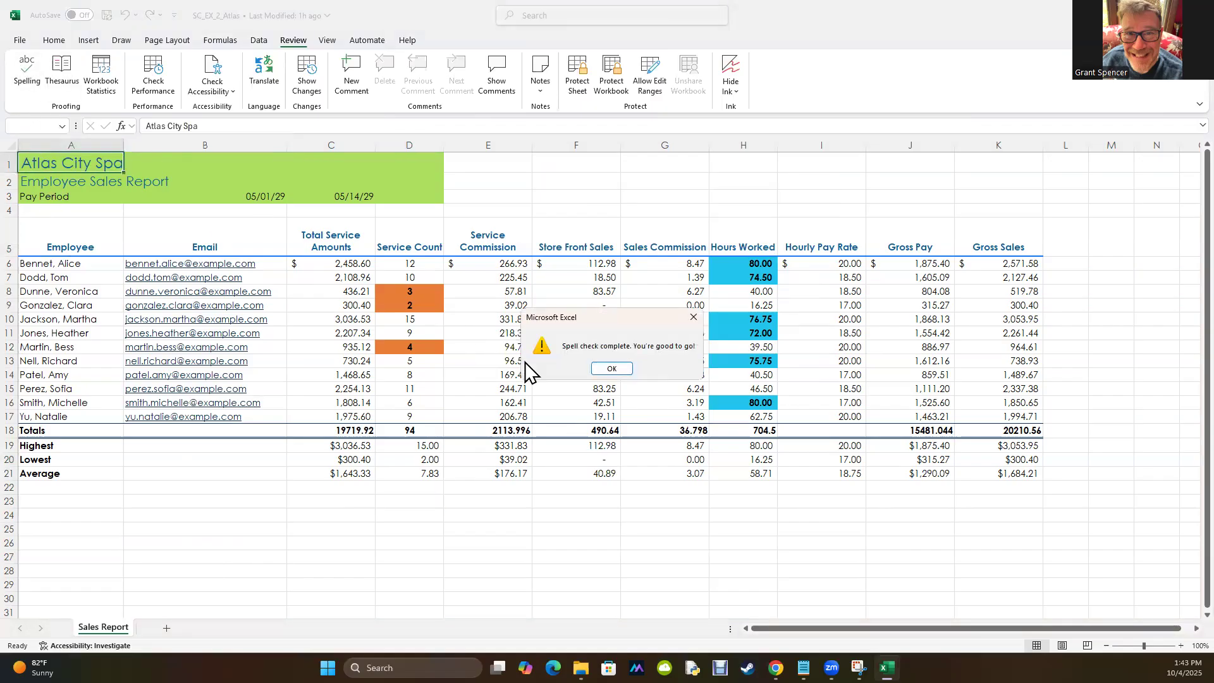
click(611, 368)
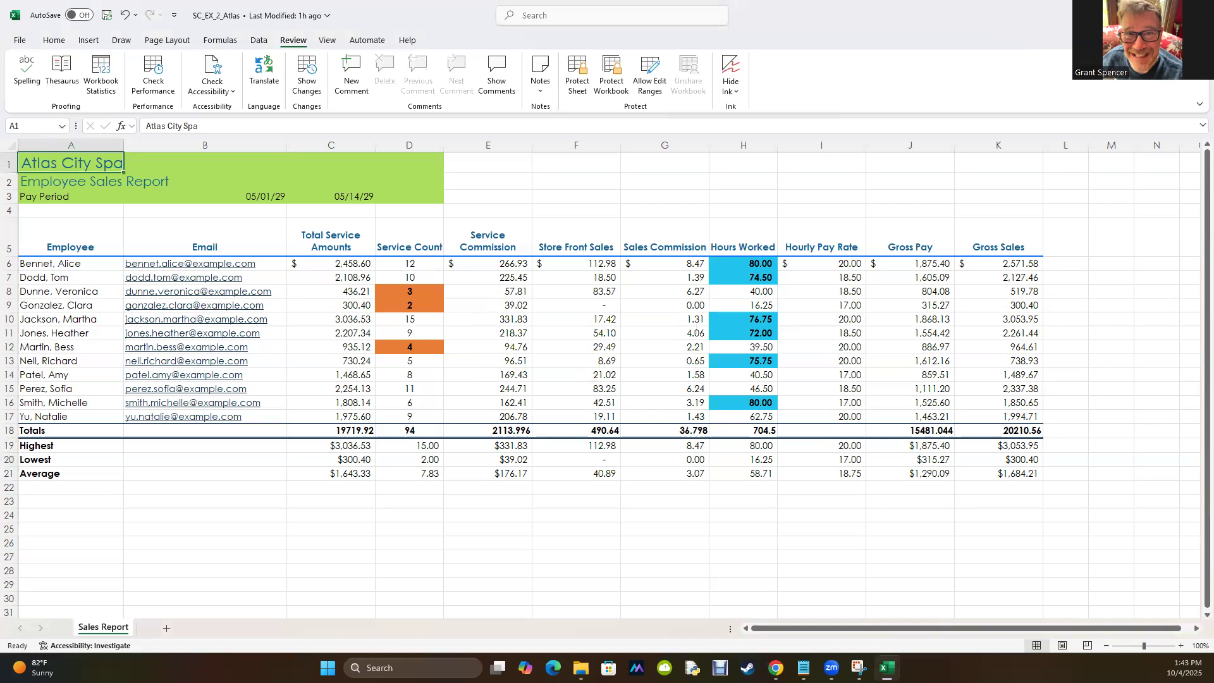
- Change the header in B5 to the misspelling "Emailzz" as a second test word
key(alt+Tab)
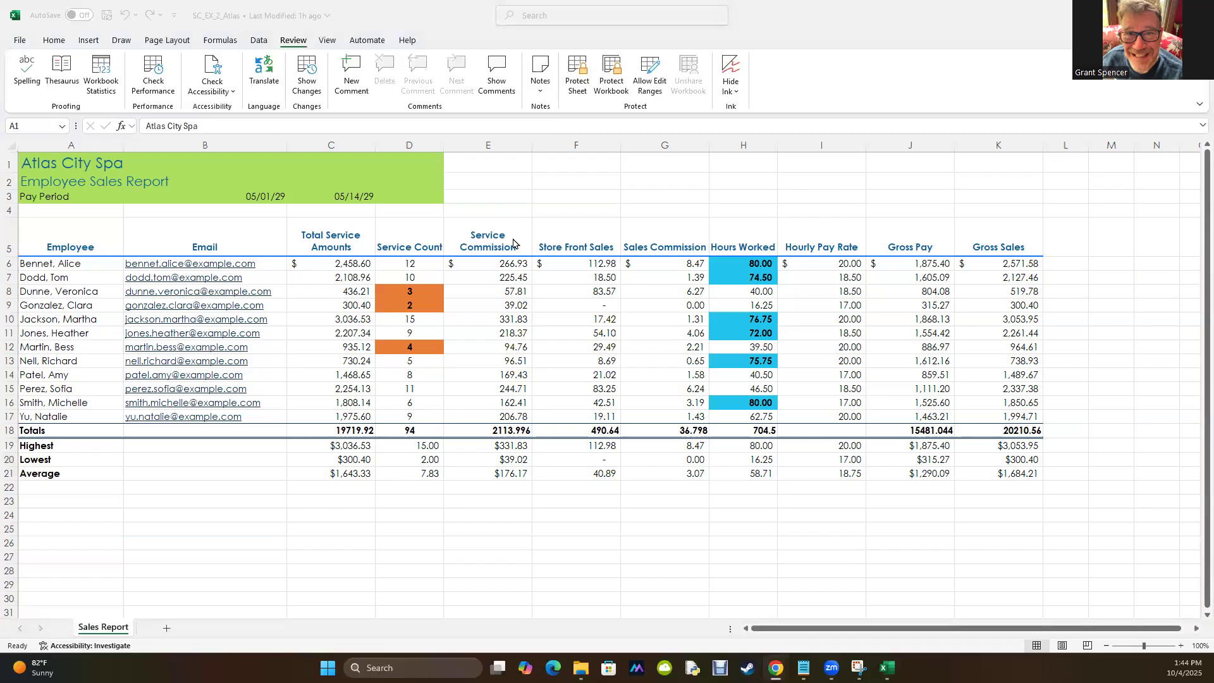
click(201, 241)
click(190, 127)
text(zz)
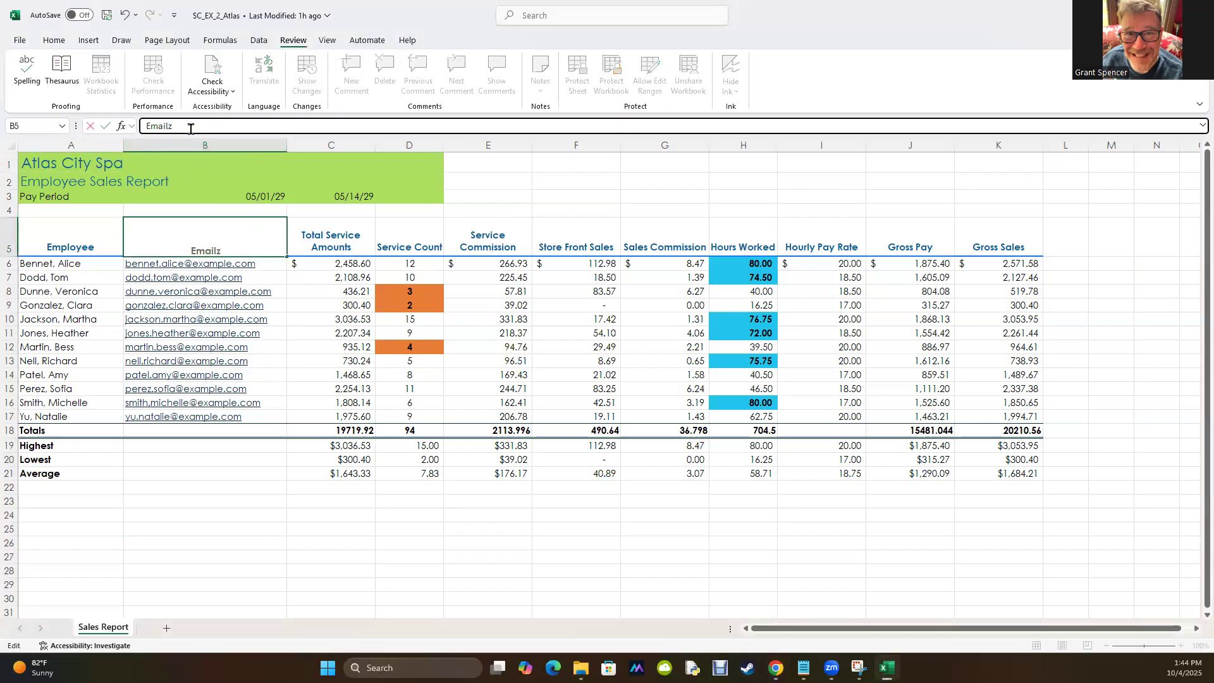
click(202, 376)
key(Escape)
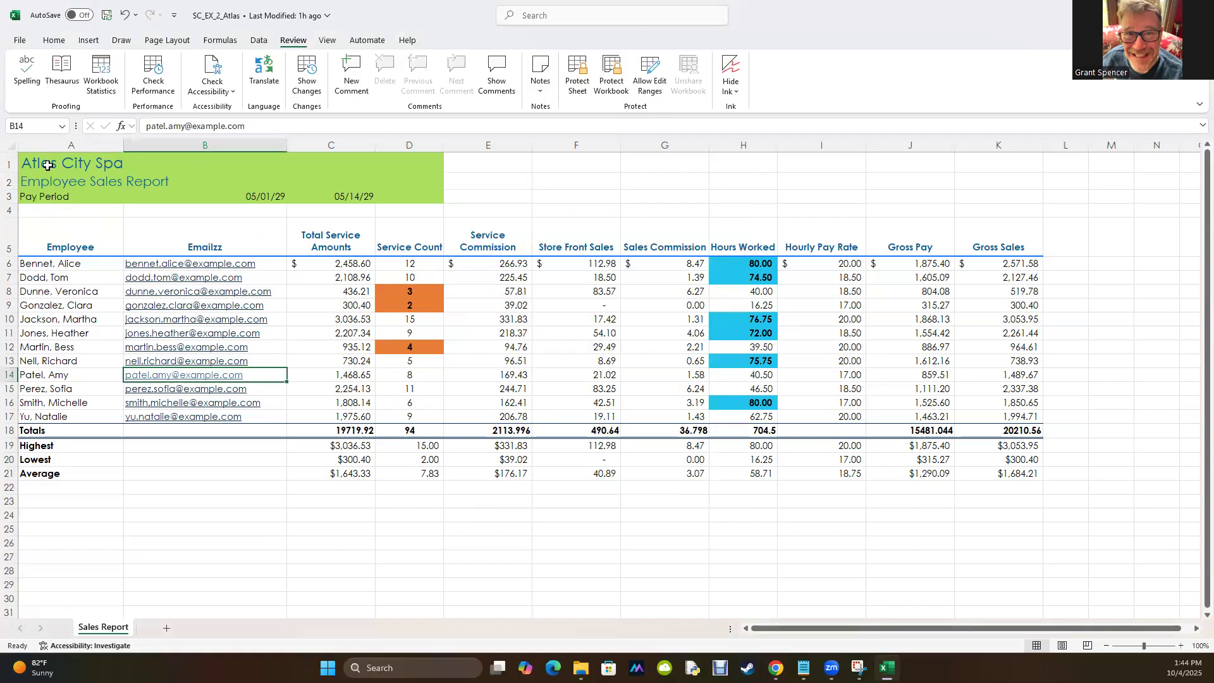
- Check the spelling from B14, restart the check from A5, and cancel it at "Emailzz" without applying a suggestion
click(23, 70)
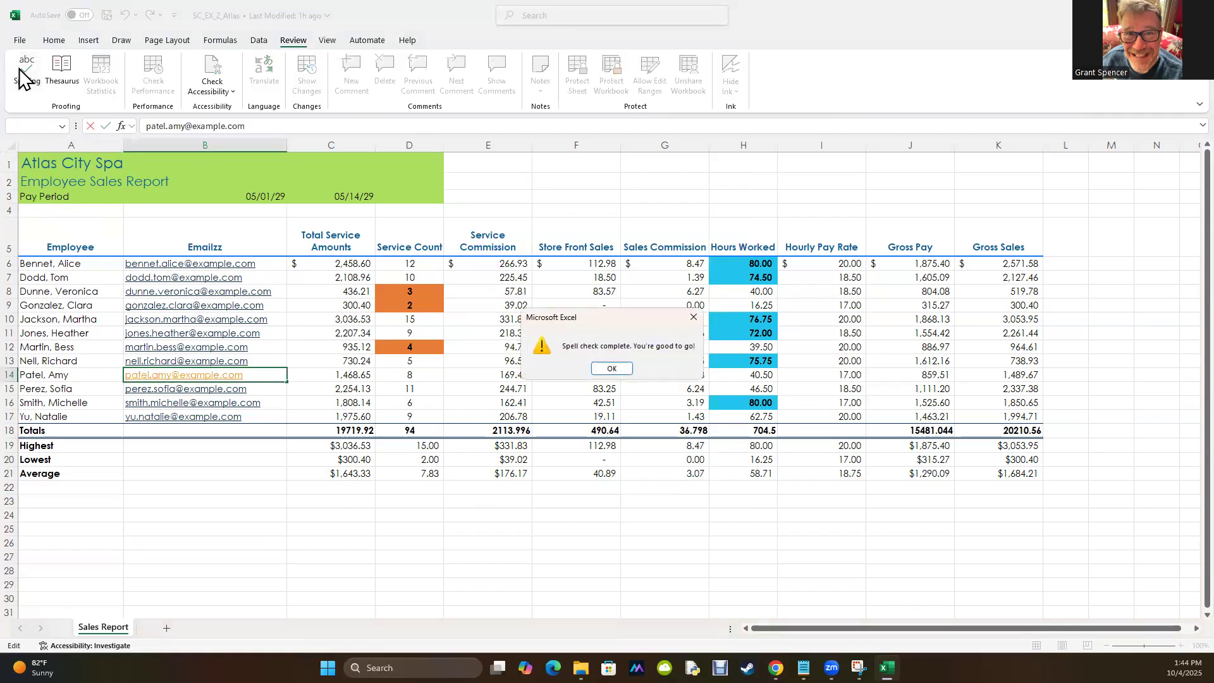
click(606, 367)
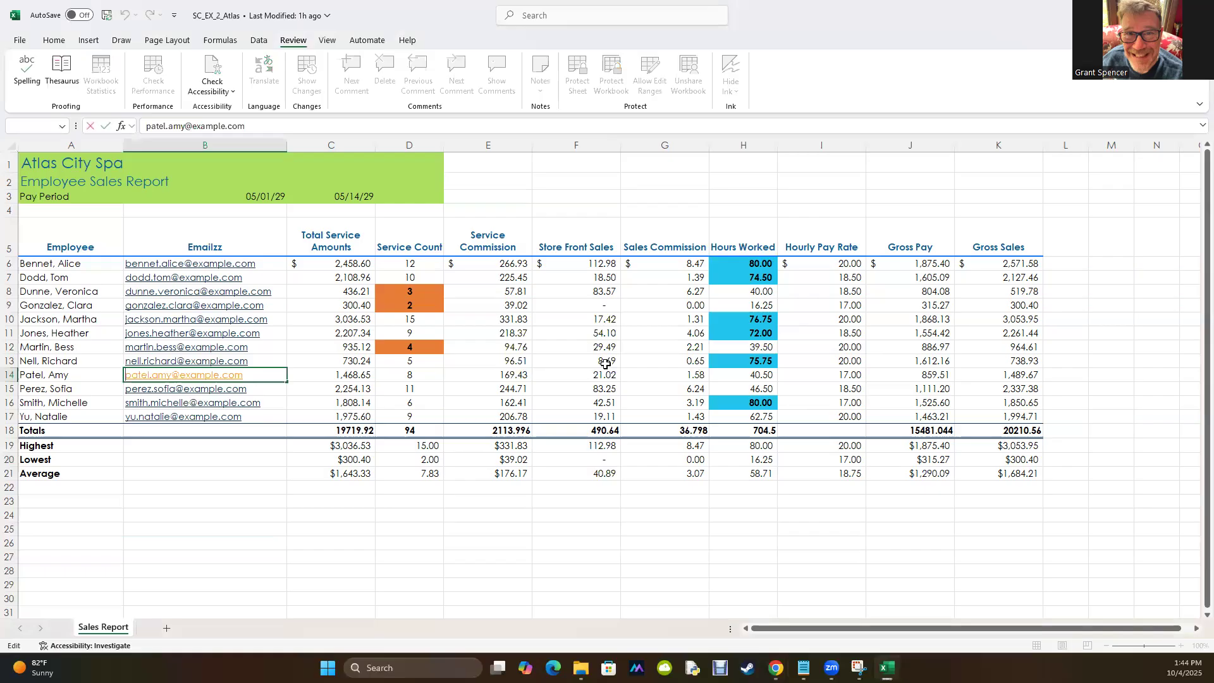
click(282, 516)
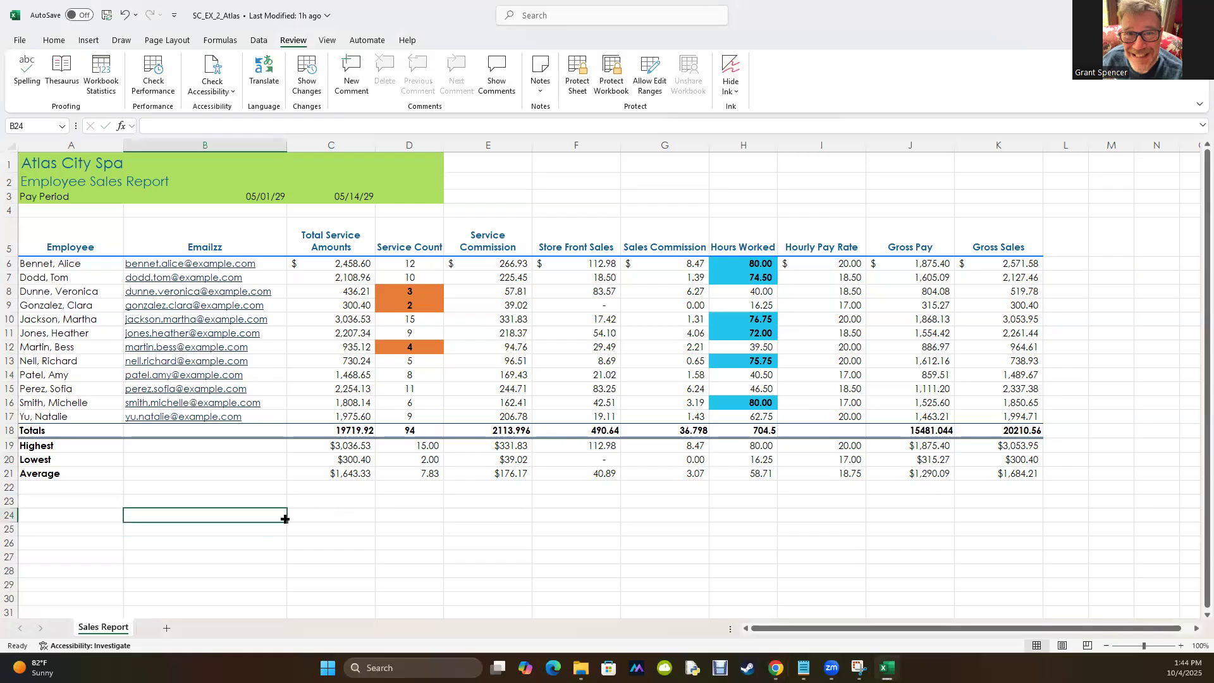
click(76, 228)
click(30, 71)
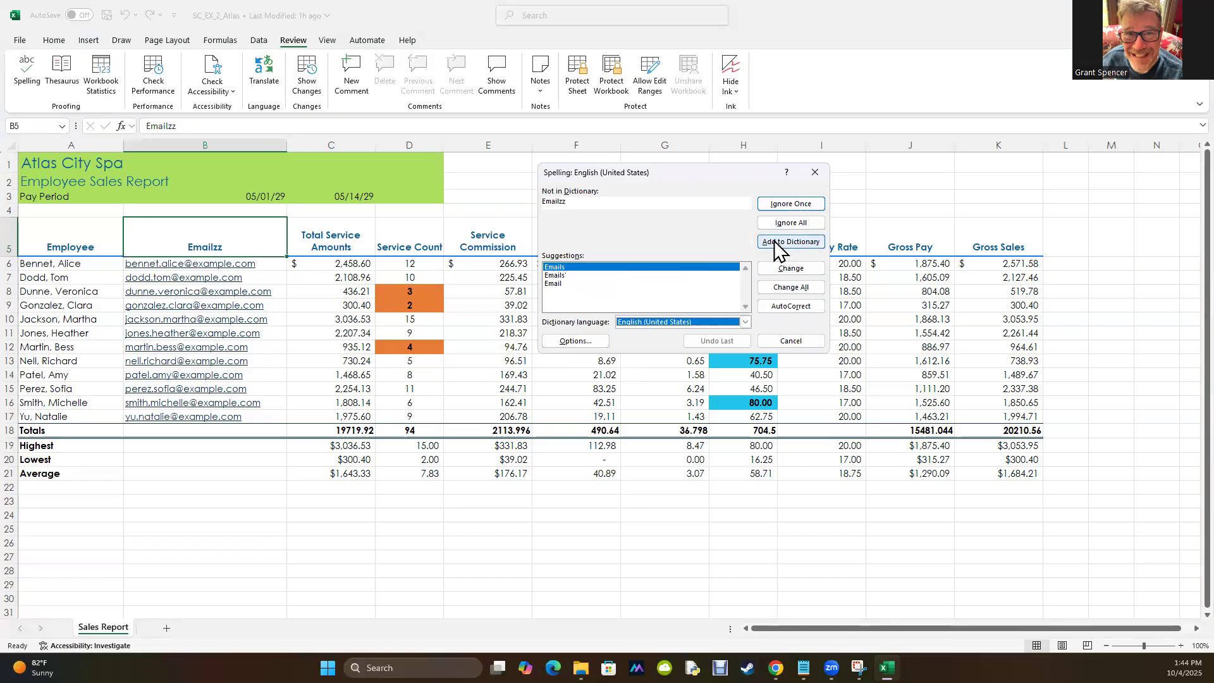
click(777, 339)
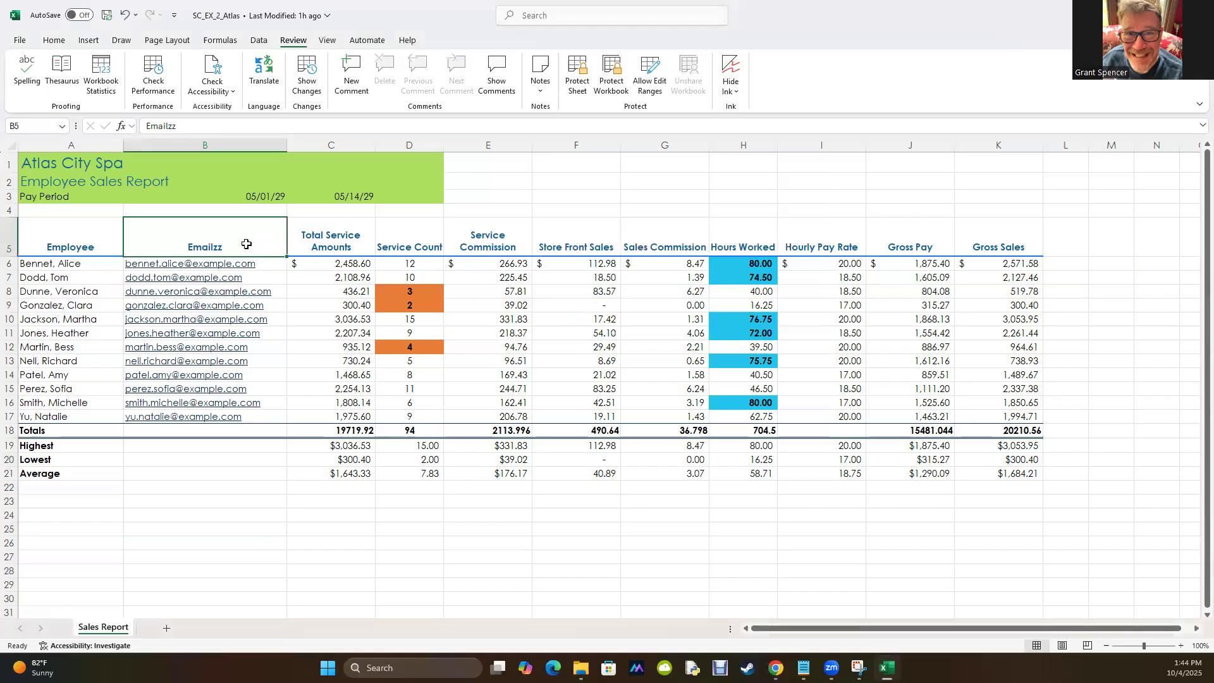
- Correct the header in B5 by hand so it reads "Email"
click(187, 133)
key(BackSpace)
key(BackSpace)
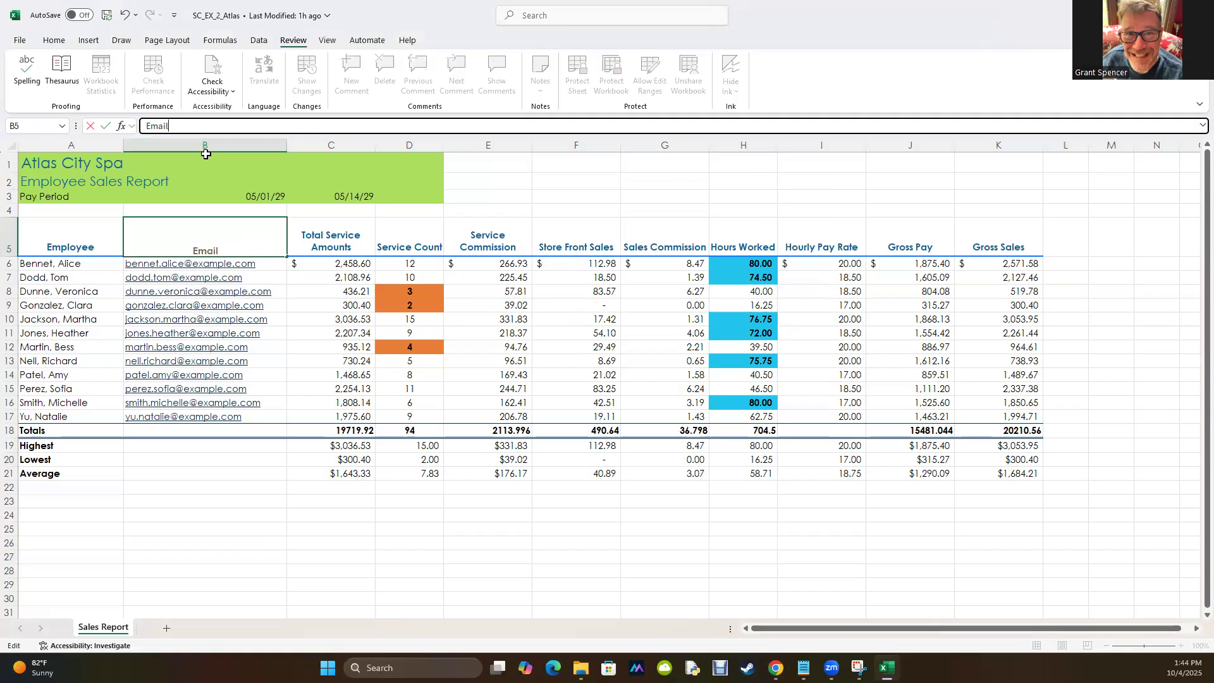
key(Return)
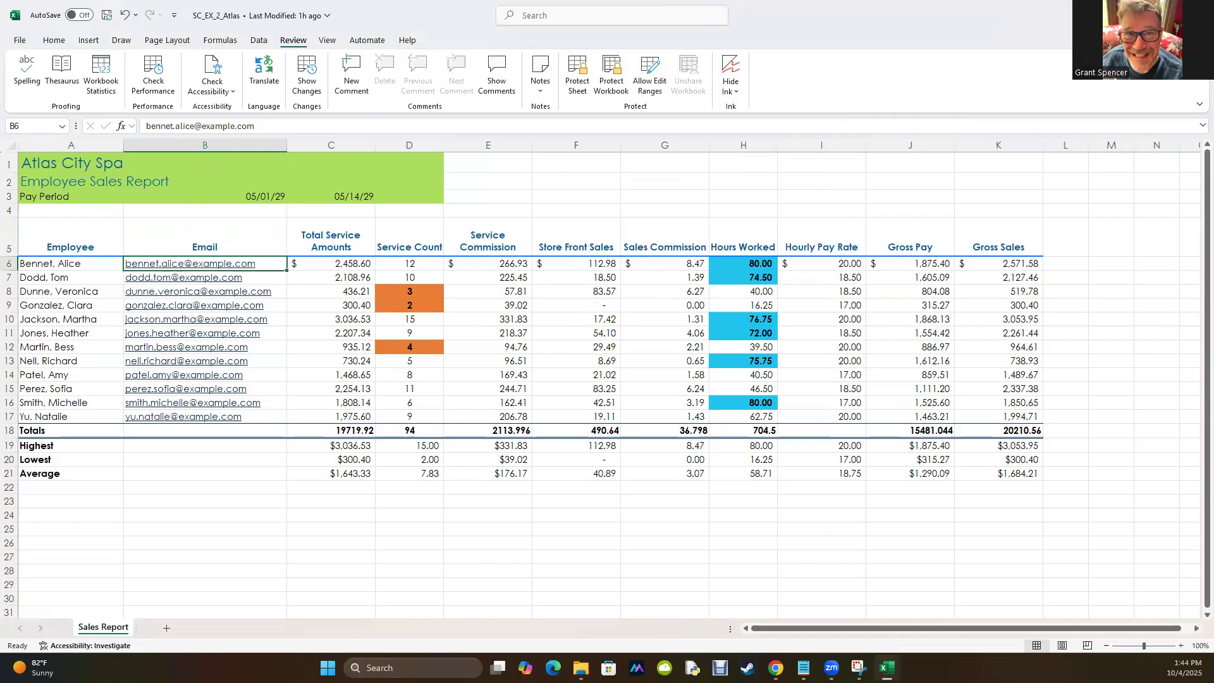
key(alt+Tab)
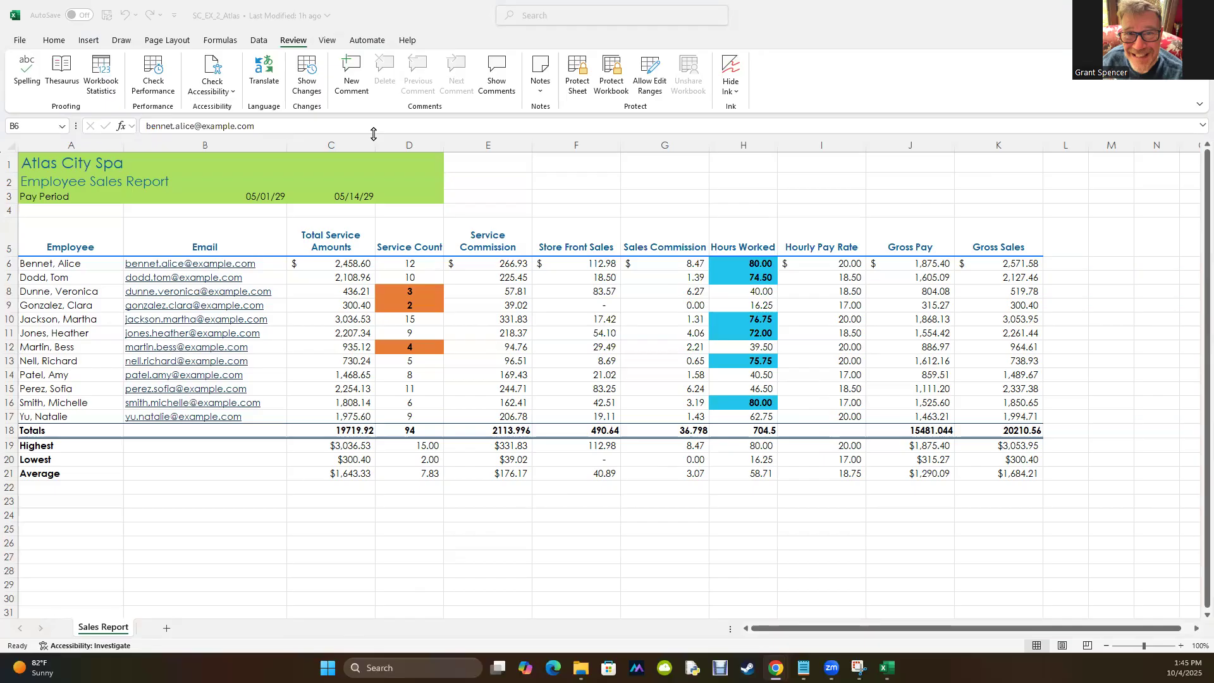
click(168, 42)
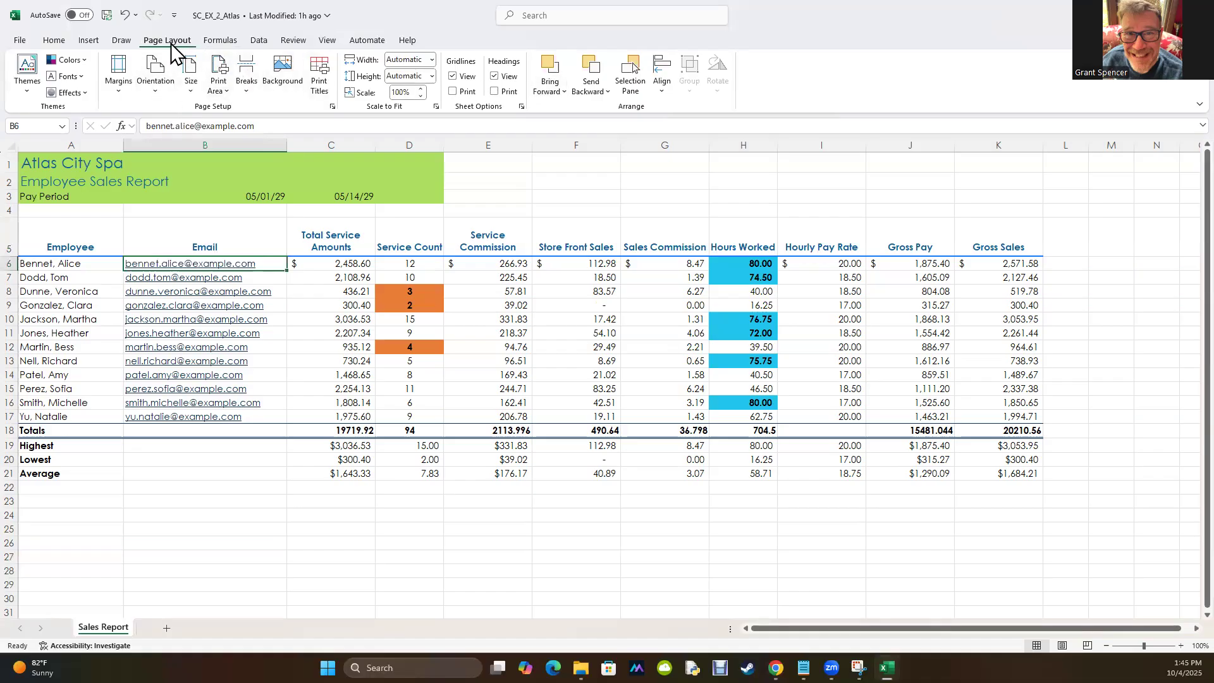
click(19, 41)
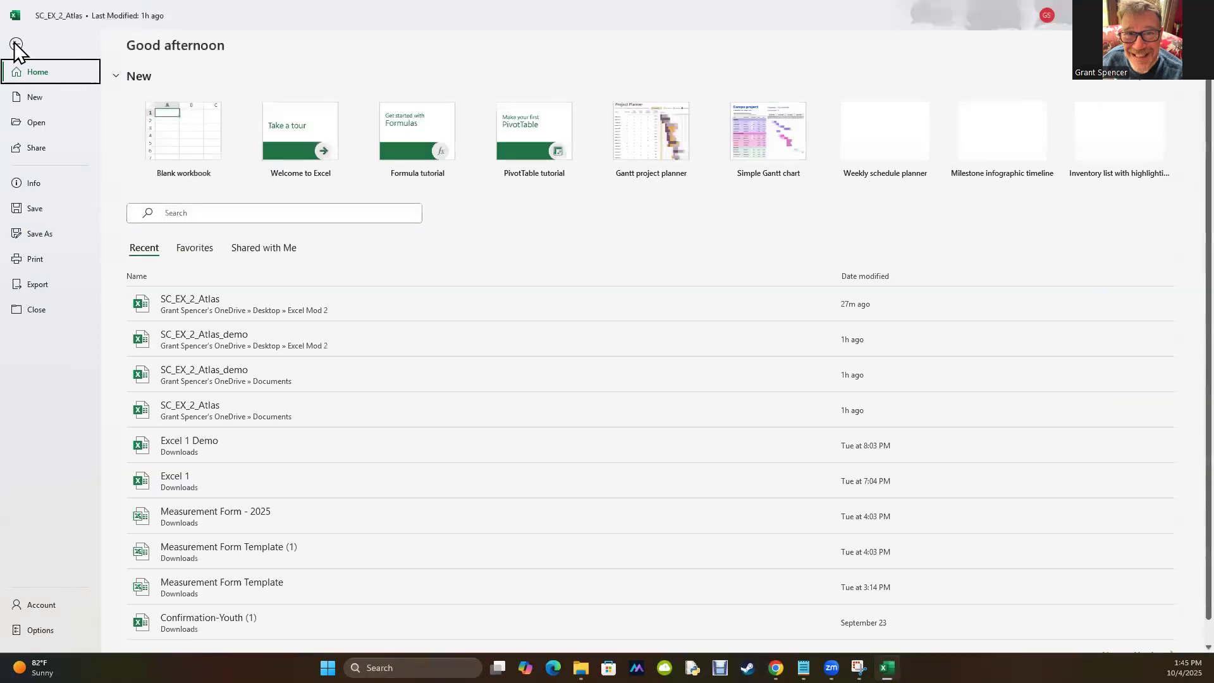
click(15, 44)
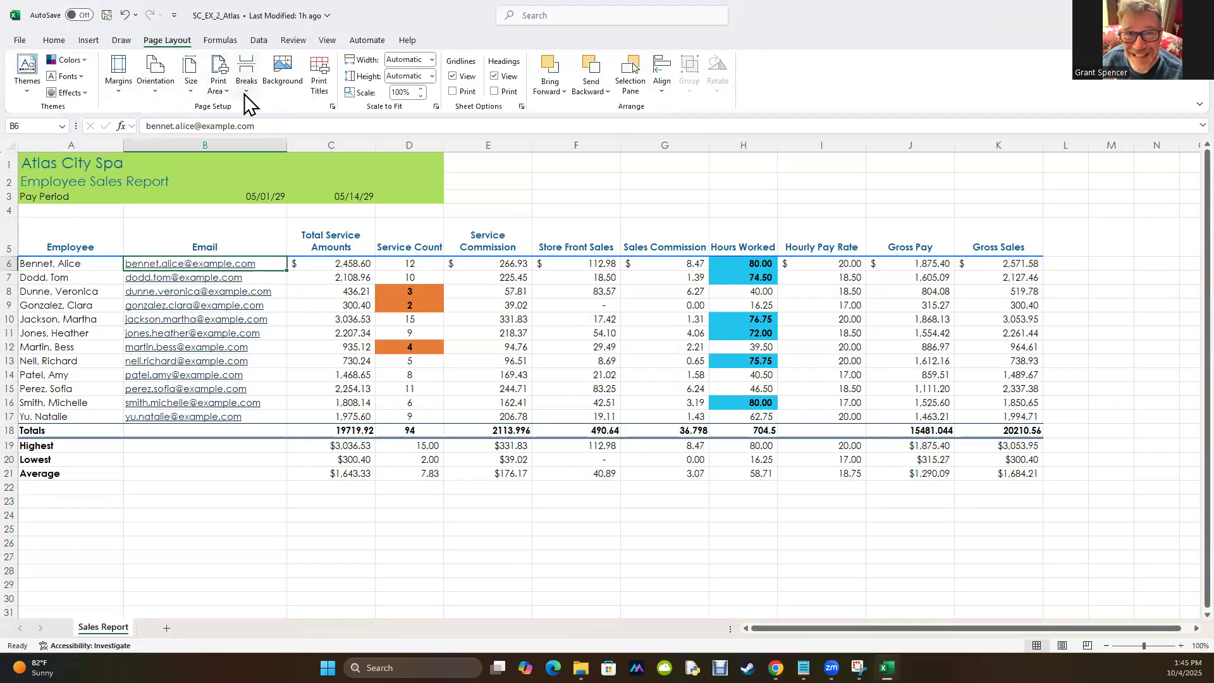
click(293, 41)
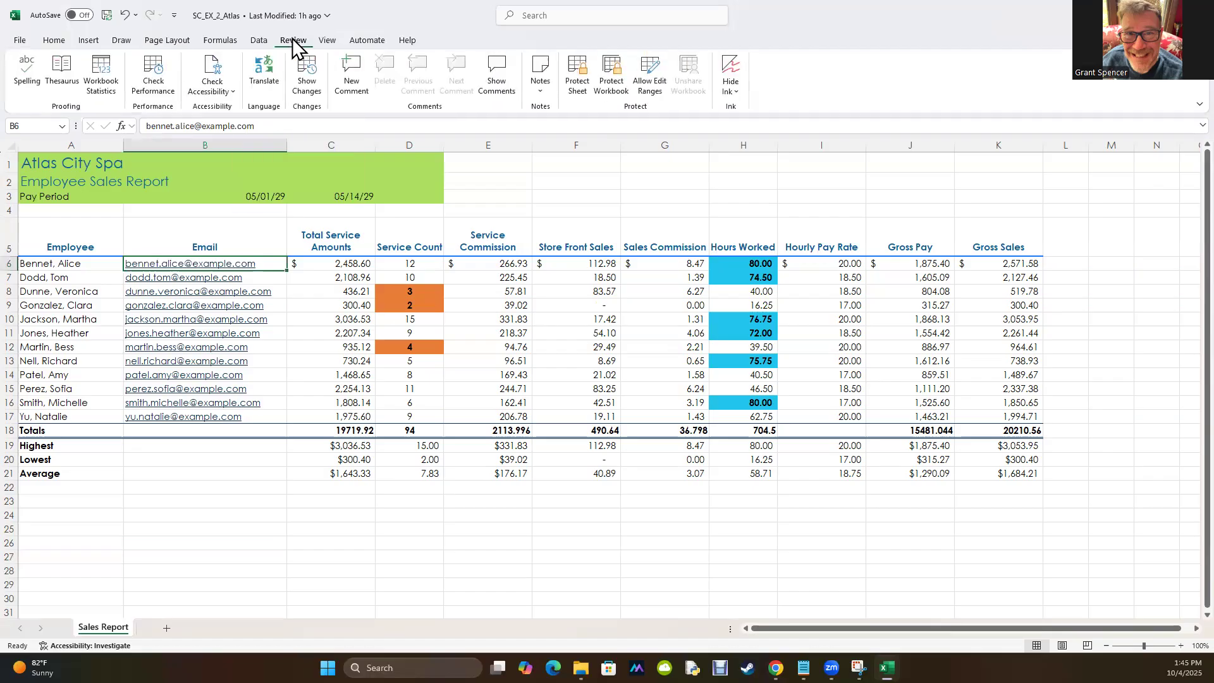
click(165, 41)
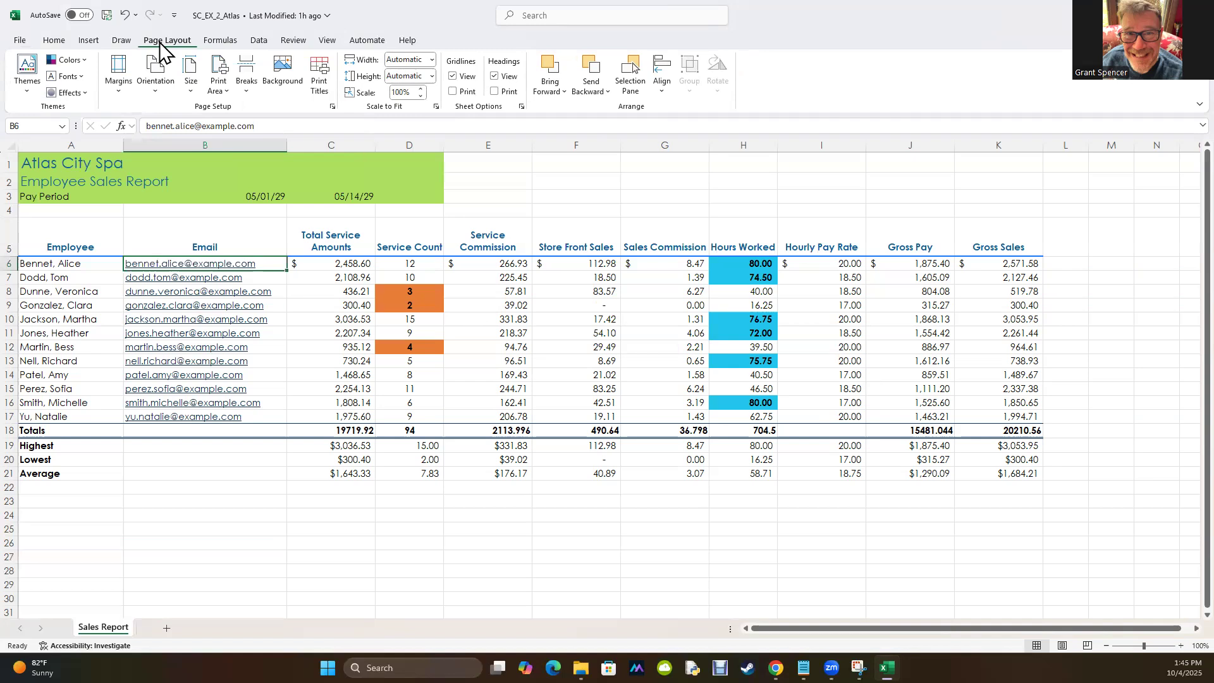
click(219, 74)
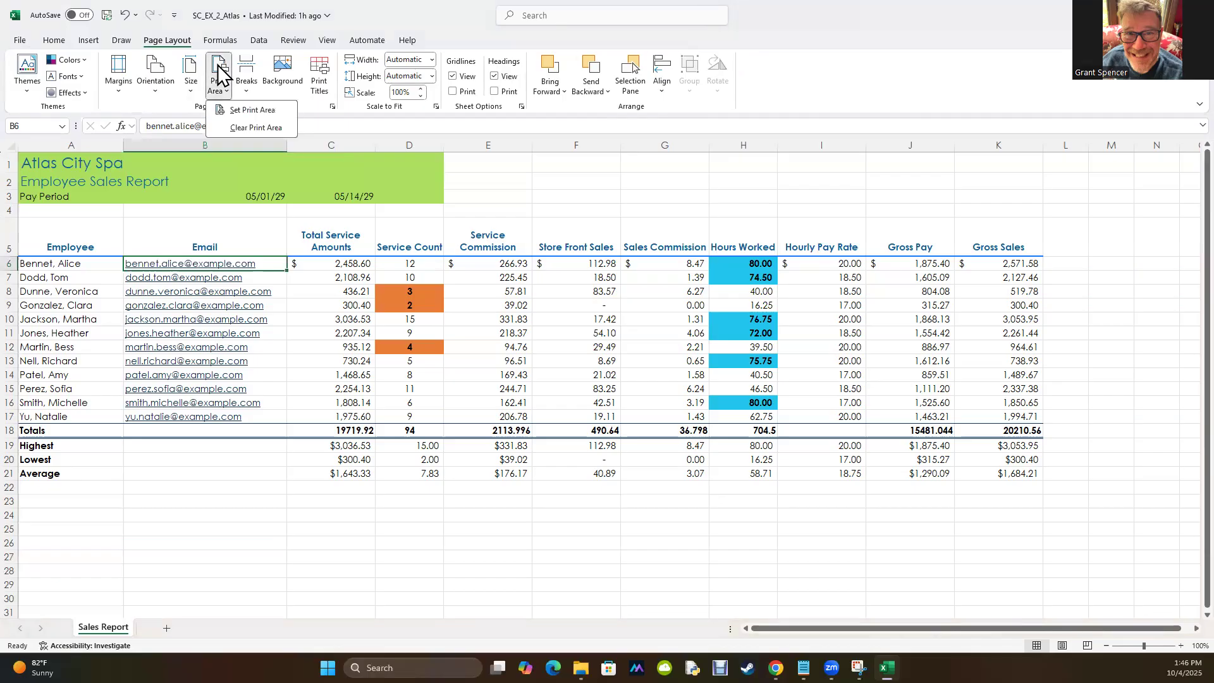
click(219, 75)
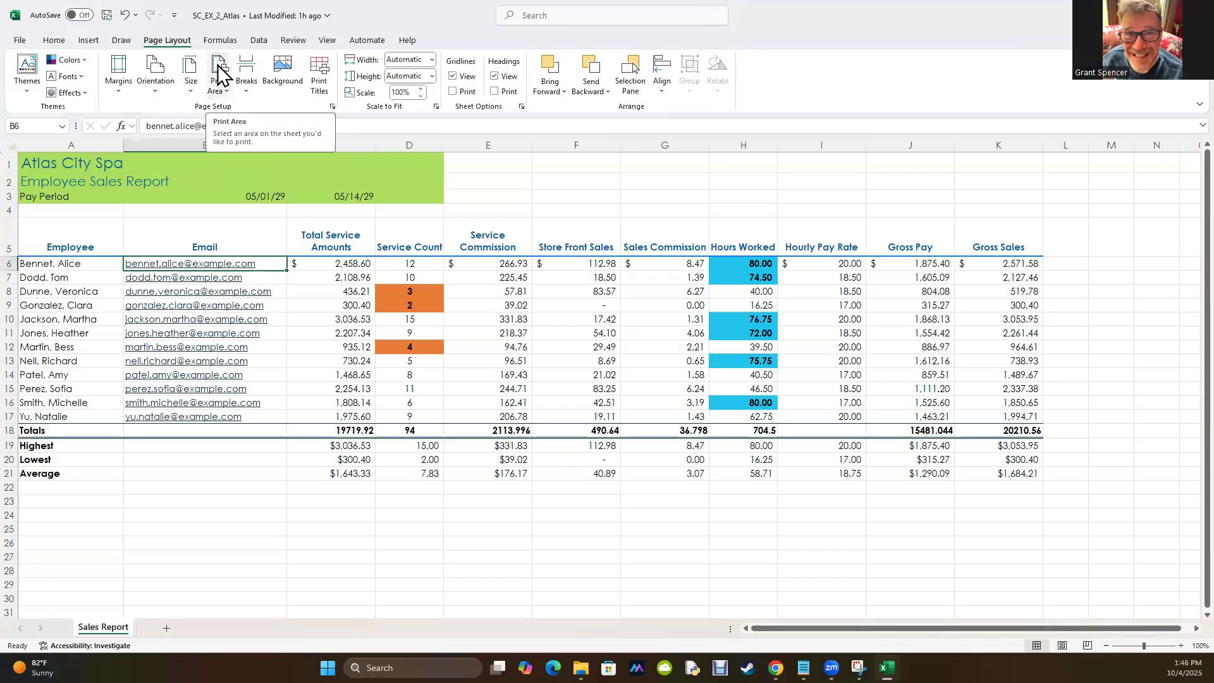
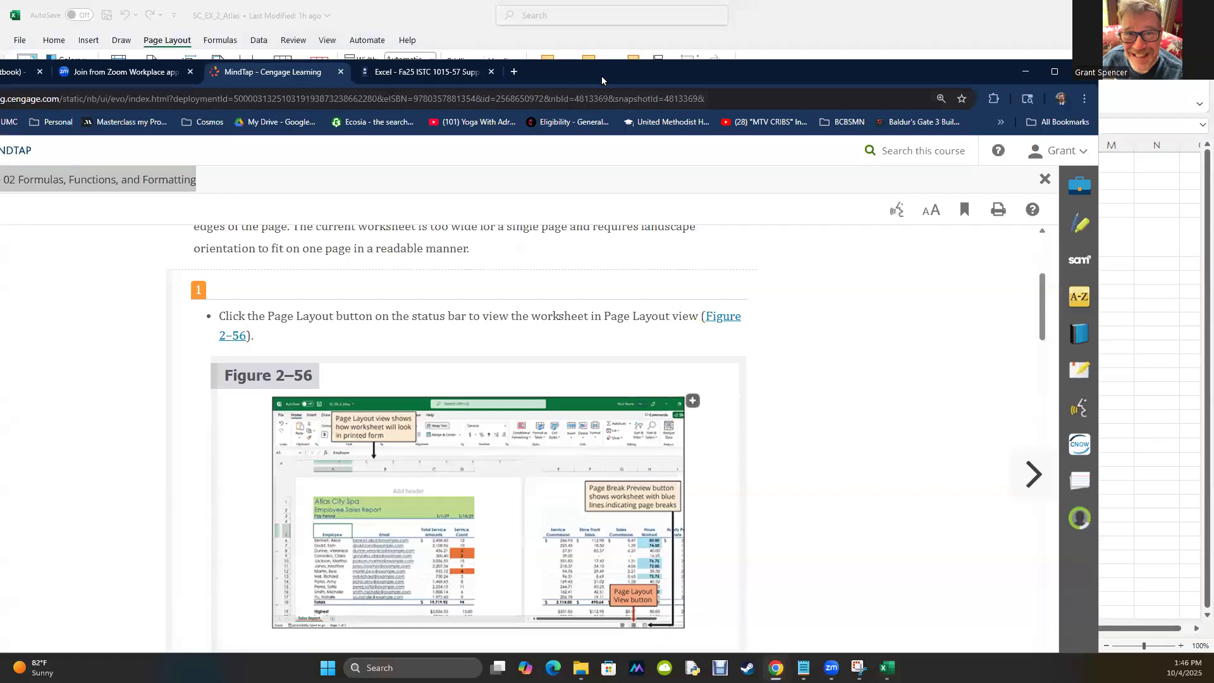
- Switch to the MindTap textbook in the browser and read section EX 2-10a on margins, header and orientation in Page Layout view
drag(601, 80, 0, 80)
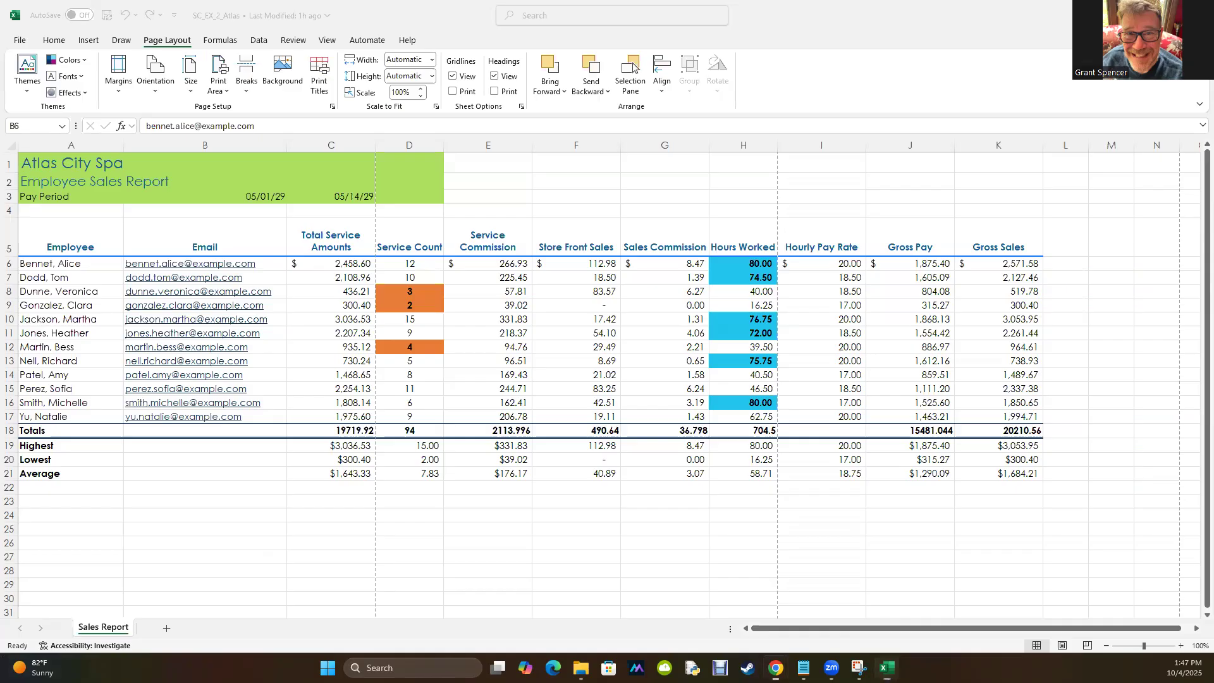
click(775, 668)
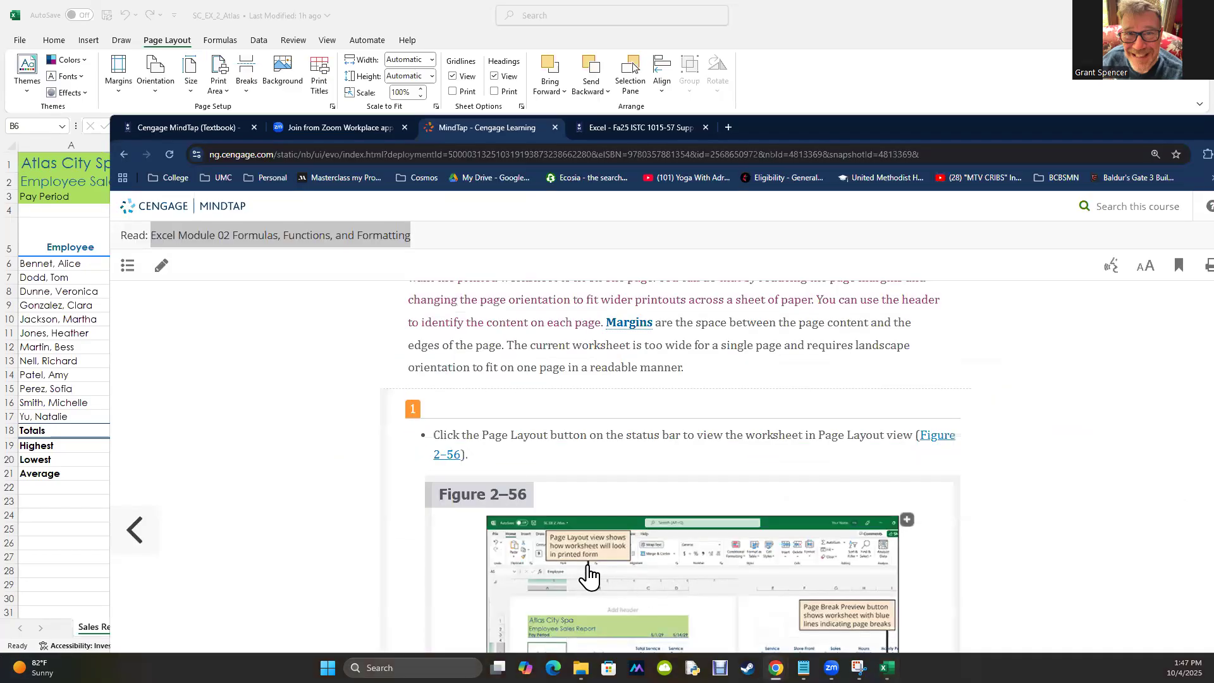
scroll(690, 392, up, 3)
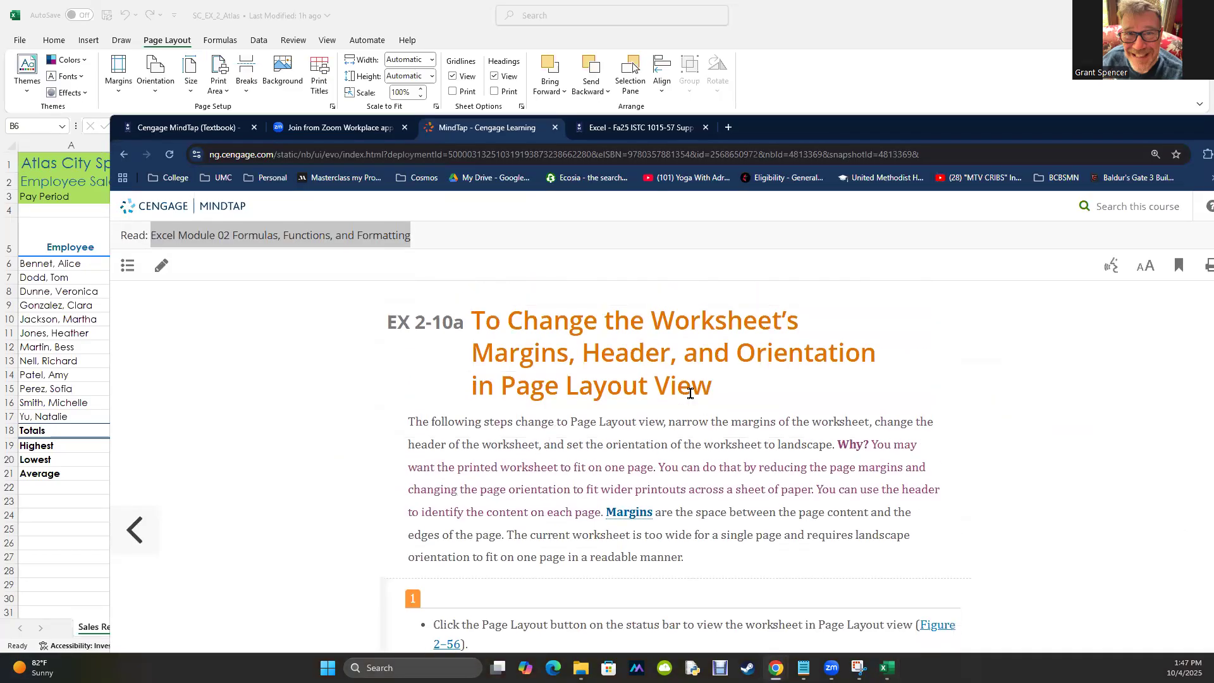
- Return to the SC_EX_2_Atlas workbook in Excel and show the Sales Report worksheet in Page Layout view
scroll(690, 393, down, 1)
scroll(601, 404, up, 1)
drag(849, 132, 126, 682)
click(327, 42)
click(328, 41)
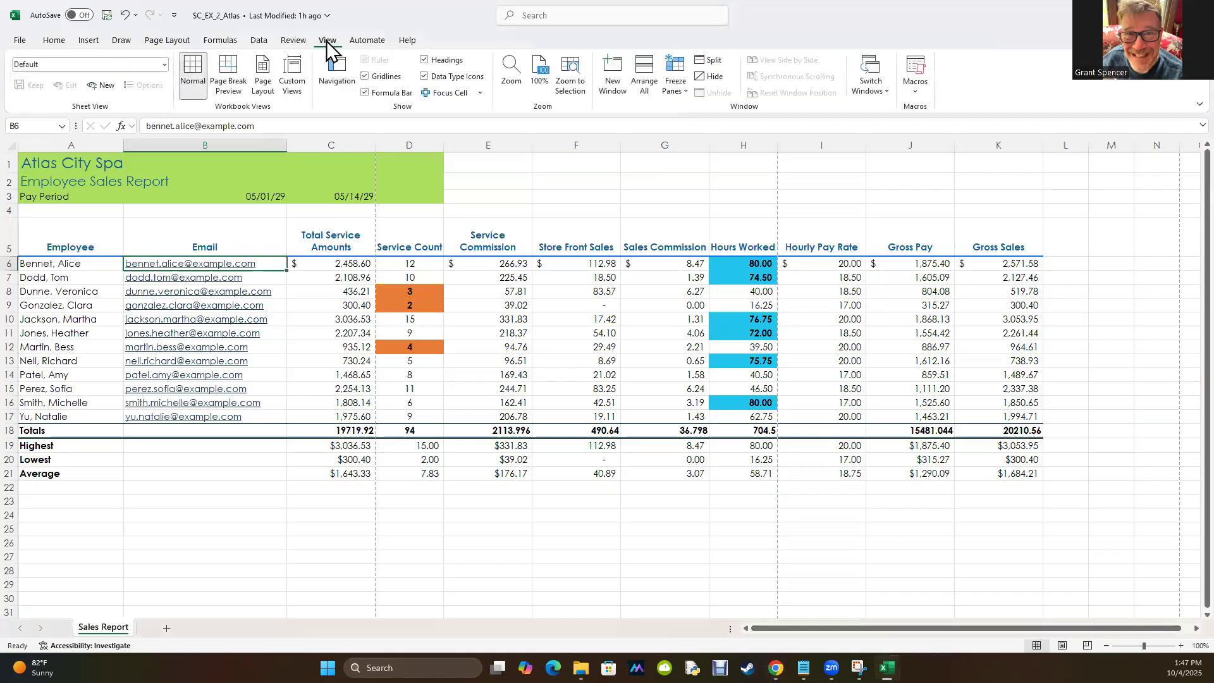
click(264, 77)
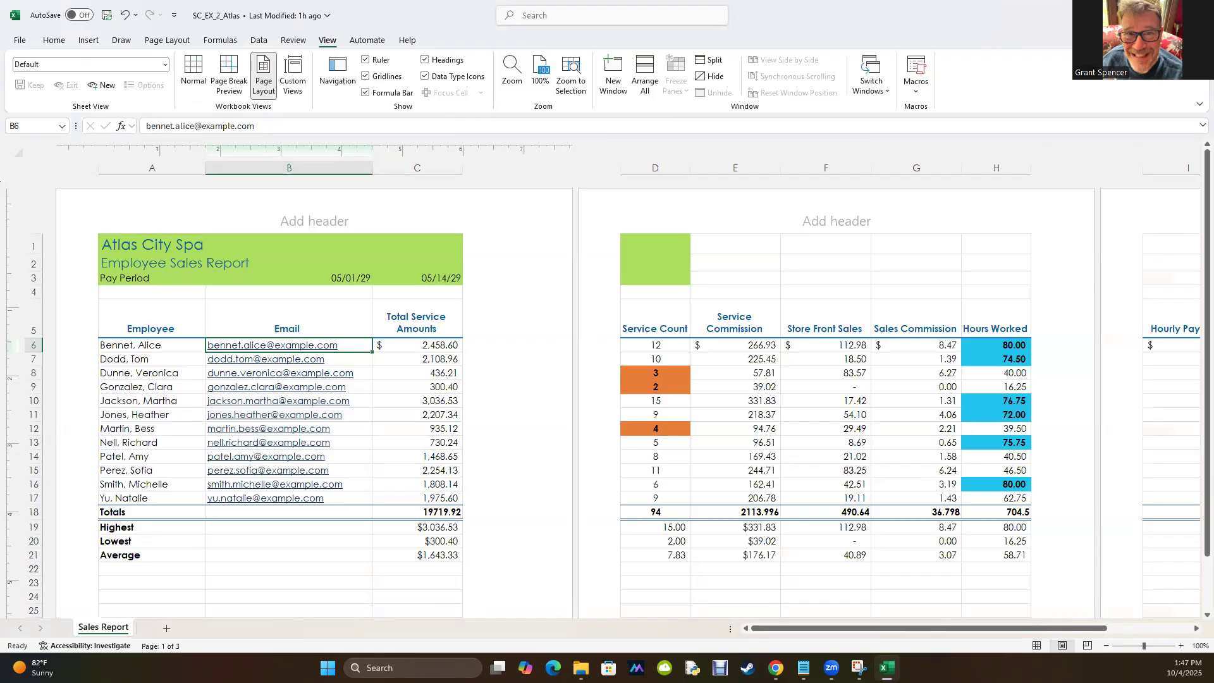
- Set the worksheet's page margins to the Narrow preset
click(167, 40)
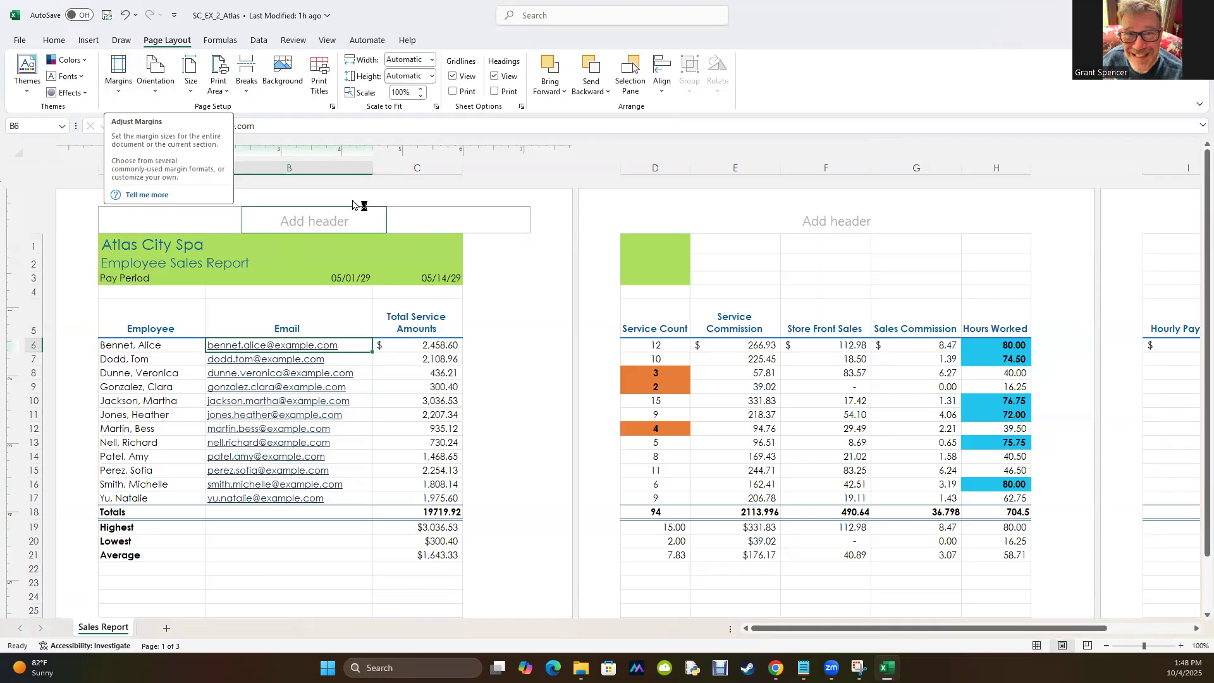
click(118, 71)
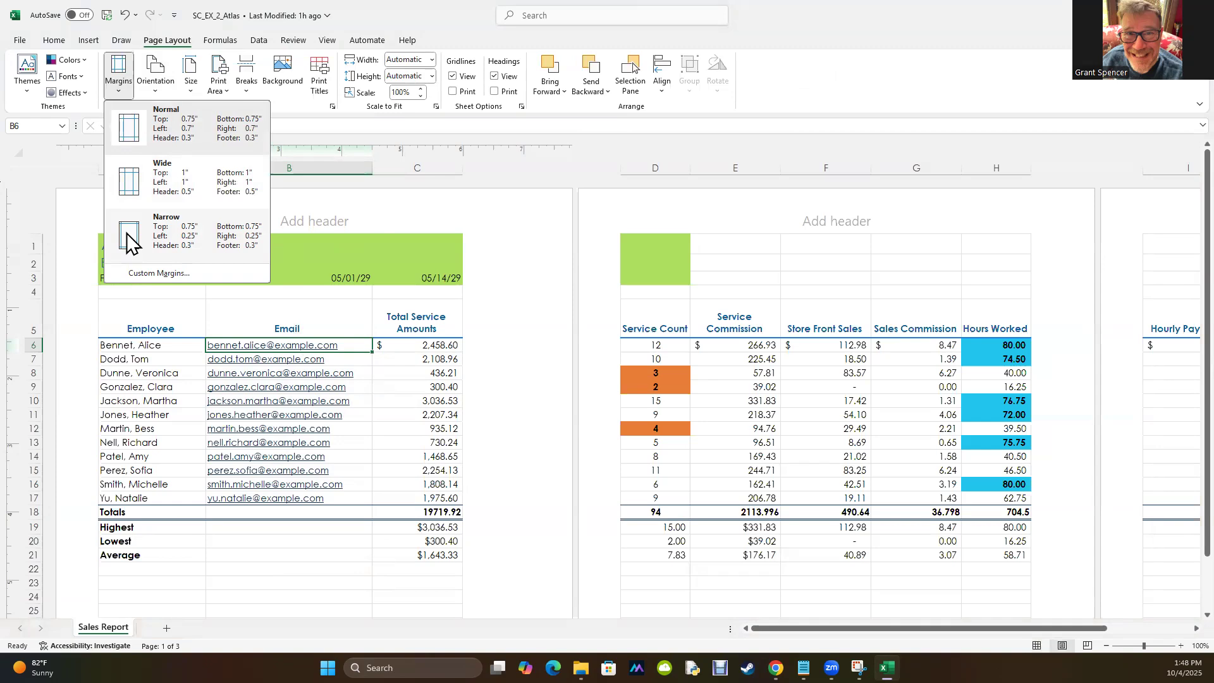
click(492, 222)
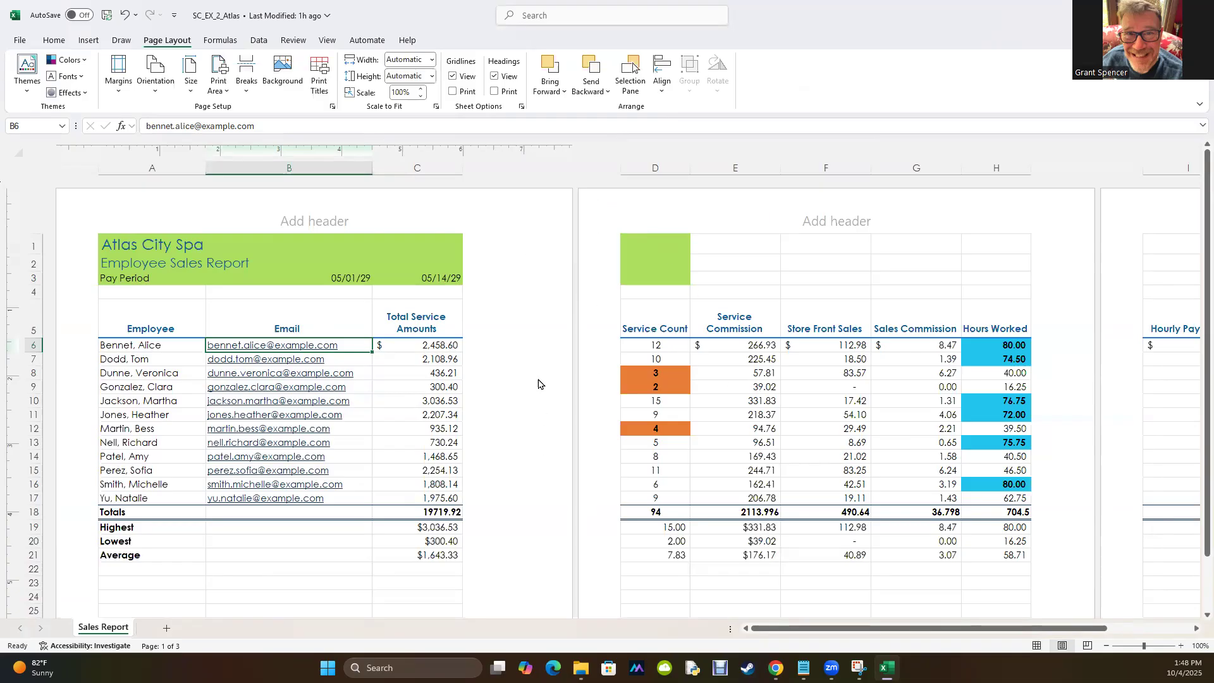
drag(837, 634, 765, 636)
click(120, 69)
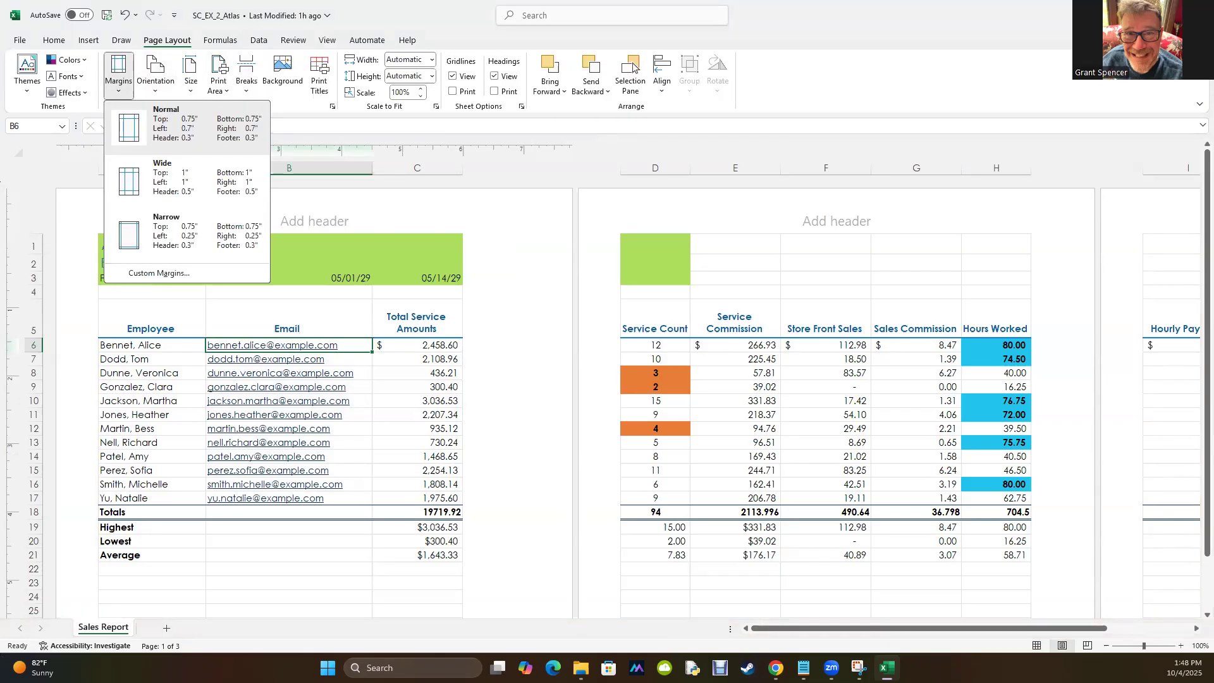
click(159, 273)
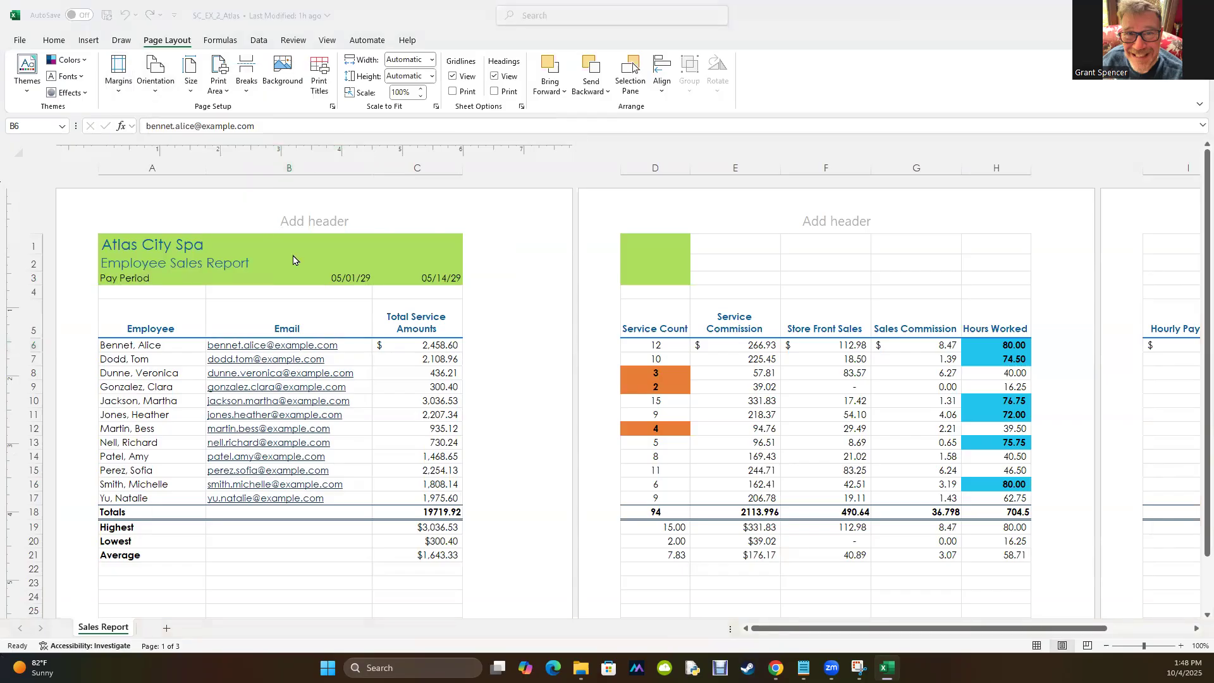
click(119, 69)
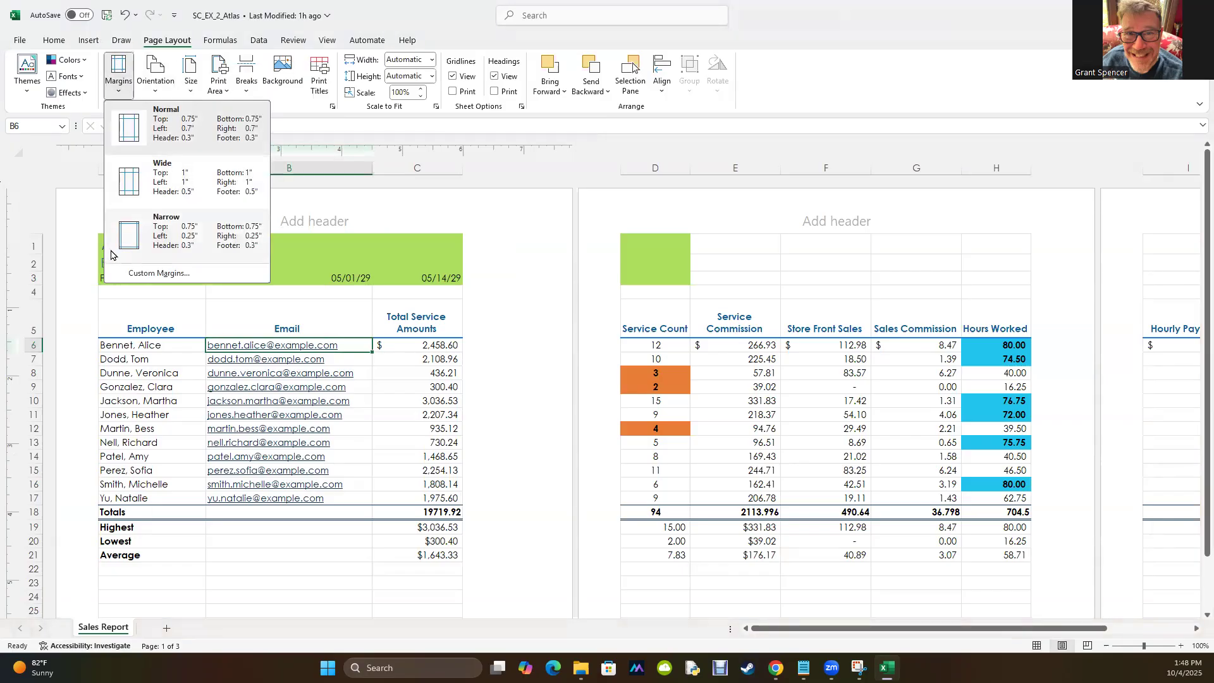
click(129, 243)
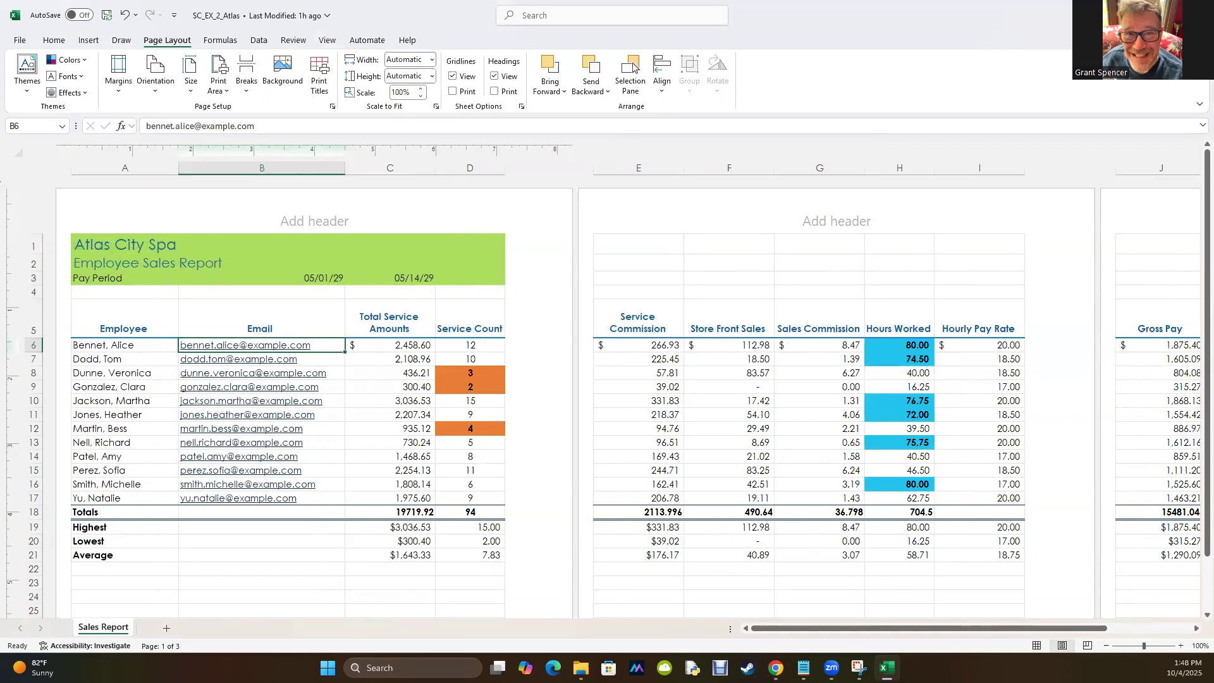
- Fill the center header section with the preparer's full name on the first line and "Accounting" on the second, and leave the header
click(309, 218)
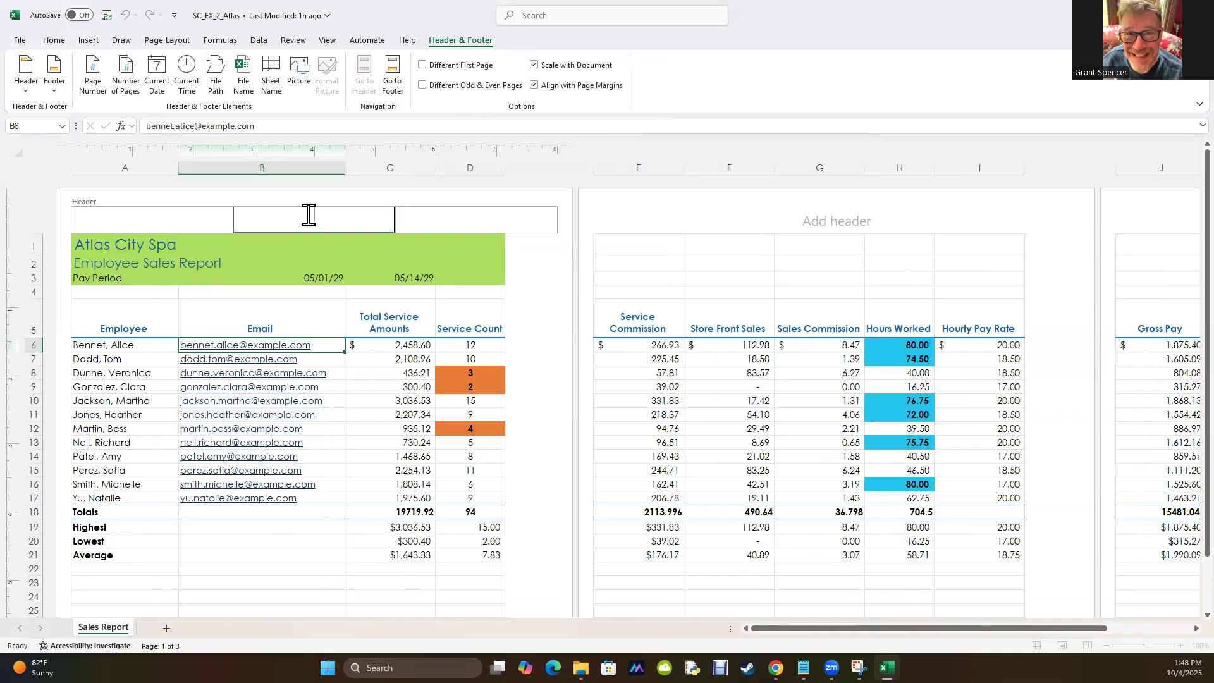
text(Grant Spencer)
key(Return)
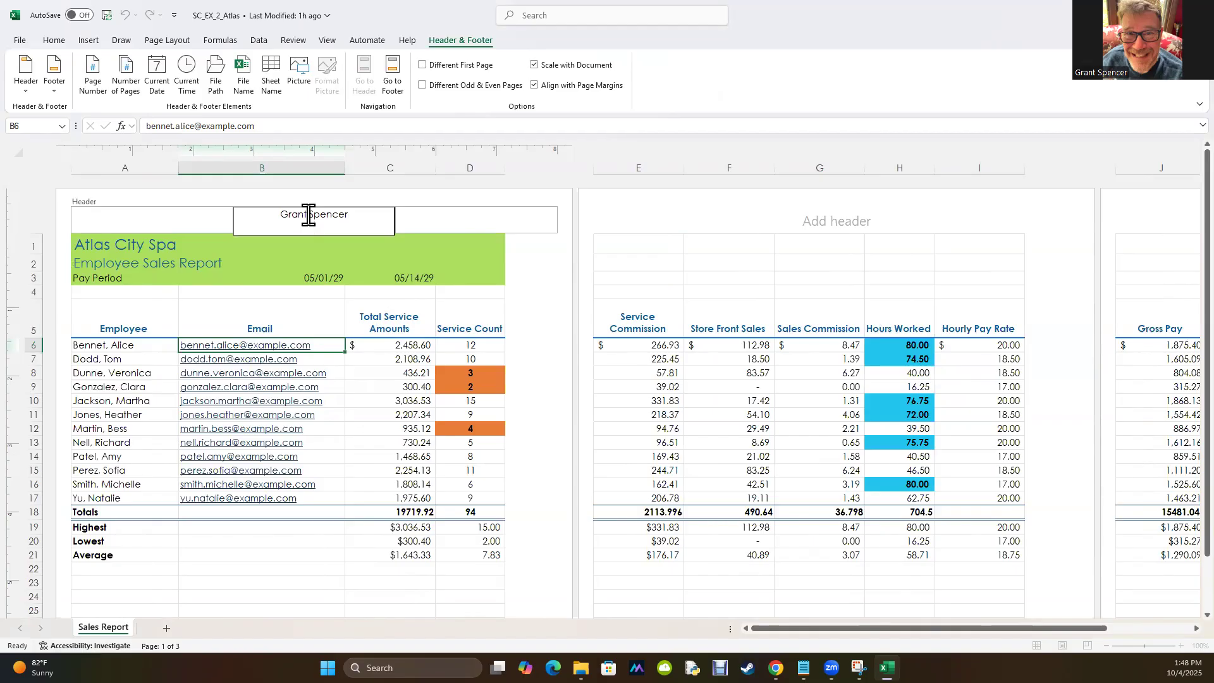
text(Accounting)
key(alt+Tab)
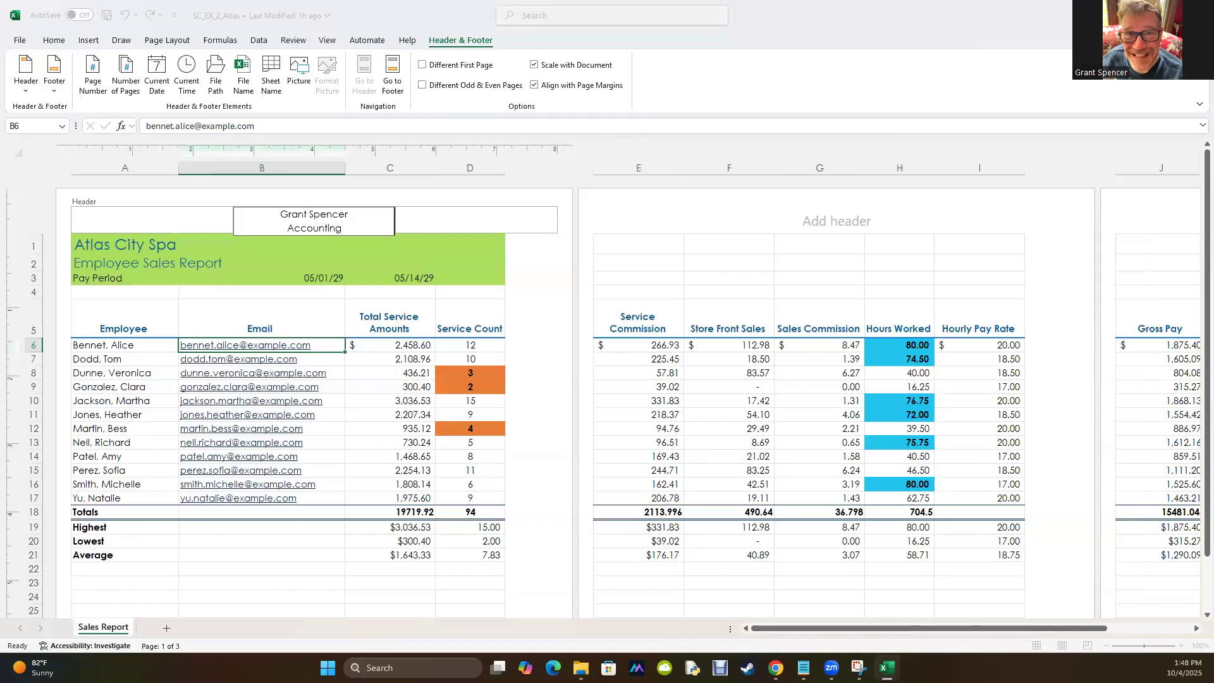
key(alt+Tab)
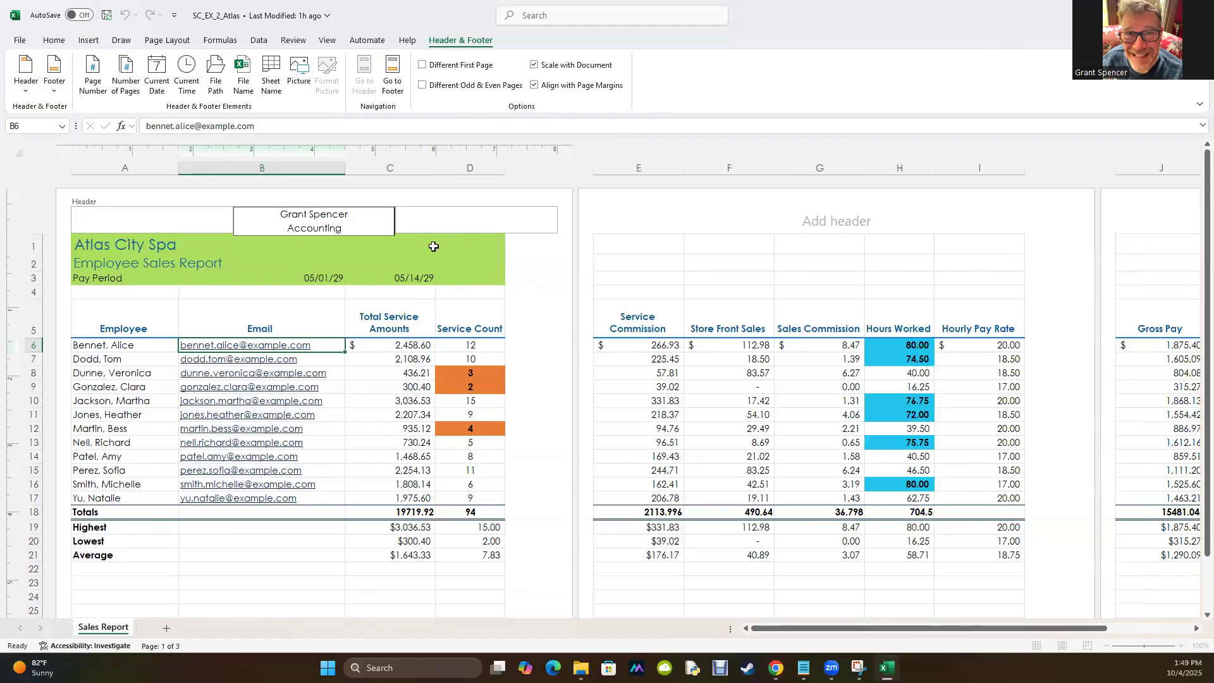
click(454, 305)
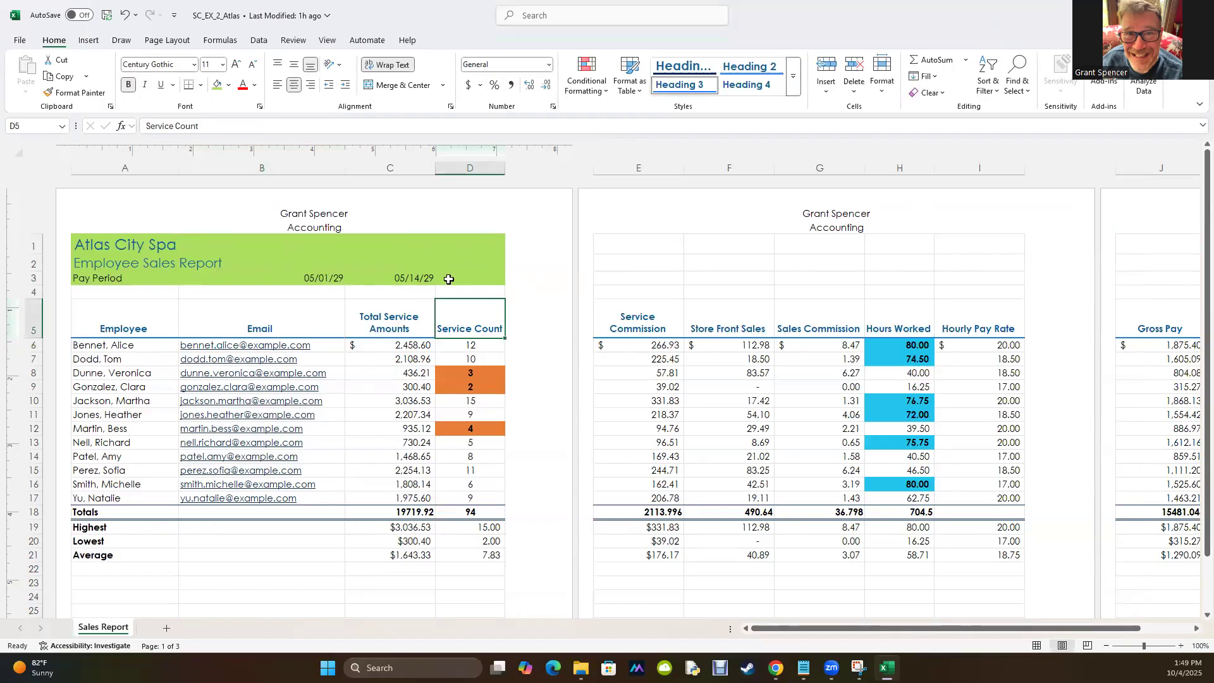
- Look over the portrait pages from the header down to the footer area
scroll(387, 512, down, 3)
scroll(389, 514, up, 3)
scroll(389, 483, down, 5)
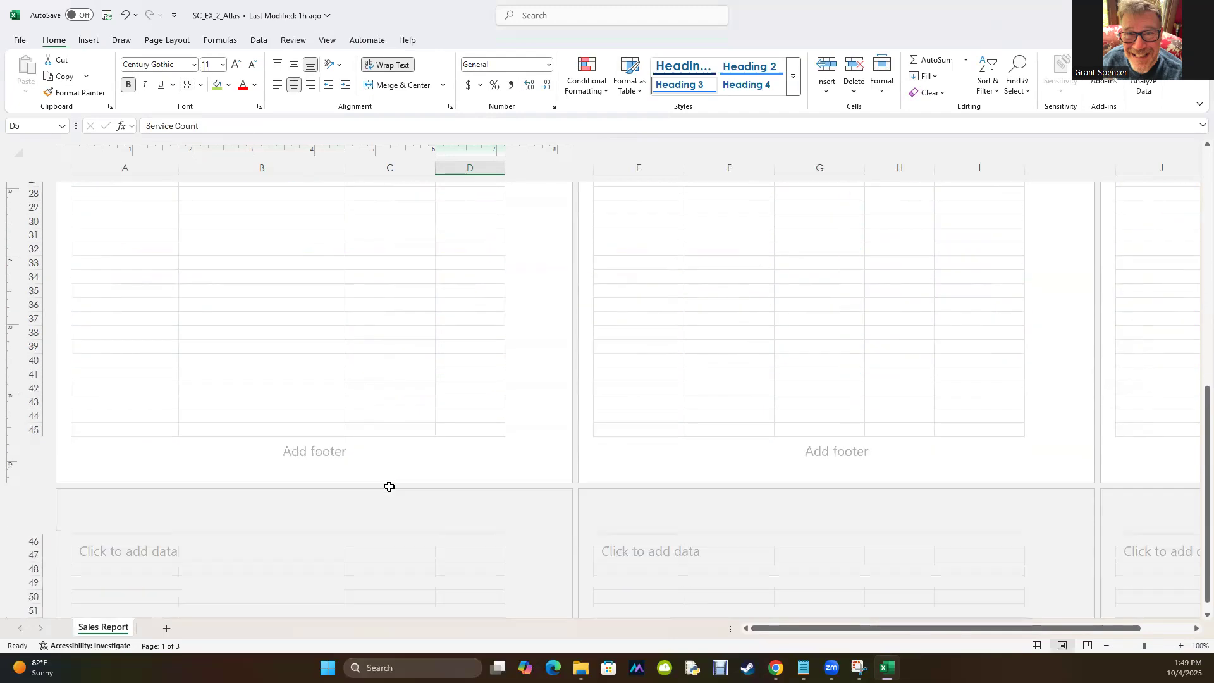
scroll(387, 487, up, 5)
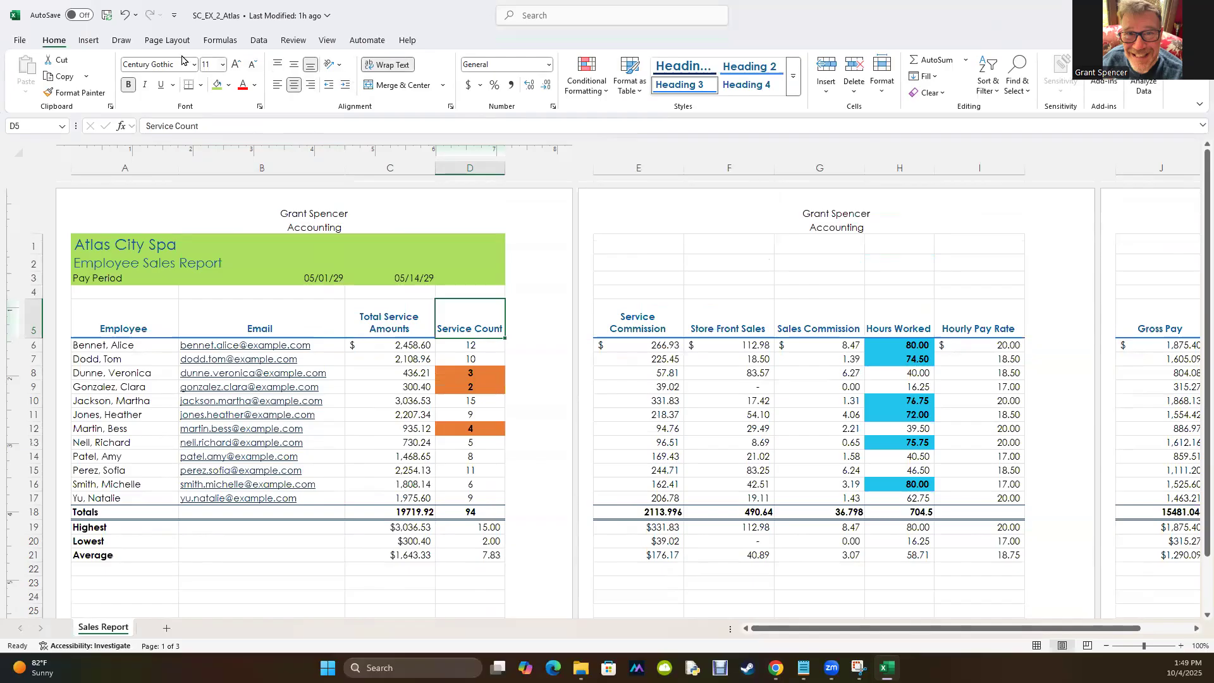
click(86, 42)
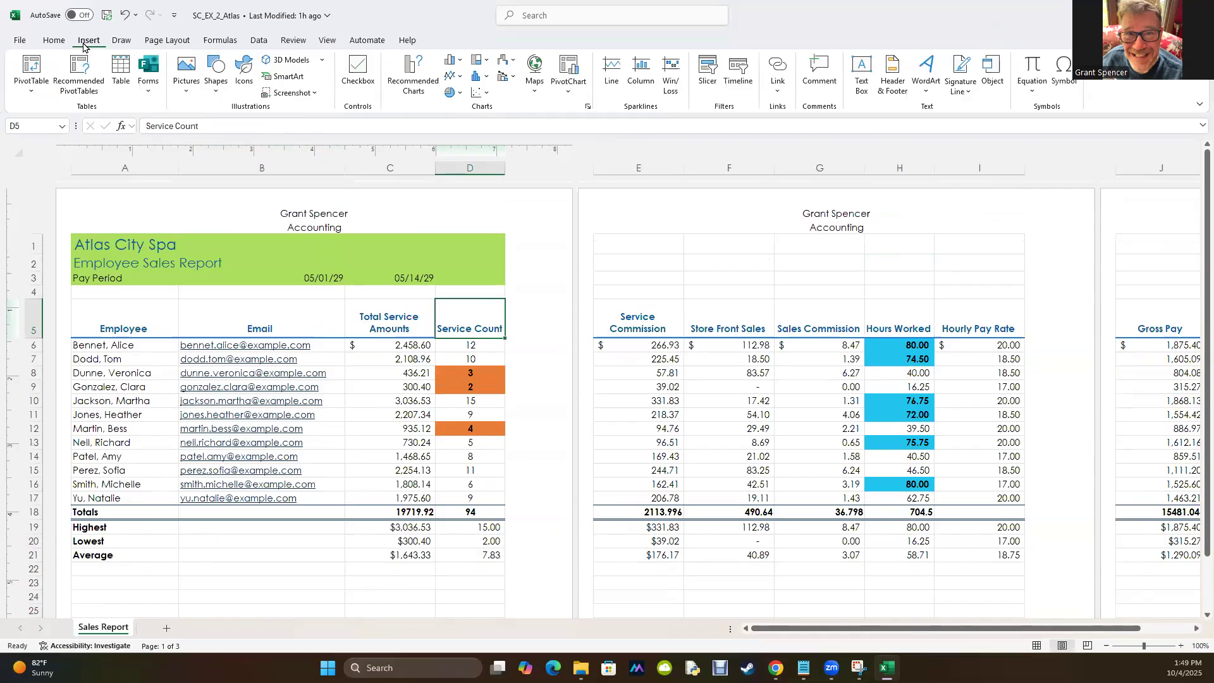
click(53, 47)
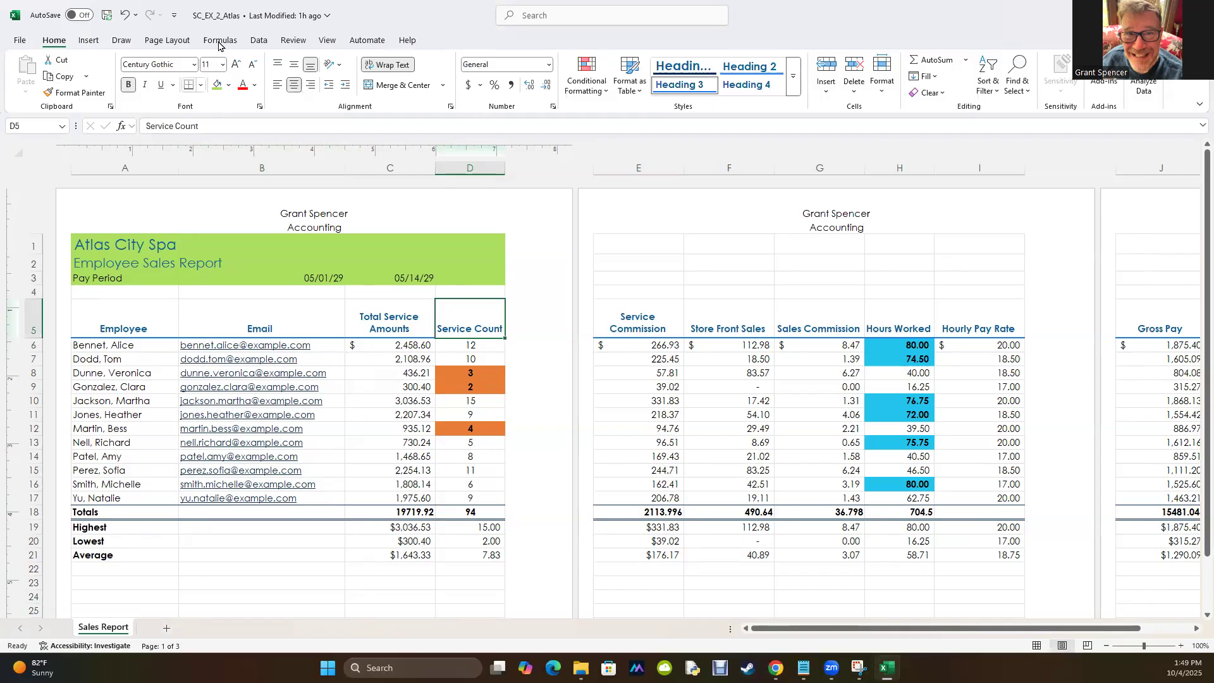
- Change the worksheet's page orientation to landscape and look over the new page layout
click(160, 43)
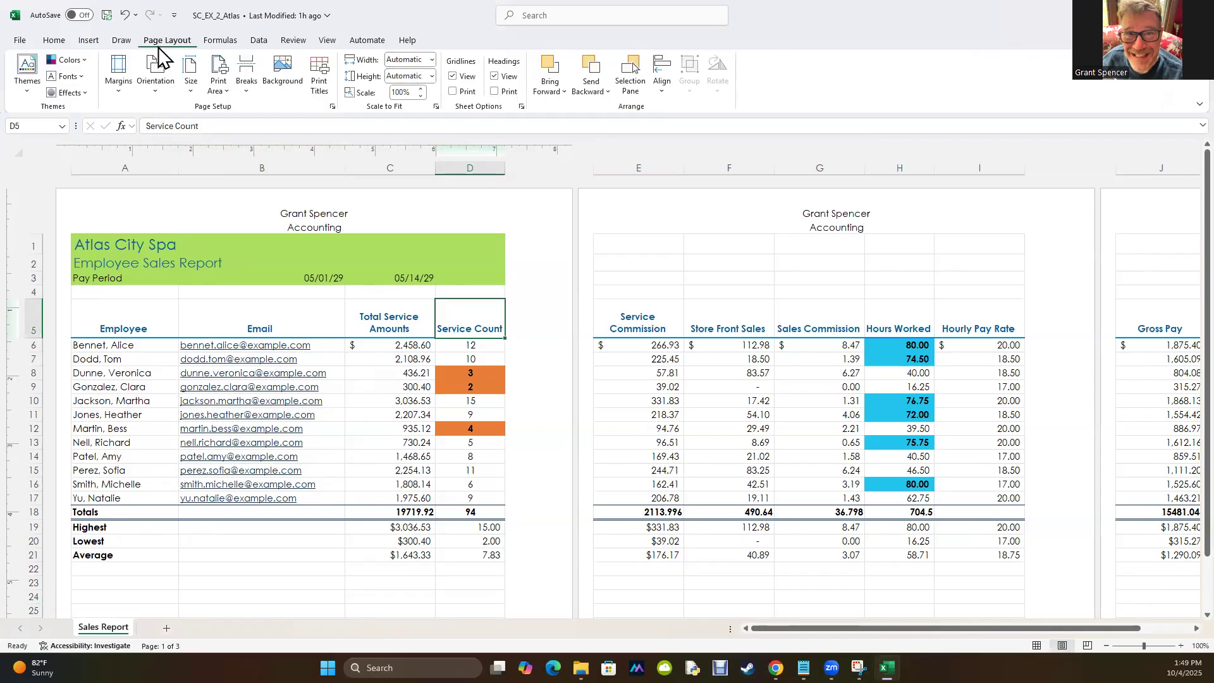
scroll(441, 448, down, 10)
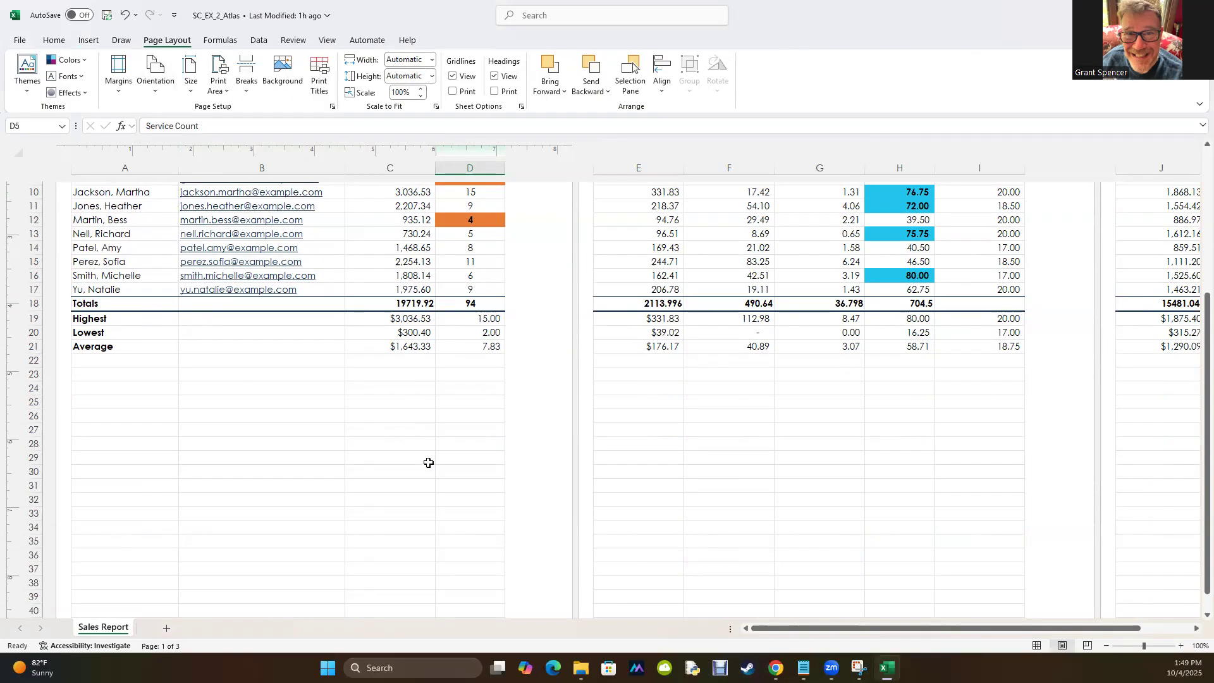
scroll(425, 466, up, 10)
scroll(427, 471, down, 5)
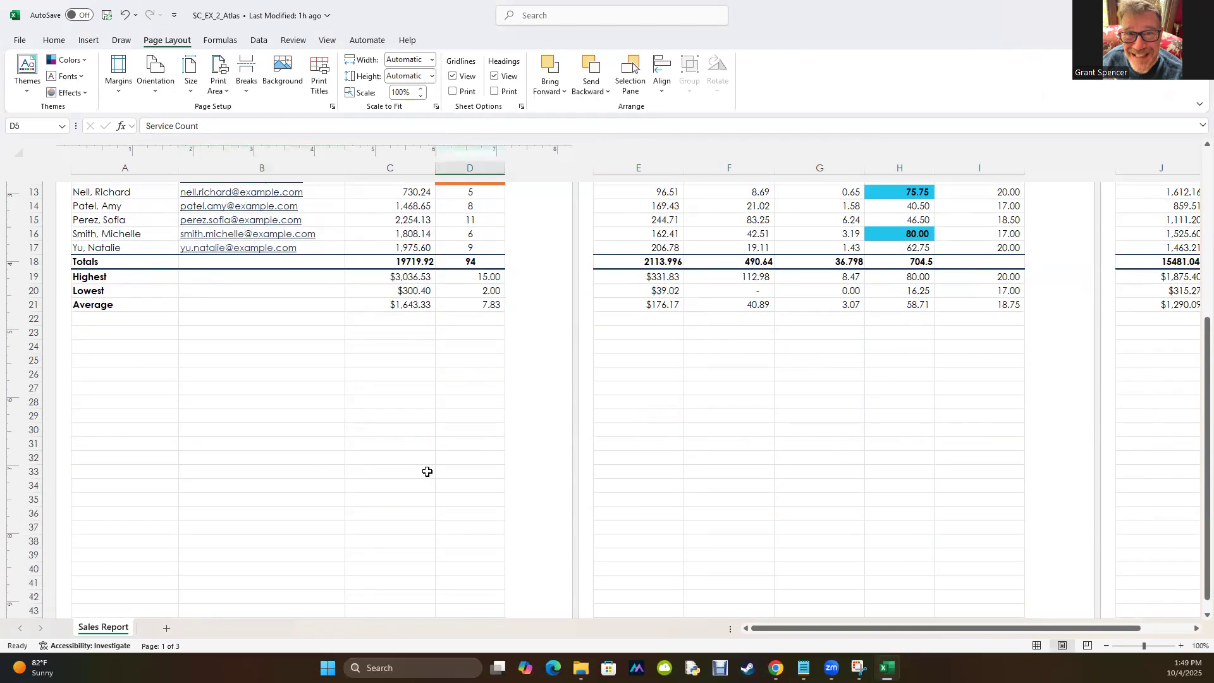
scroll(428, 471, up, 5)
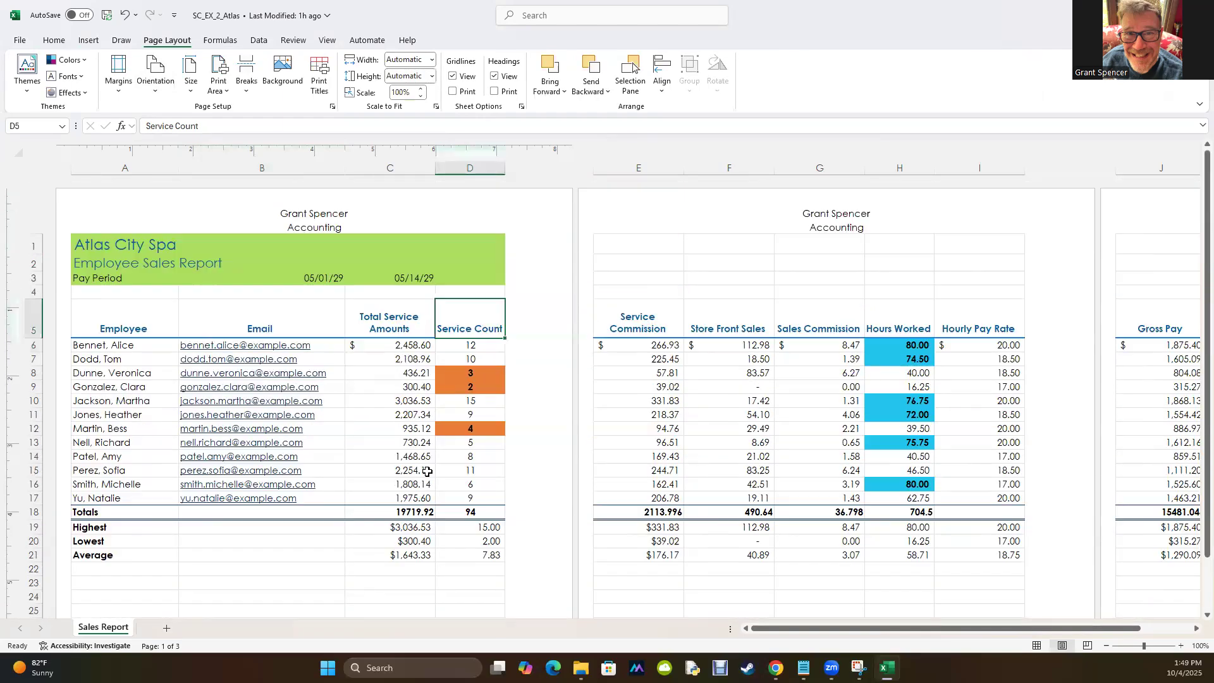
click(157, 86)
click(151, 145)
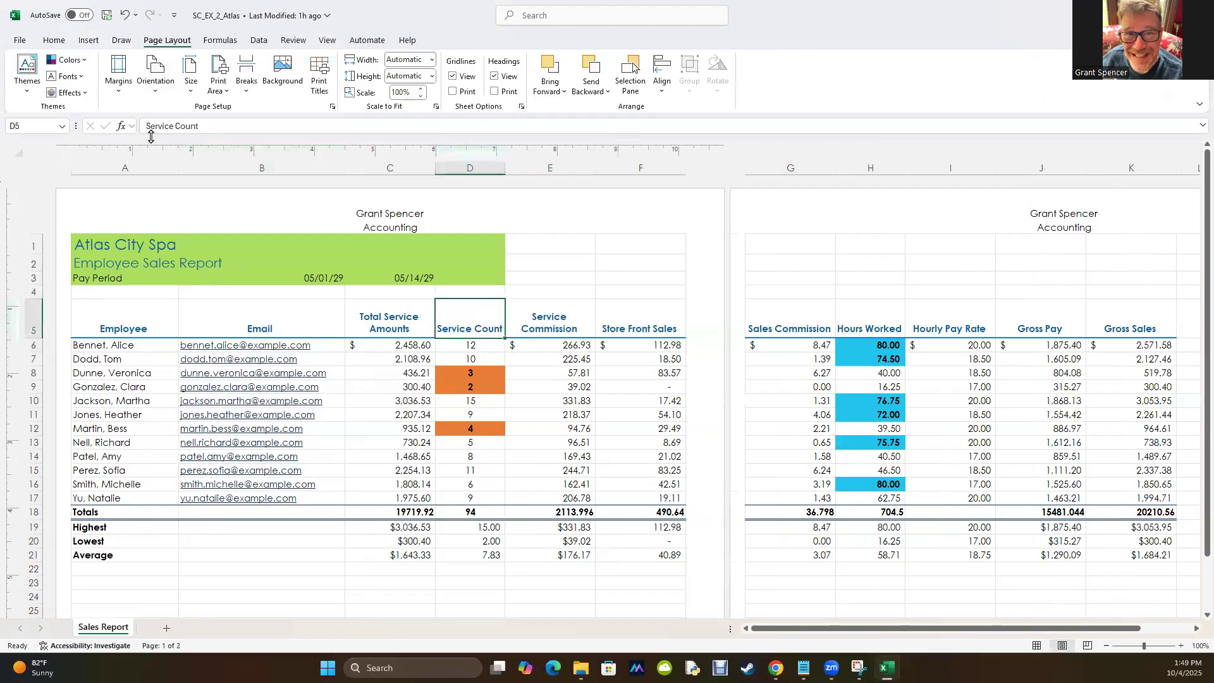
scroll(368, 570, down, 5)
scroll(370, 572, down, 2)
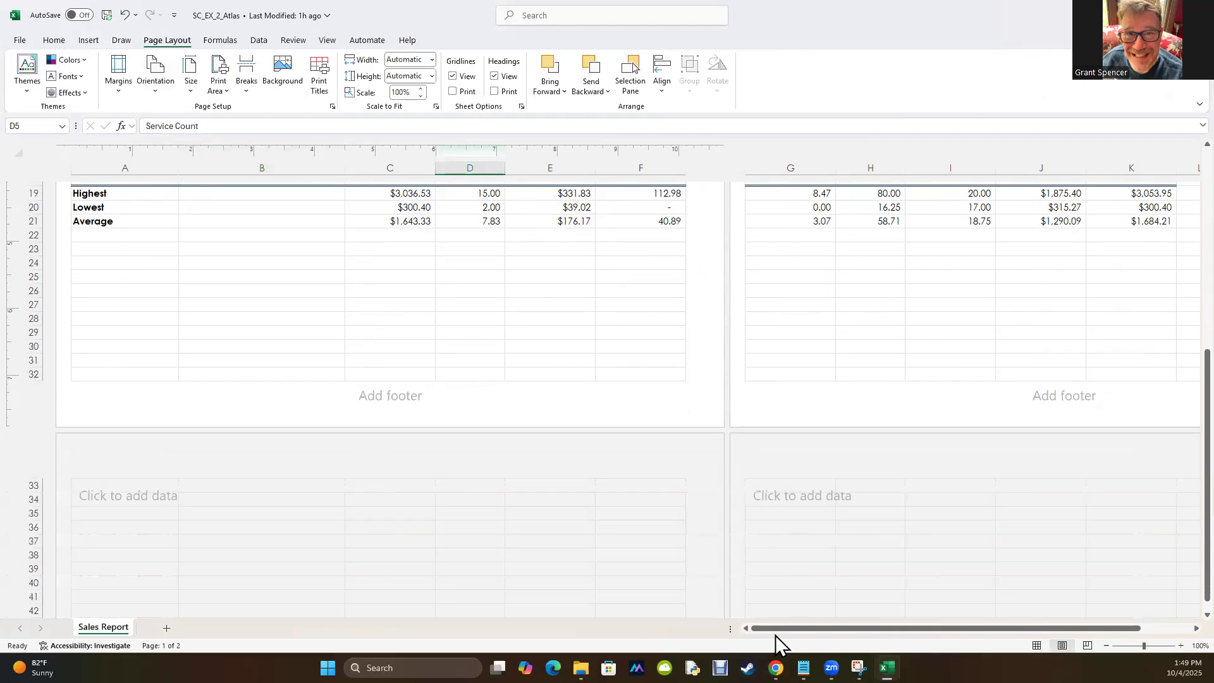
drag(819, 629, 559, 580)
scroll(262, 454, up, 6)
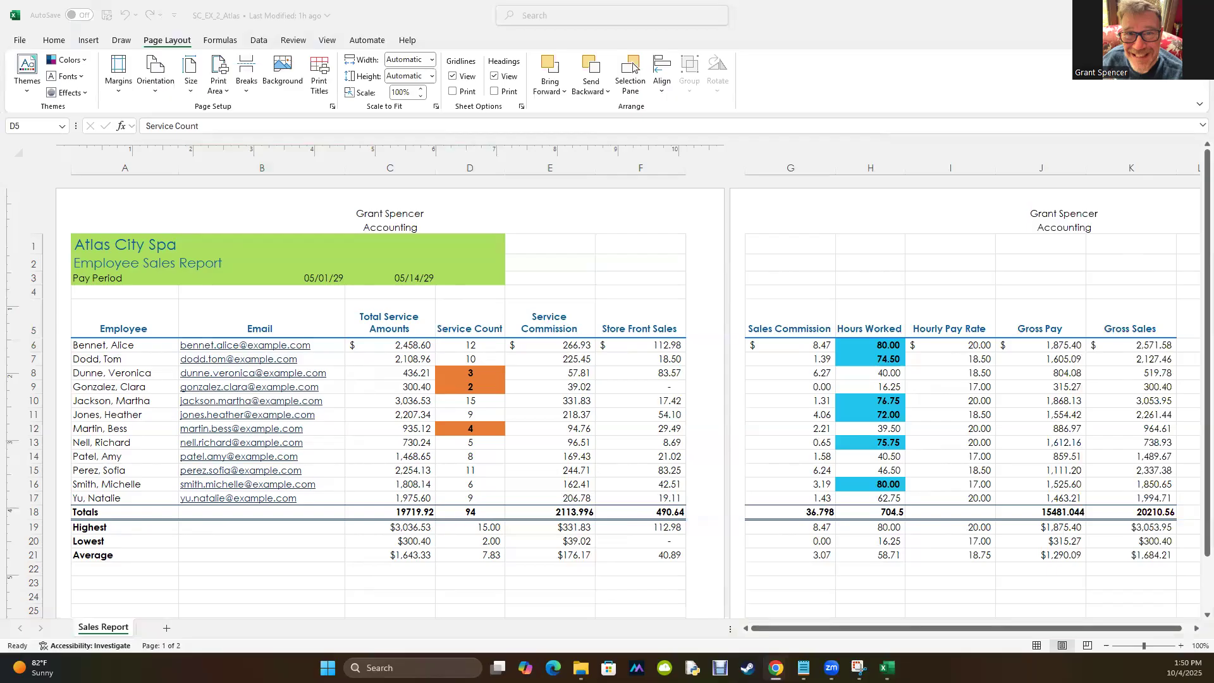
- Open the print preview and review the available printers and the options for which part of the workbook to print
click(17, 41)
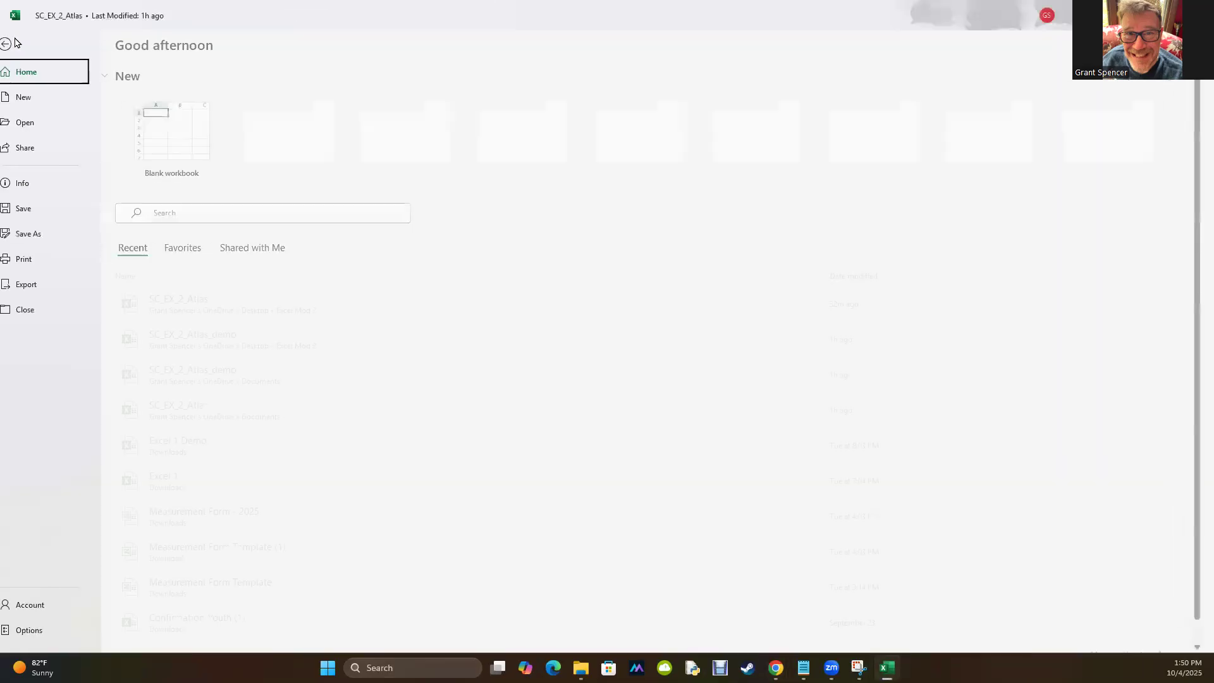
click(29, 262)
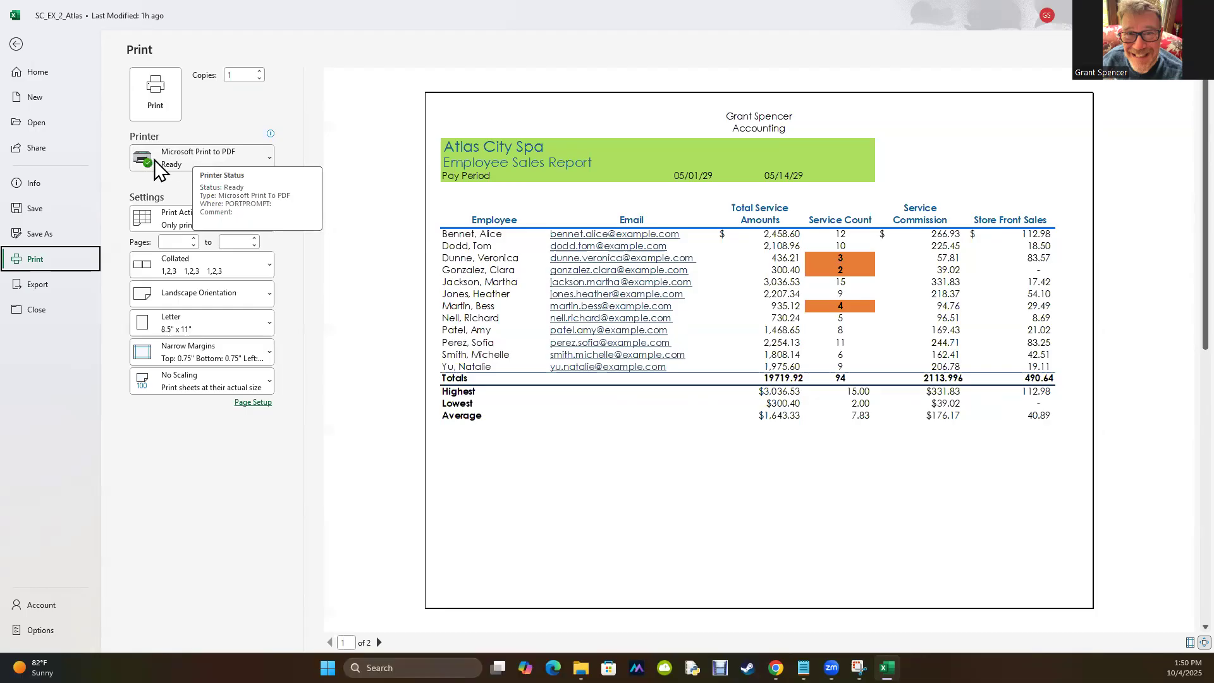
click(267, 157)
key(Escape)
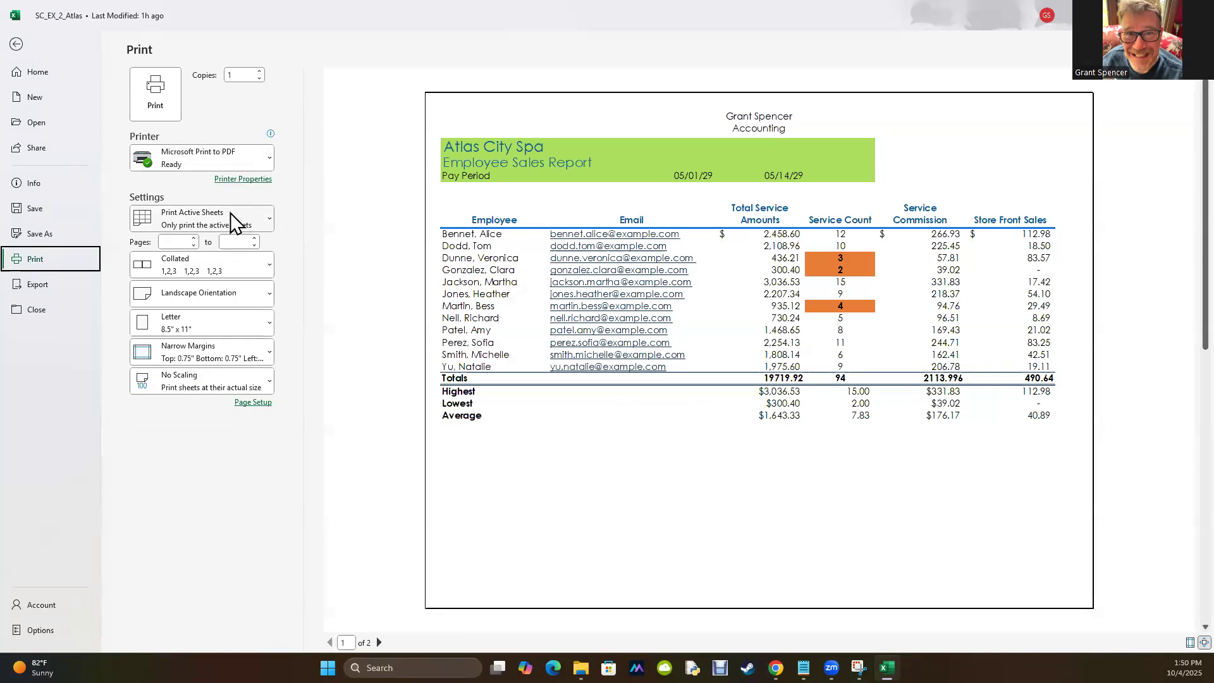
click(267, 219)
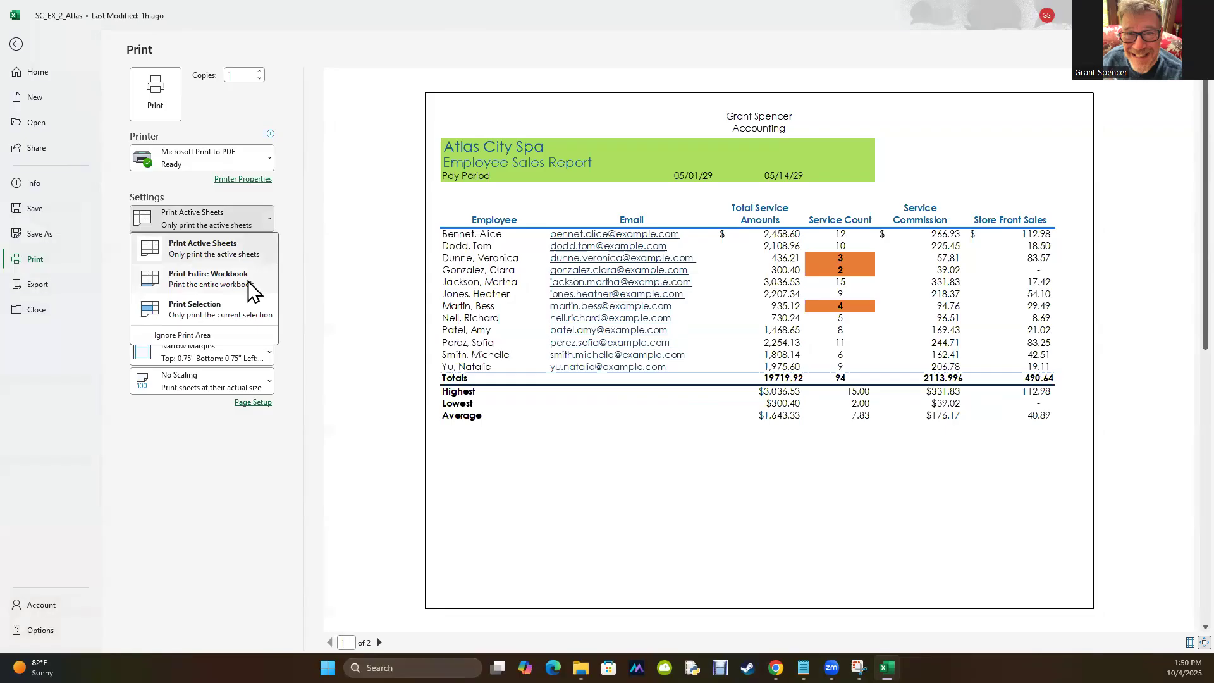
click(212, 496)
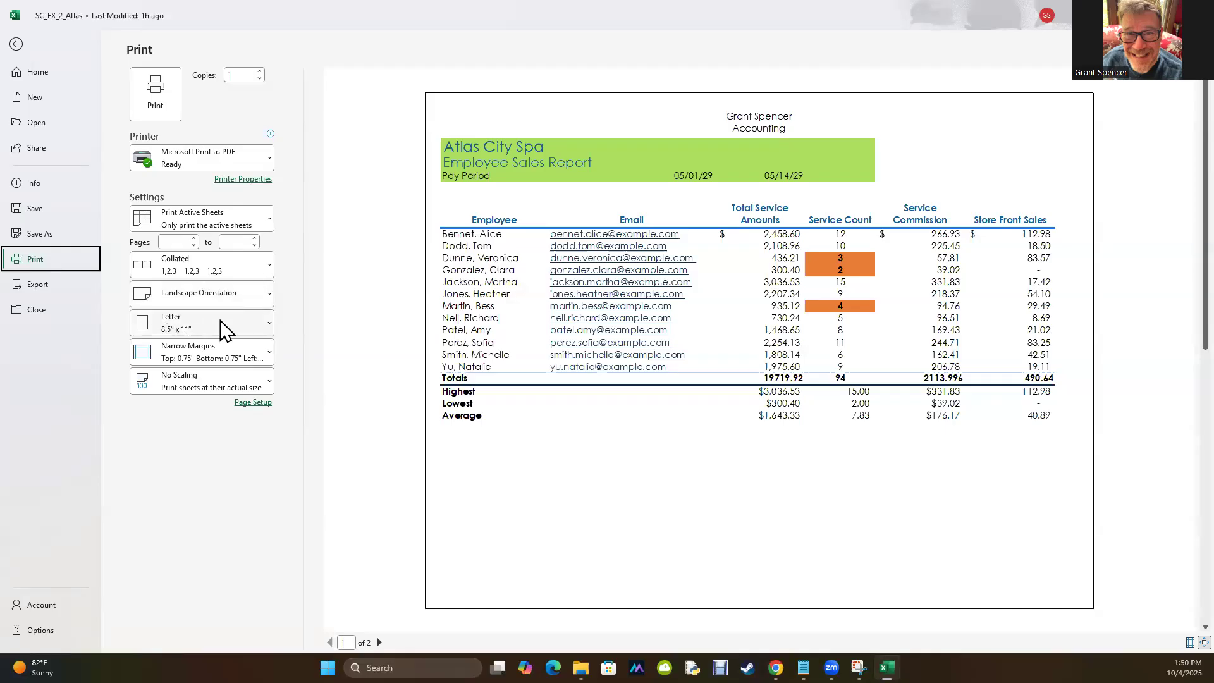
- Examine both preview pages and review the paper size and margin options without changing them
scroll(642, 548, down, 2)
scroll(641, 547, up, 2)
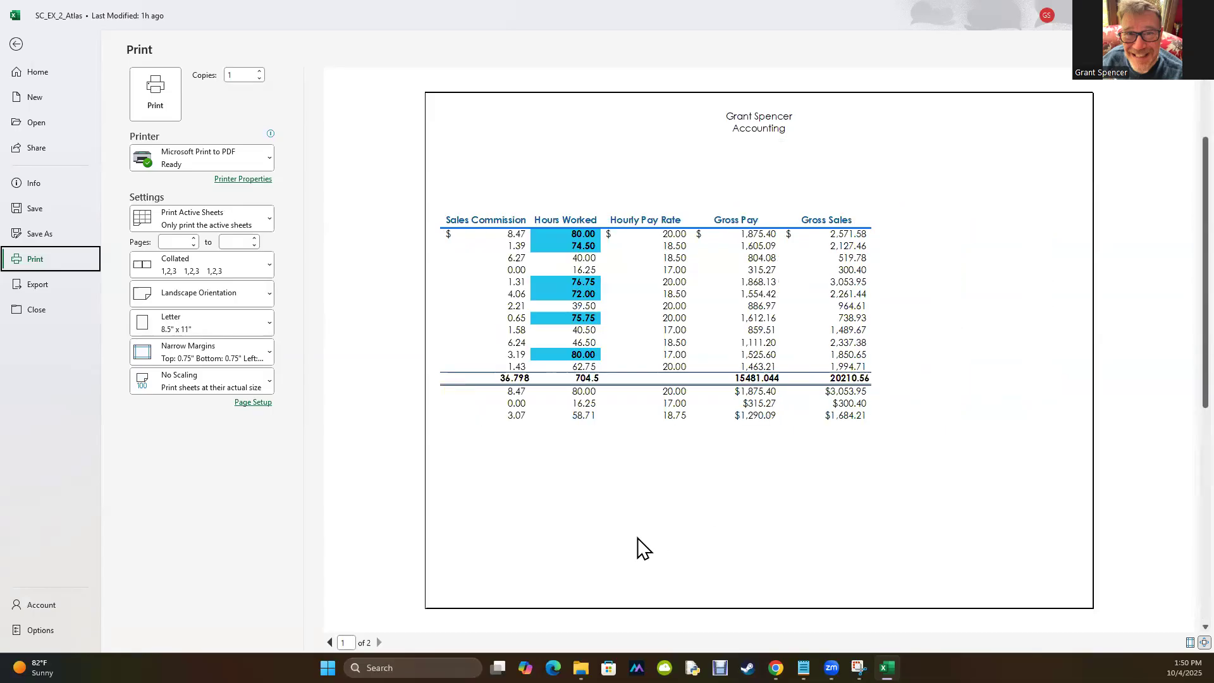
click(220, 322)
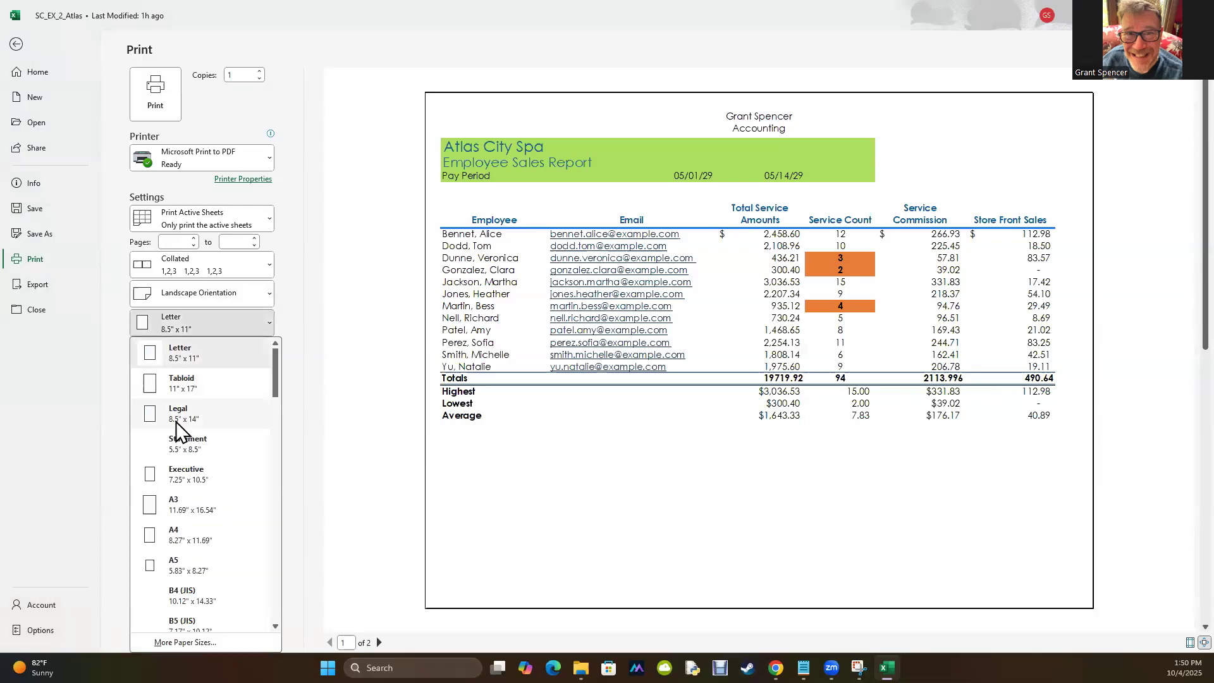
click(273, 96)
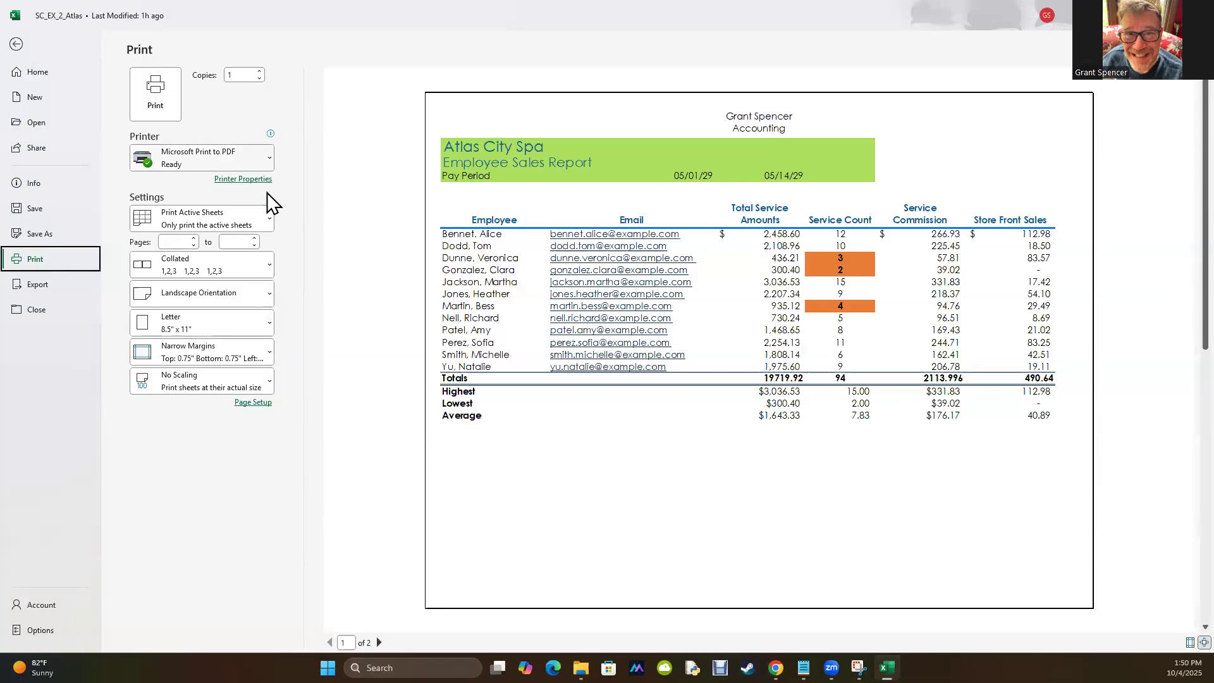
click(158, 359)
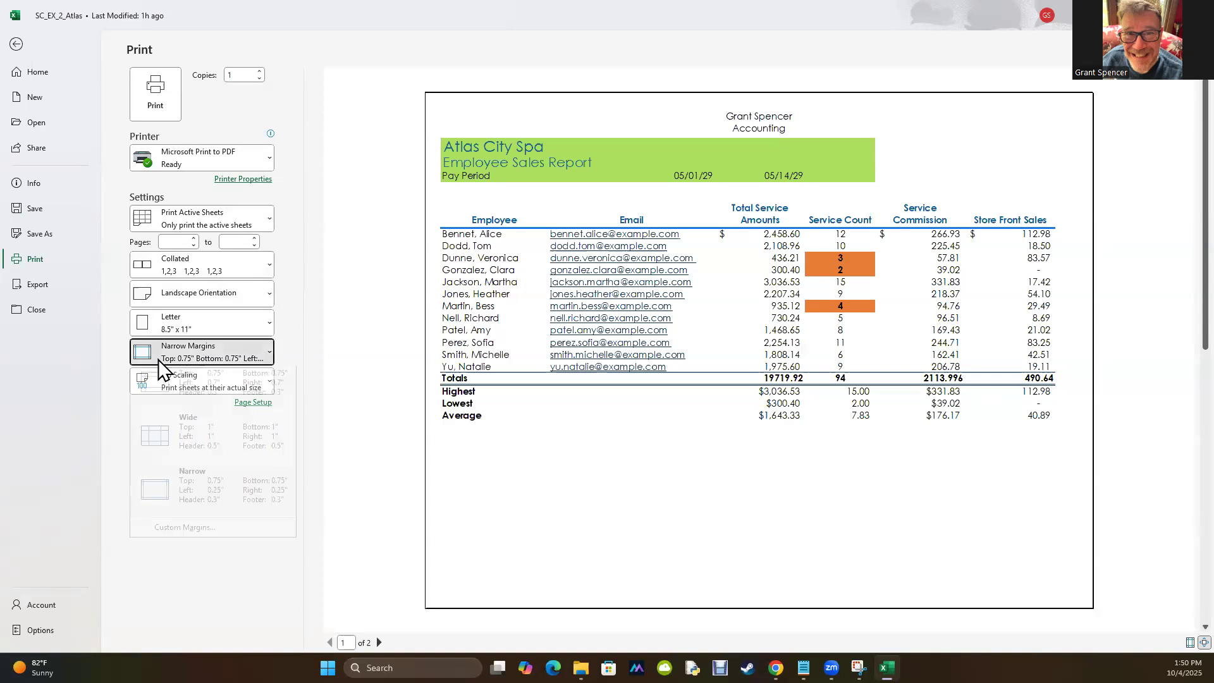
click(158, 359)
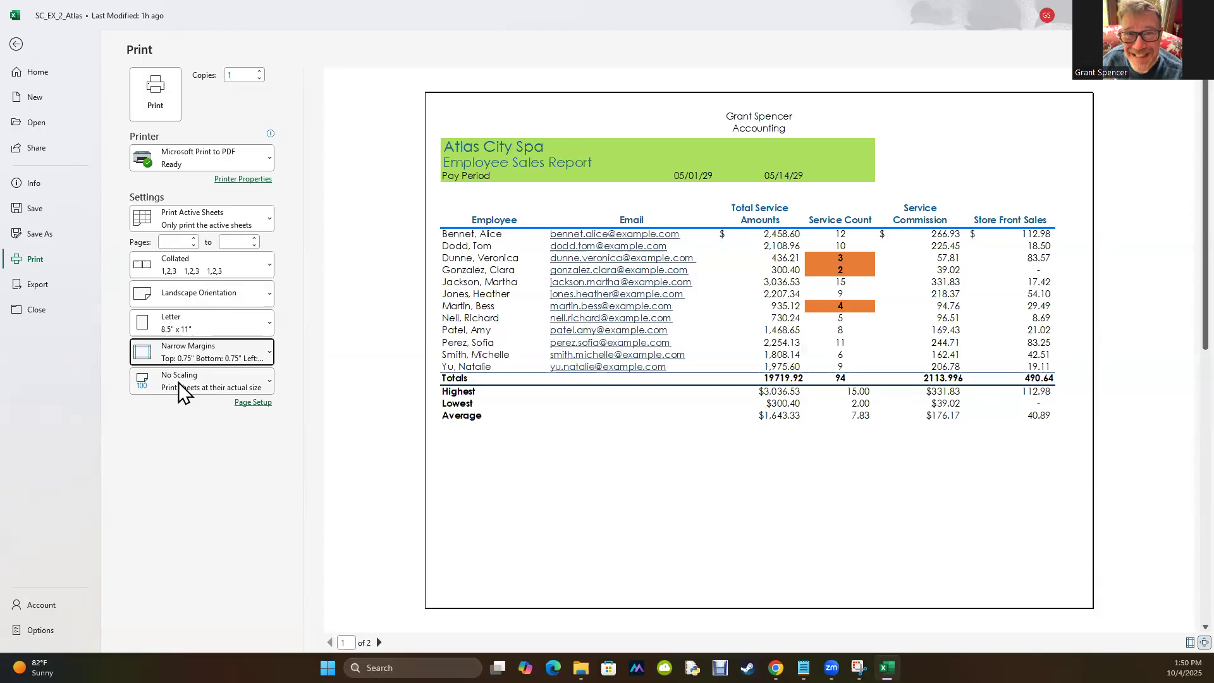
- Scale the printout with the Fit Sheet on One Page option
click(179, 382)
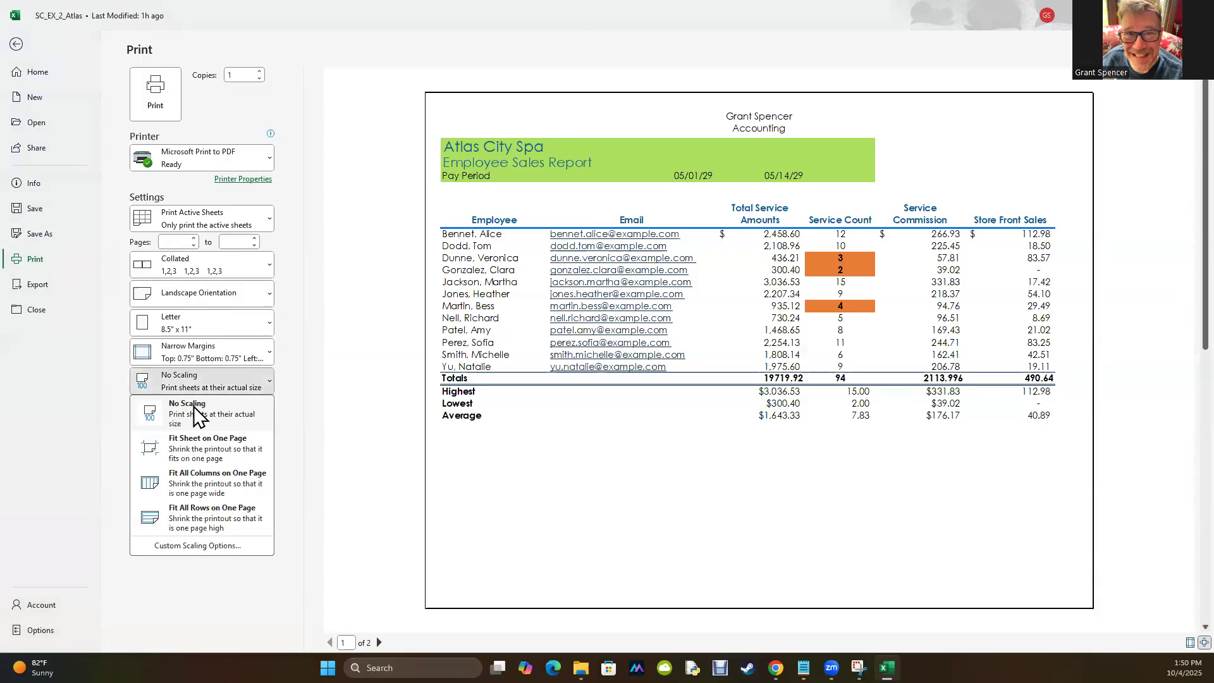
click(190, 444)
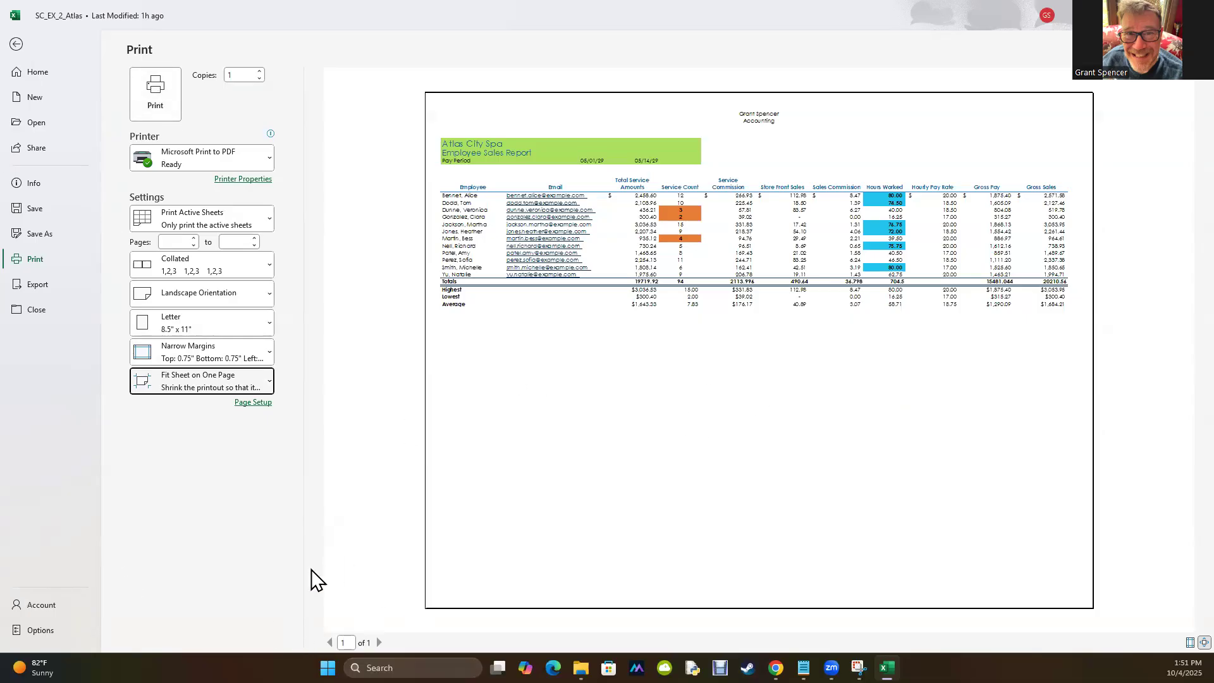
key(alt+Tab)
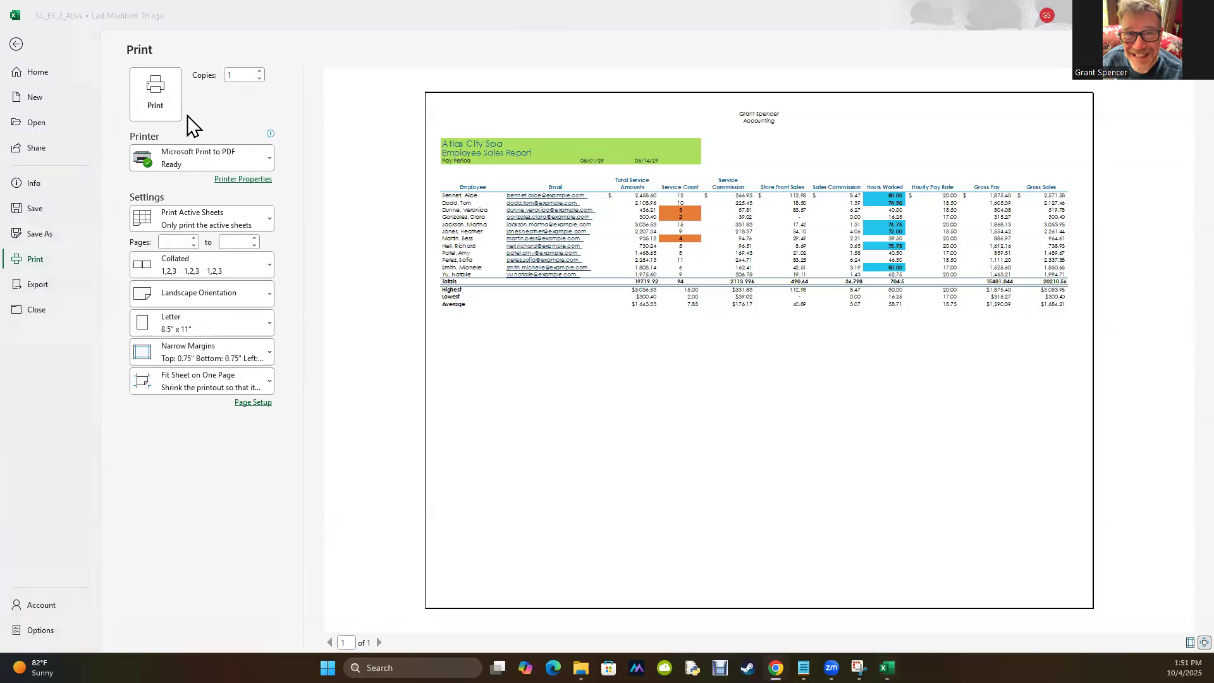
- Select the range A1:D21 on the worksheet and set the print settings to Print Selection
click(19, 47)
click(98, 268)
drag(98, 268, 479, 589)
click(23, 40)
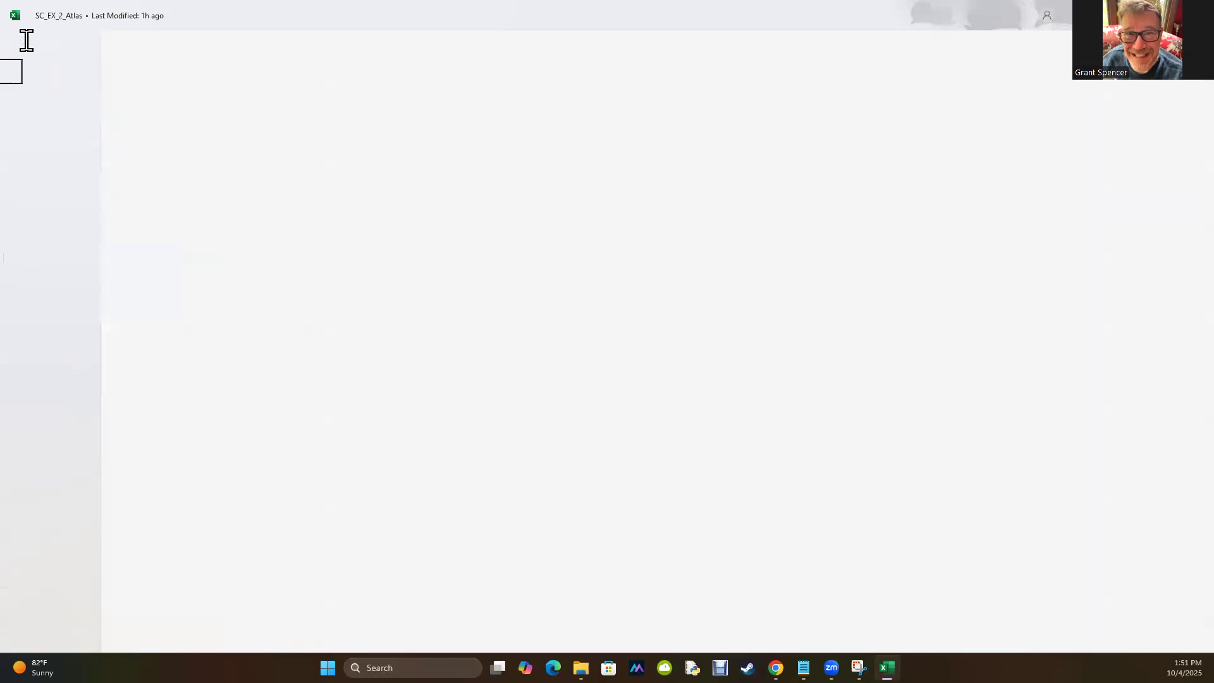
click(38, 261)
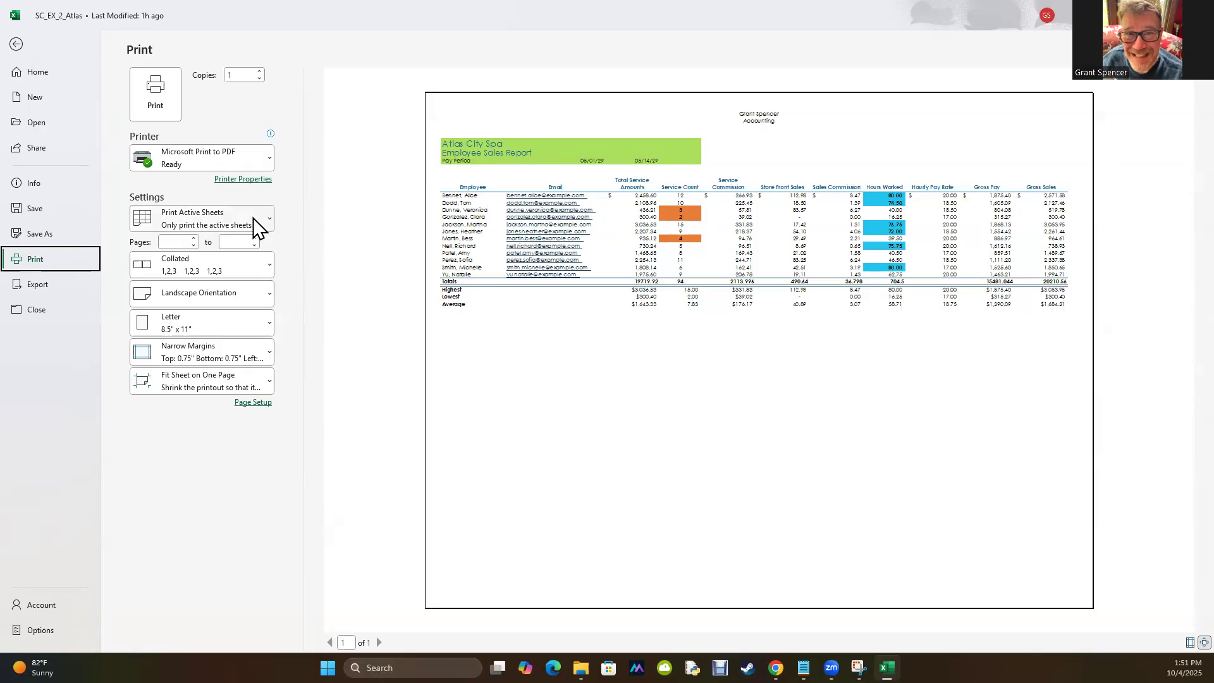
click(255, 218)
click(185, 301)
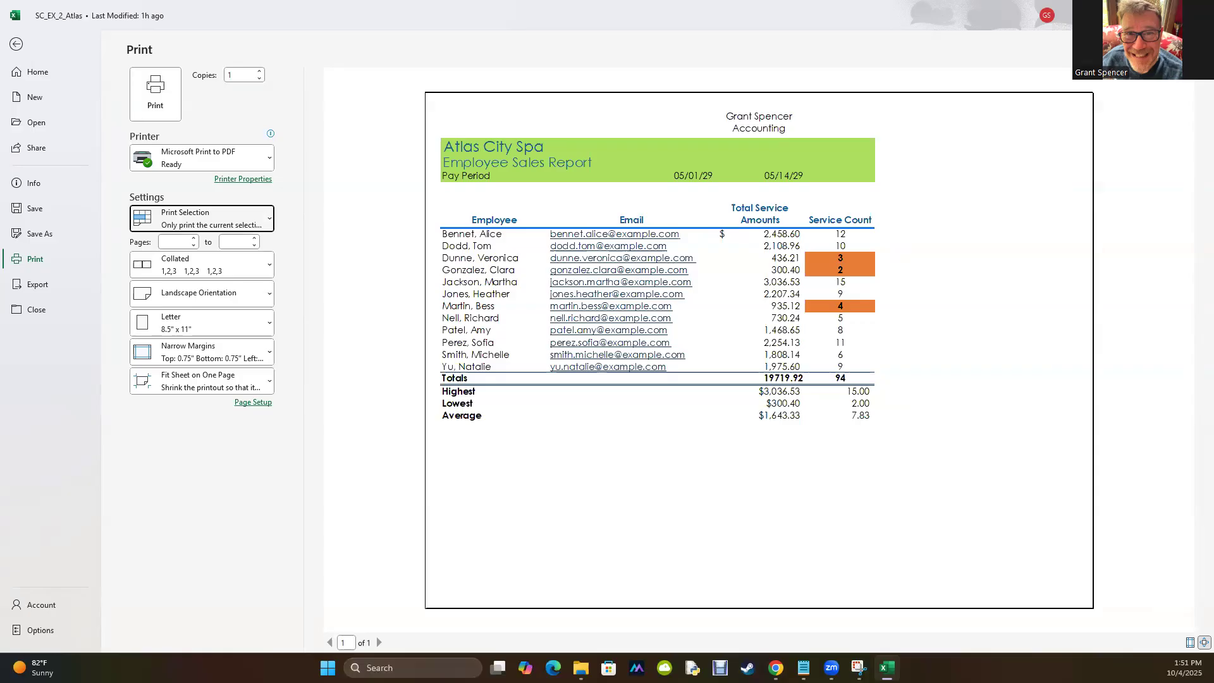
key(alt+Tab)
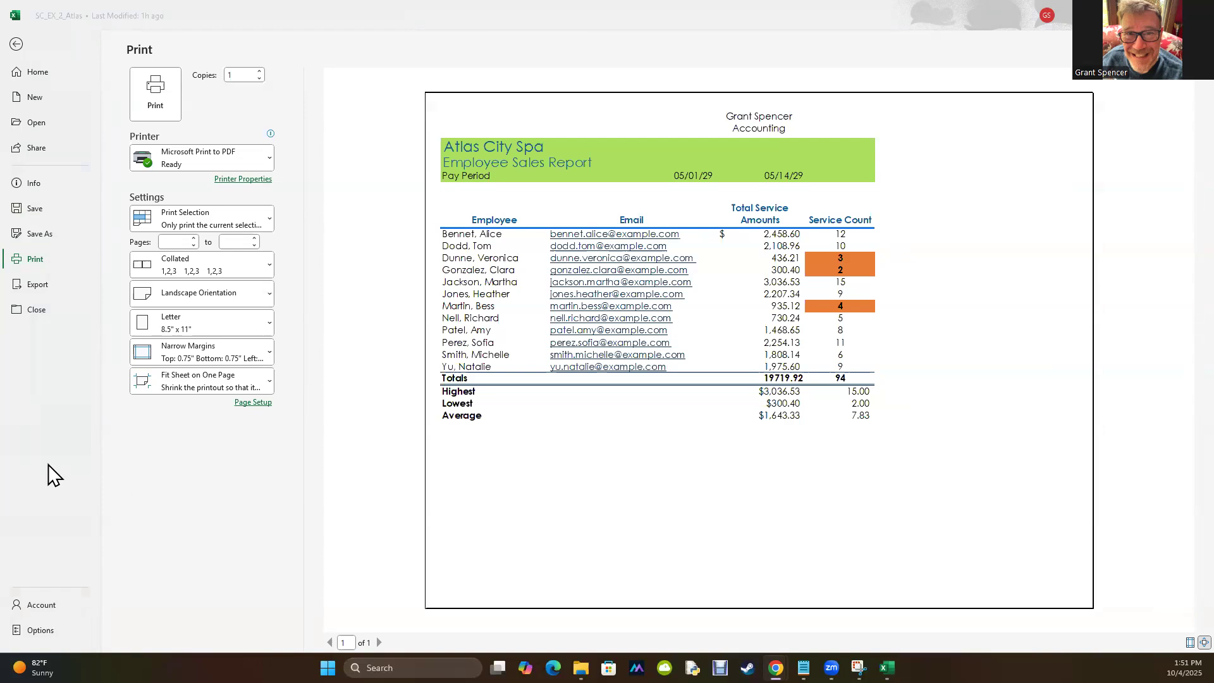
- Return to the worksheet, clear the range selection and switch the workbook to Normal view
click(17, 46)
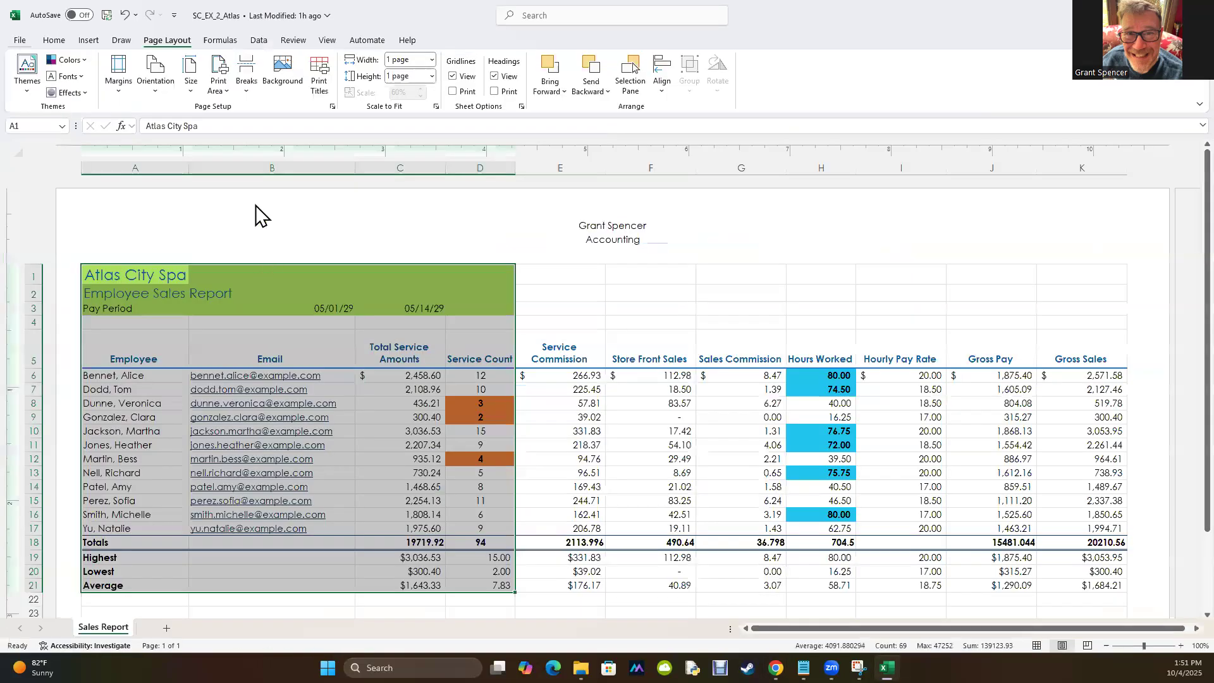
click(629, 294)
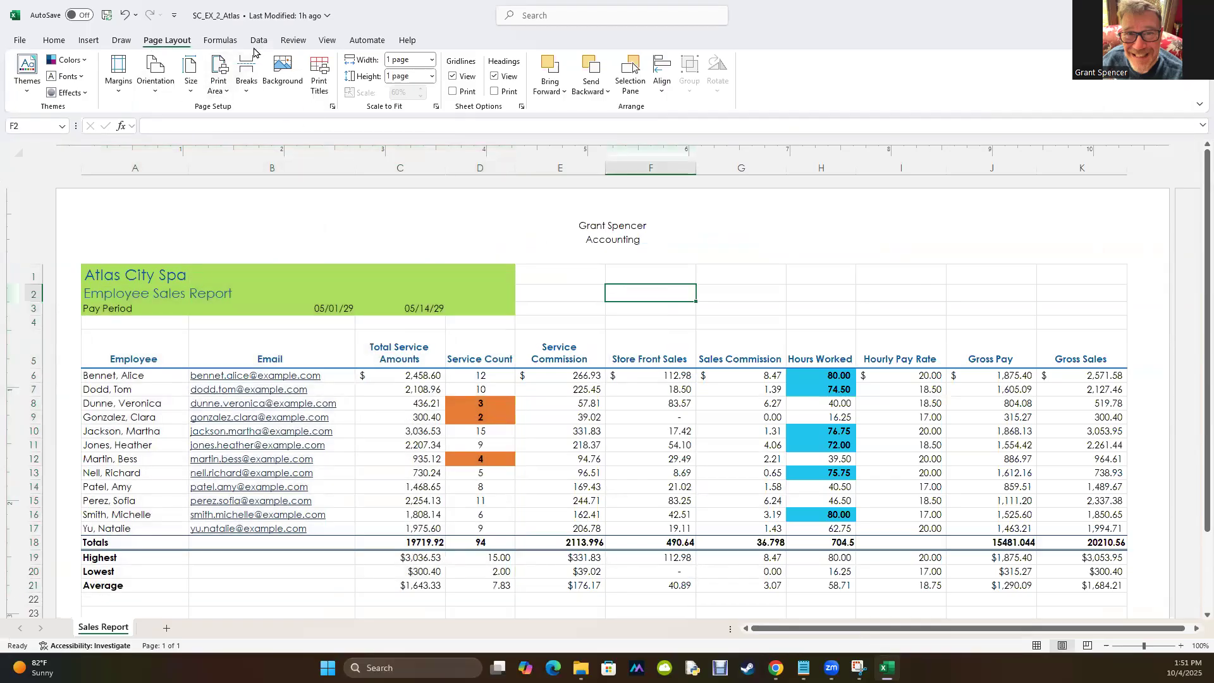
click(326, 41)
click(194, 66)
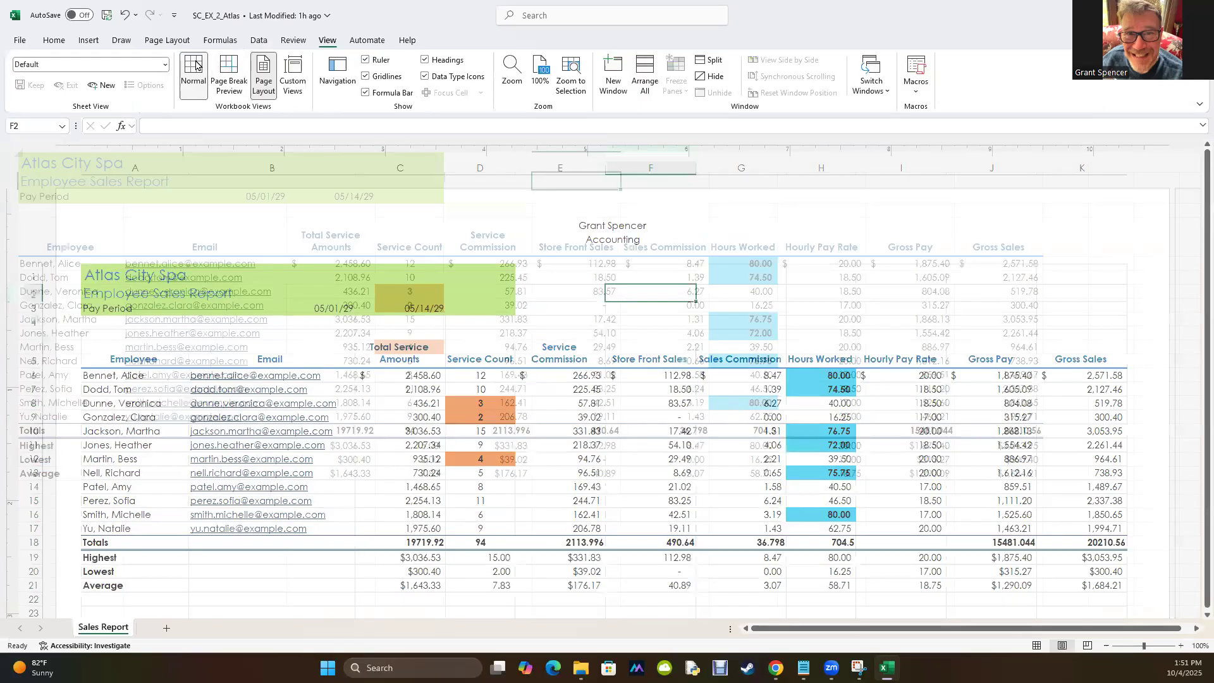
click(259, 554)
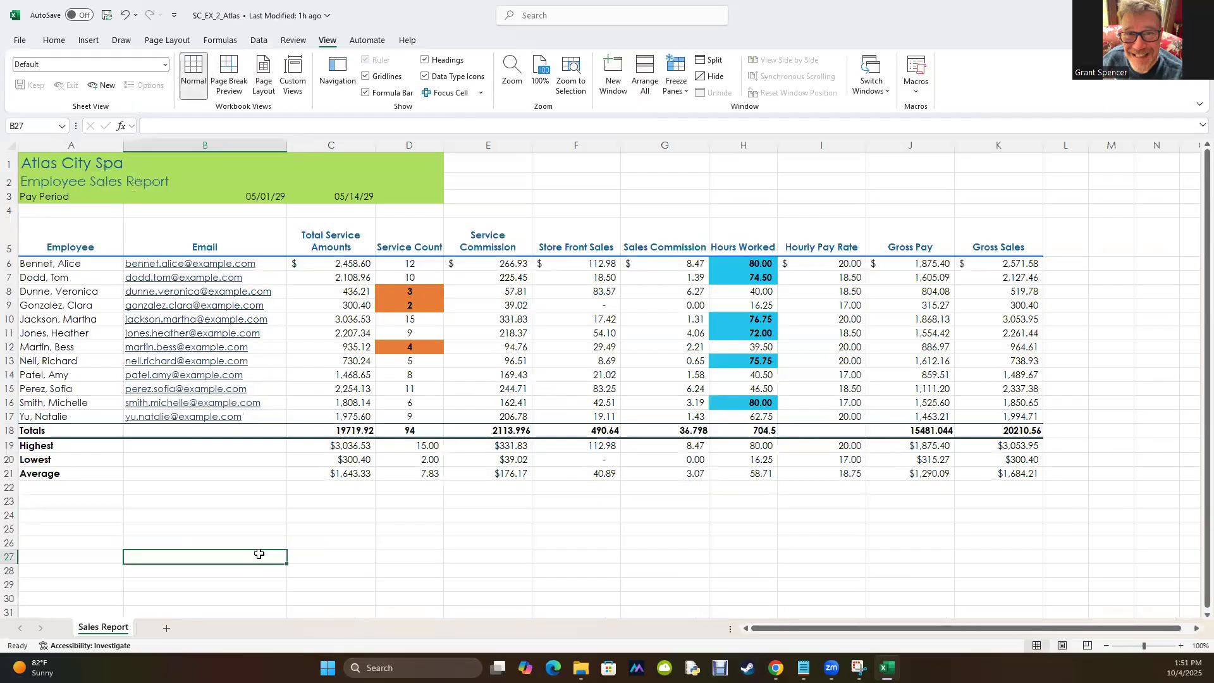
click(359, 528)
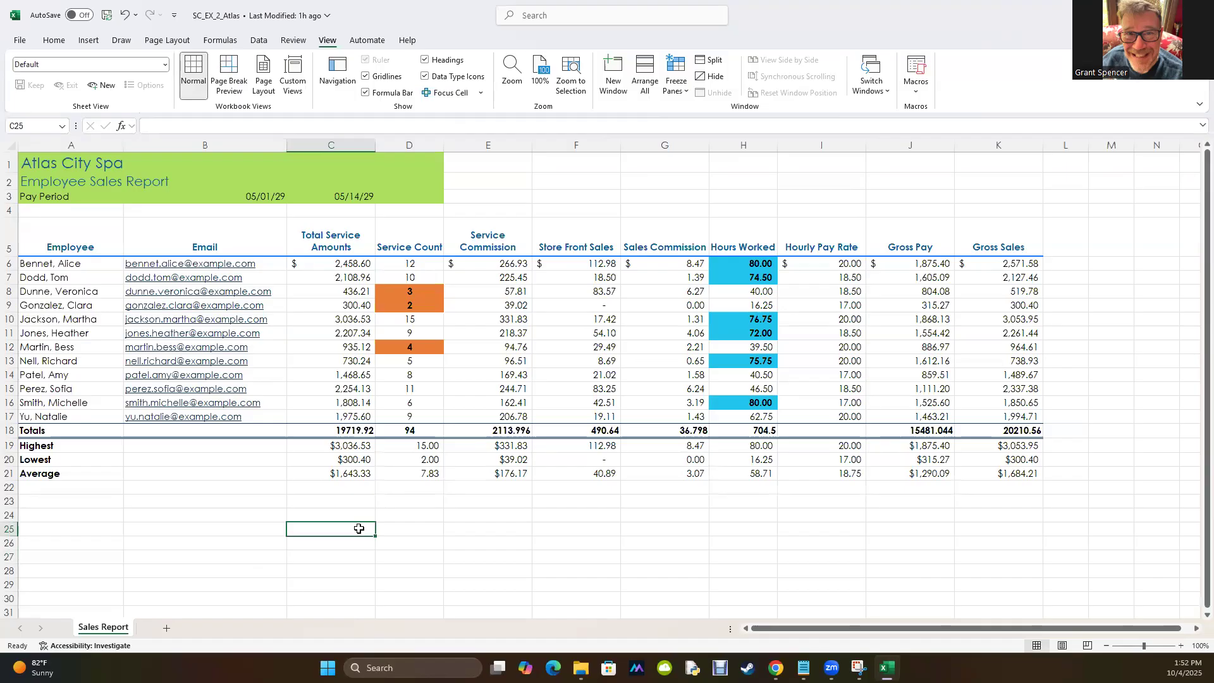
text(~)
click(381, 558)
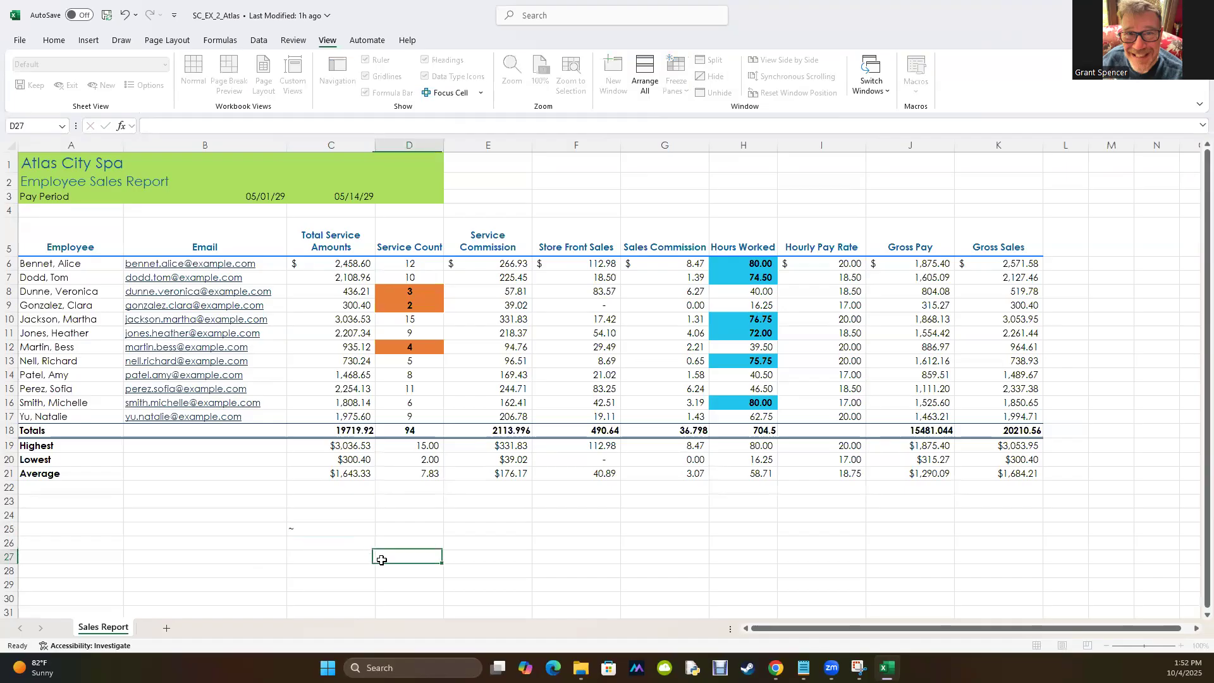
click(323, 531)
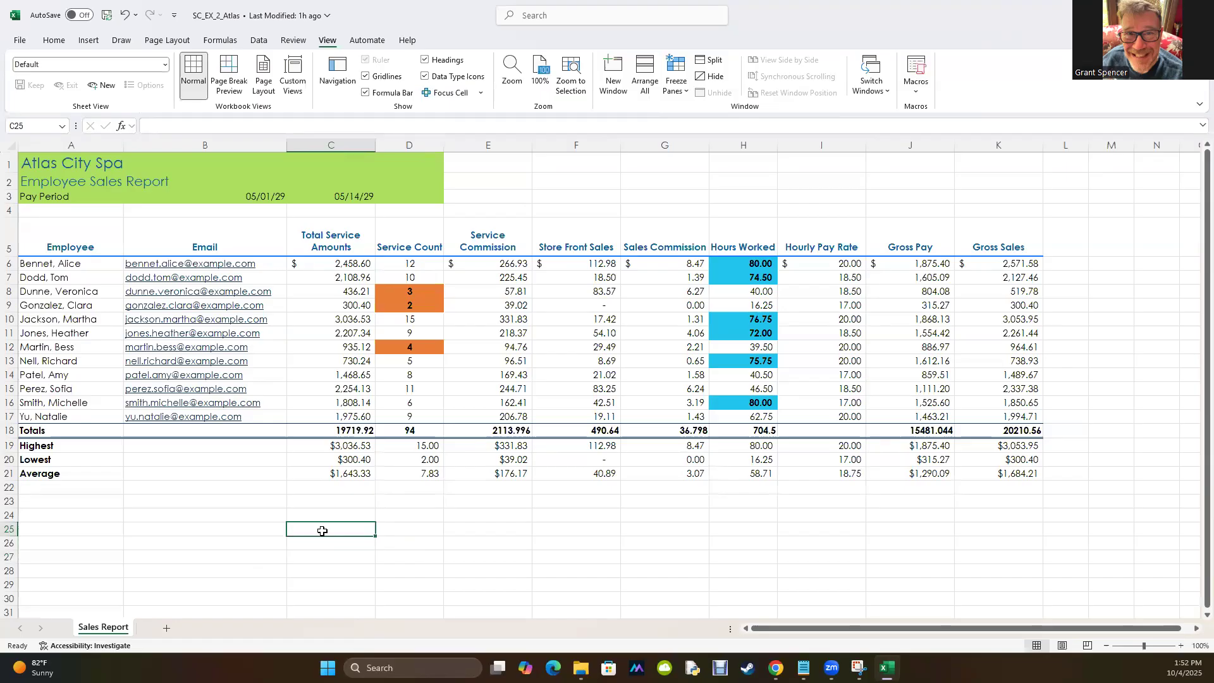
- Display the formulas in the worksheet cells and switch back to the calculated values
key(ctrl+grave)
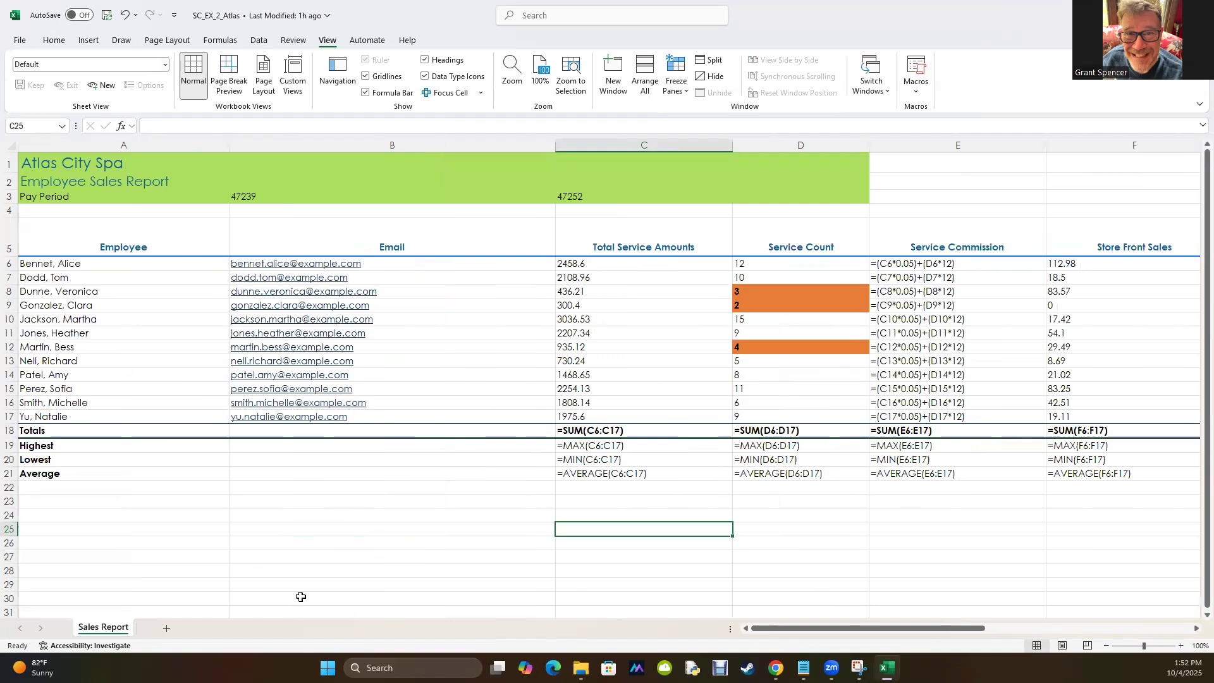
key(ctrl+grave)
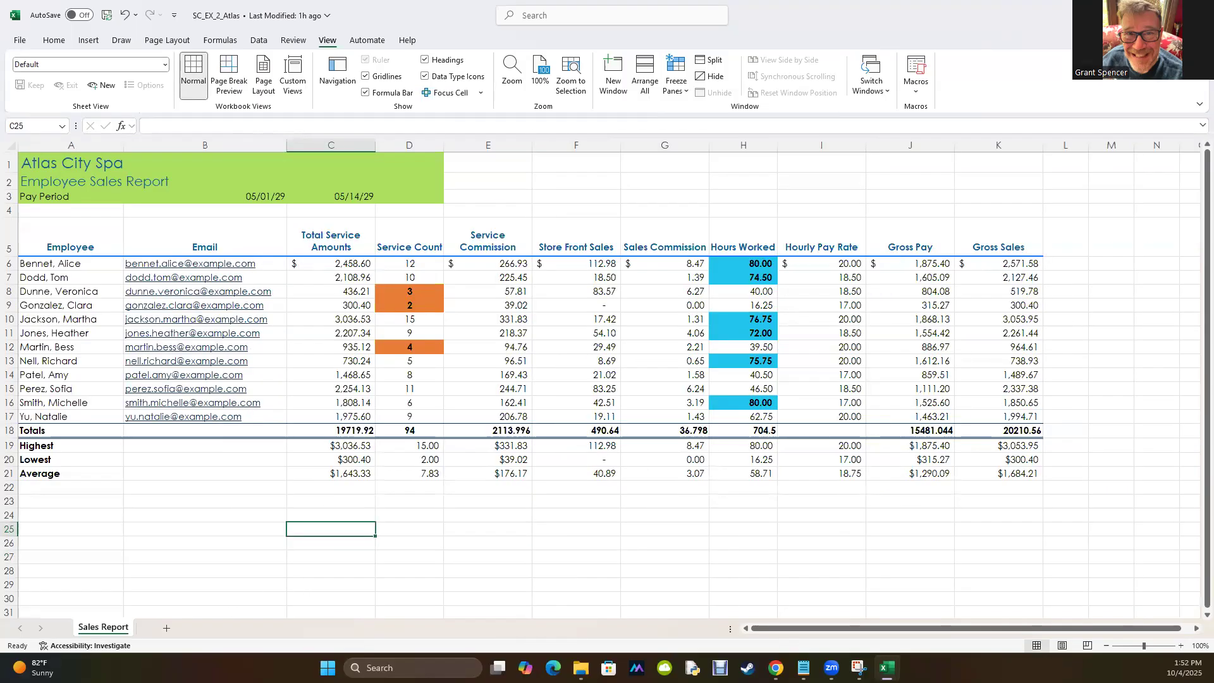
key(alt+Tab)
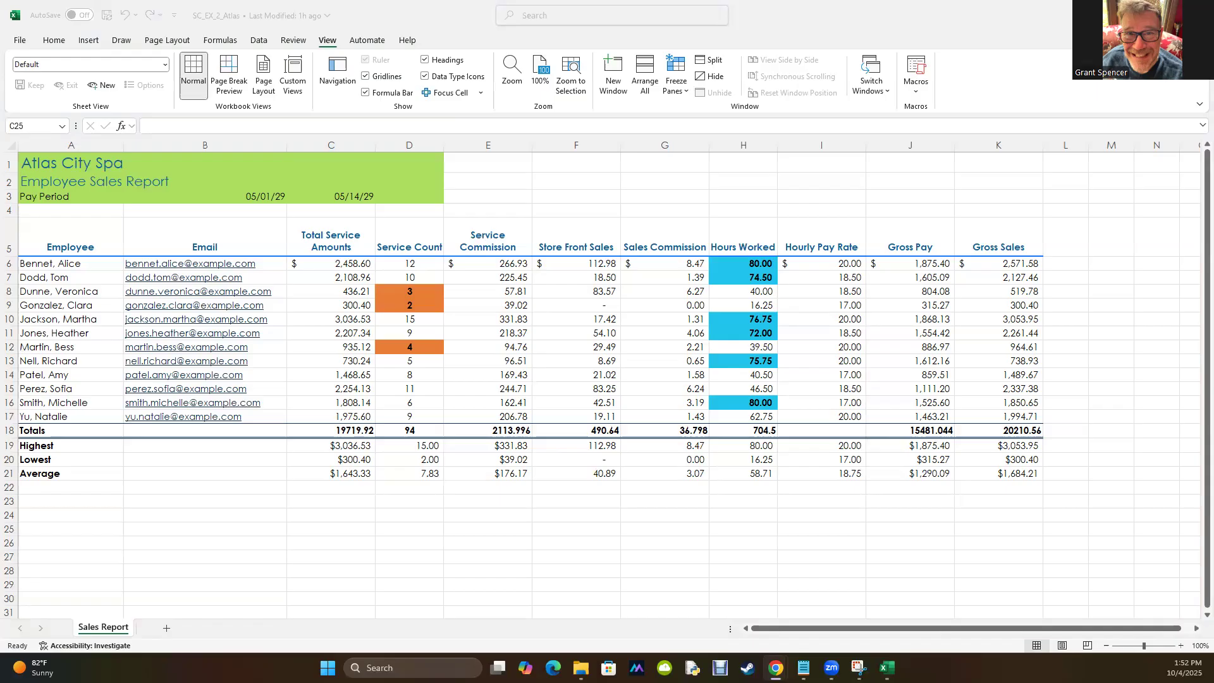
- Check the print preview with Fit Sheet on One Page chosen again, and return to the worksheet
click(20, 40)
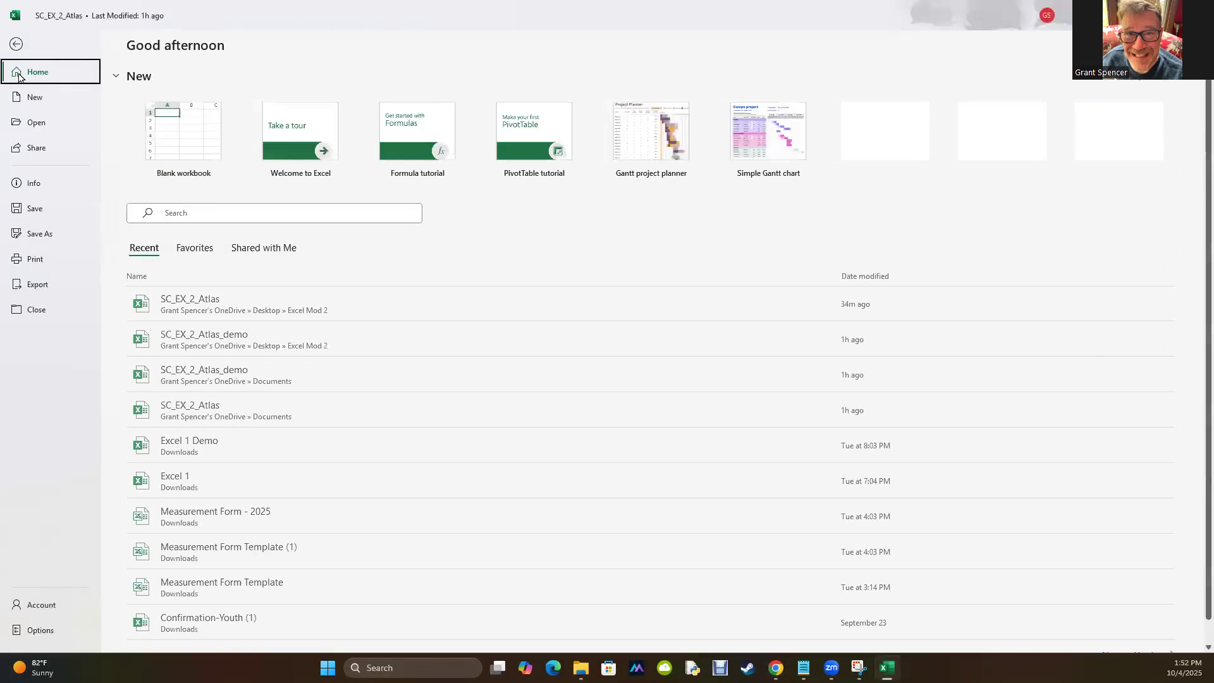
click(35, 260)
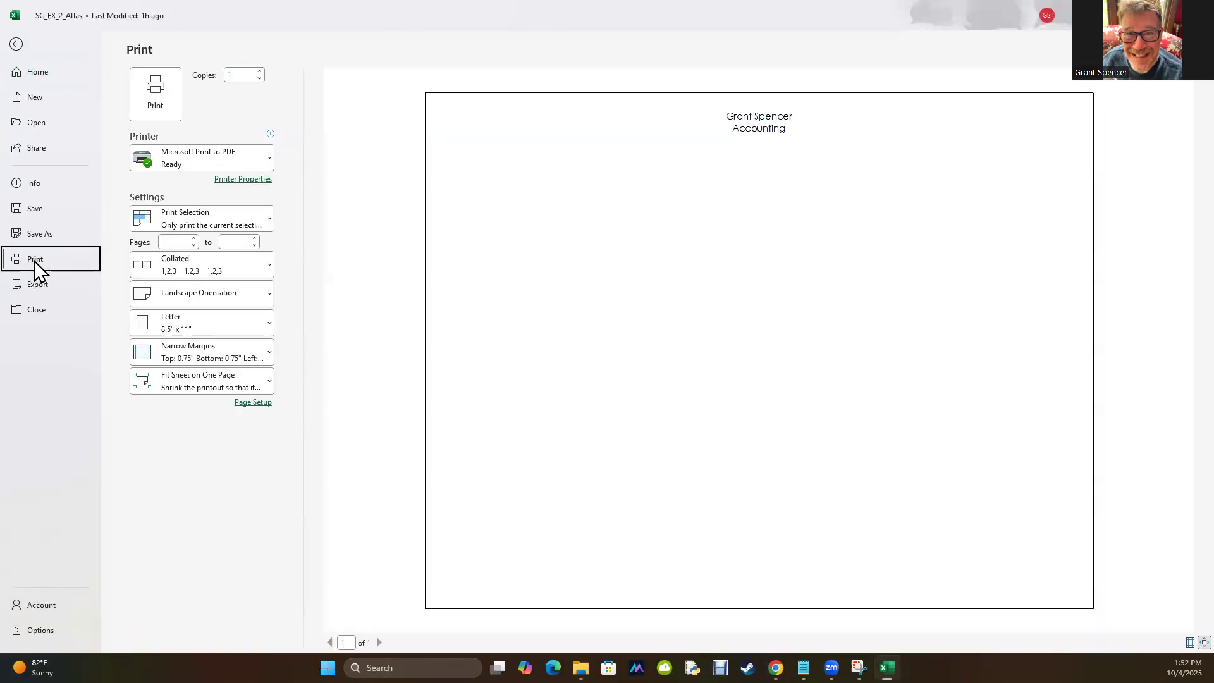
click(225, 383)
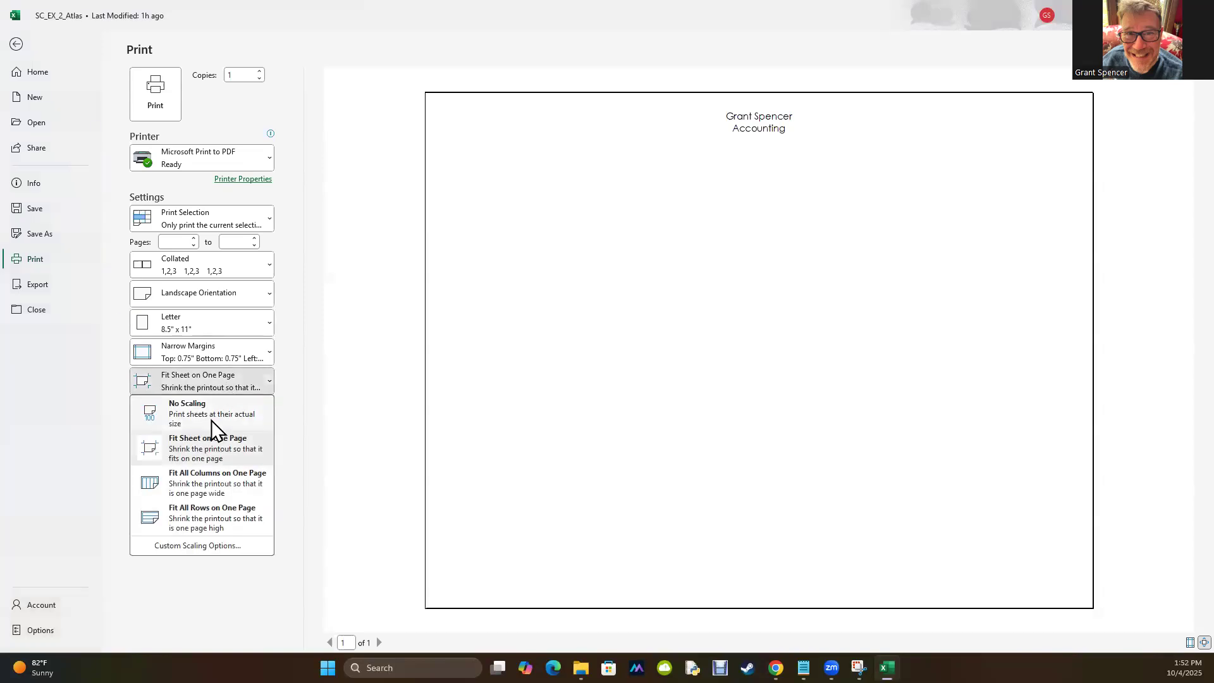
click(208, 452)
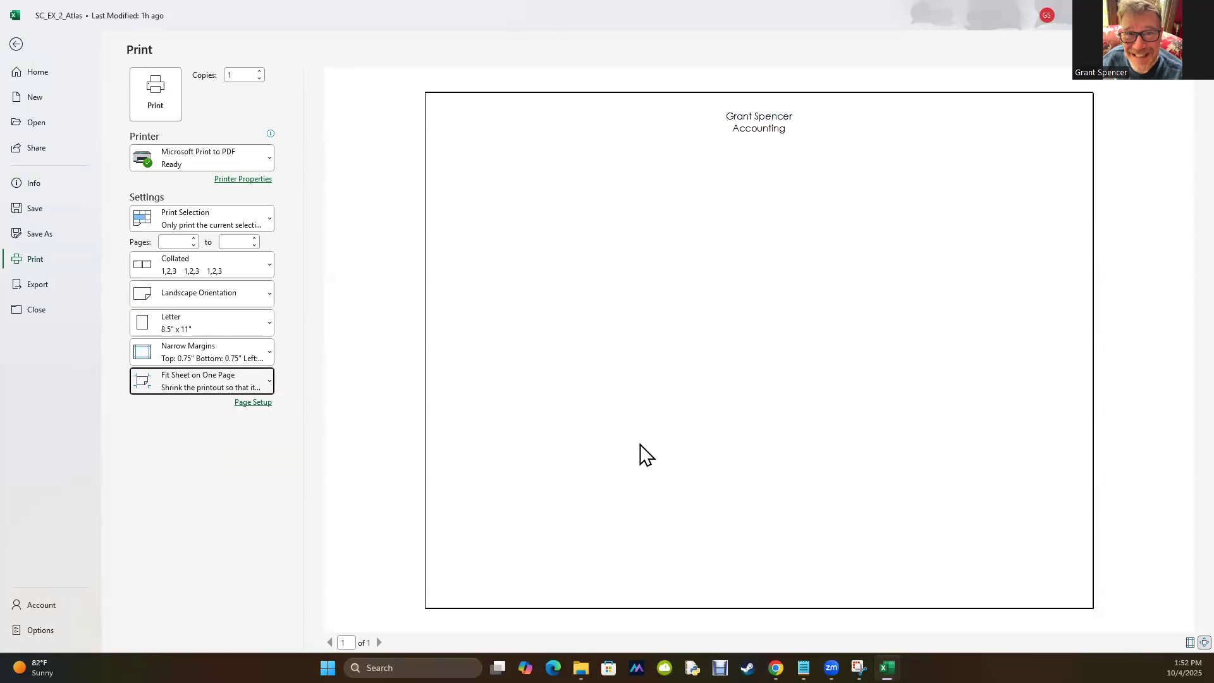
click(15, 45)
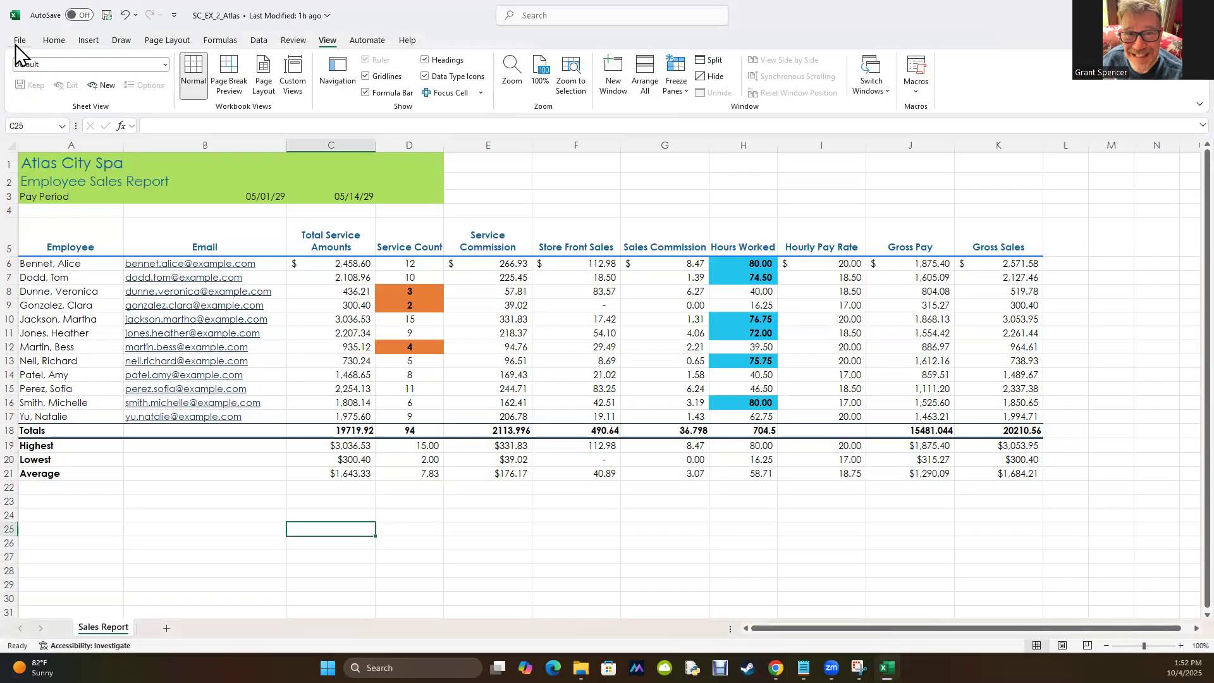
click(157, 208)
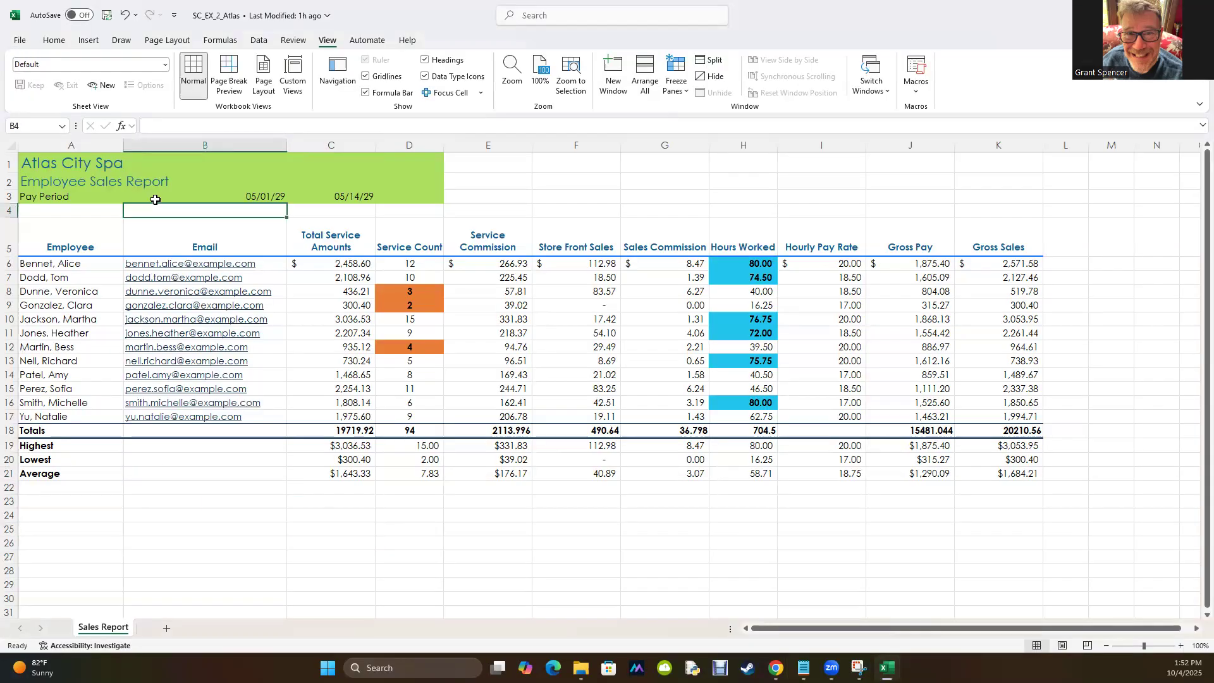
click(32, 215)
- Change the print settings to Print Active Sheets for the whole report
click(19, 39)
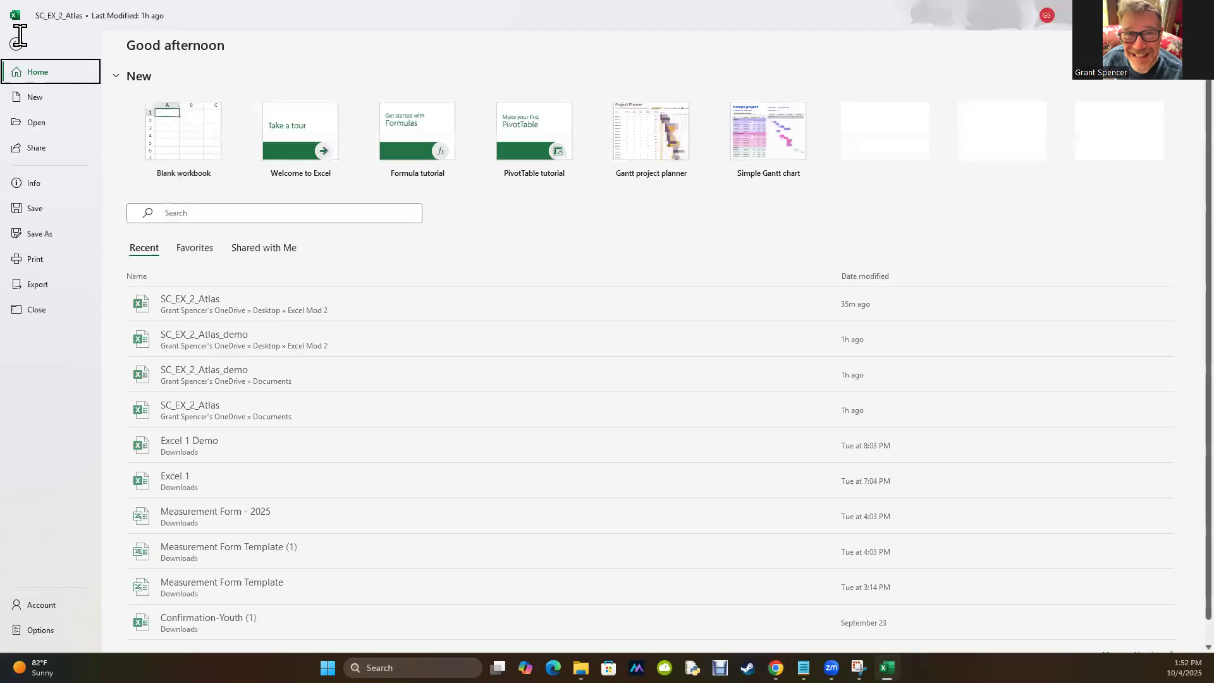
click(34, 259)
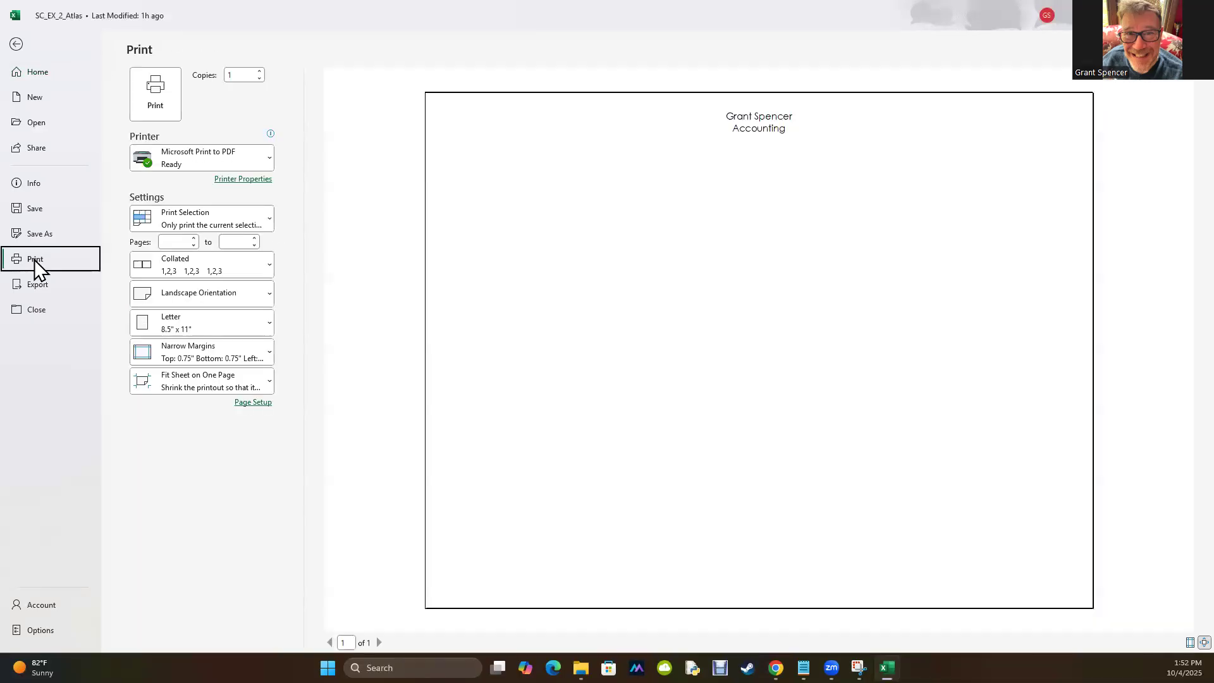
click(272, 218)
click(210, 248)
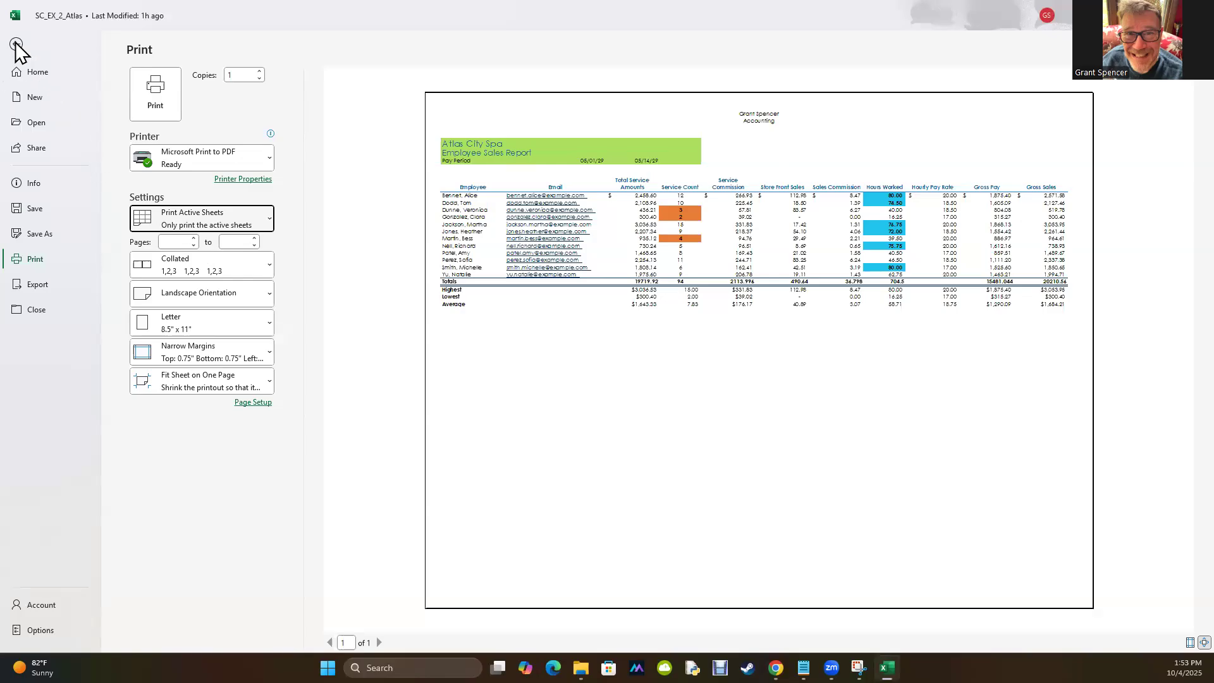
- Review the custom scaling options in Page Setup without changing them, and return to the worksheet
click(251, 382)
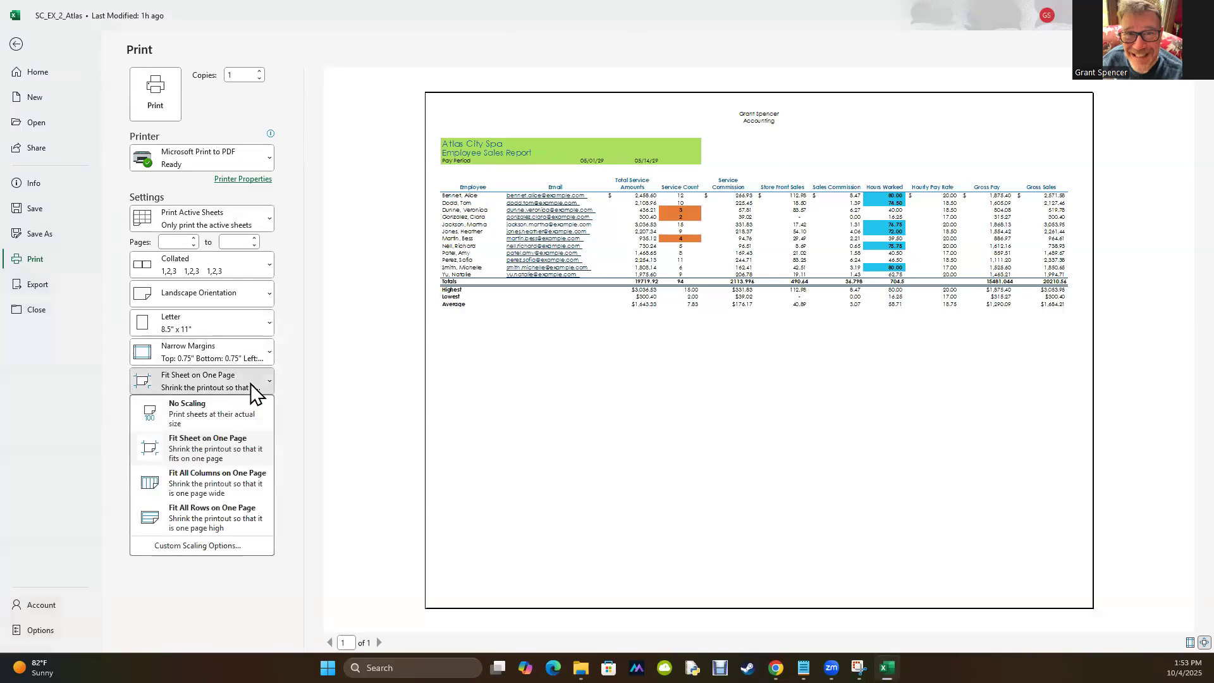
click(196, 545)
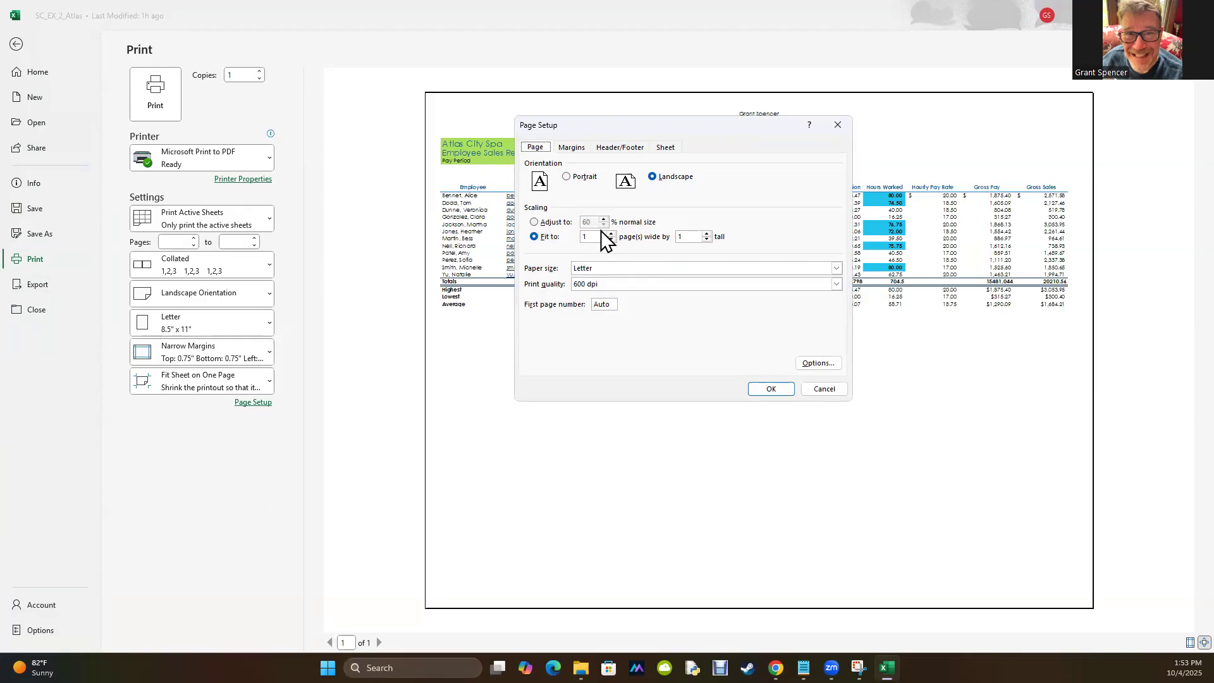
click(832, 391)
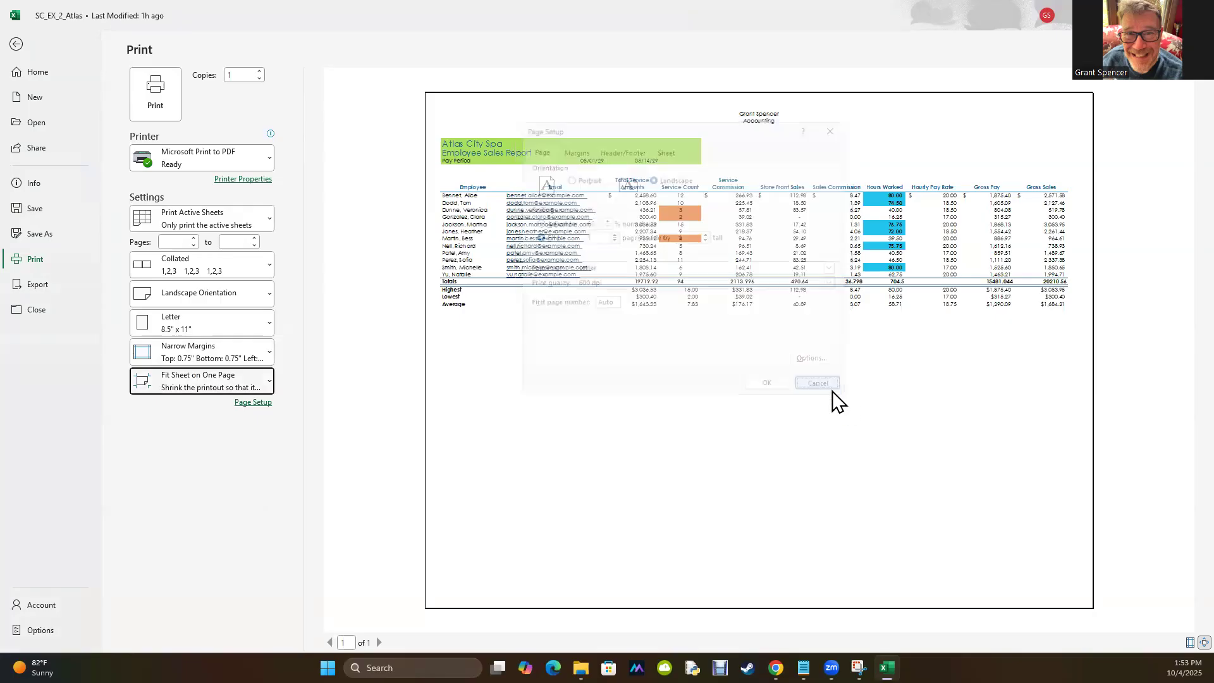
key(alt+Tab)
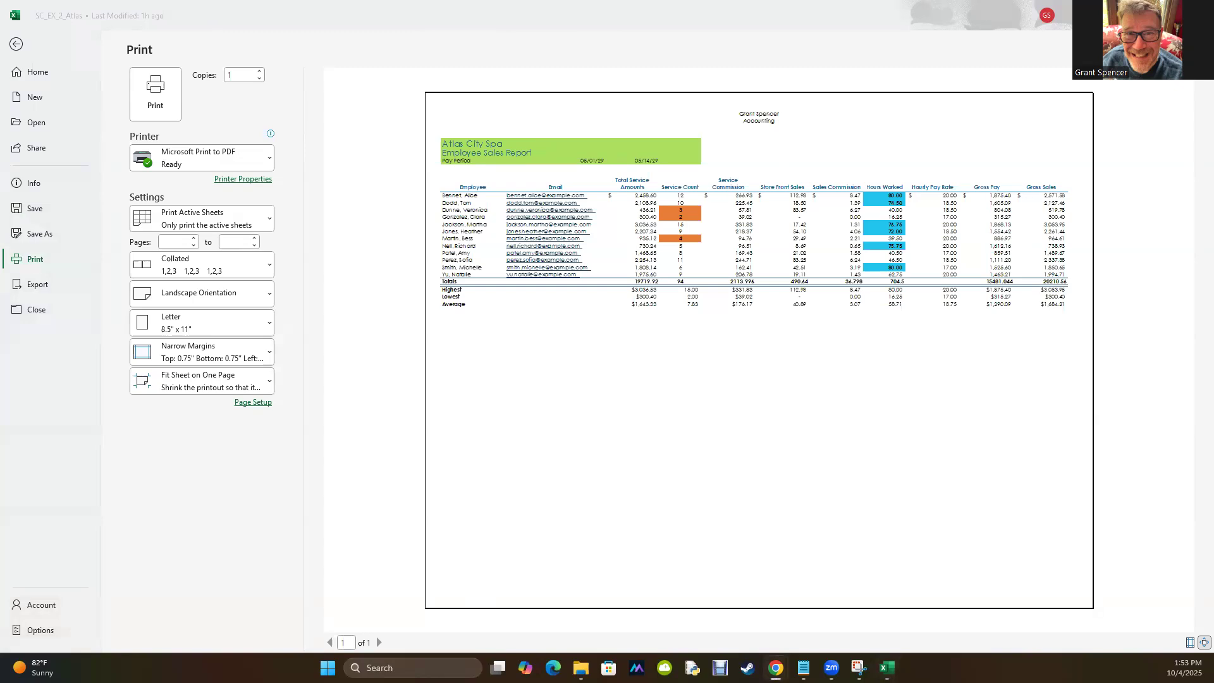
key(alt+Tab)
click(16, 44)
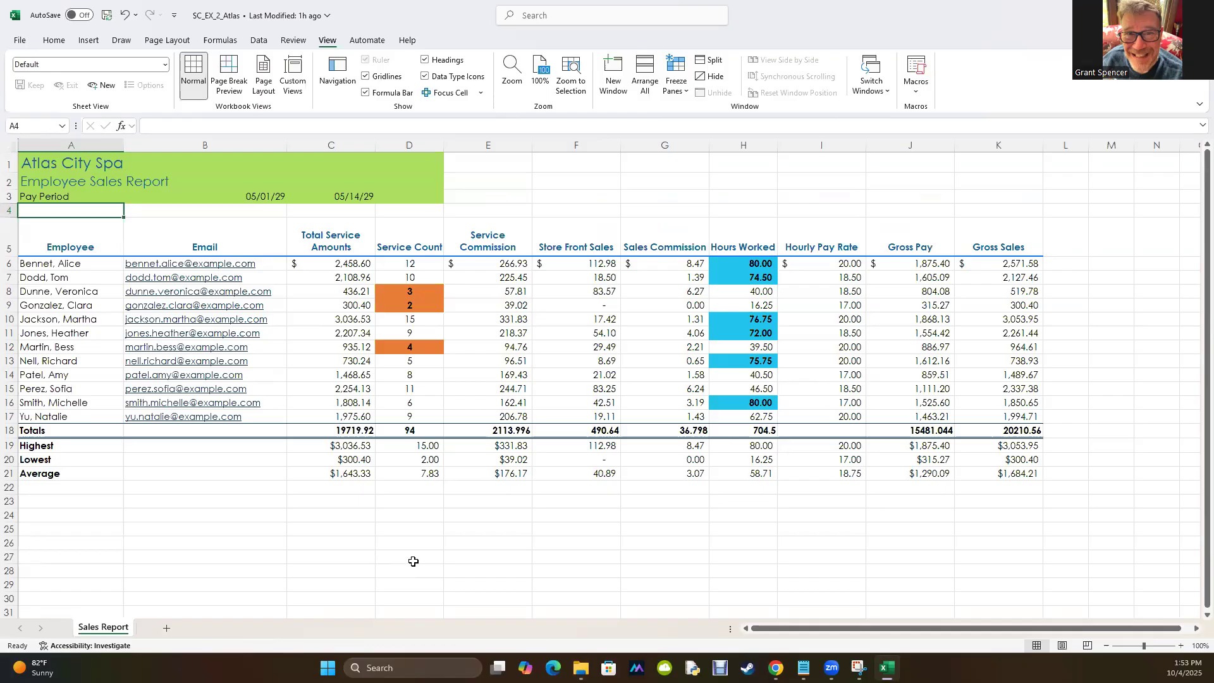
- Format the highest, lowest and average Service Count values in D19:D21 with no decimal places
drag(410, 262, 407, 401)
drag(425, 446, 425, 473)
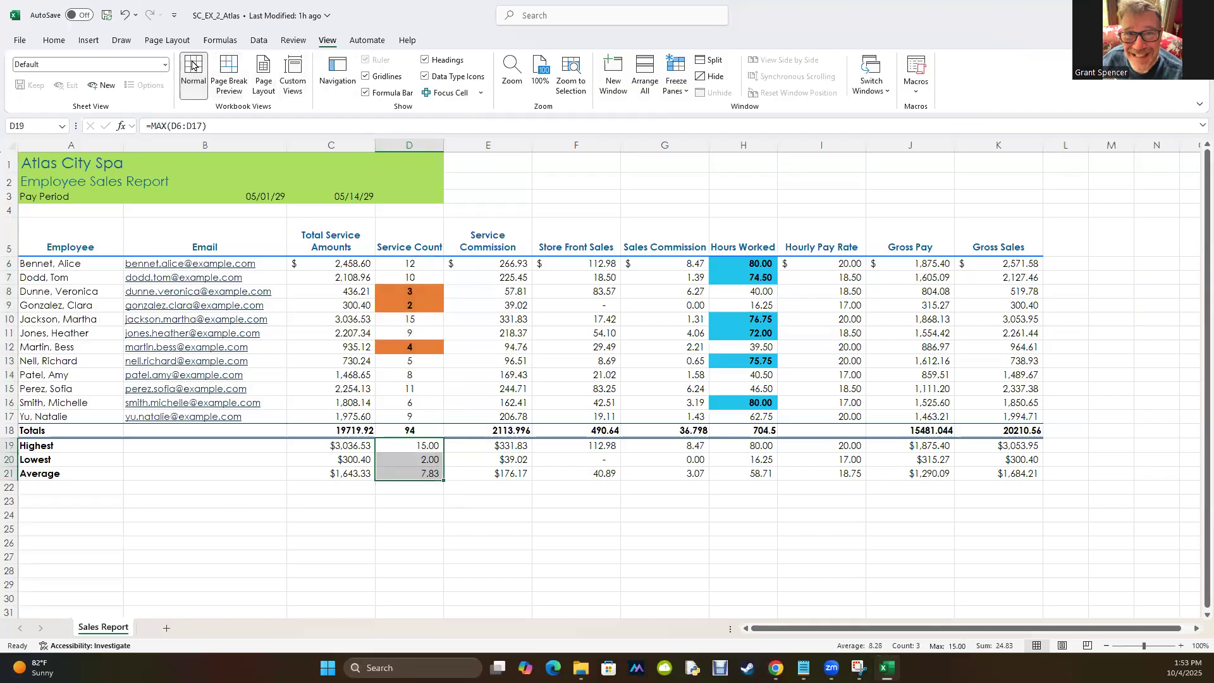
click(44, 41)
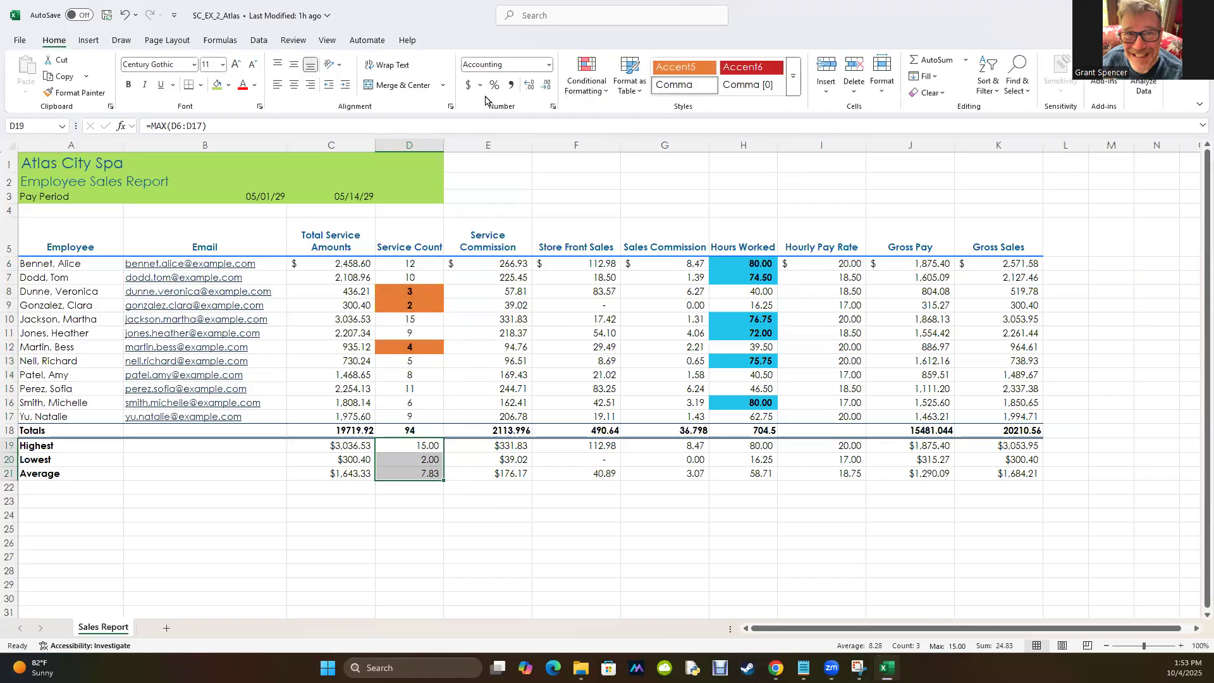
click(545, 86)
click(545, 86)
click(440, 555)
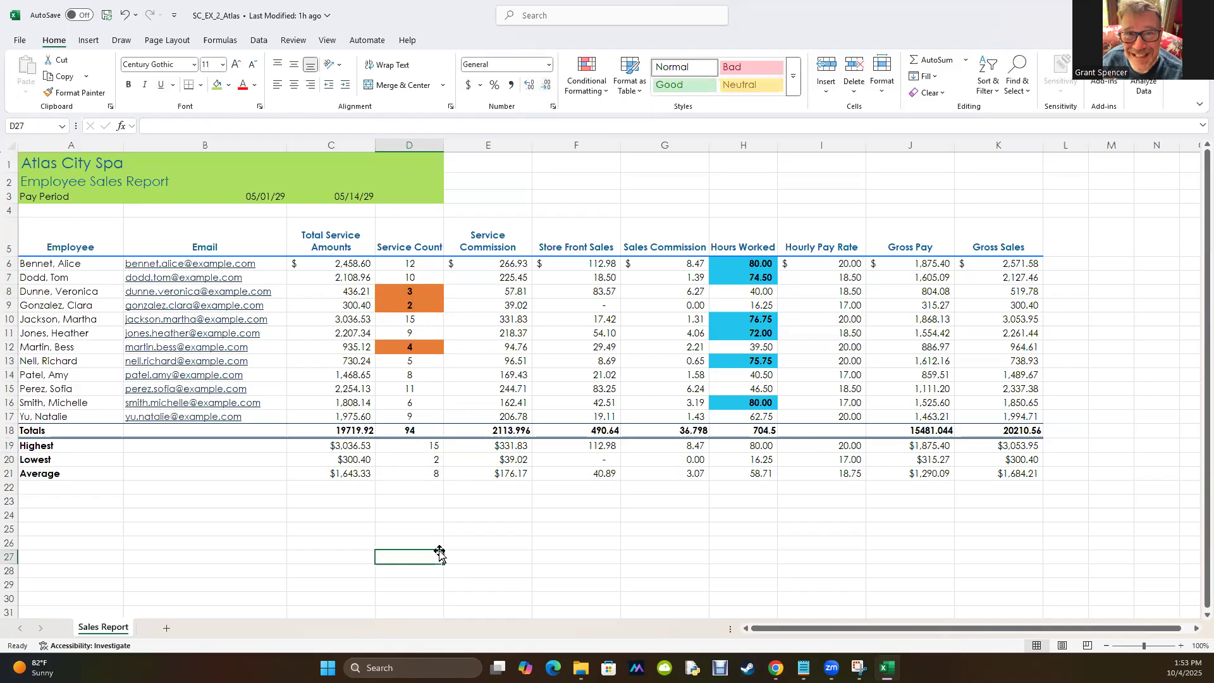